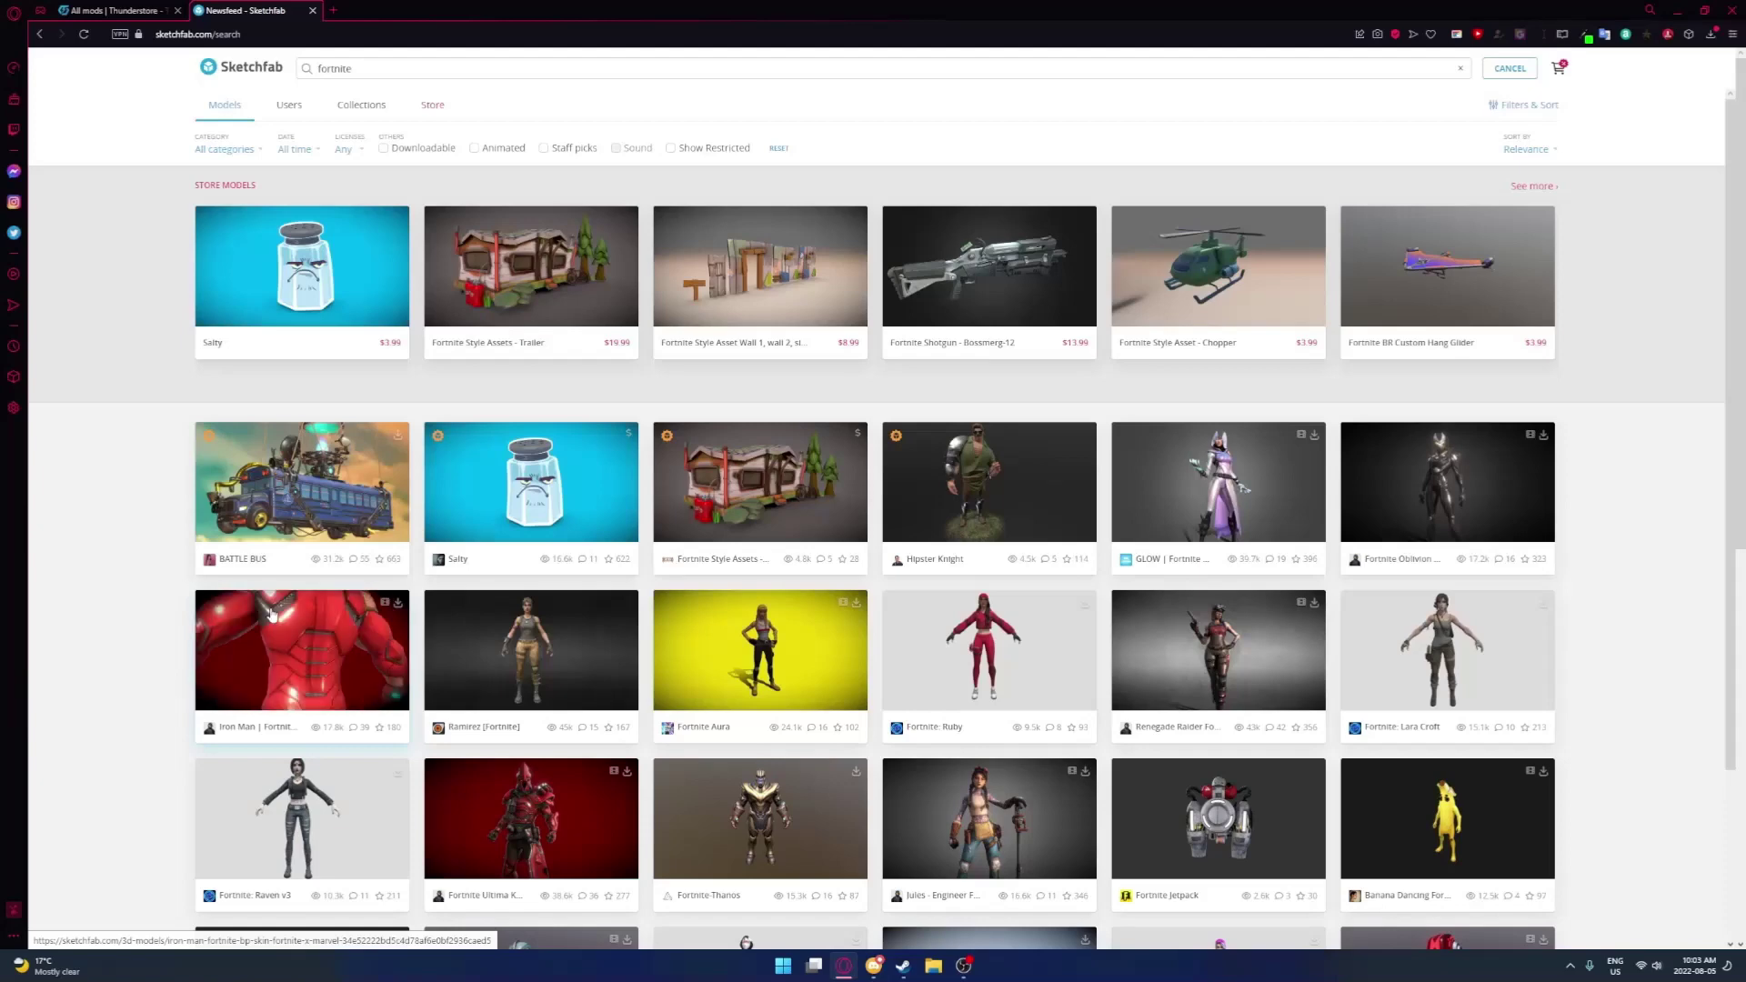
Review the AssetBundleSDK package page on Thunderstore, including its title and author
click(282, 702)
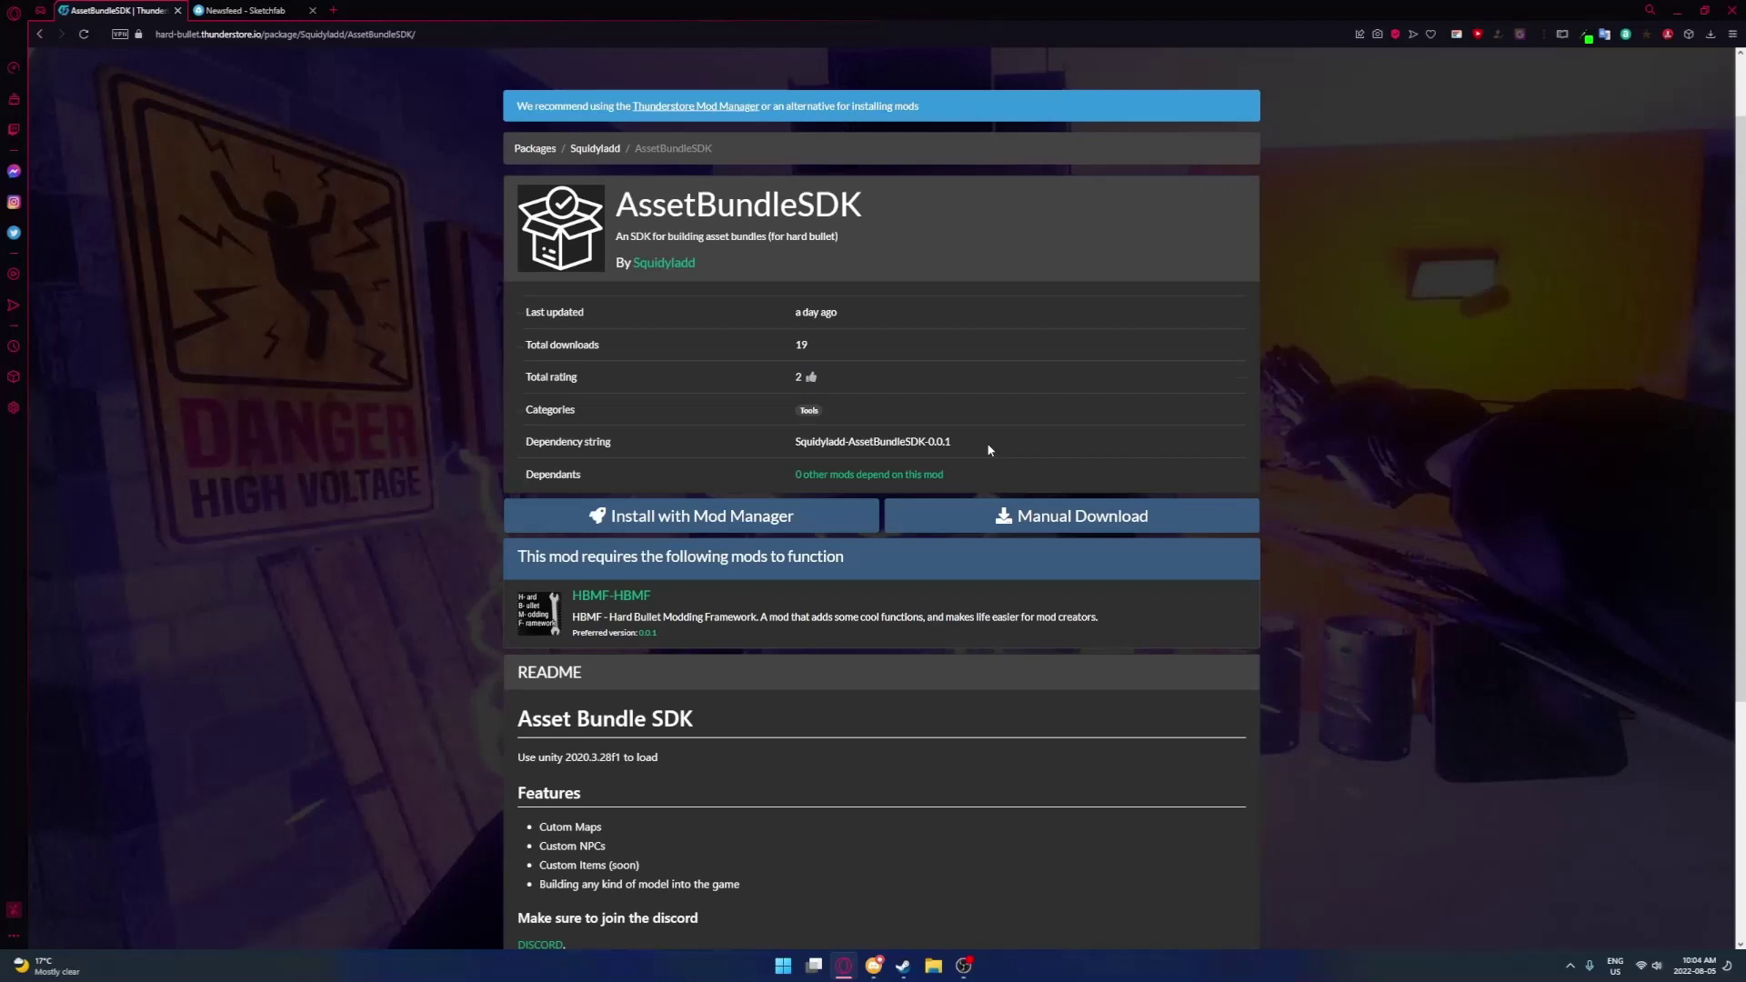
scroll(608, 184, up, 1)
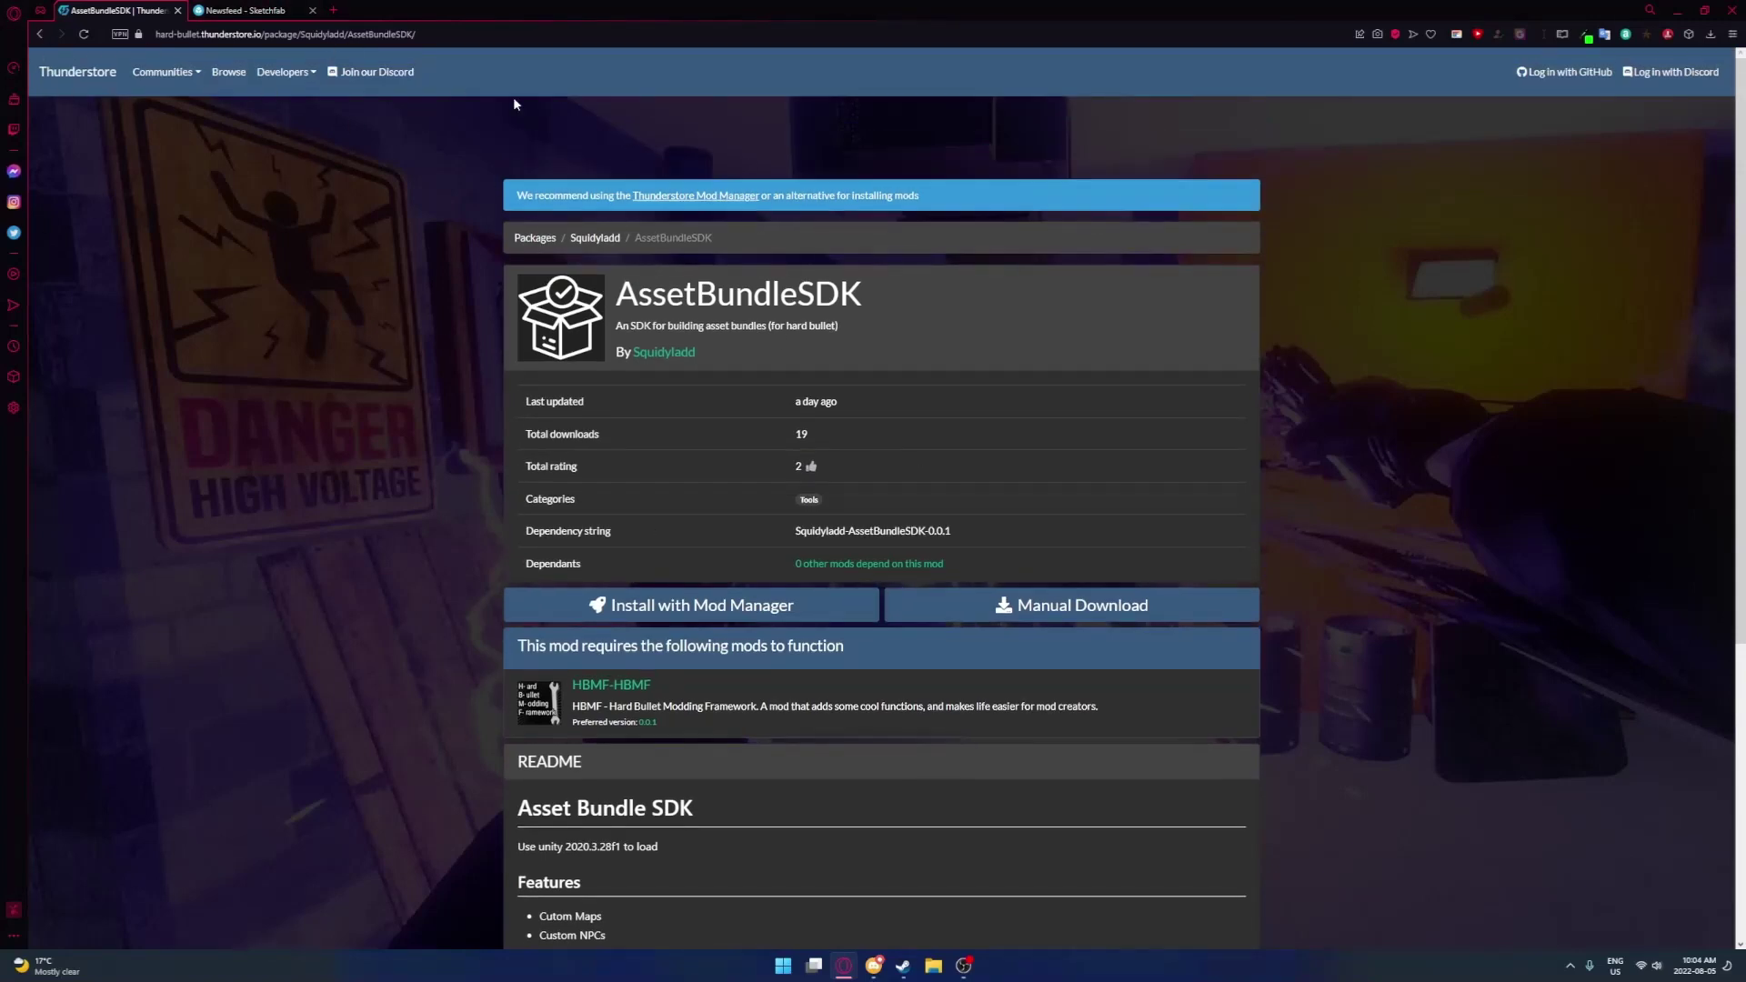
drag(640, 294, 865, 297)
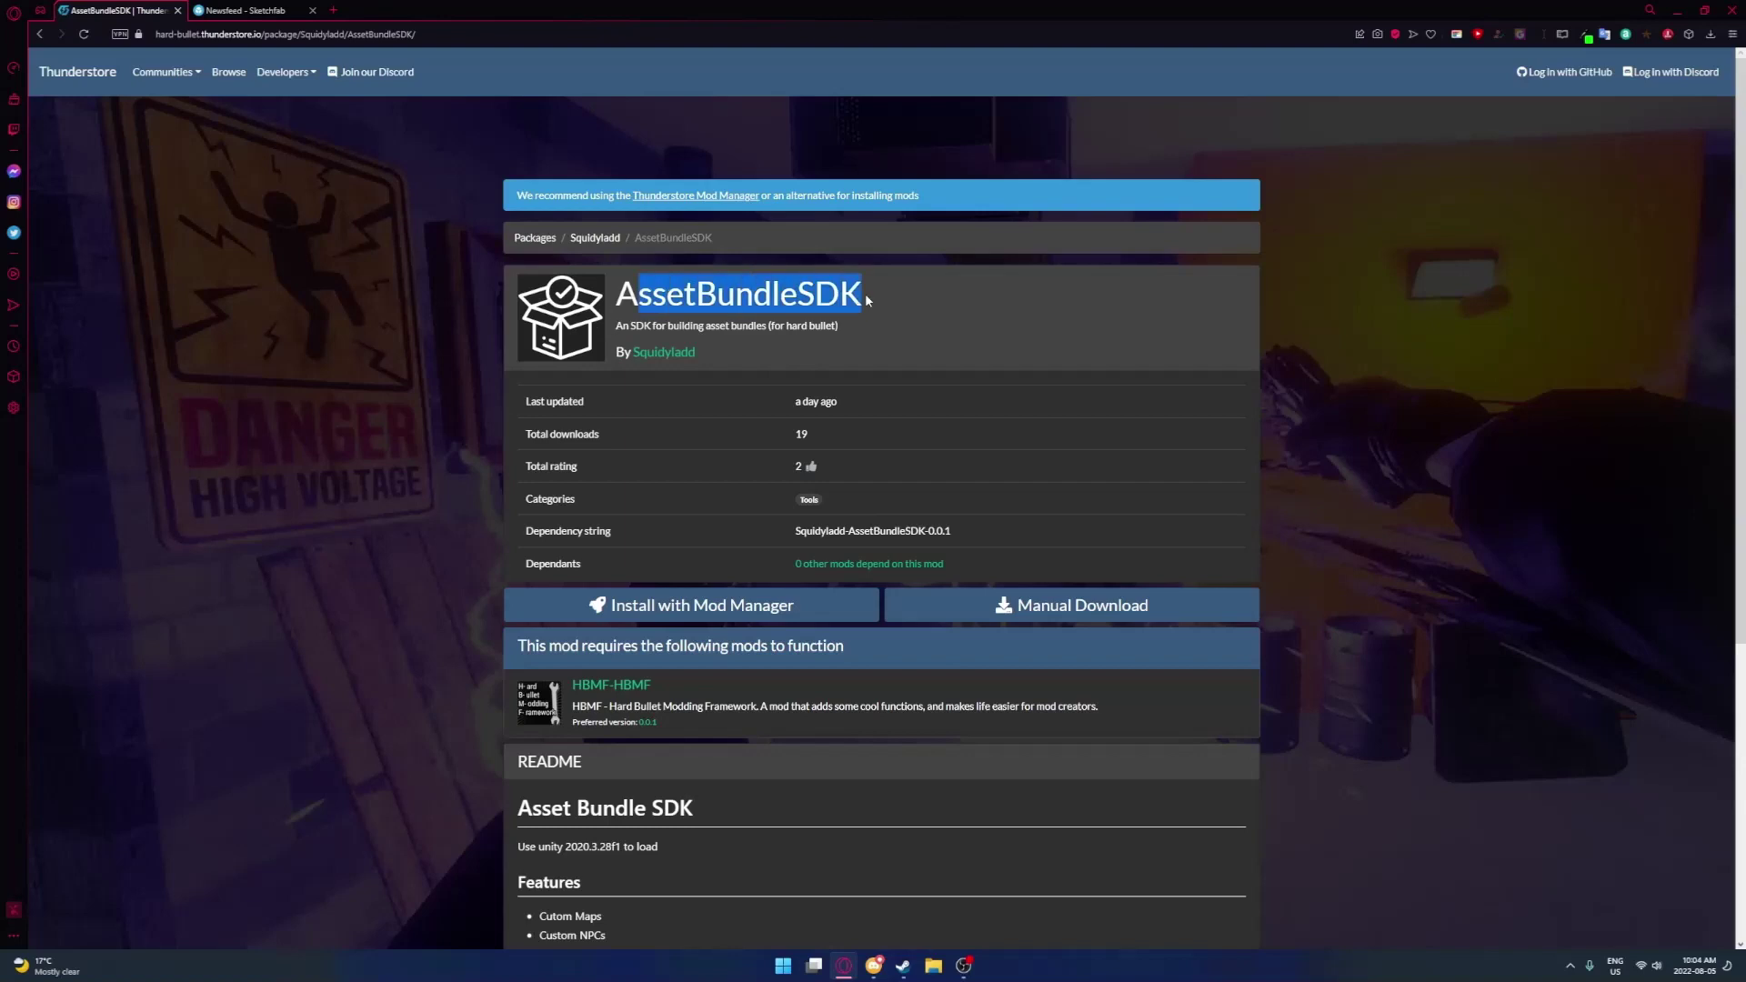
click(865, 297)
drag(757, 340, 663, 346)
click(404, 179)
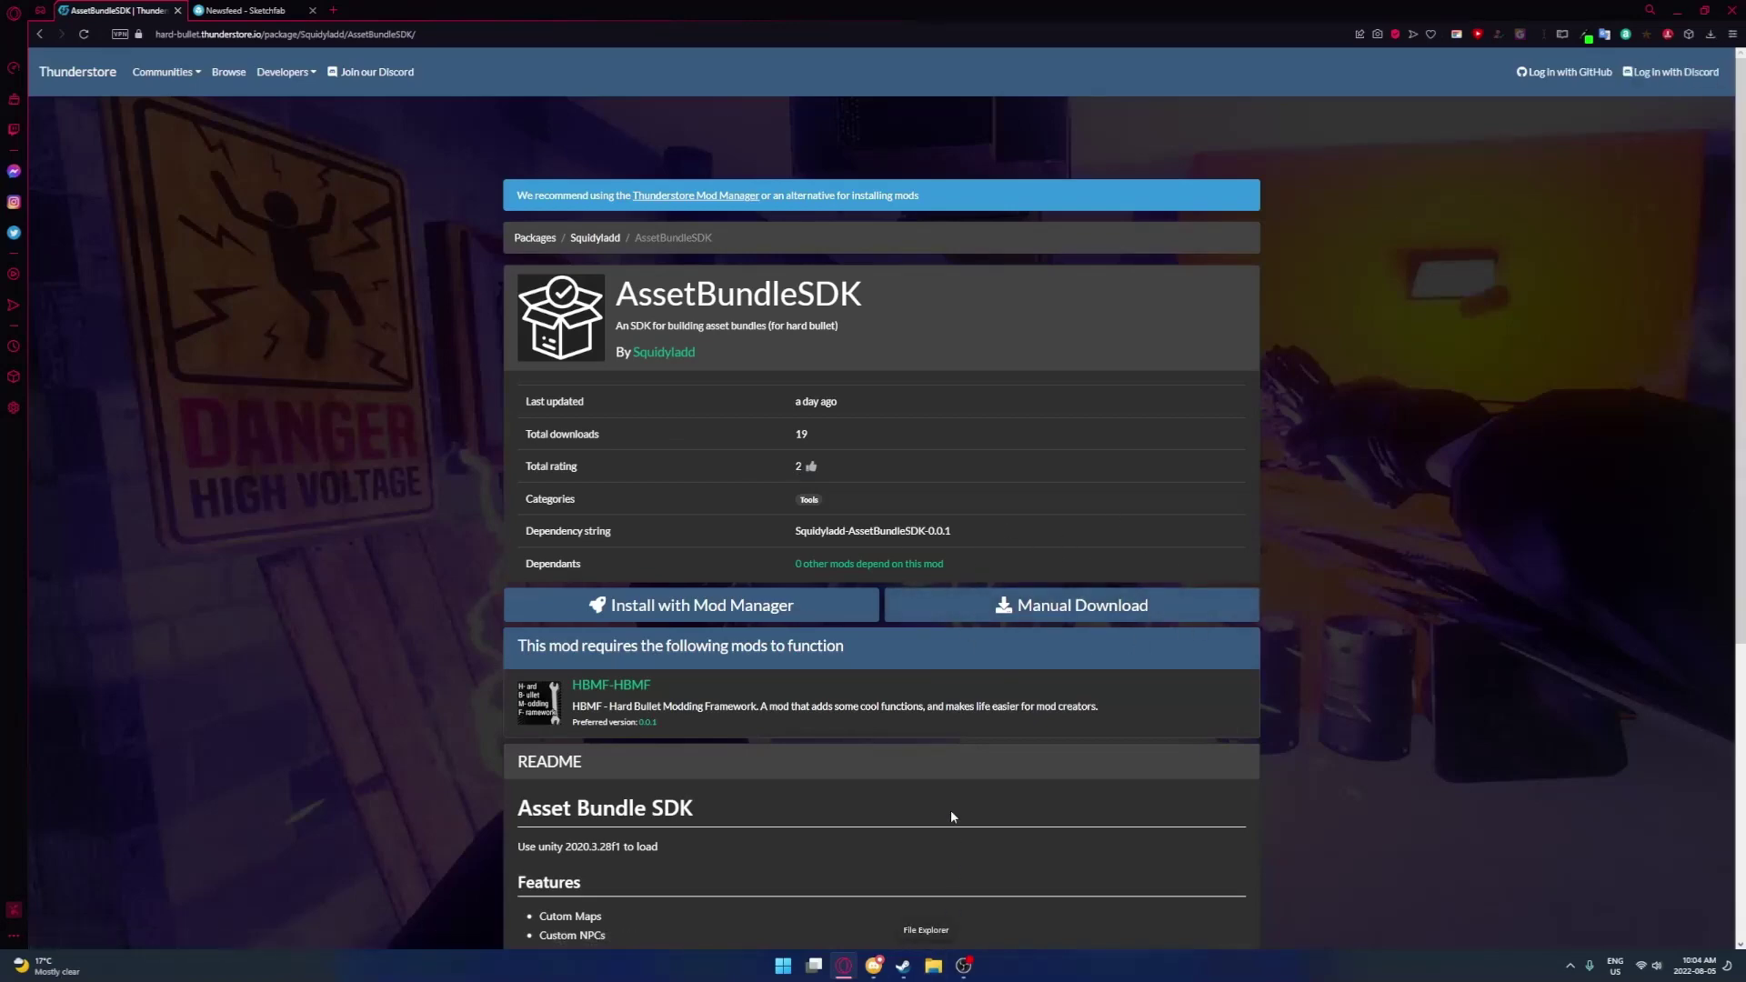
Launch Unity Hub from the system search
key(super)
text(unity hub)
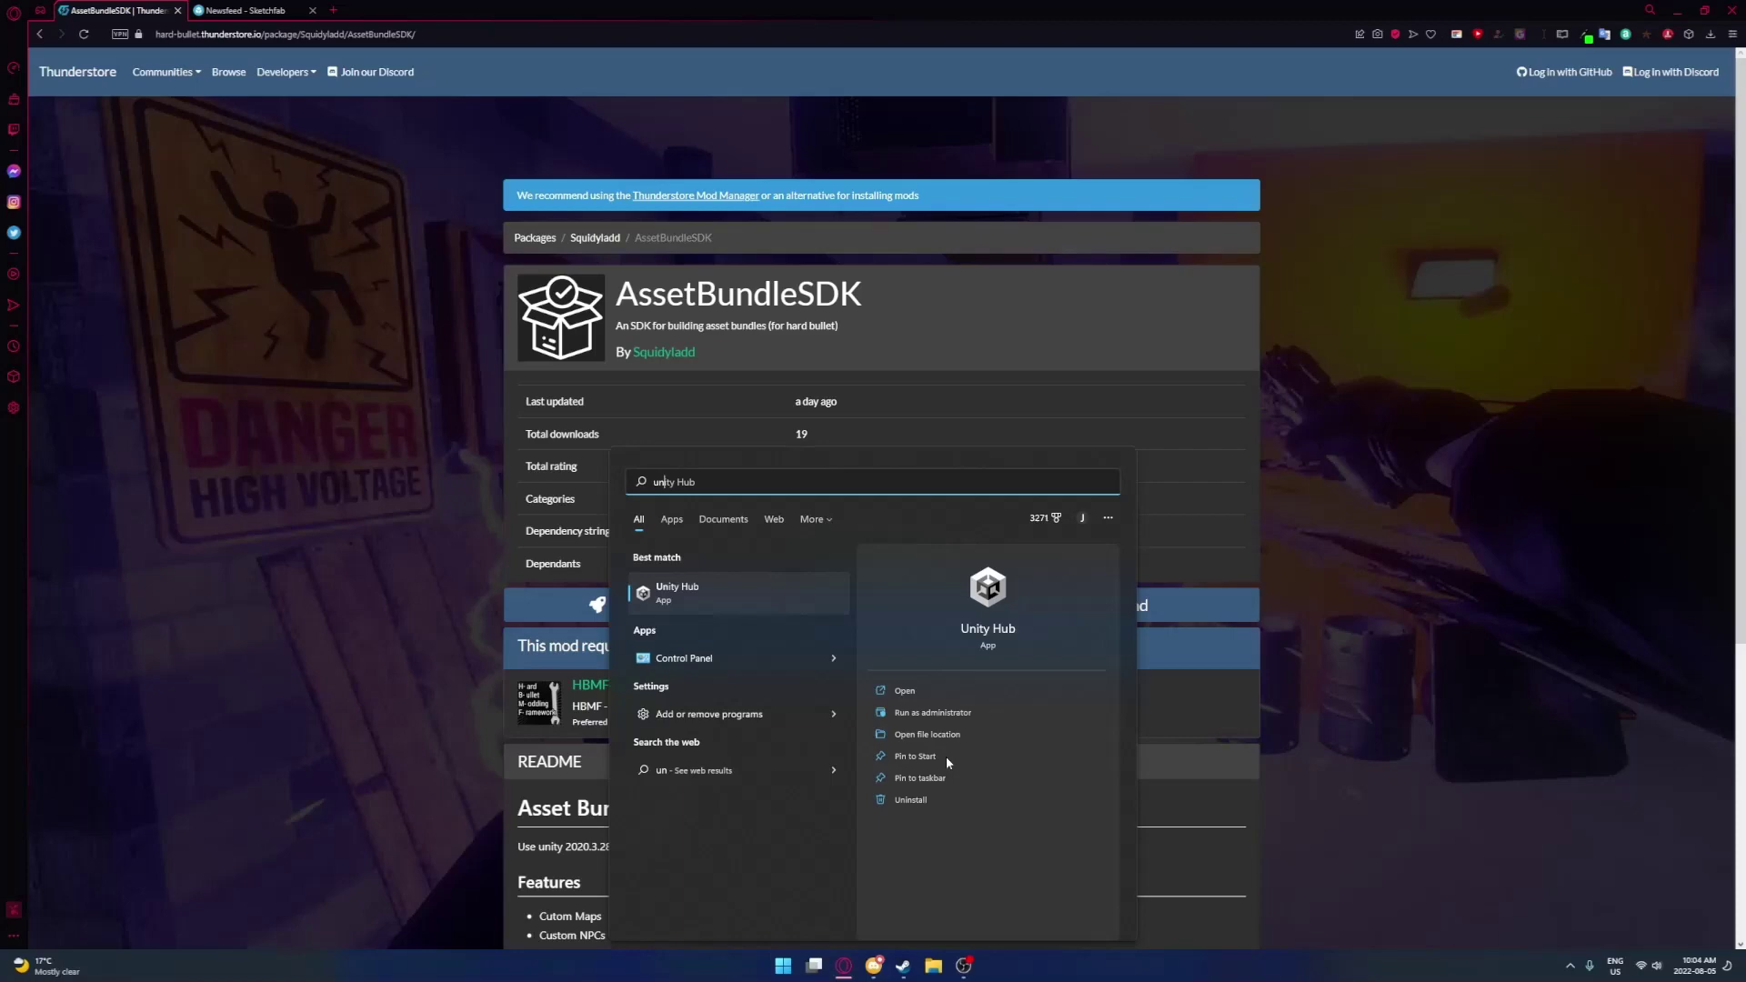
key(Return)
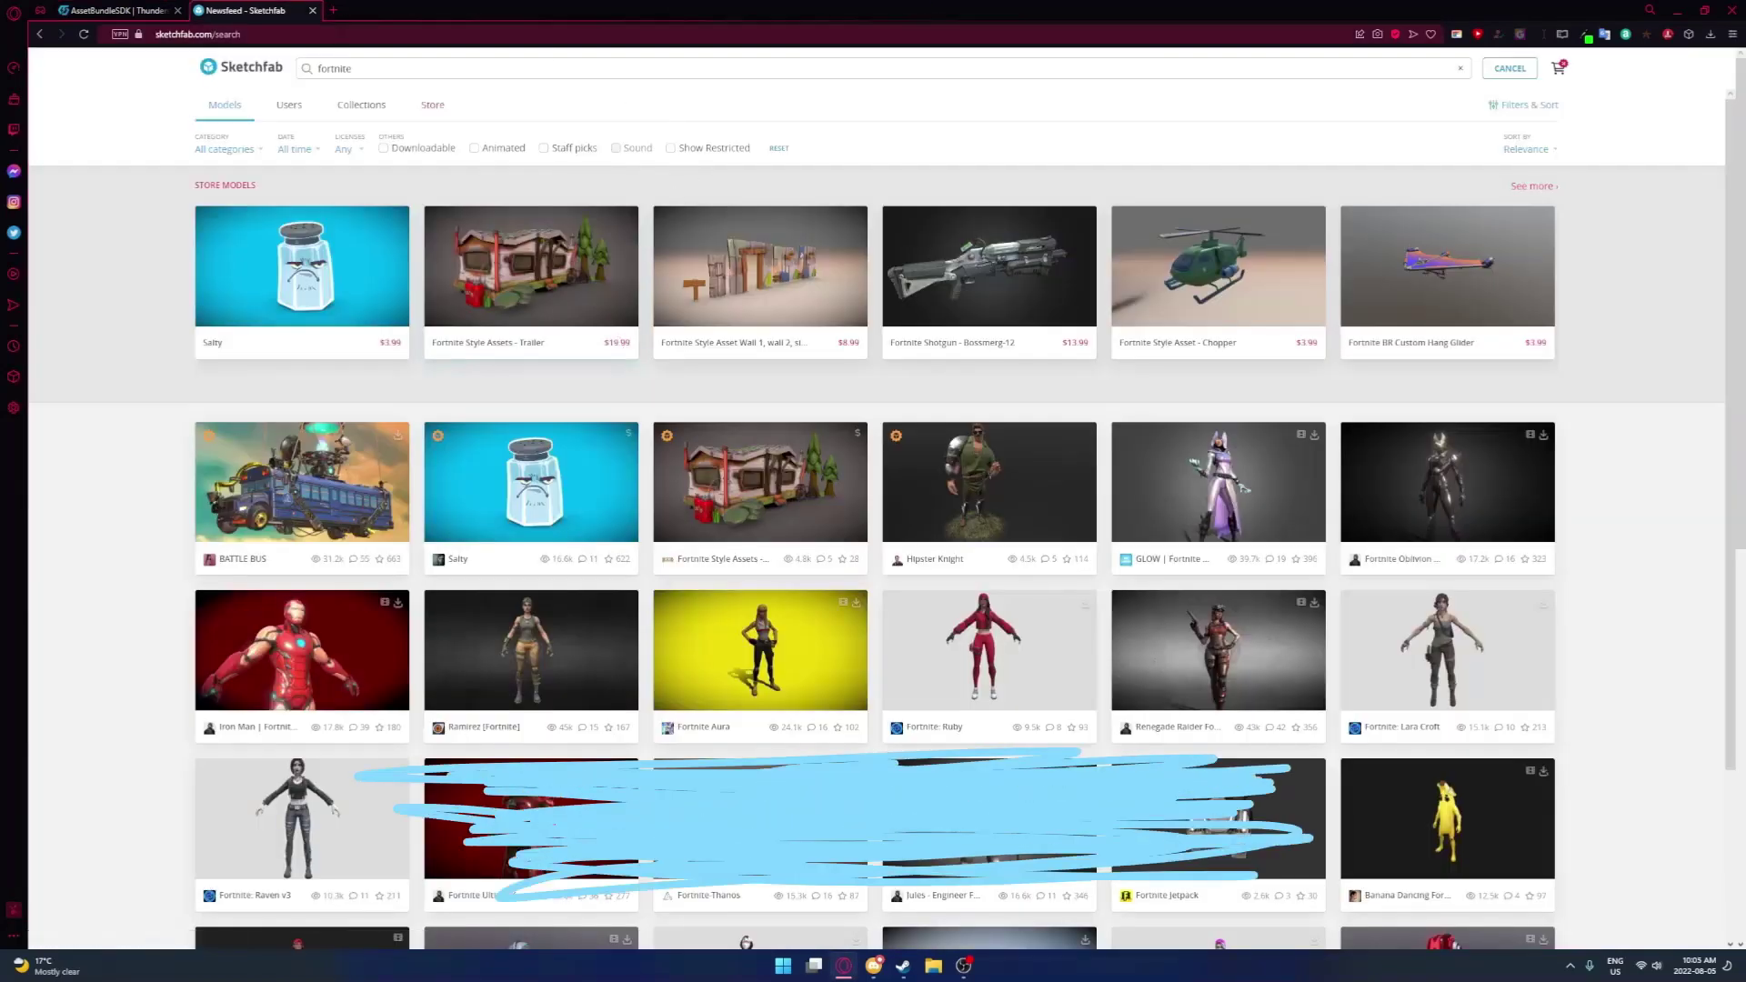
Search the web for "unity download list" in a new browser tab and open the Unity download archive
click(333, 11)
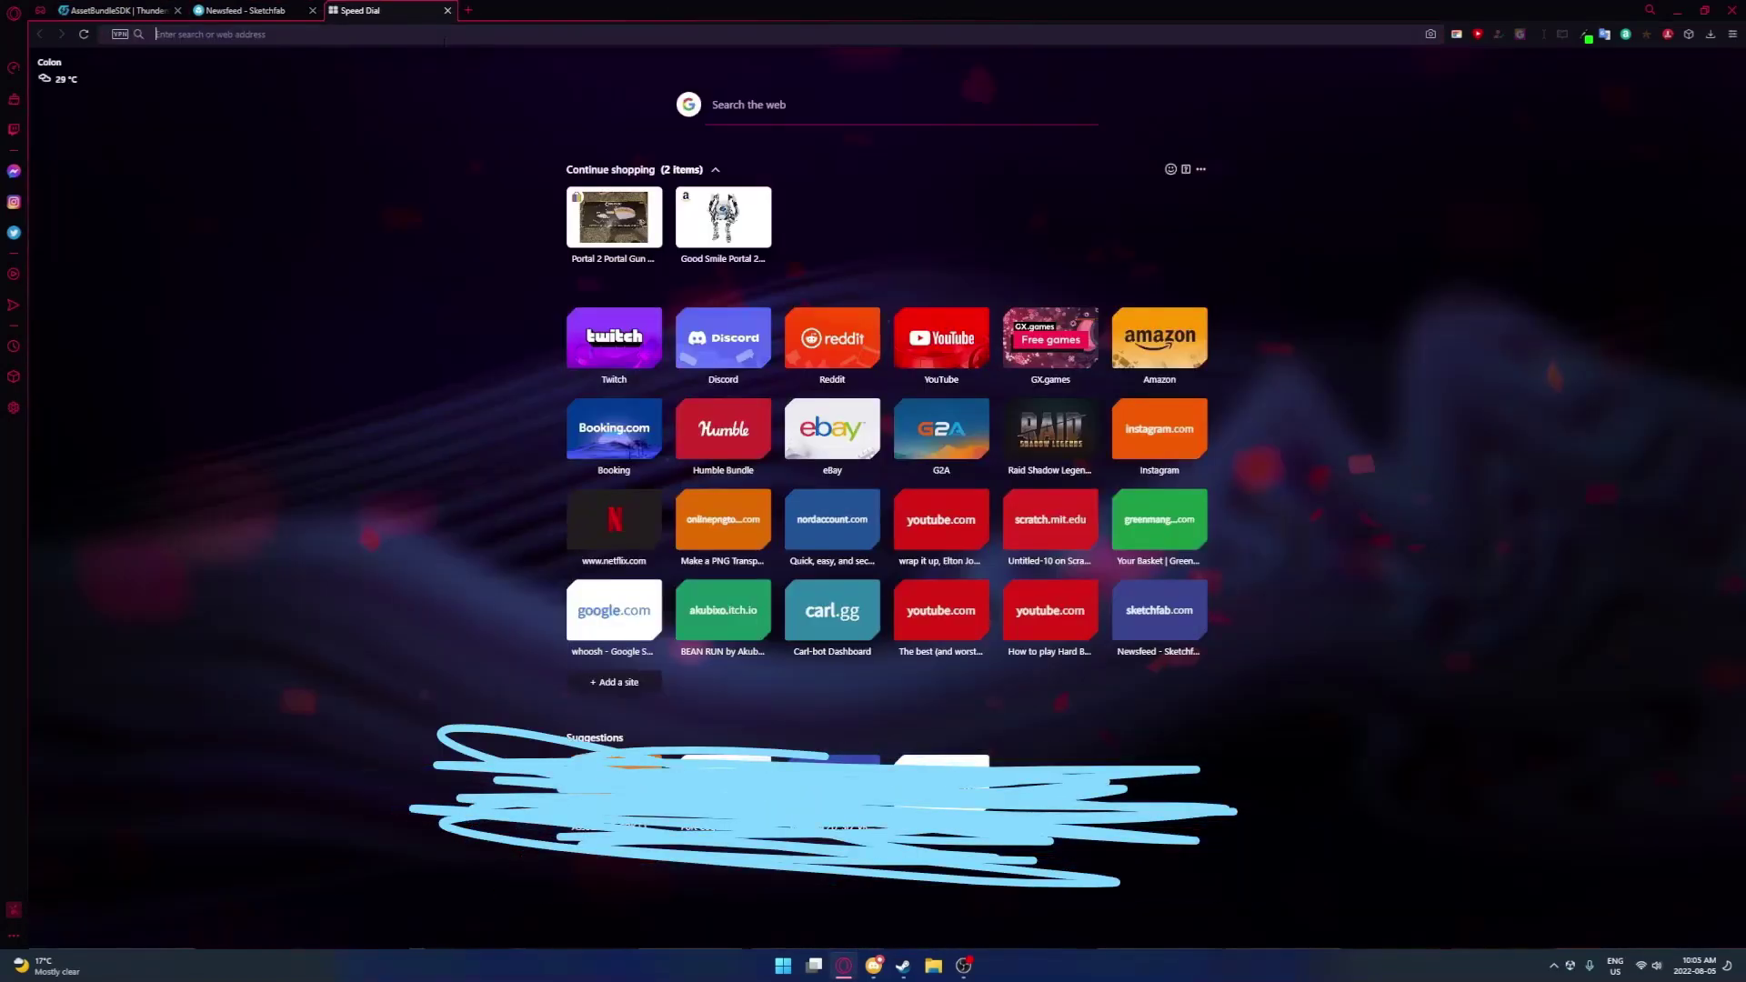
text(unit)
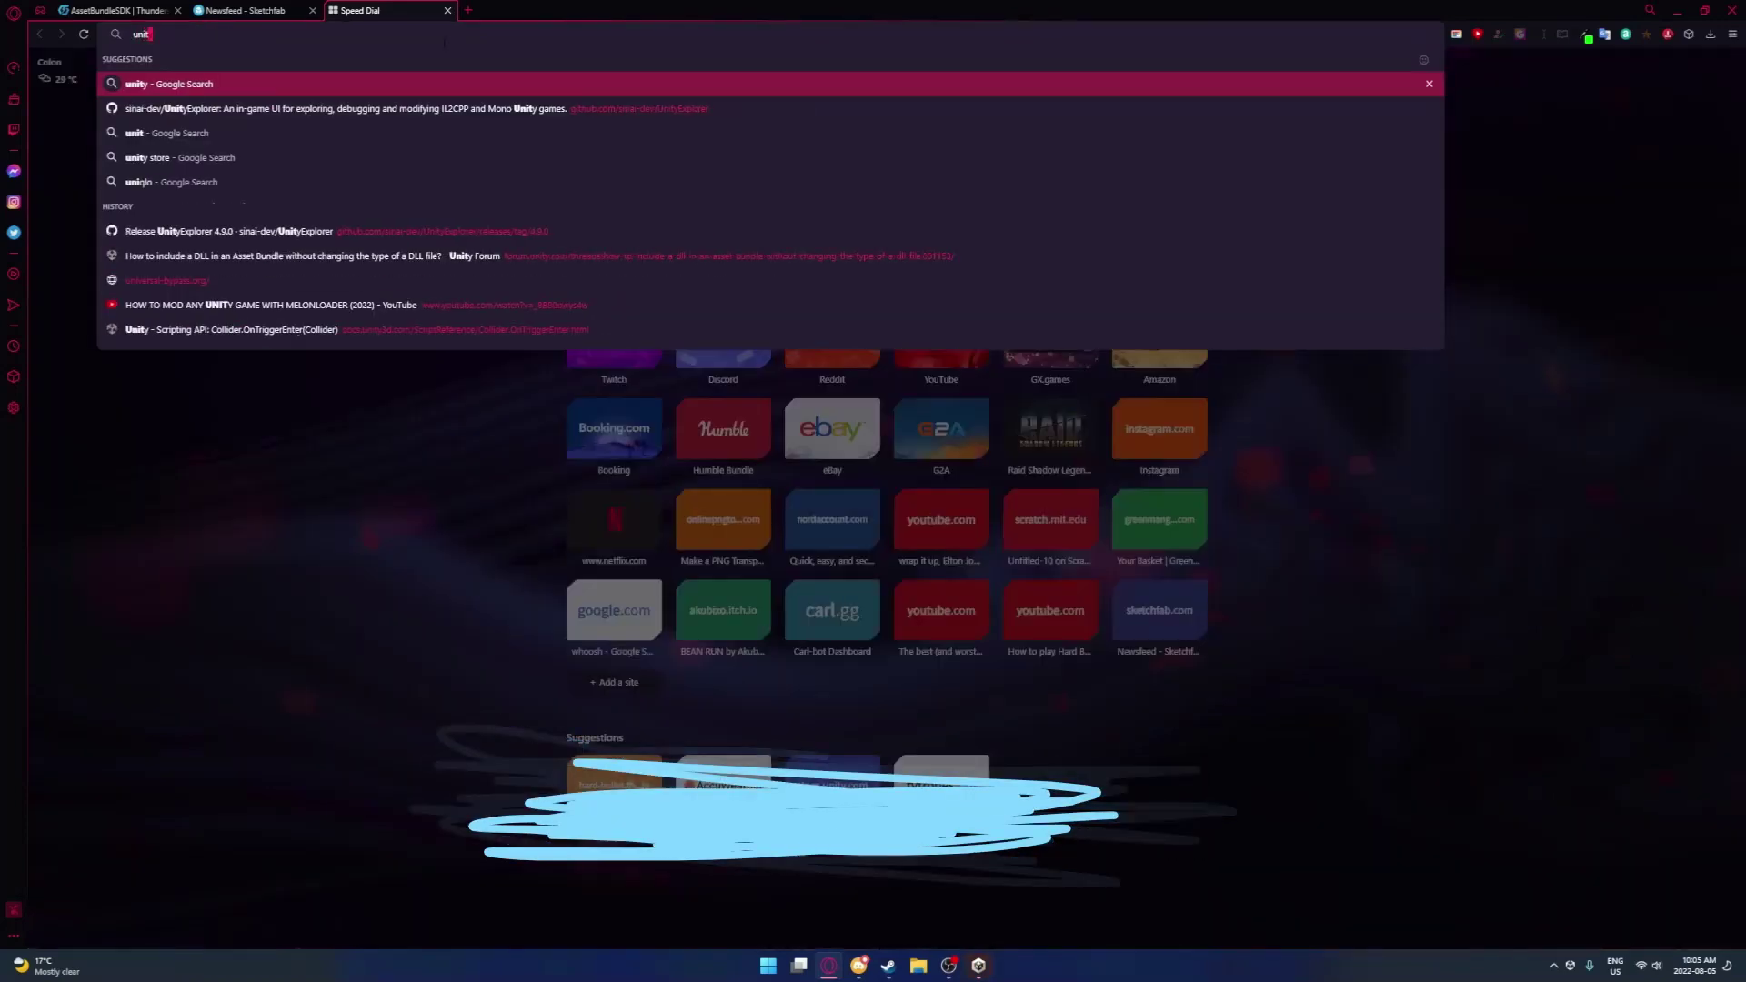
text(y download list)
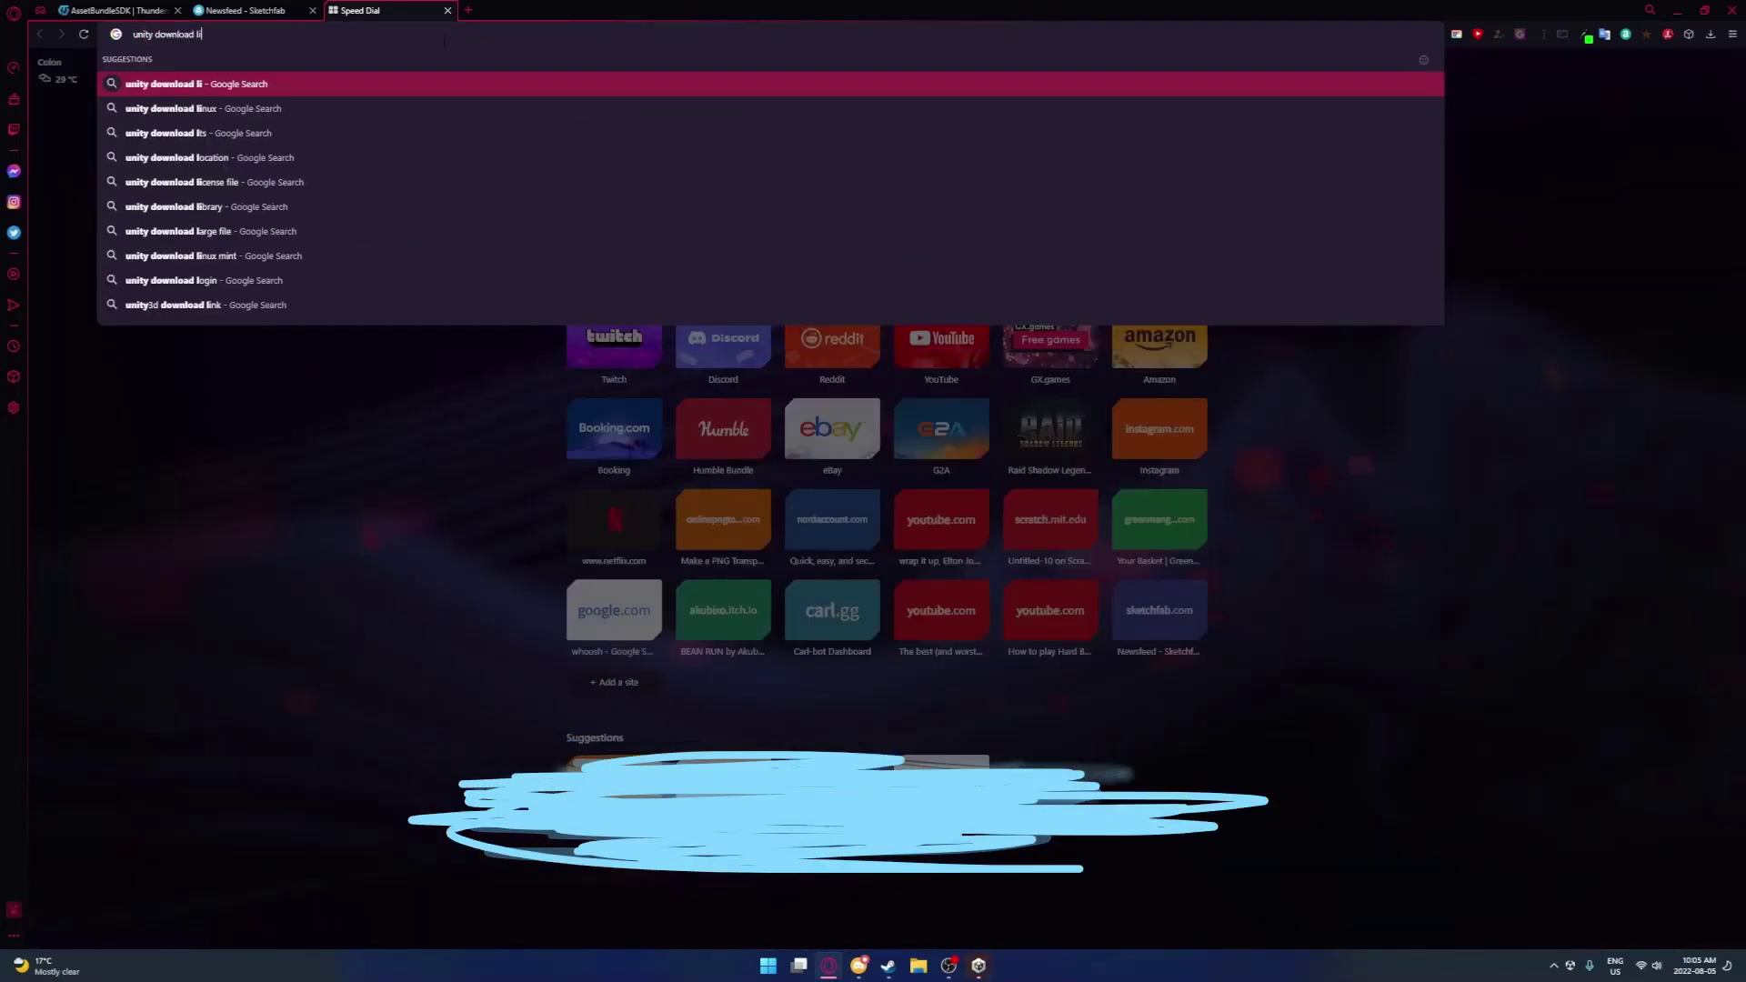
key(Return)
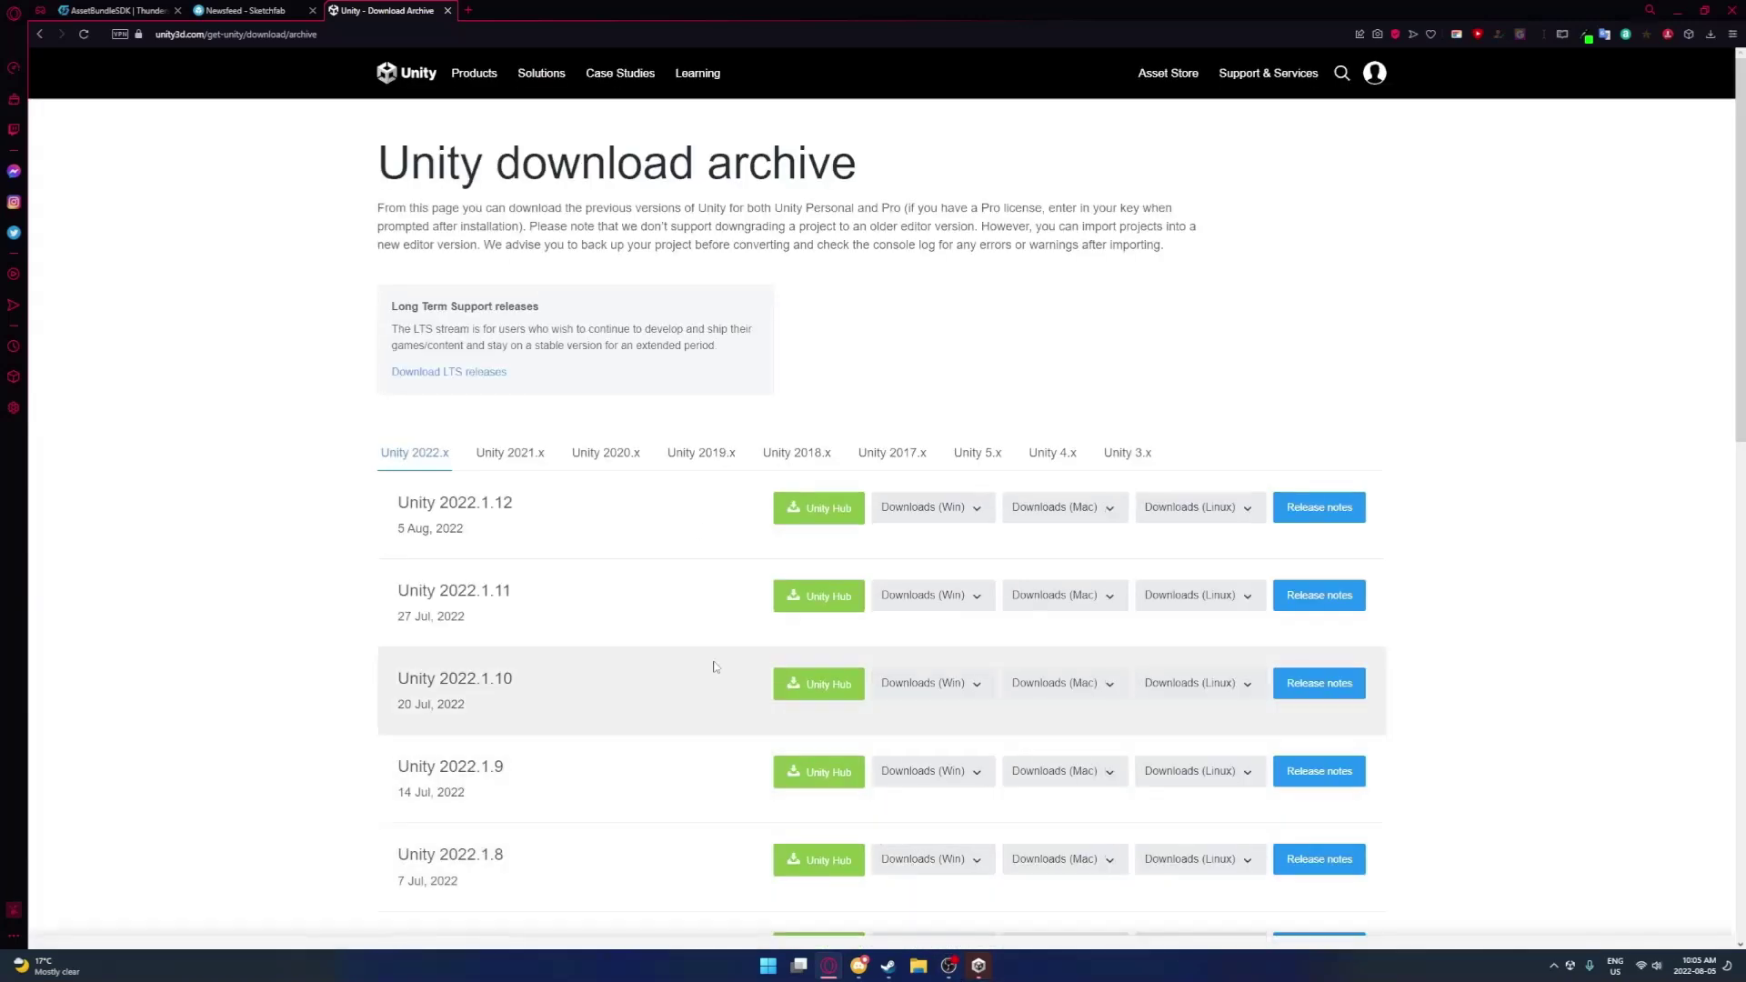
Show the Unity 2020.x releases in the download archive and locate version 2020.3.28f1
click(594, 454)
scroll(589, 677, down, 5)
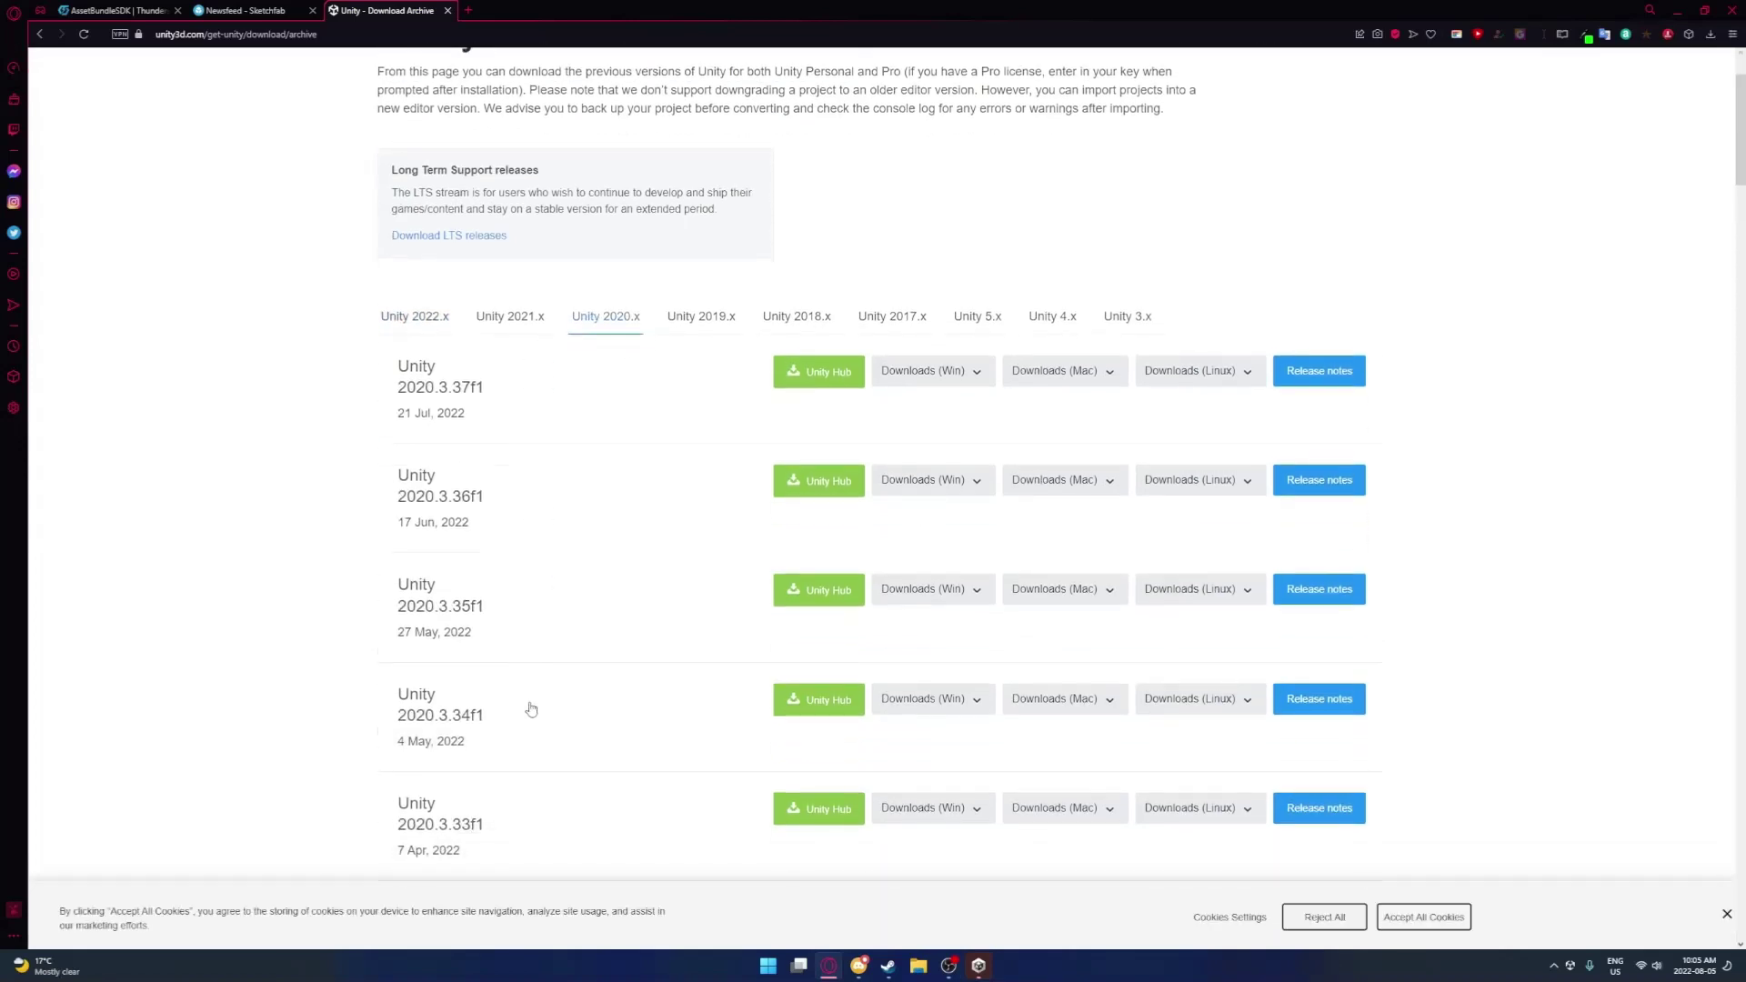
scroll(459, 678, down, 8)
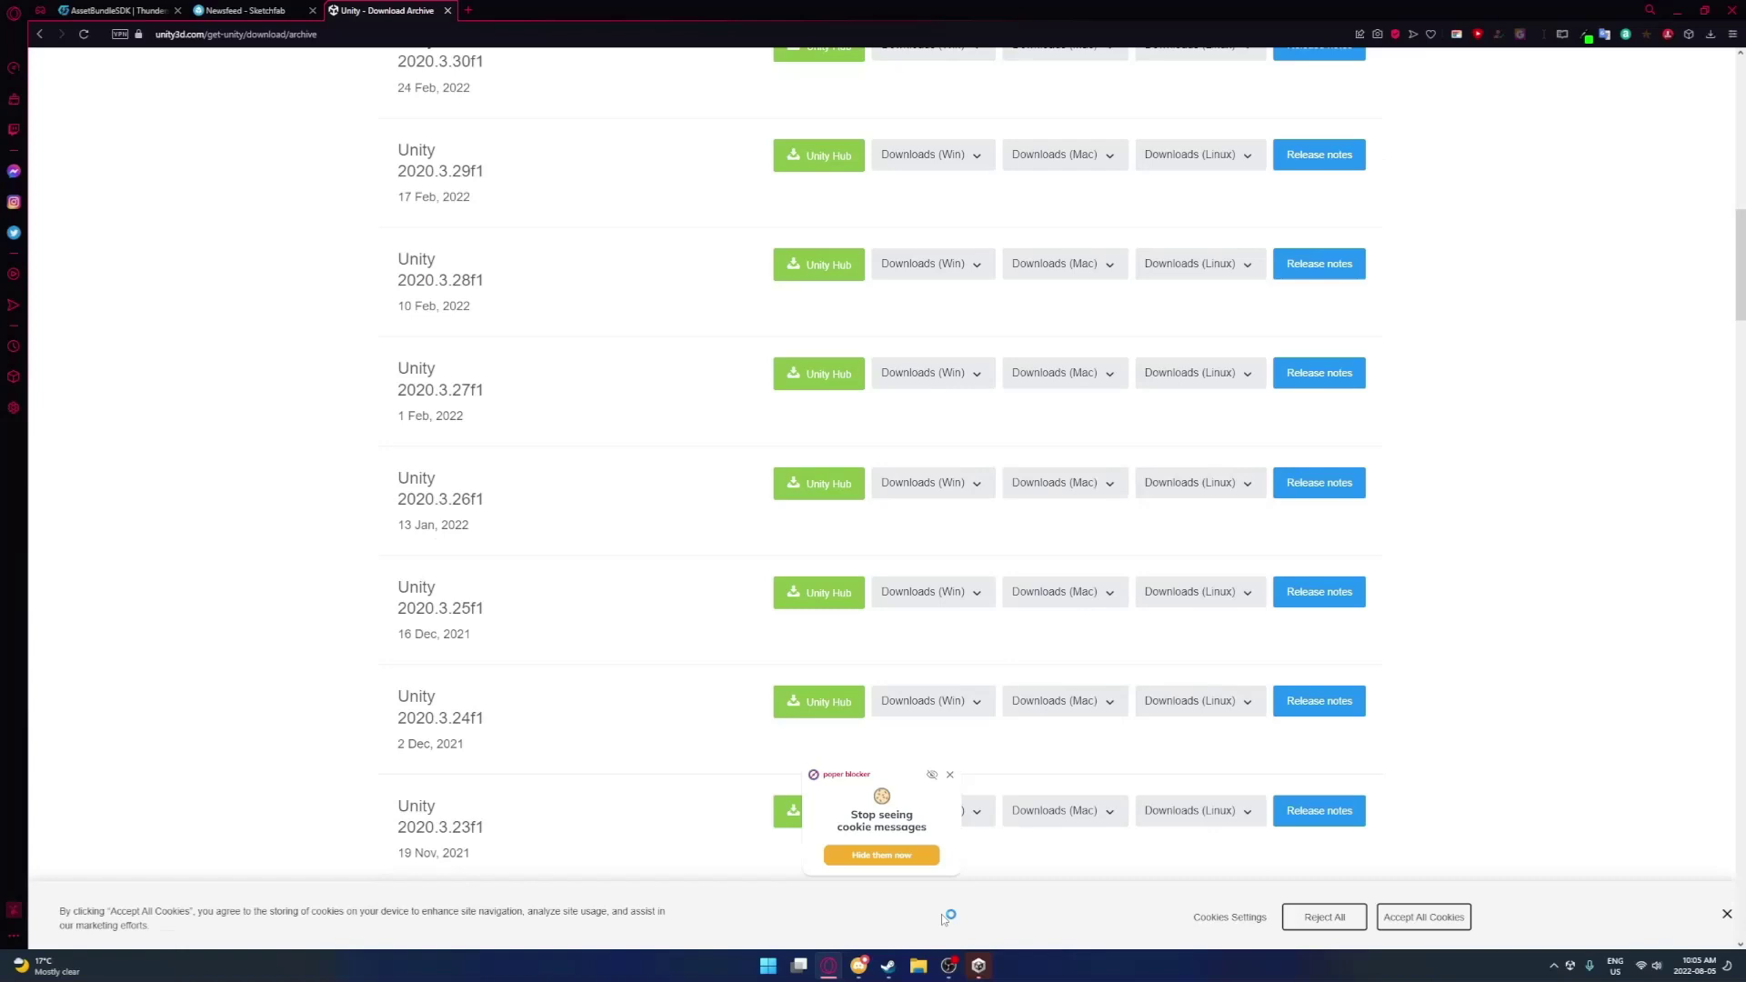
Switch to Unity Hub and examine its project list, the existing-project folder chooser and the browser's downloaded SDK archive
click(973, 966)
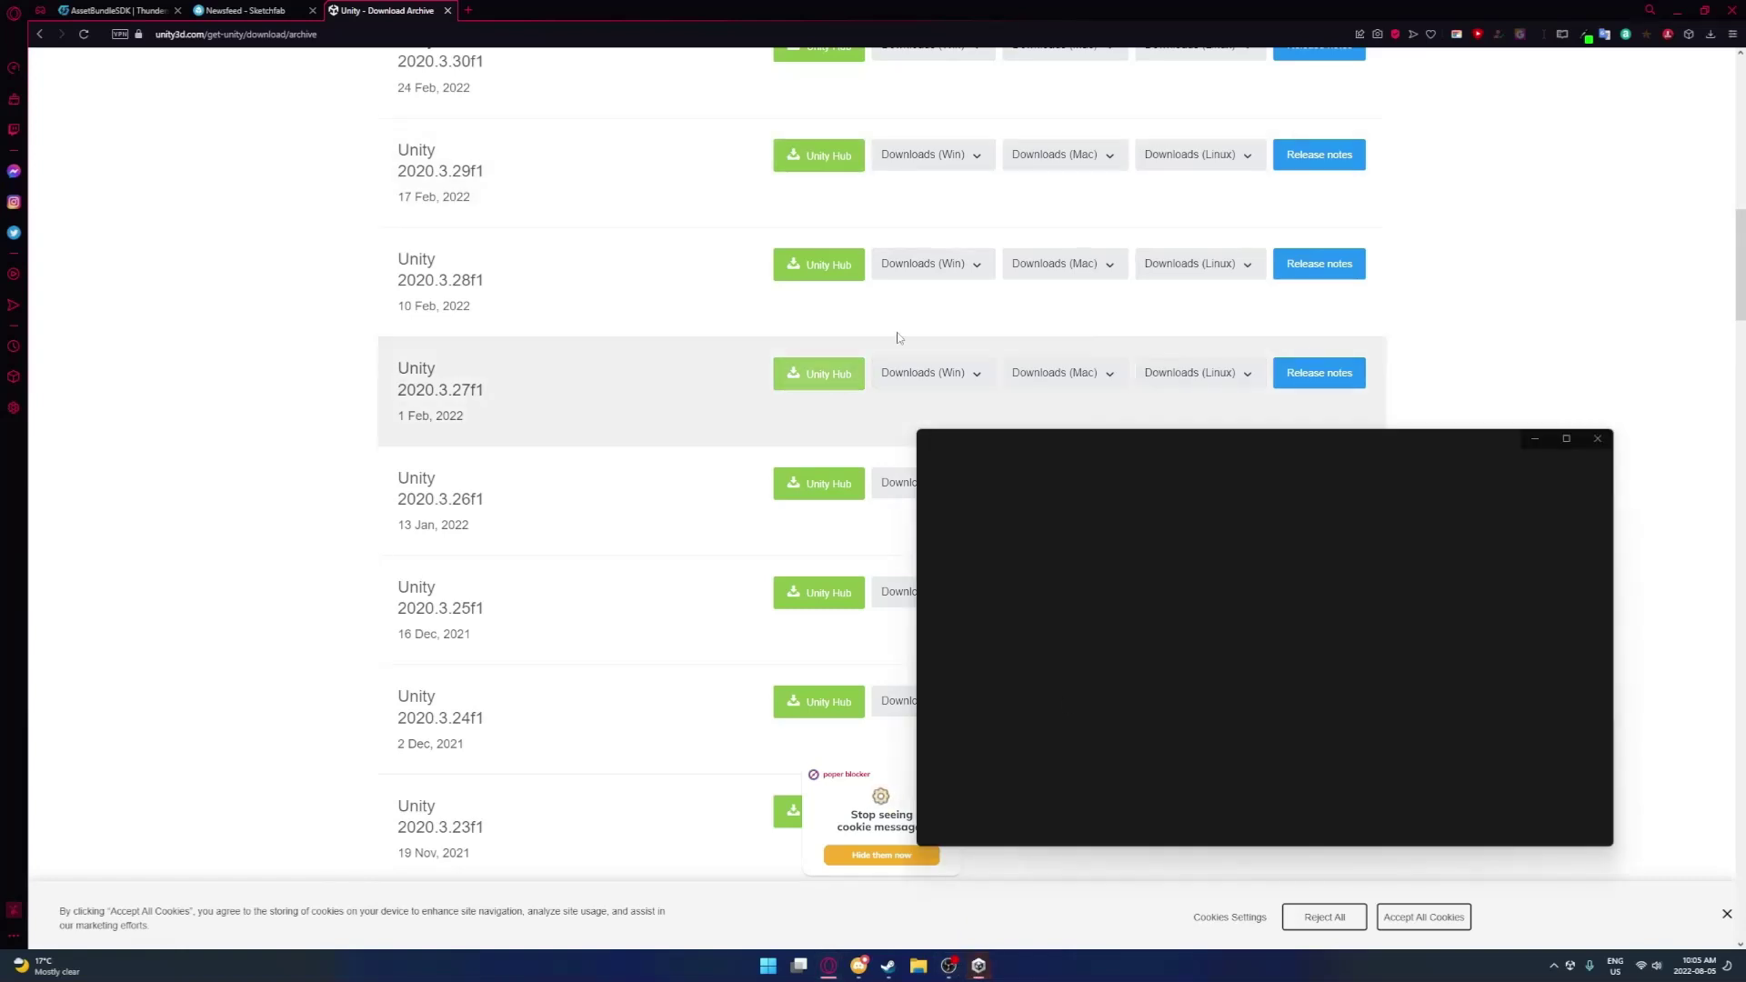
drag(1103, 440, 768, 350)
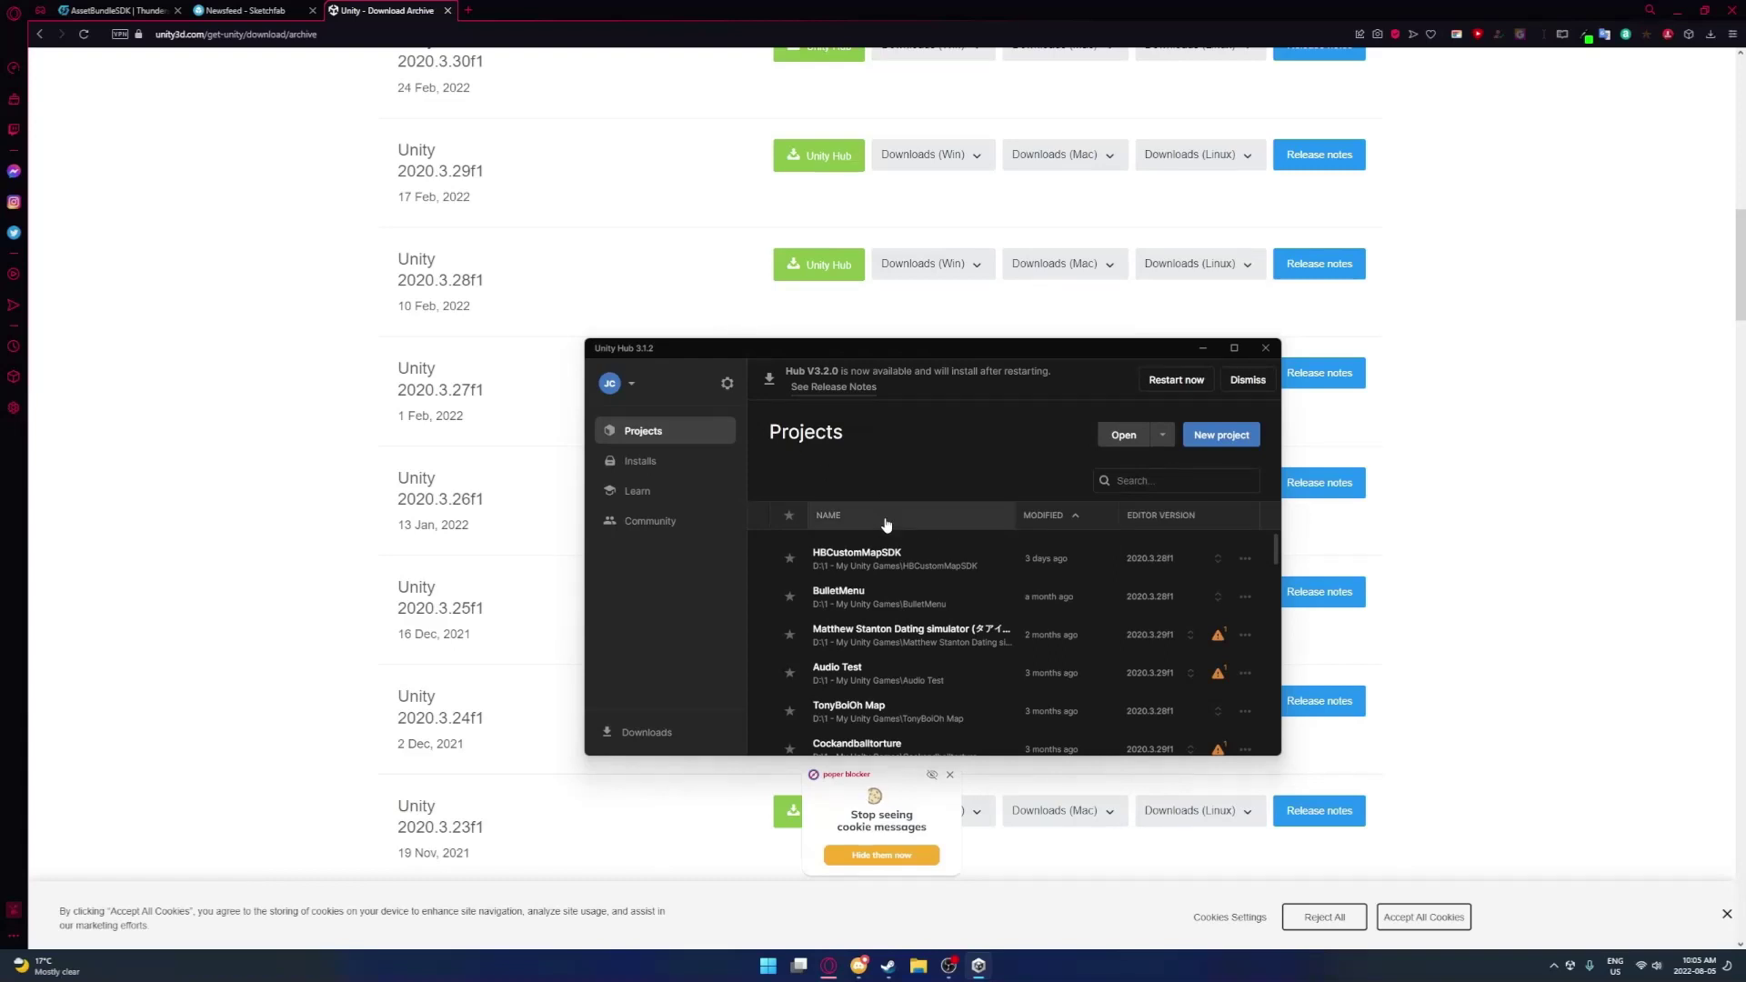
click(1142, 438)
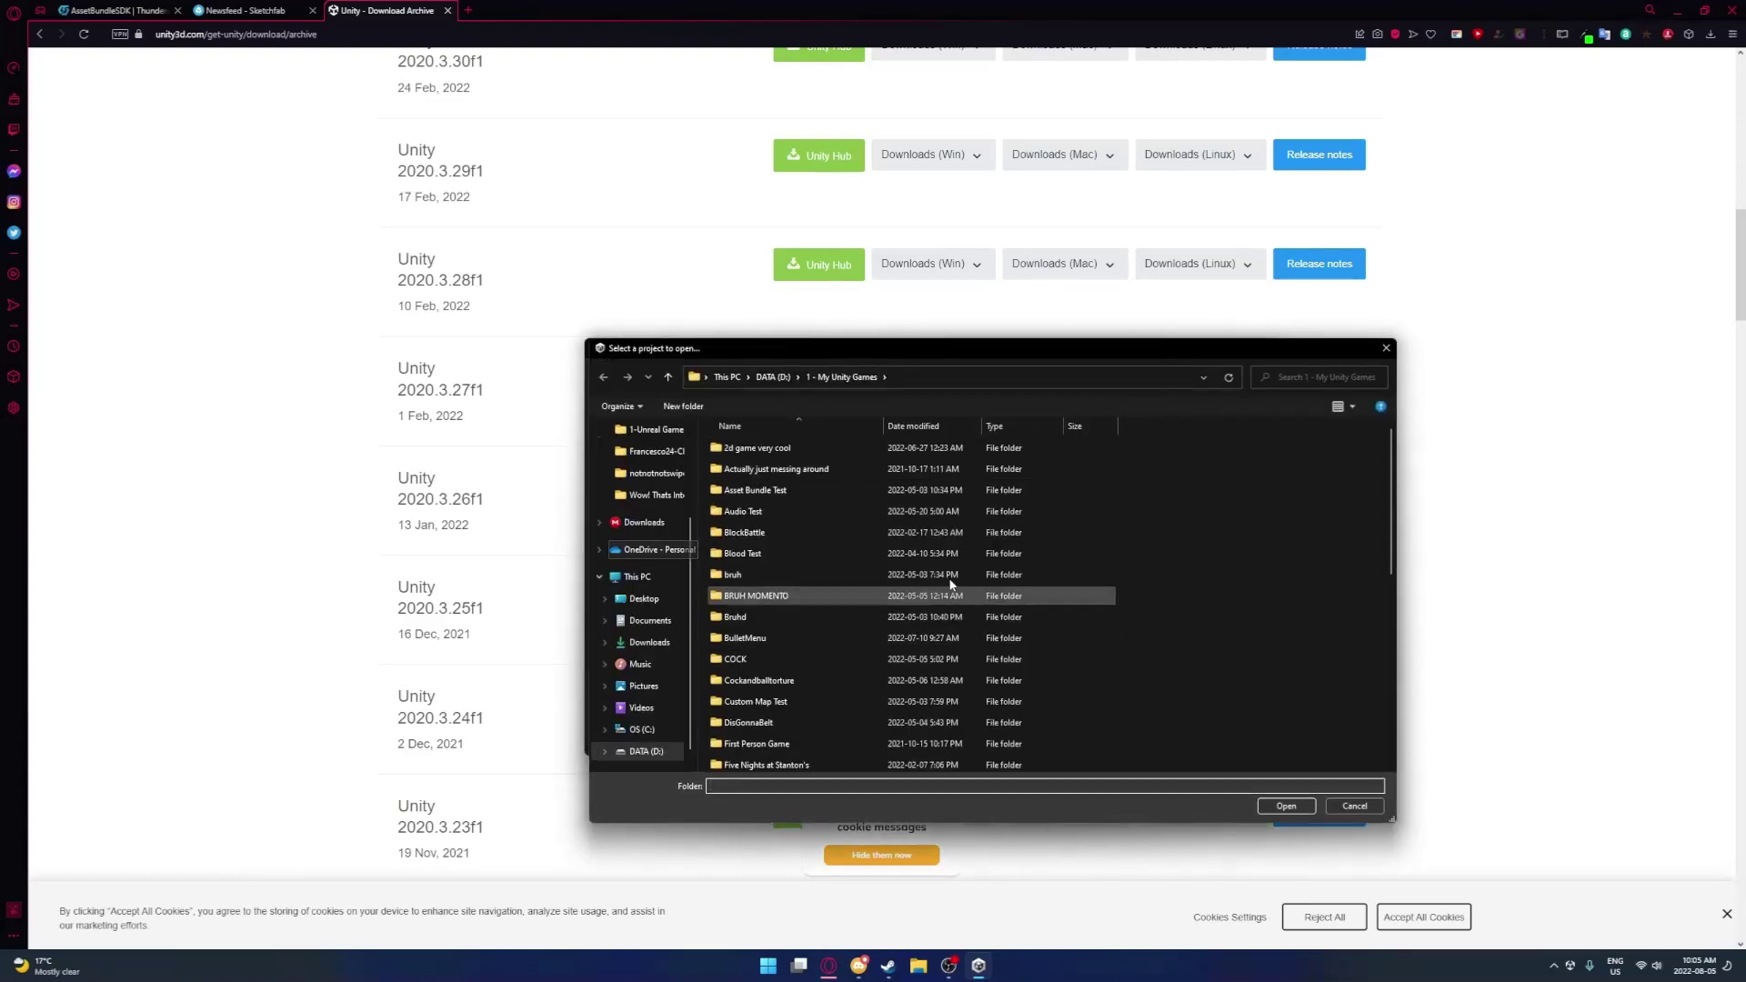
click(1710, 33)
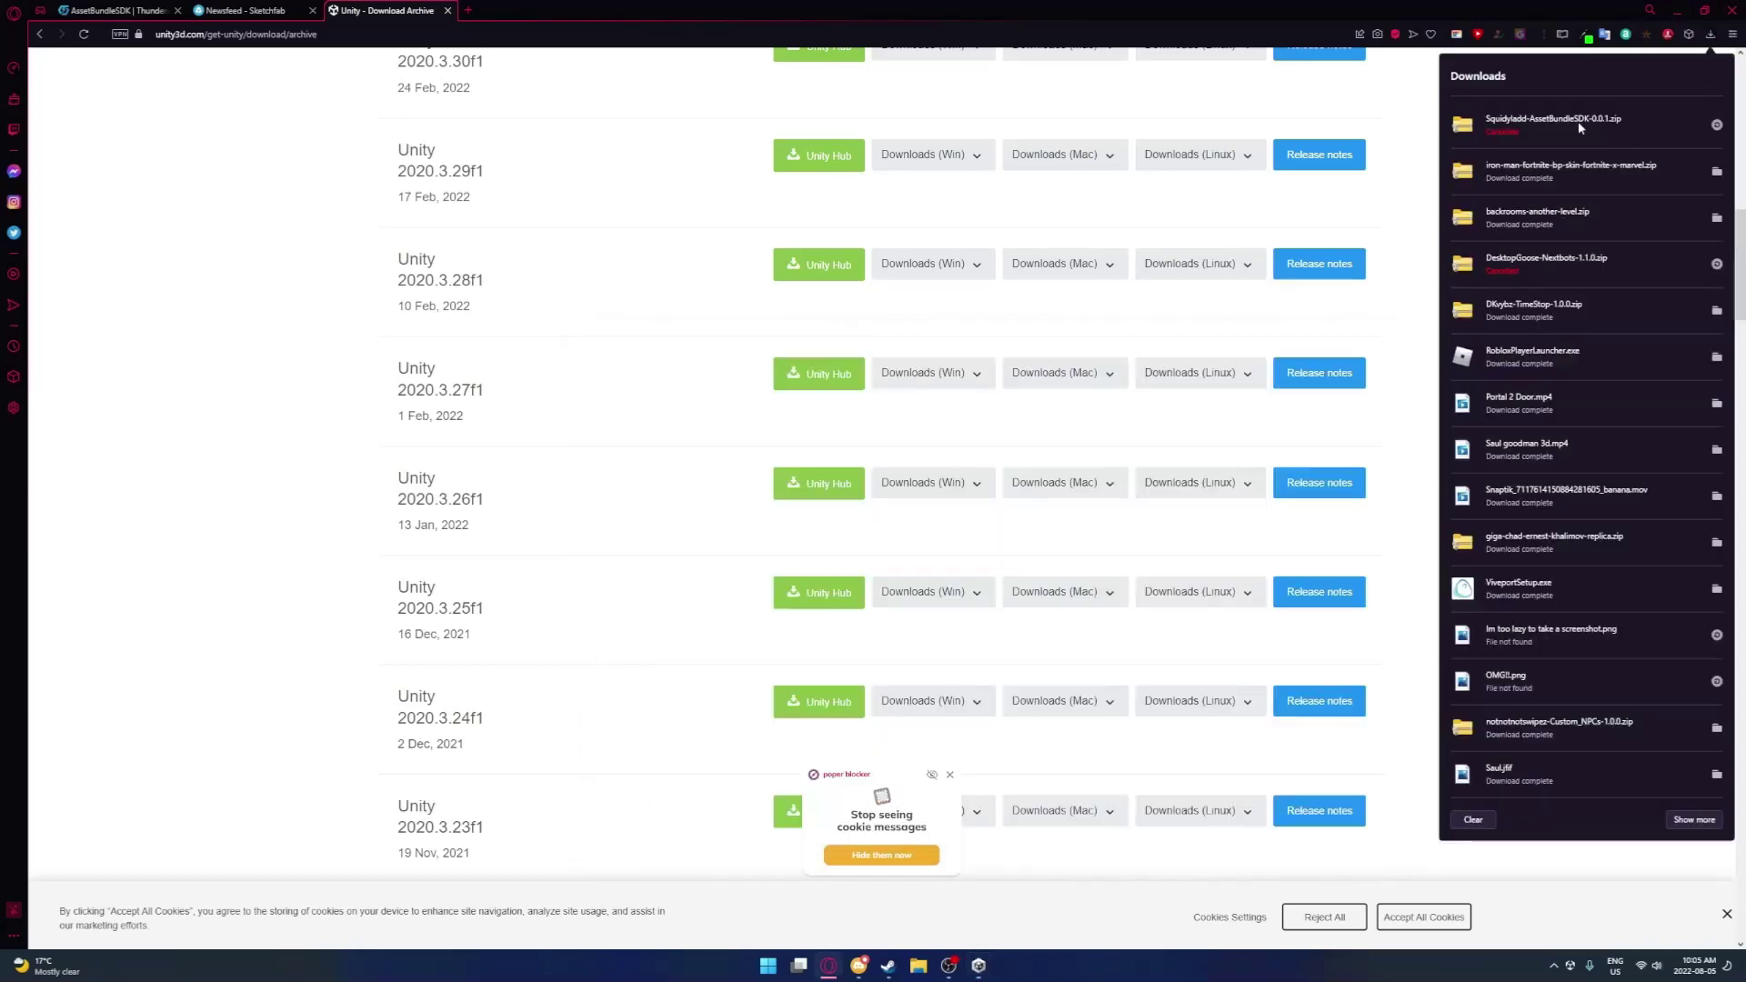
click(1674, 9)
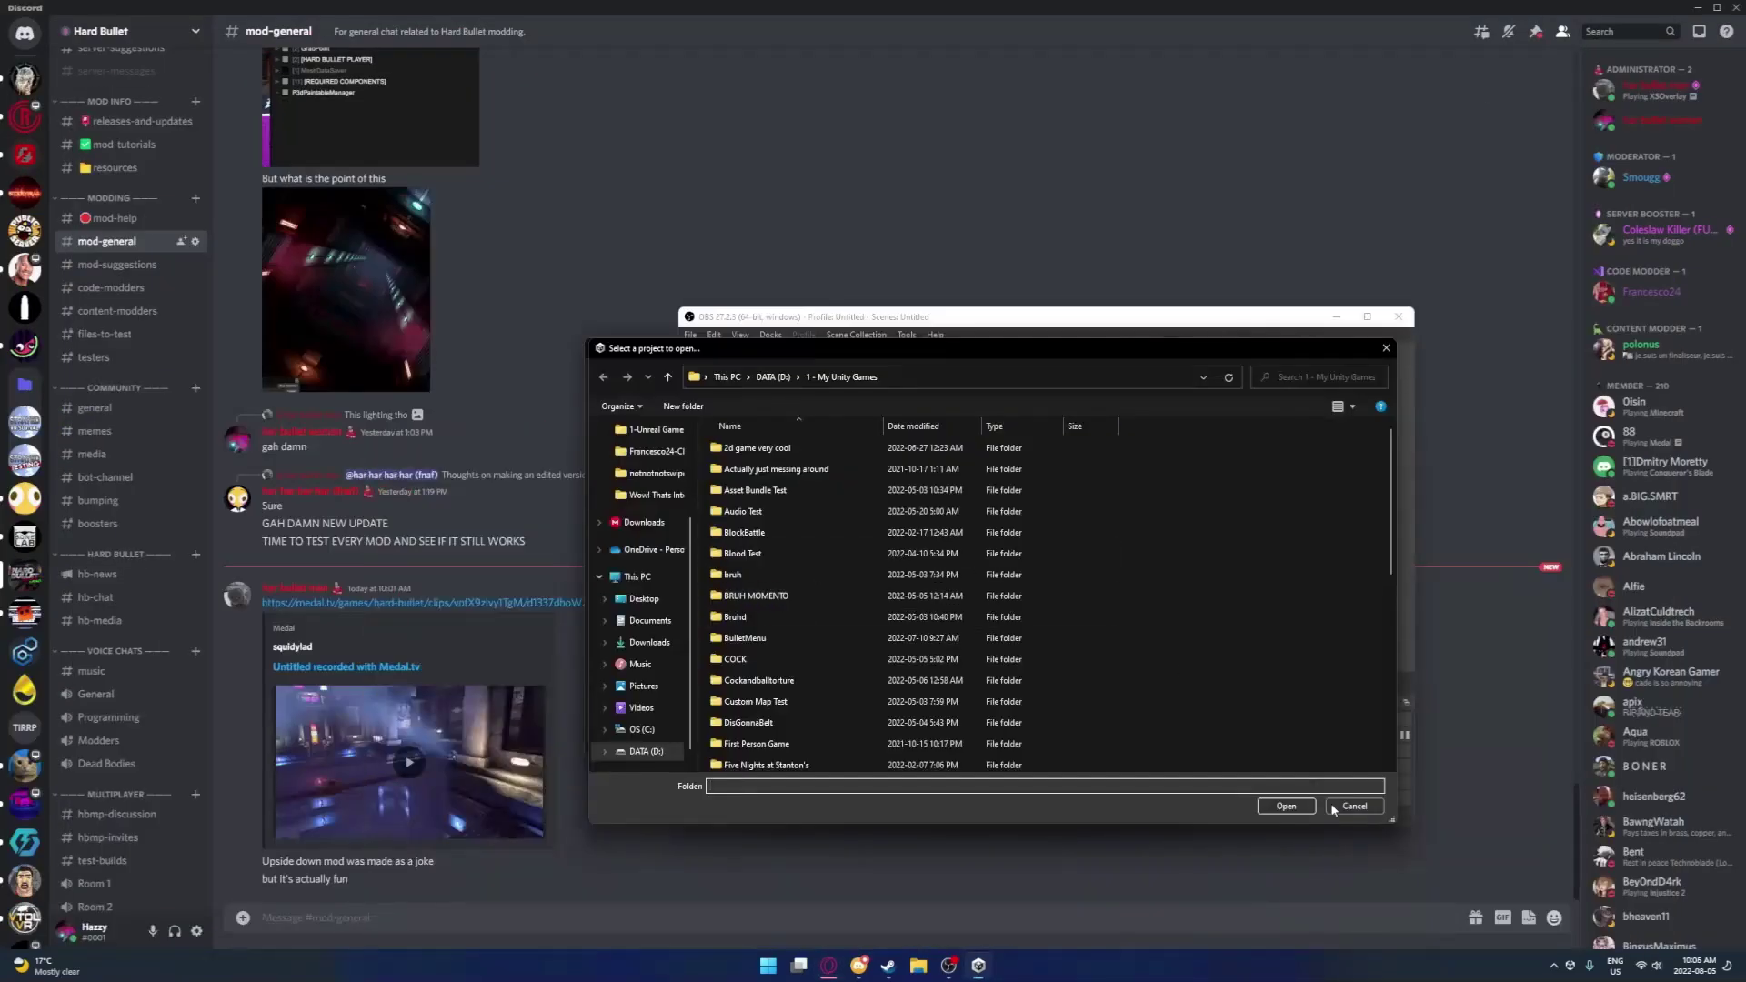
click(1362, 809)
Clear away the other windows and look around the Example scene of the HBCustomMapSDK project in Unity
click(1696, 7)
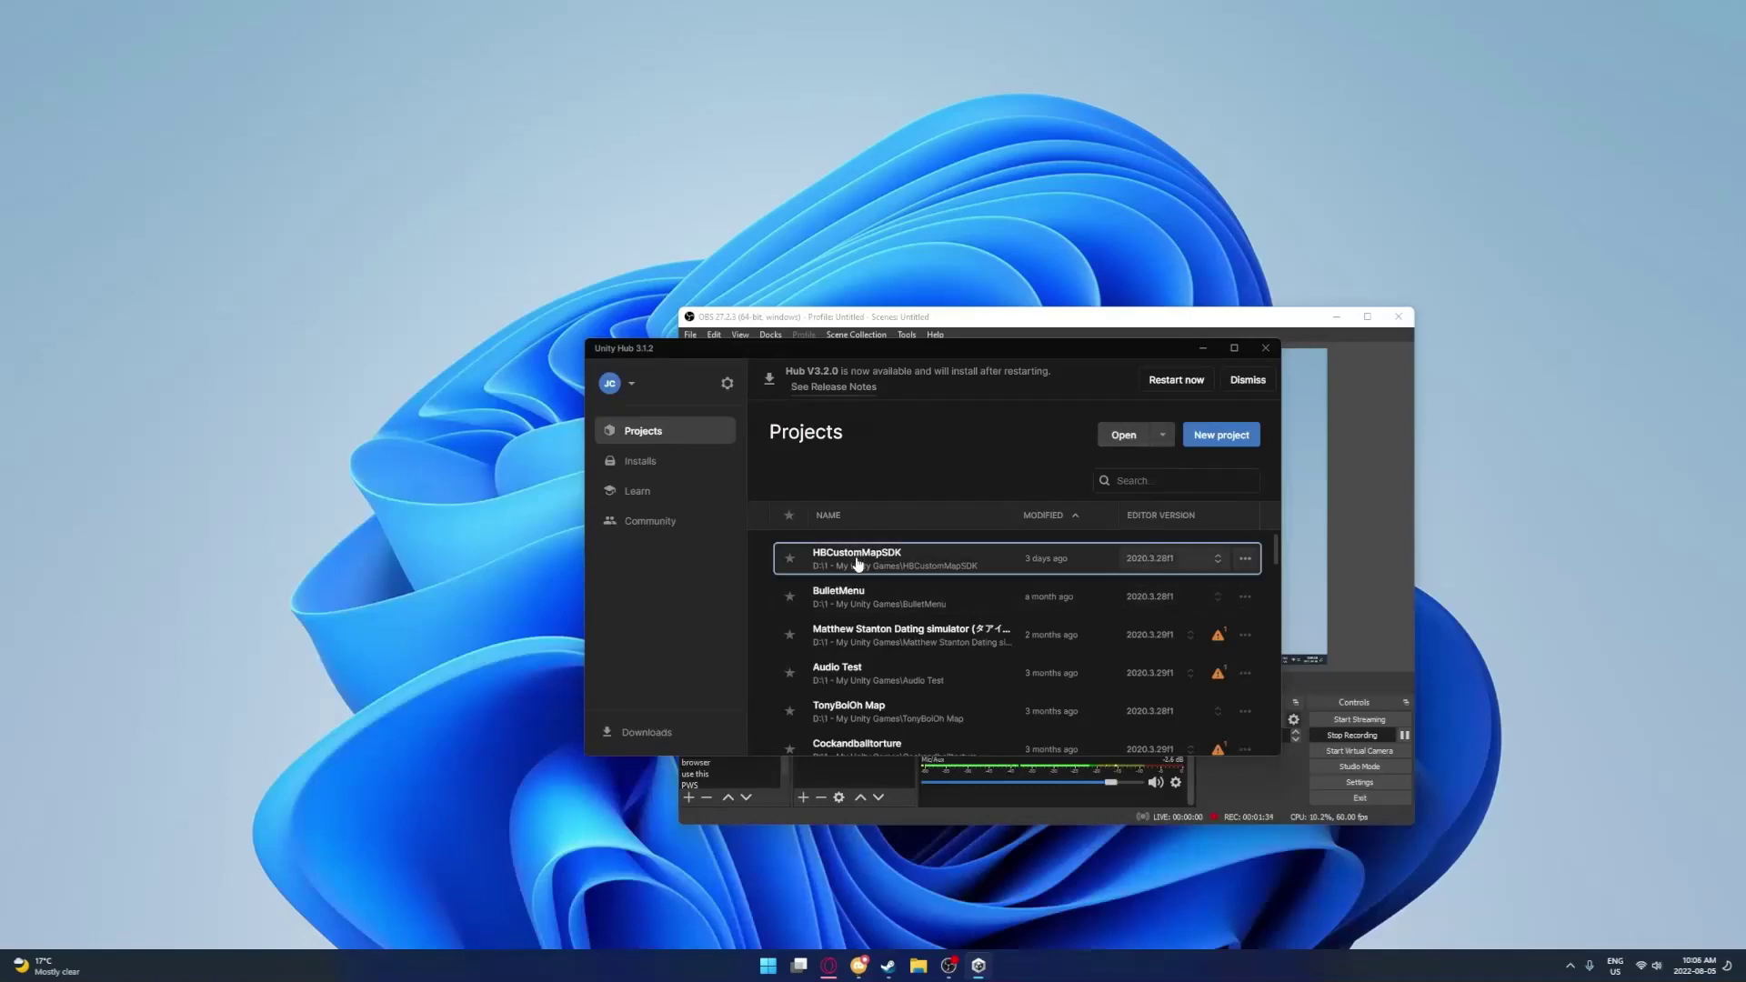
click(1338, 321)
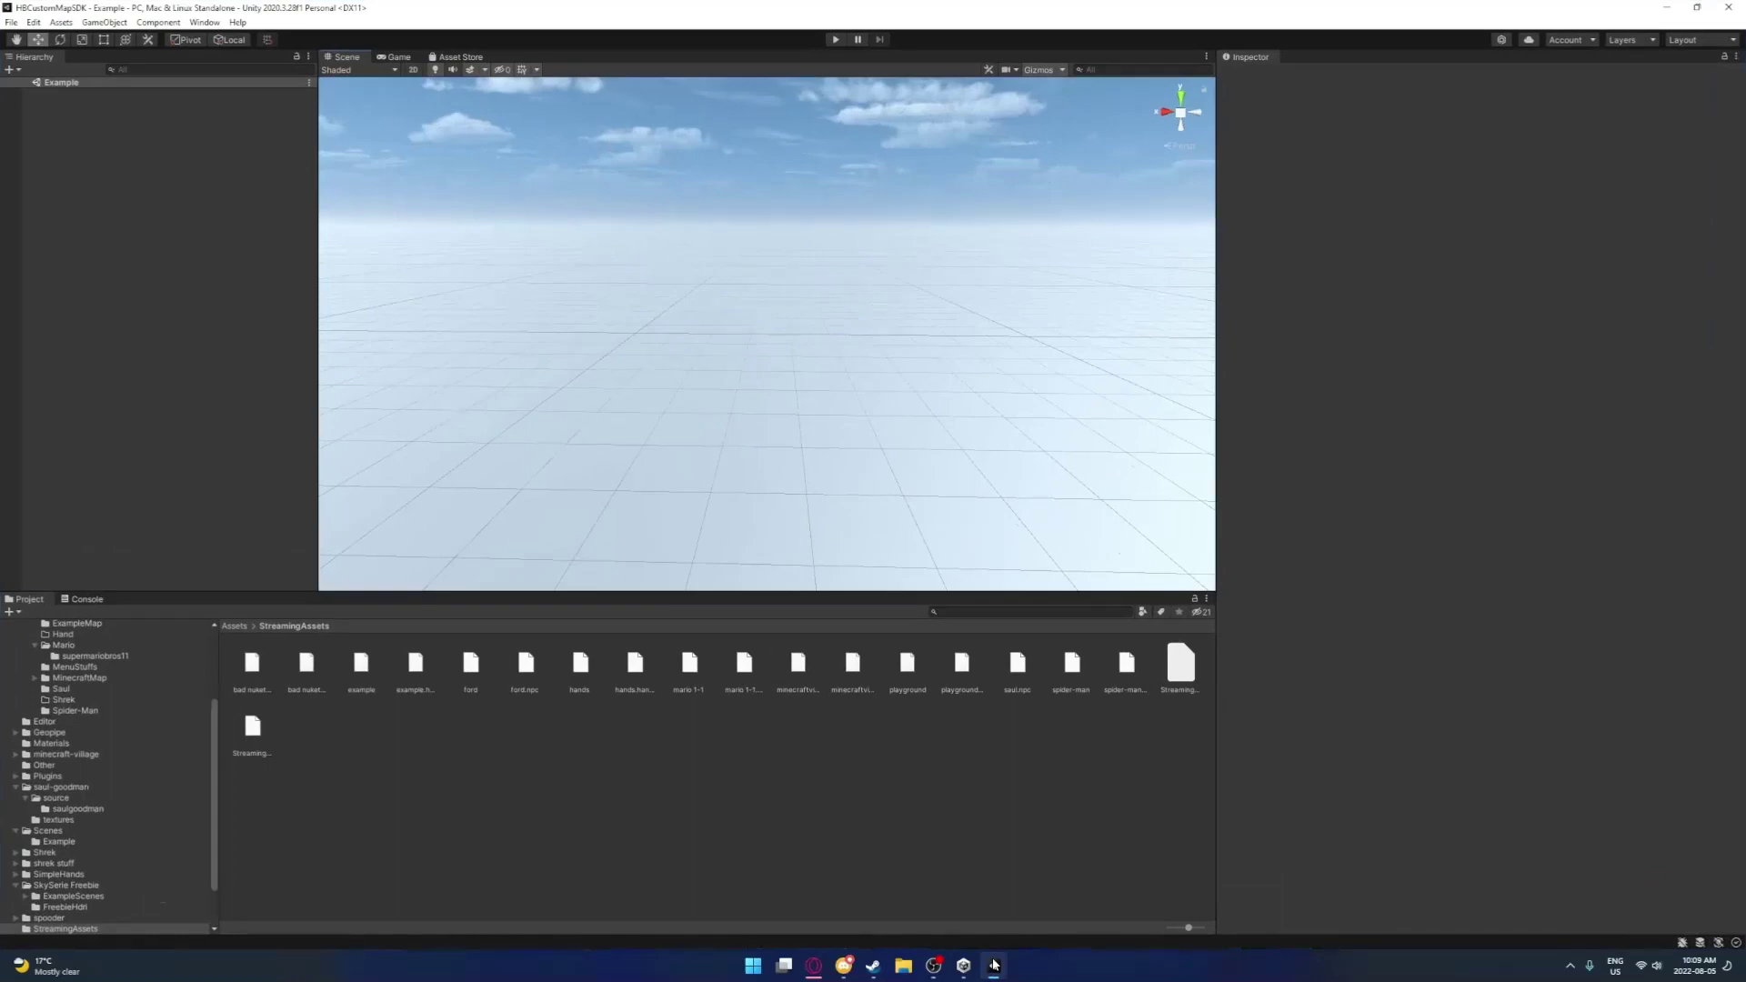
right_drag(933, 489, 704, 301)
right_drag(415, 310, 541, 370)
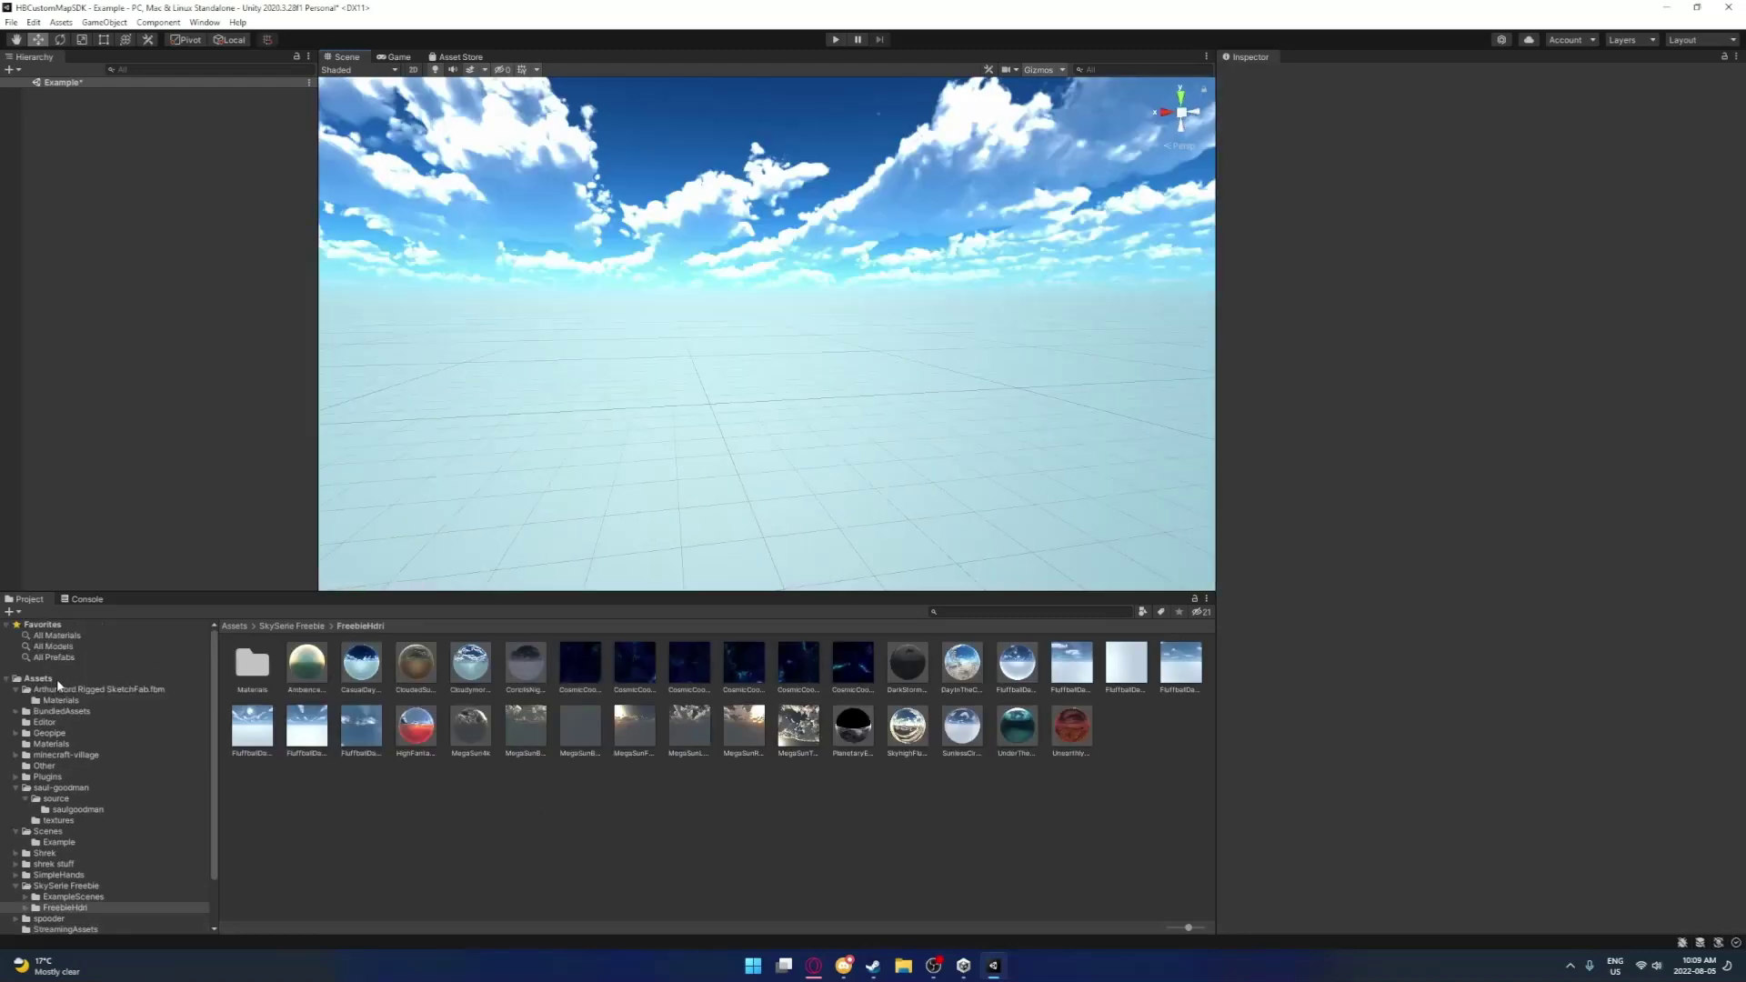
Add the CustomNPC prefab from the project's root Assets folder to the Example scene
click(57, 679)
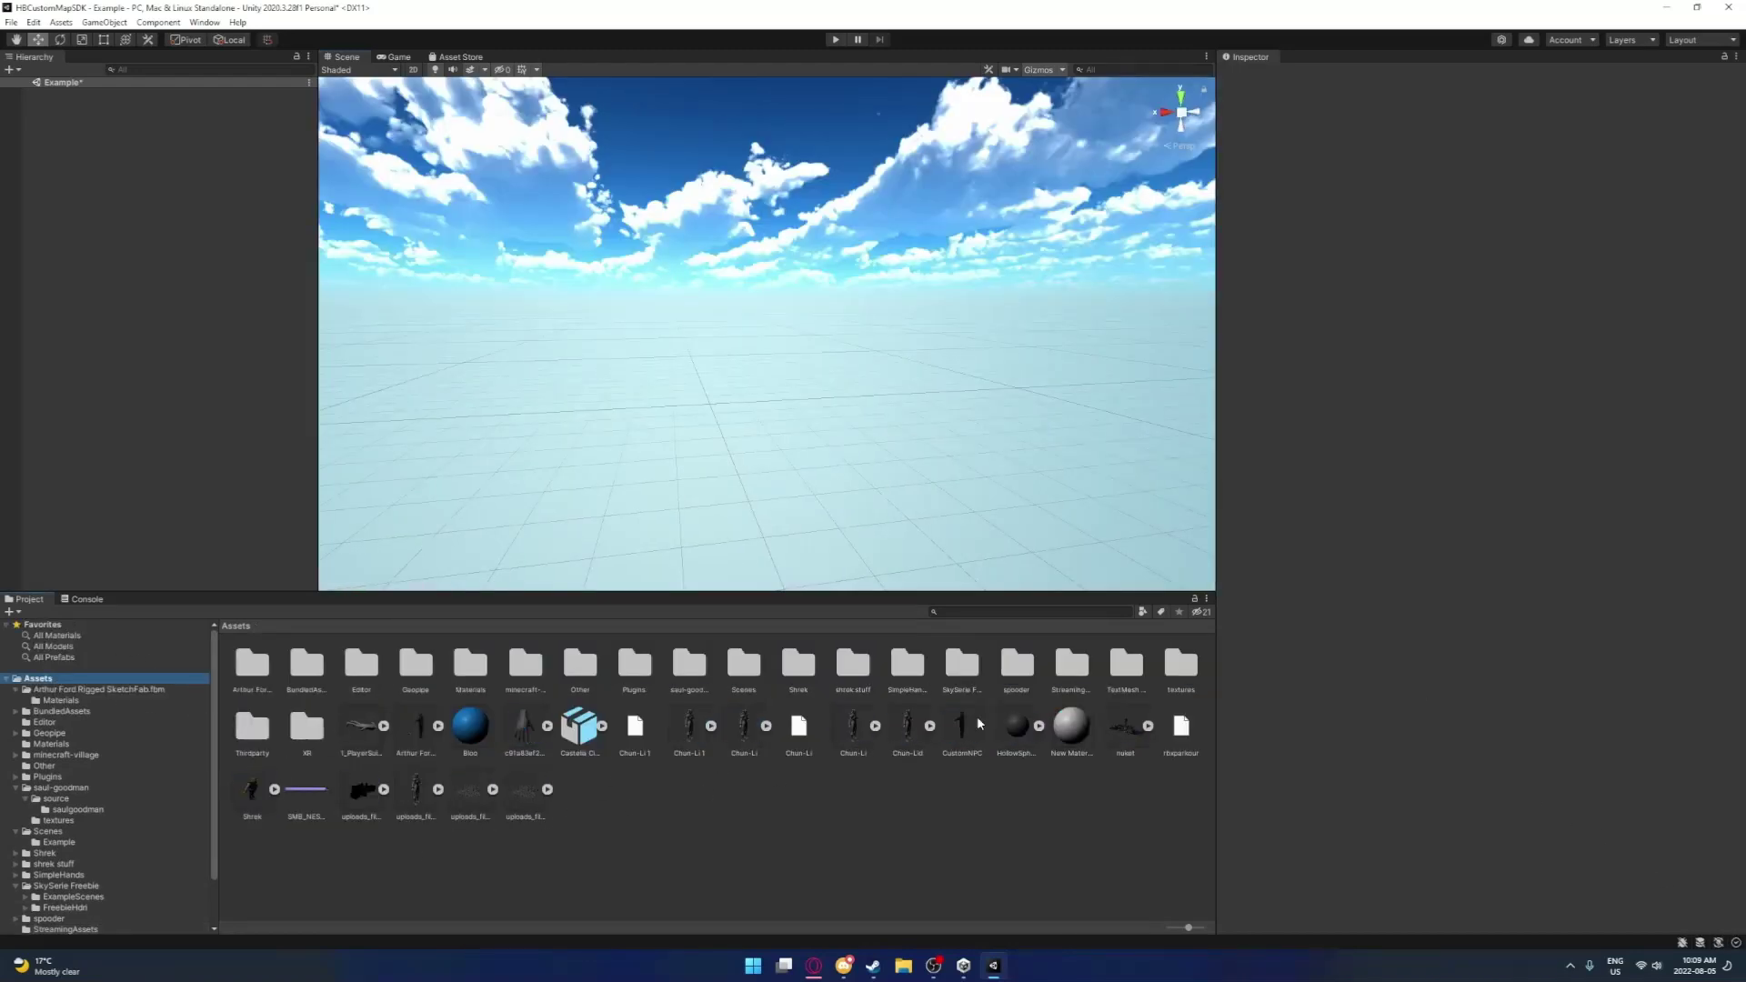
drag(961, 736, 961, 760)
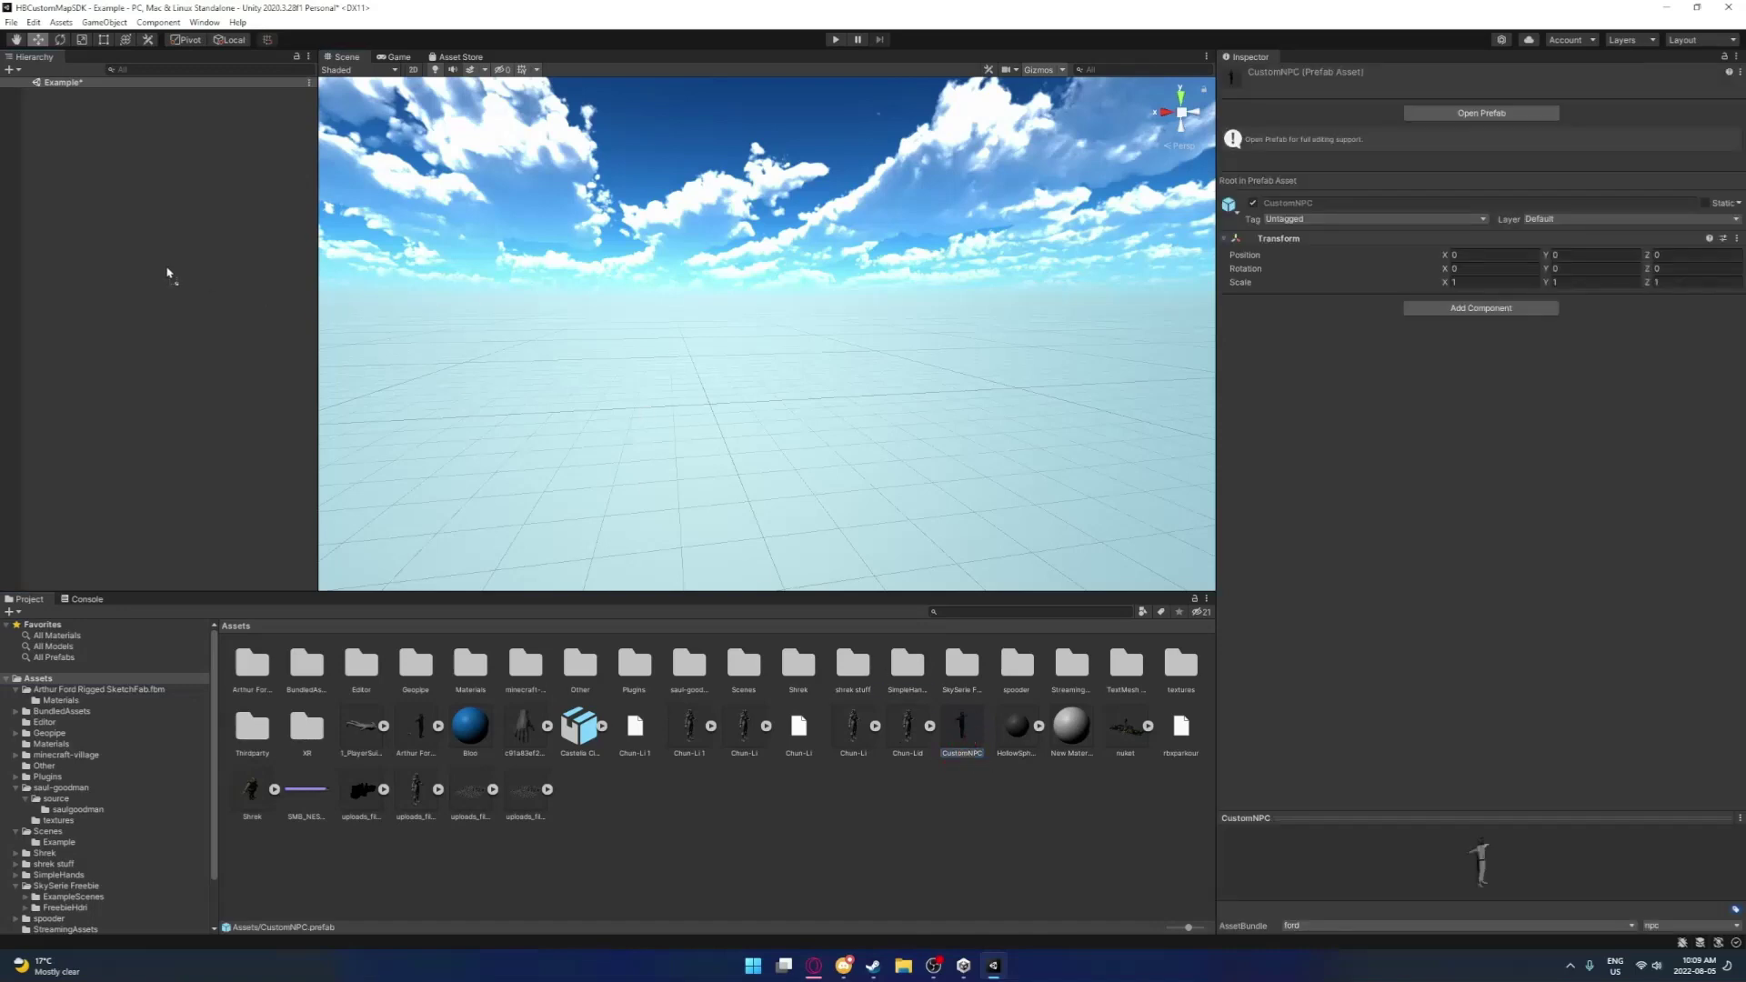
drag(168, 273, 165, 273)
Fly around the placed CustomNPC in the scene to examine it
right_drag(545, 400, 853, 372)
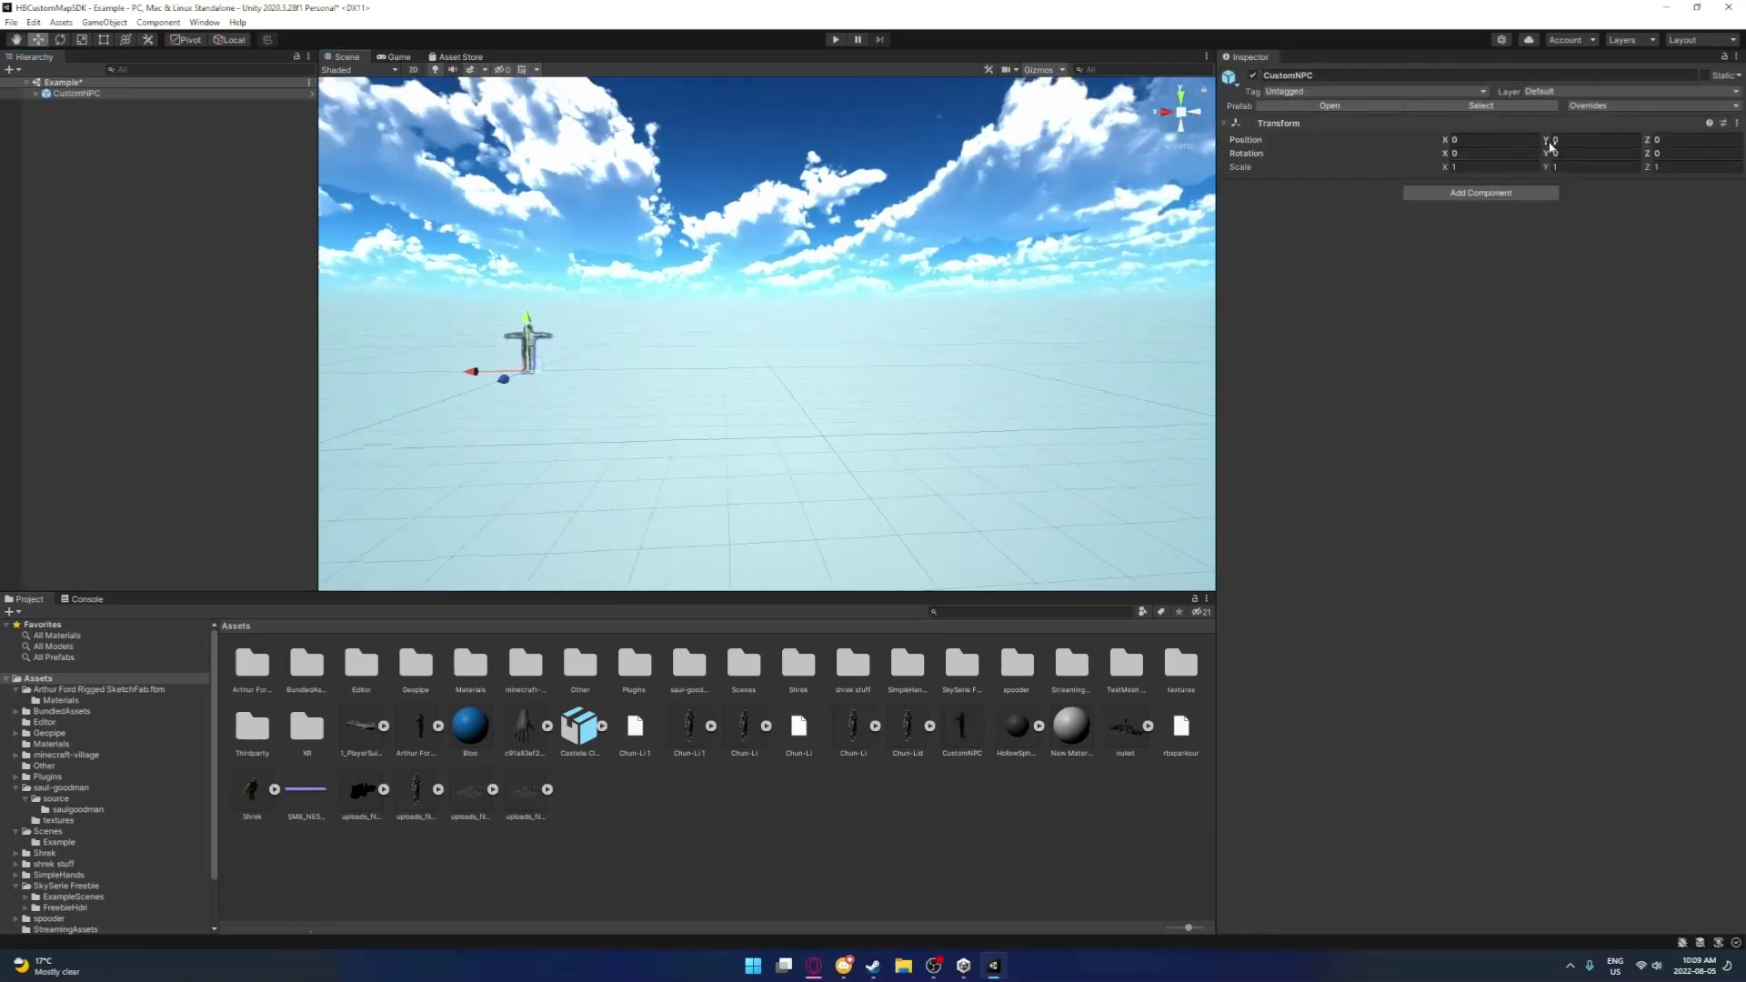
right_drag(753, 301, 719, 446)
key(w)
key(d)
key(a)
click(773, 296)
key(a)
key(s)
key(d)
key(w)
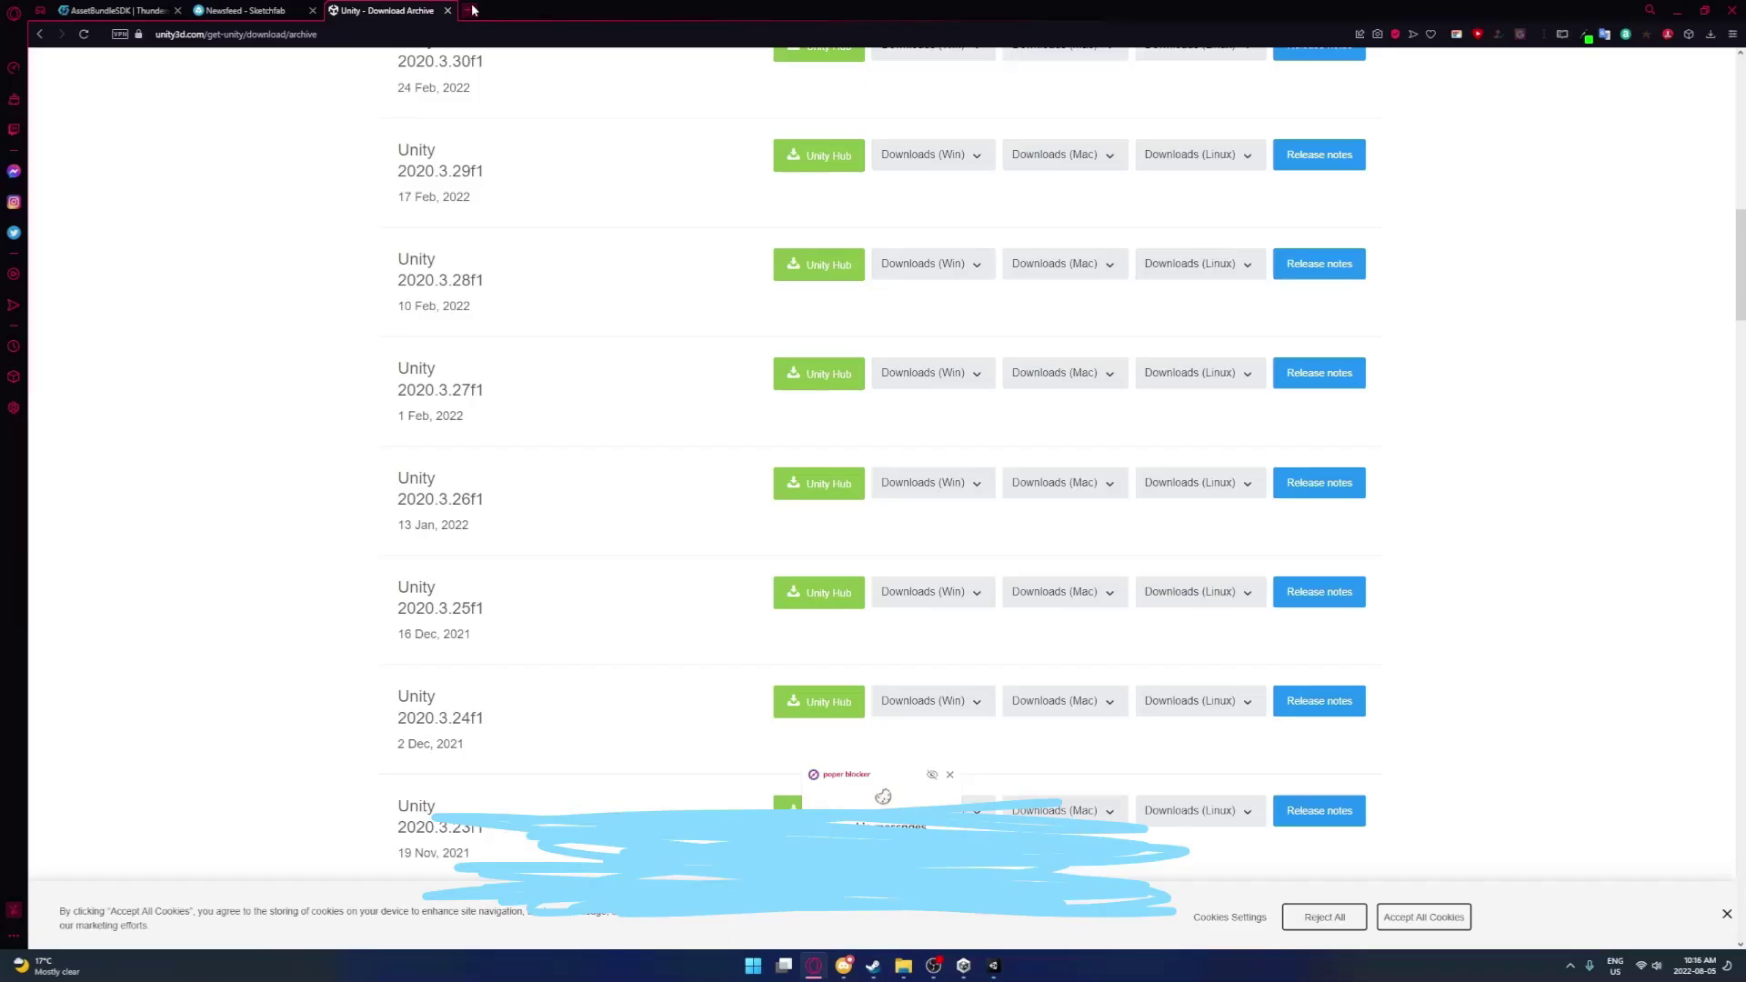
Search the web for "mixamo" in a new browser tab and open the Mixamo website
key(ctrl+t)
text(maxi)
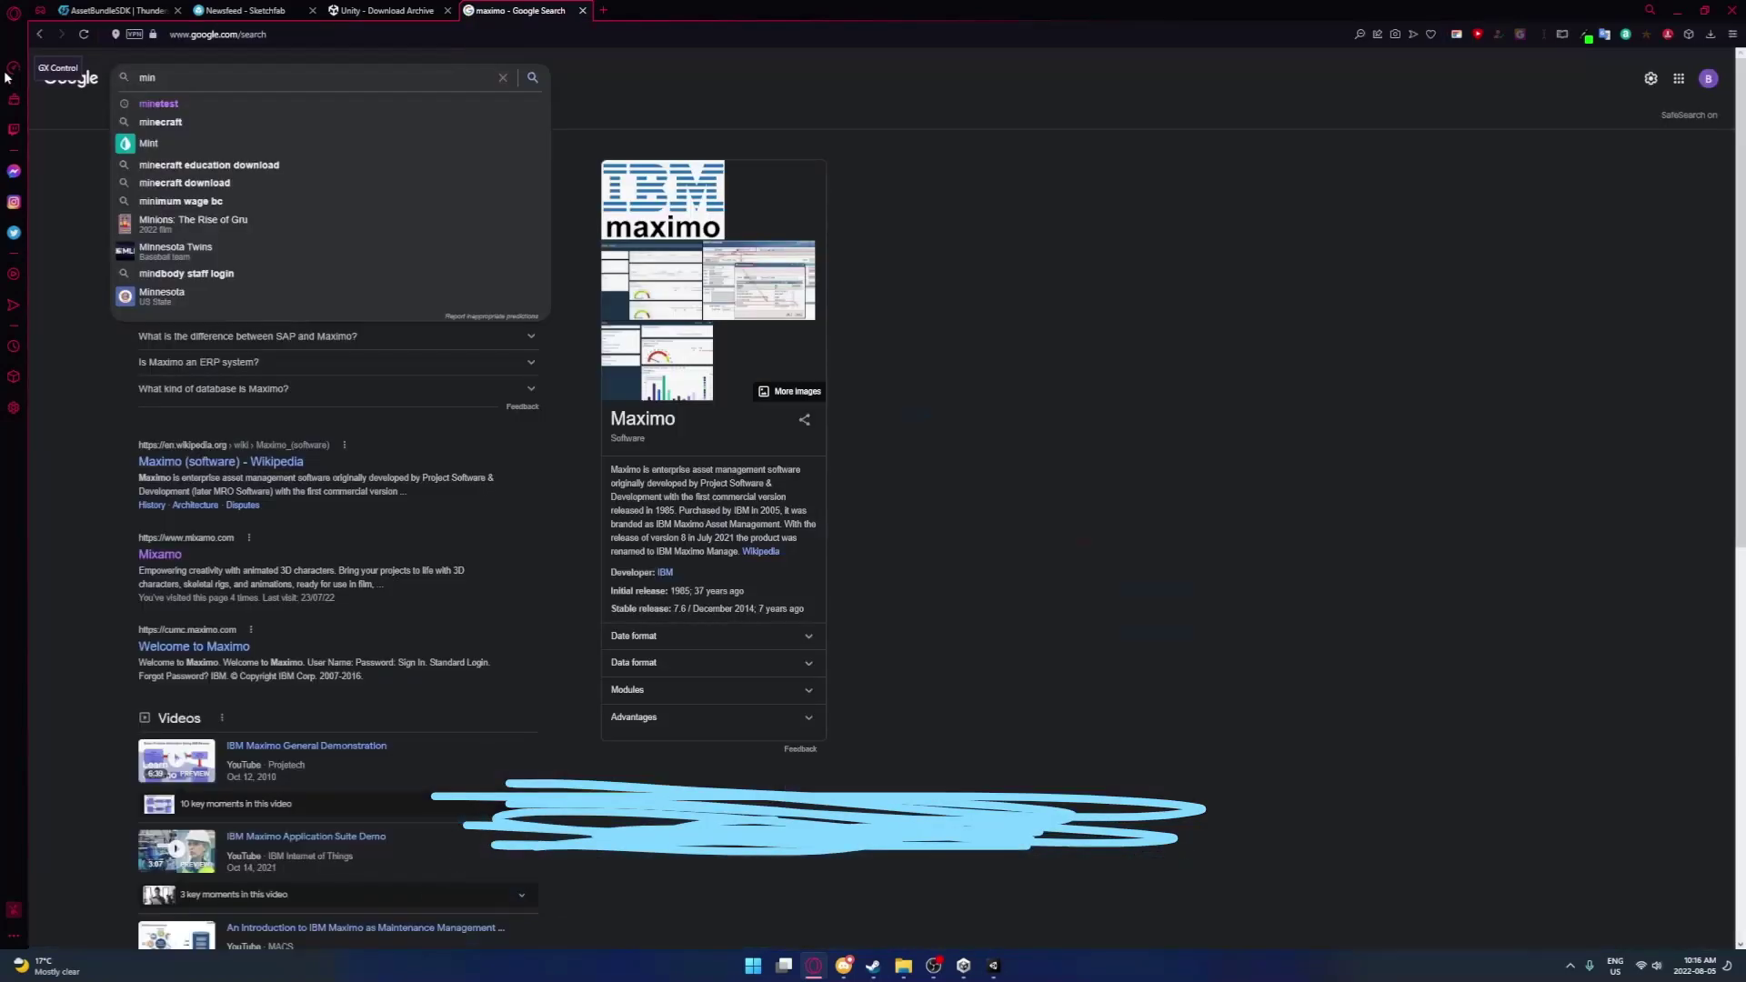
text(xamo)
key(Return)
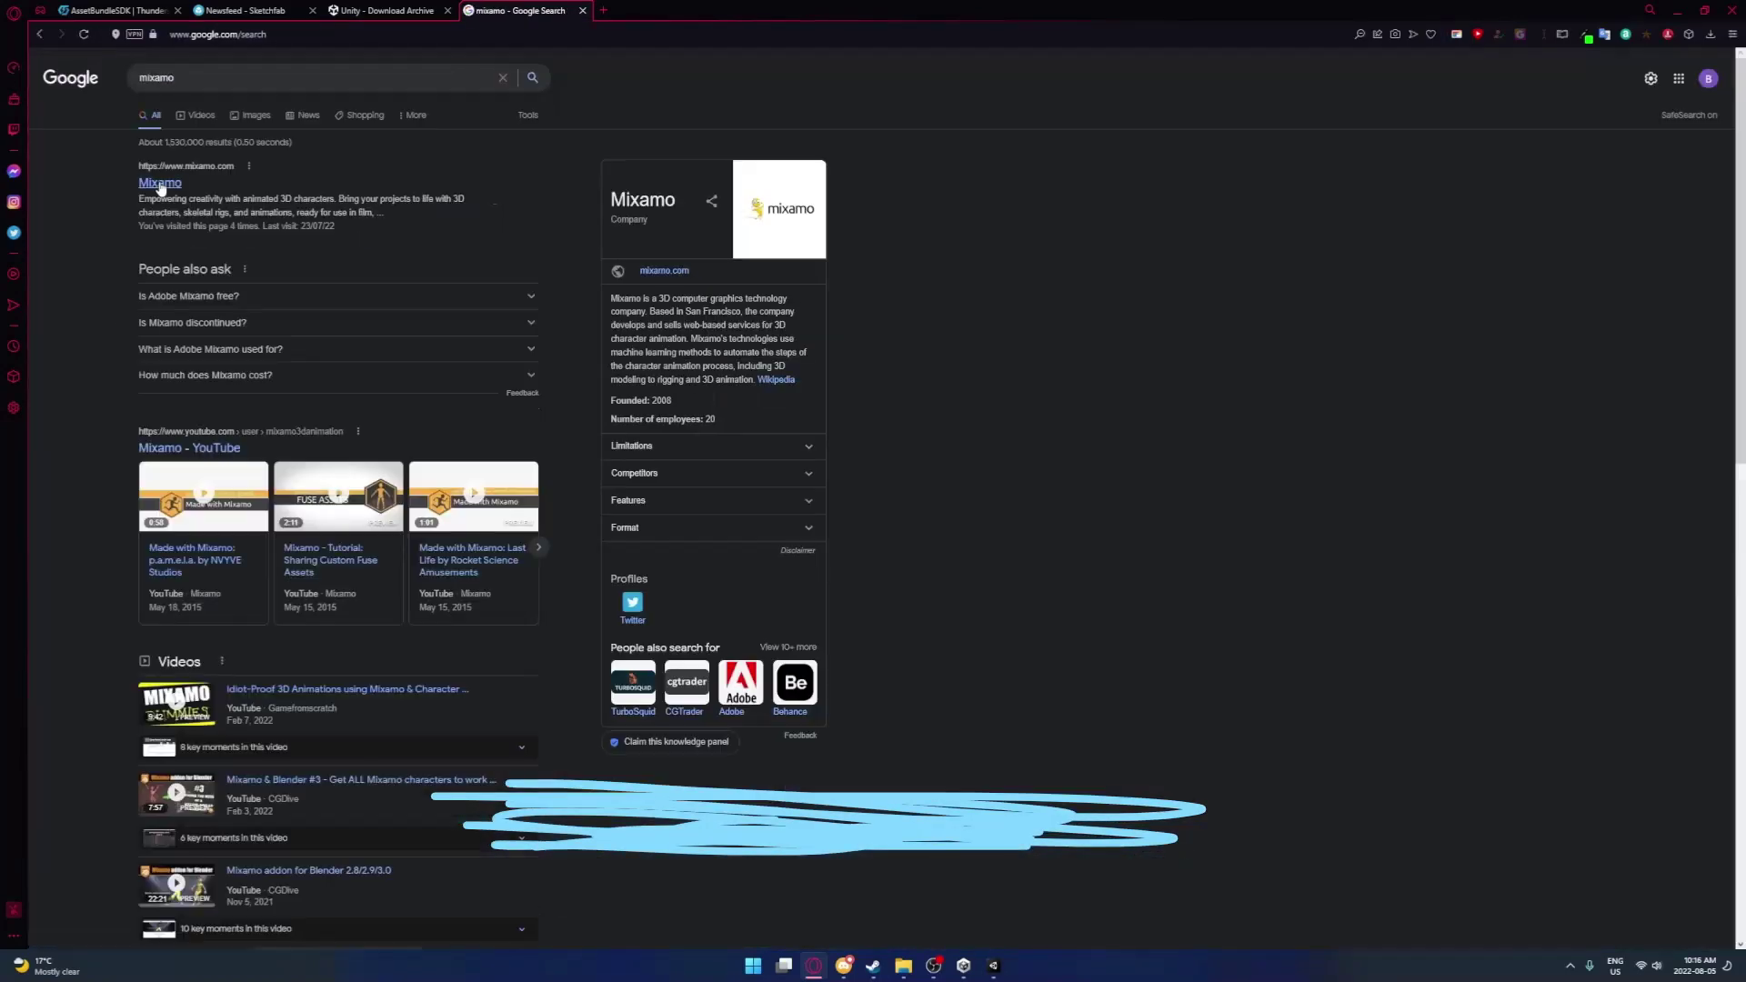
click(158, 180)
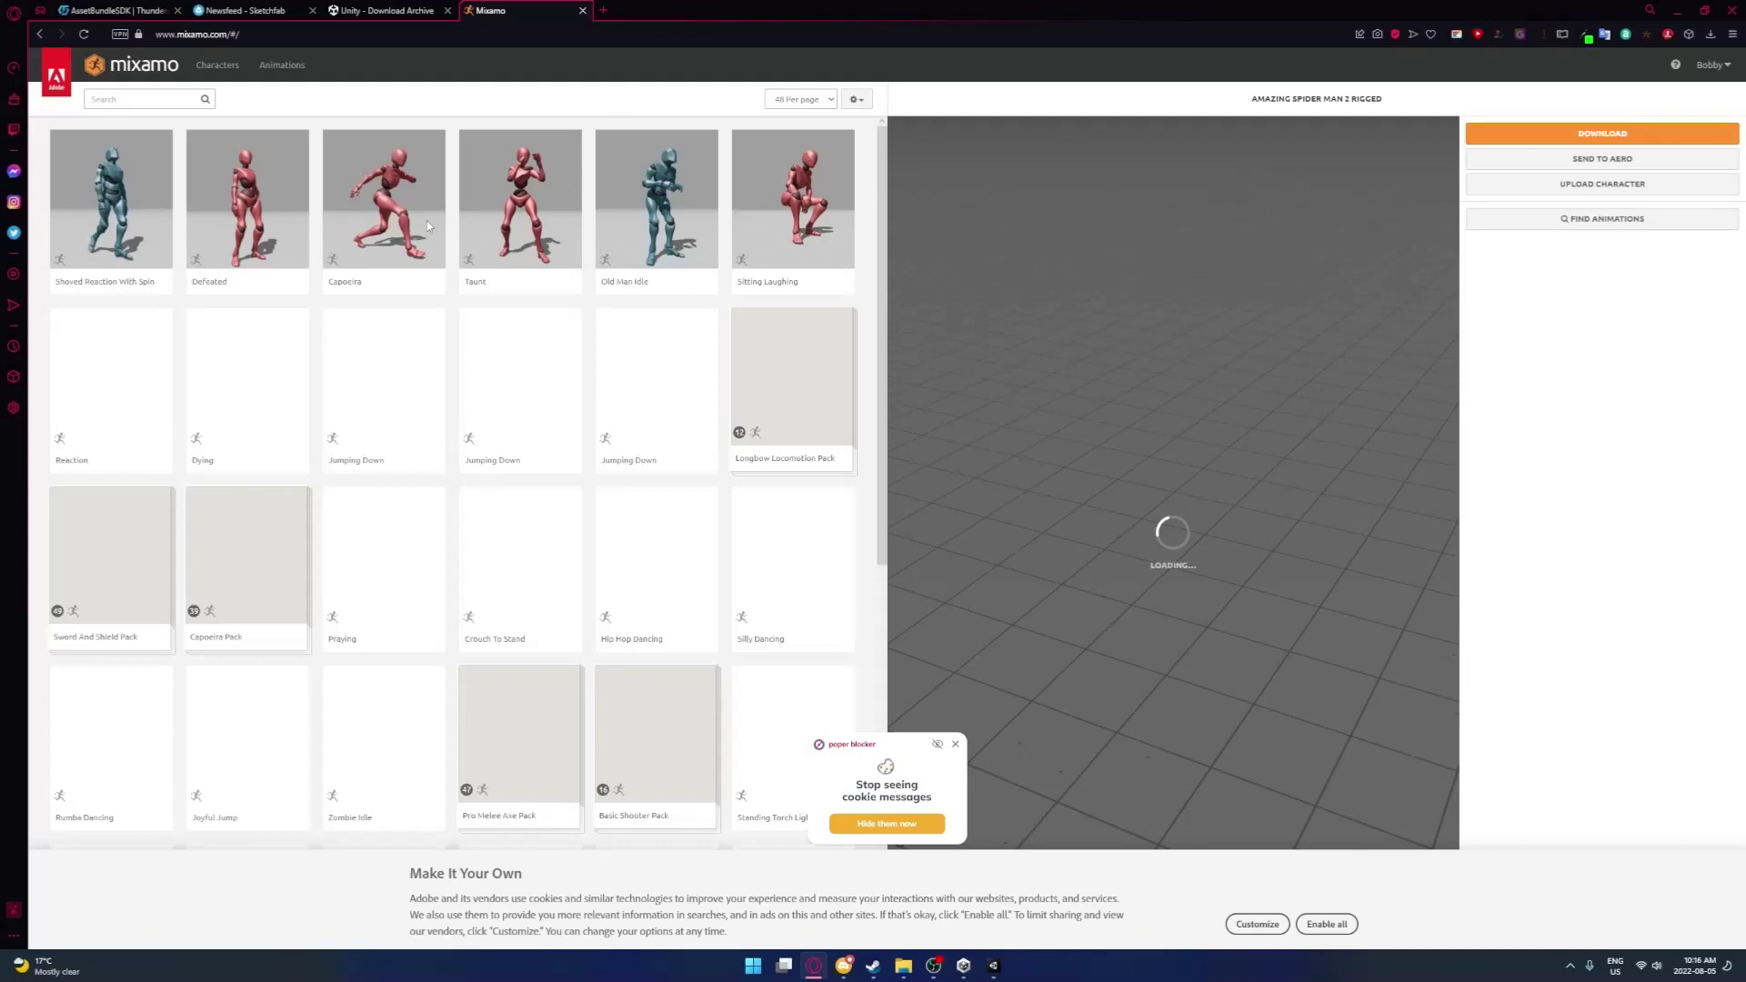
Inspect the current Mixamo character and the account options, and start a new character upload
drag(1226, 281, 1176, 445)
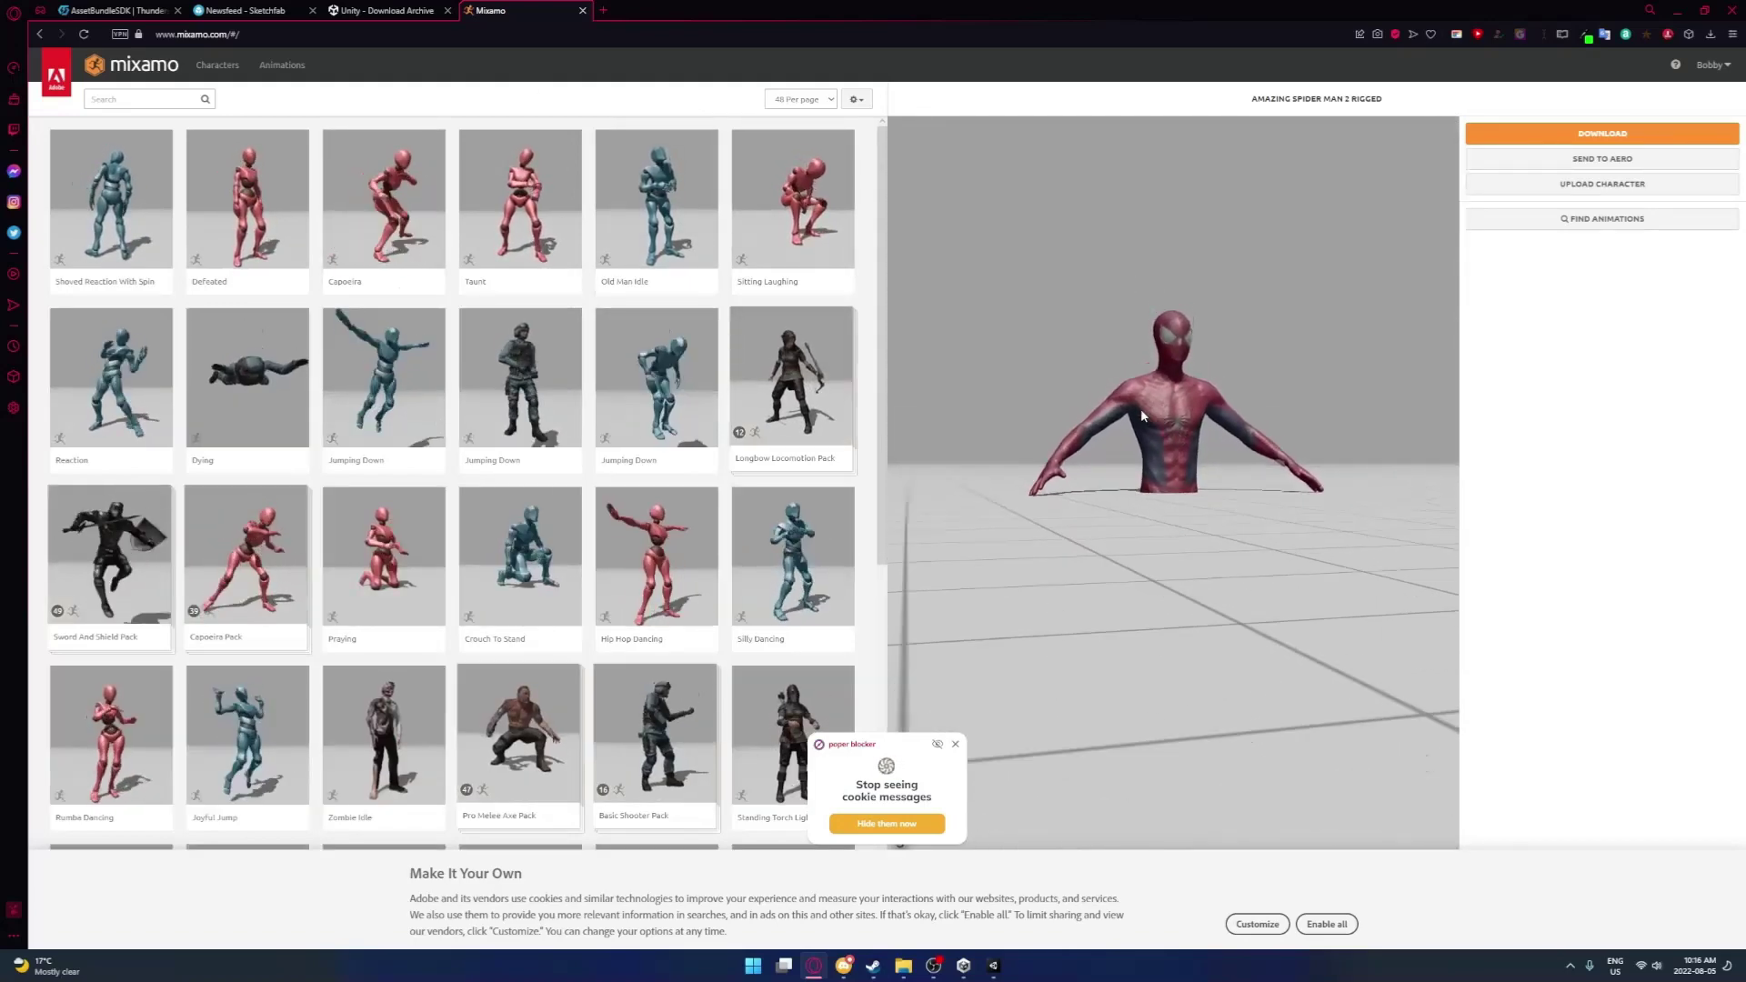
click(1710, 64)
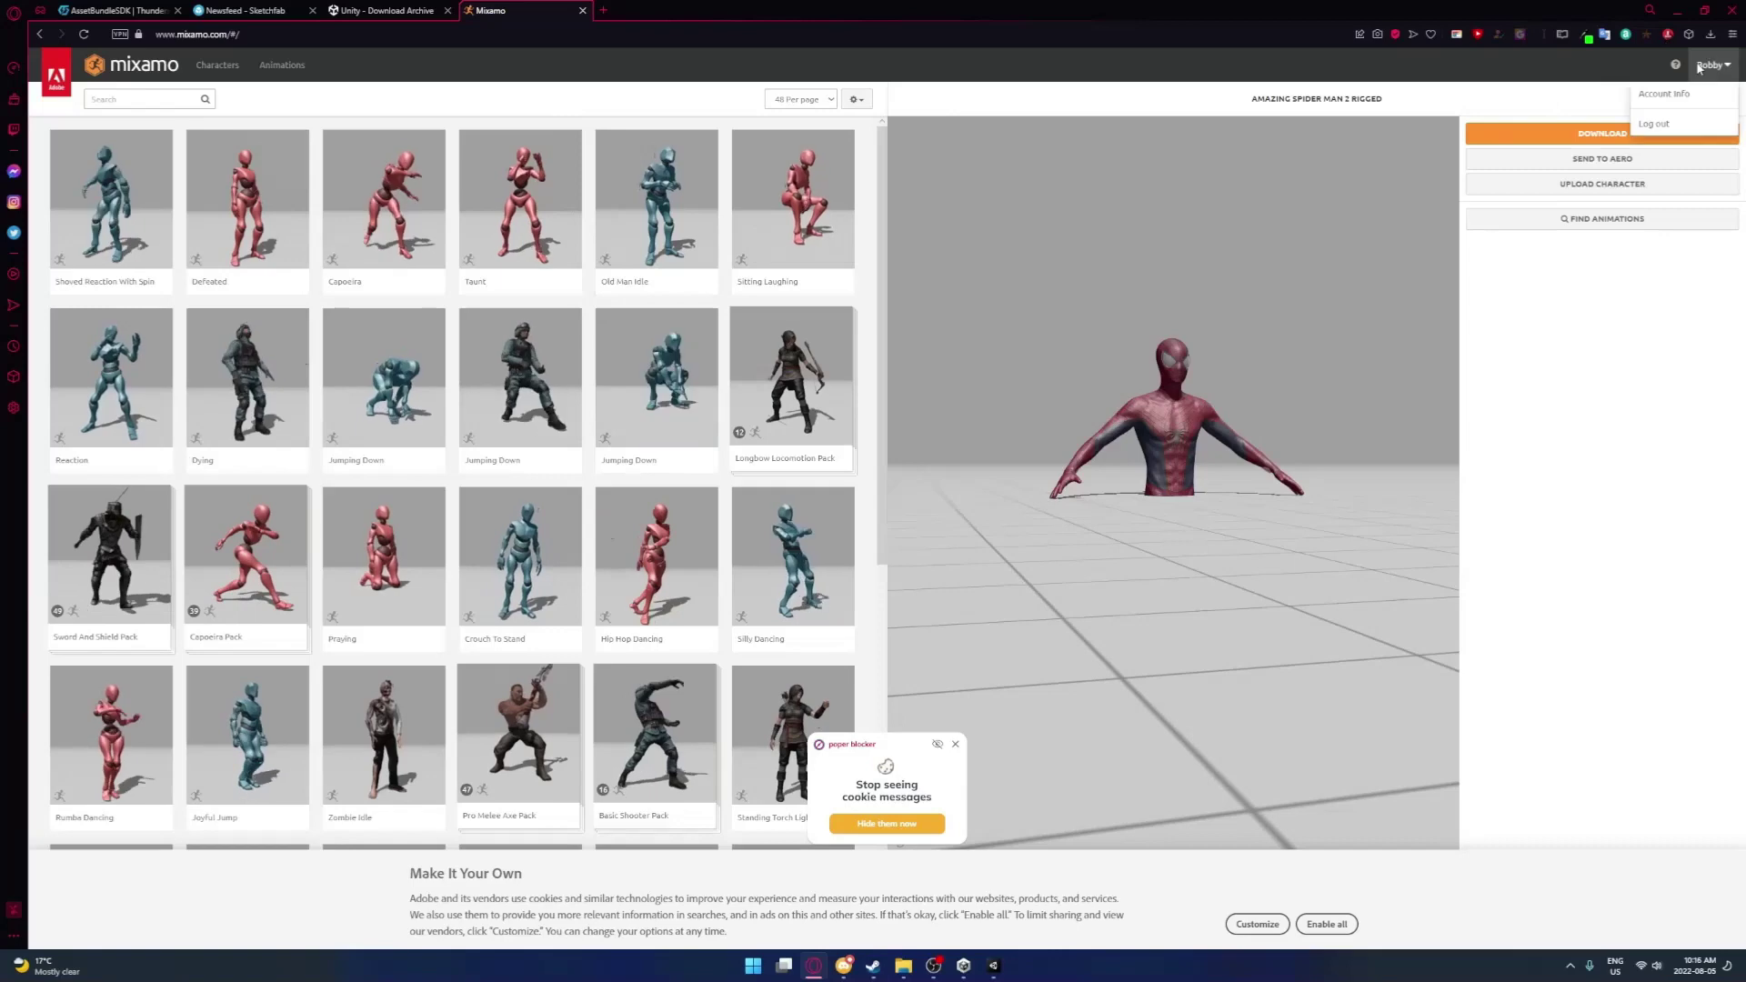
click(1601, 184)
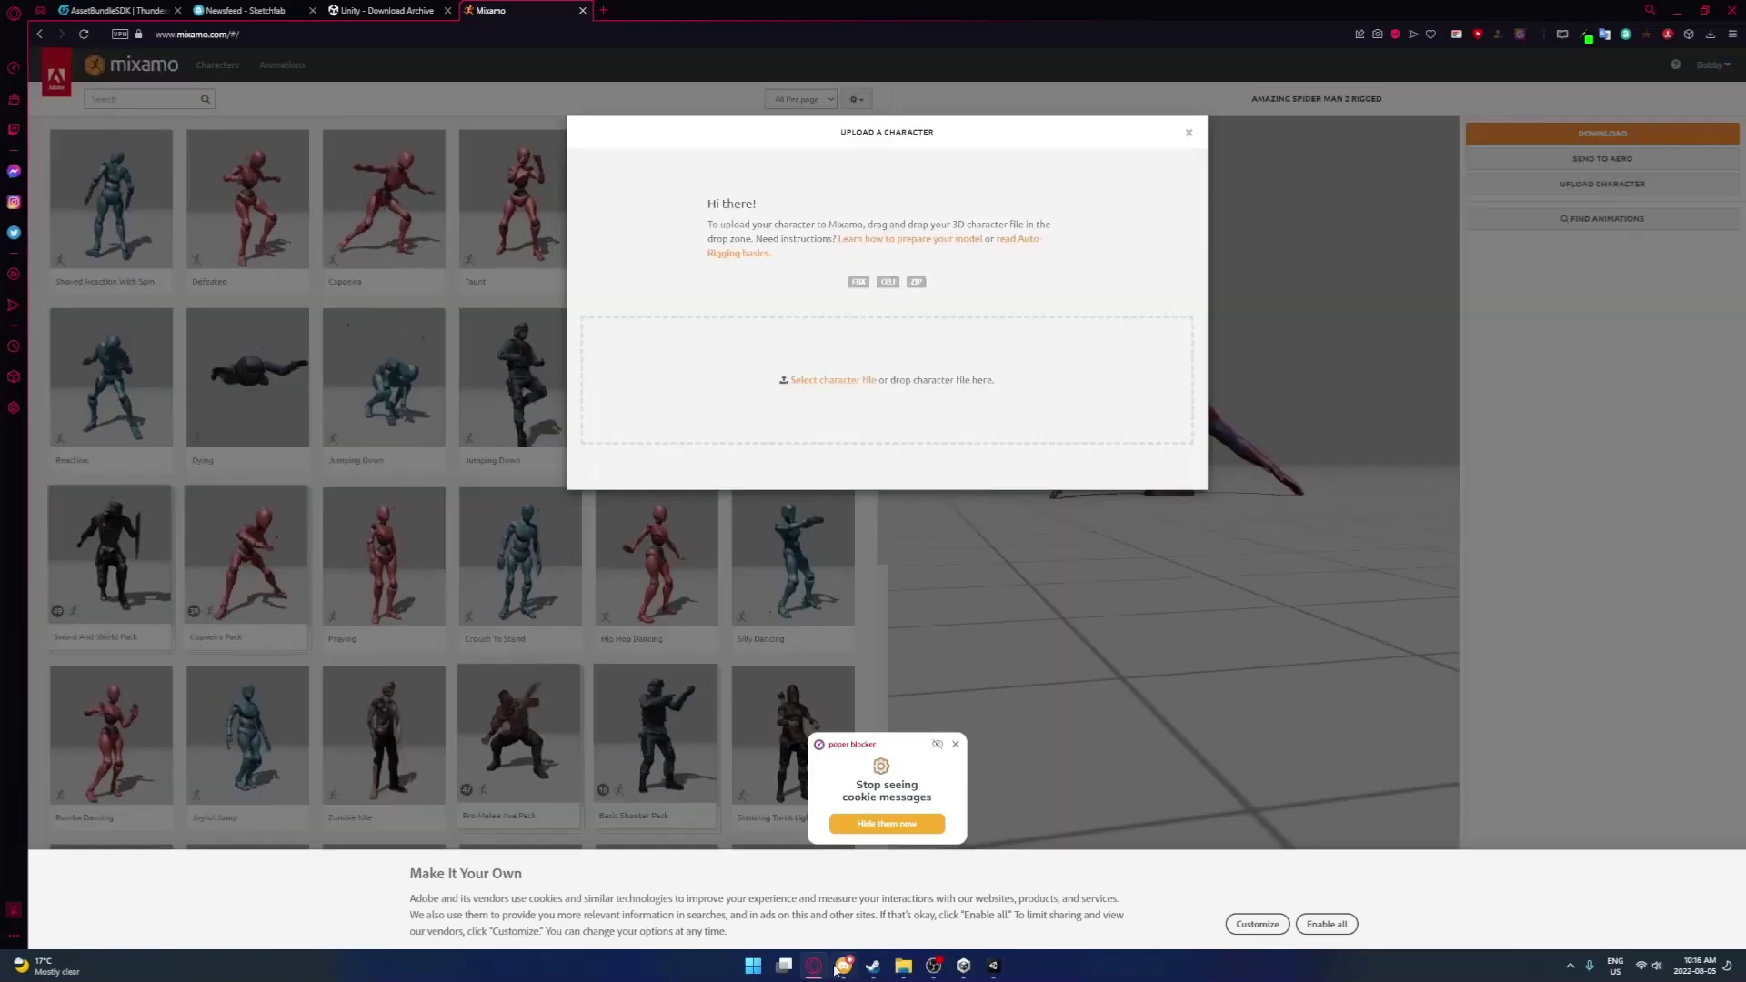
Upload untitled.fbx from the source subfolder of iron-man-fortnite-bp-skin-fortnite-x-marvel as the Mixamo character
click(903, 966)
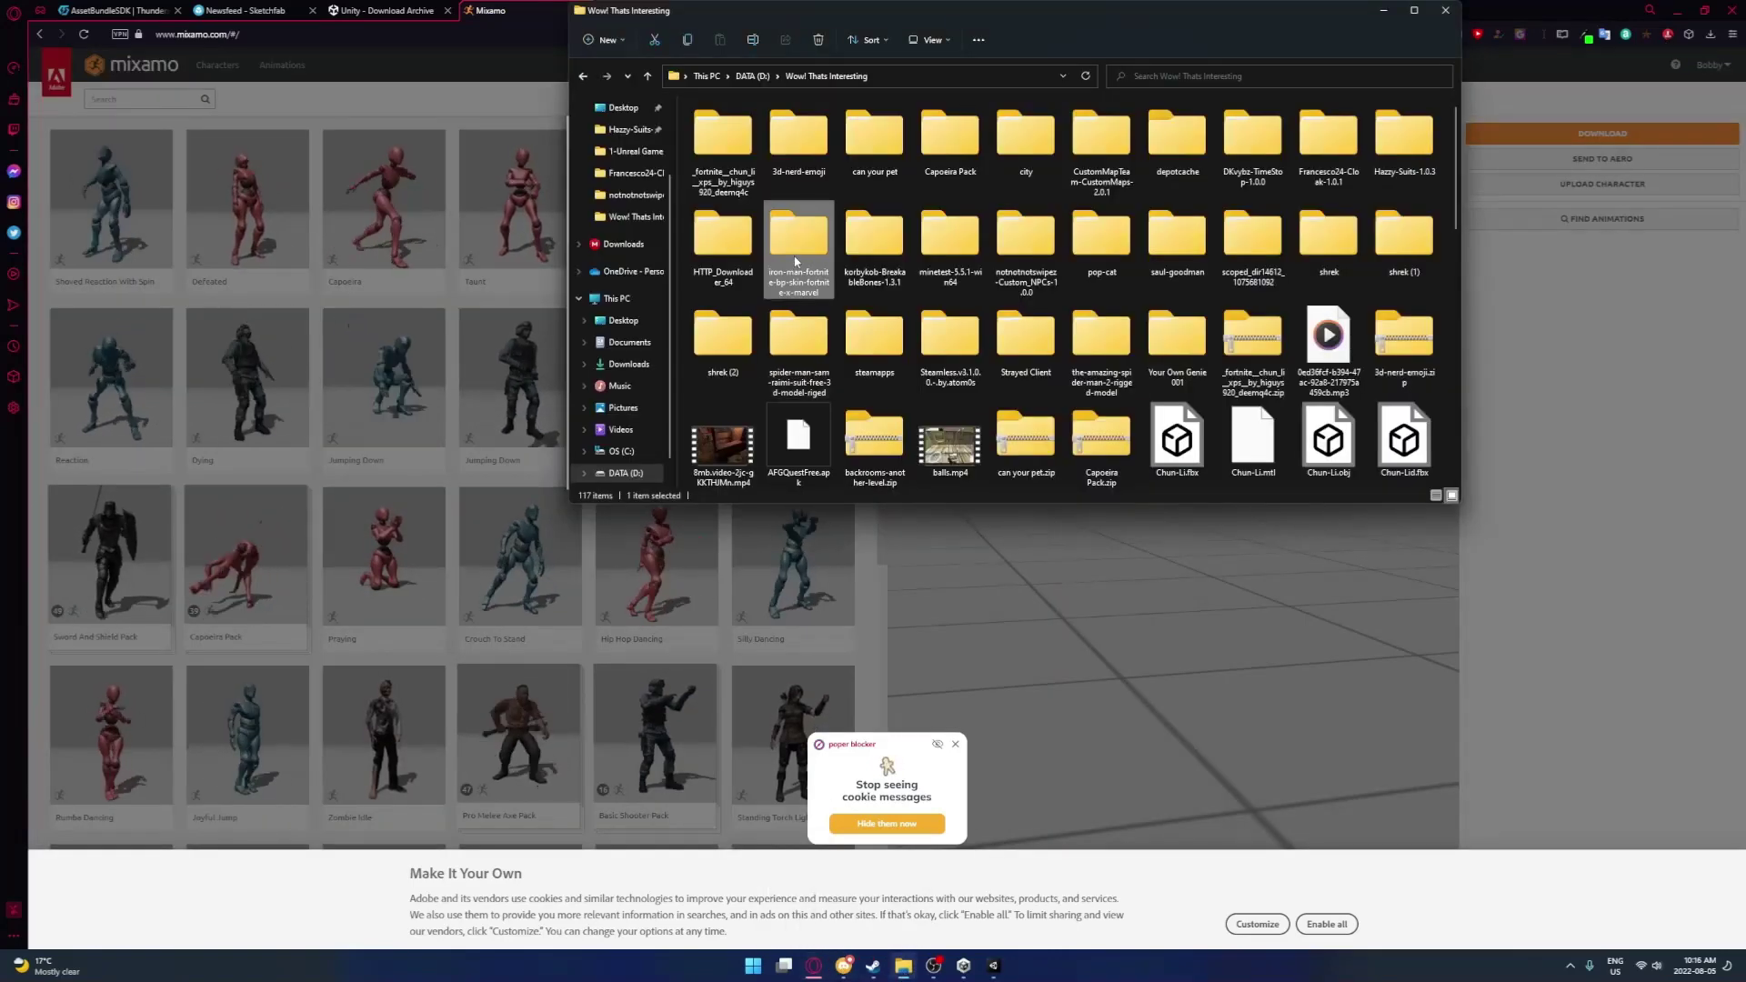
double_click(796, 261)
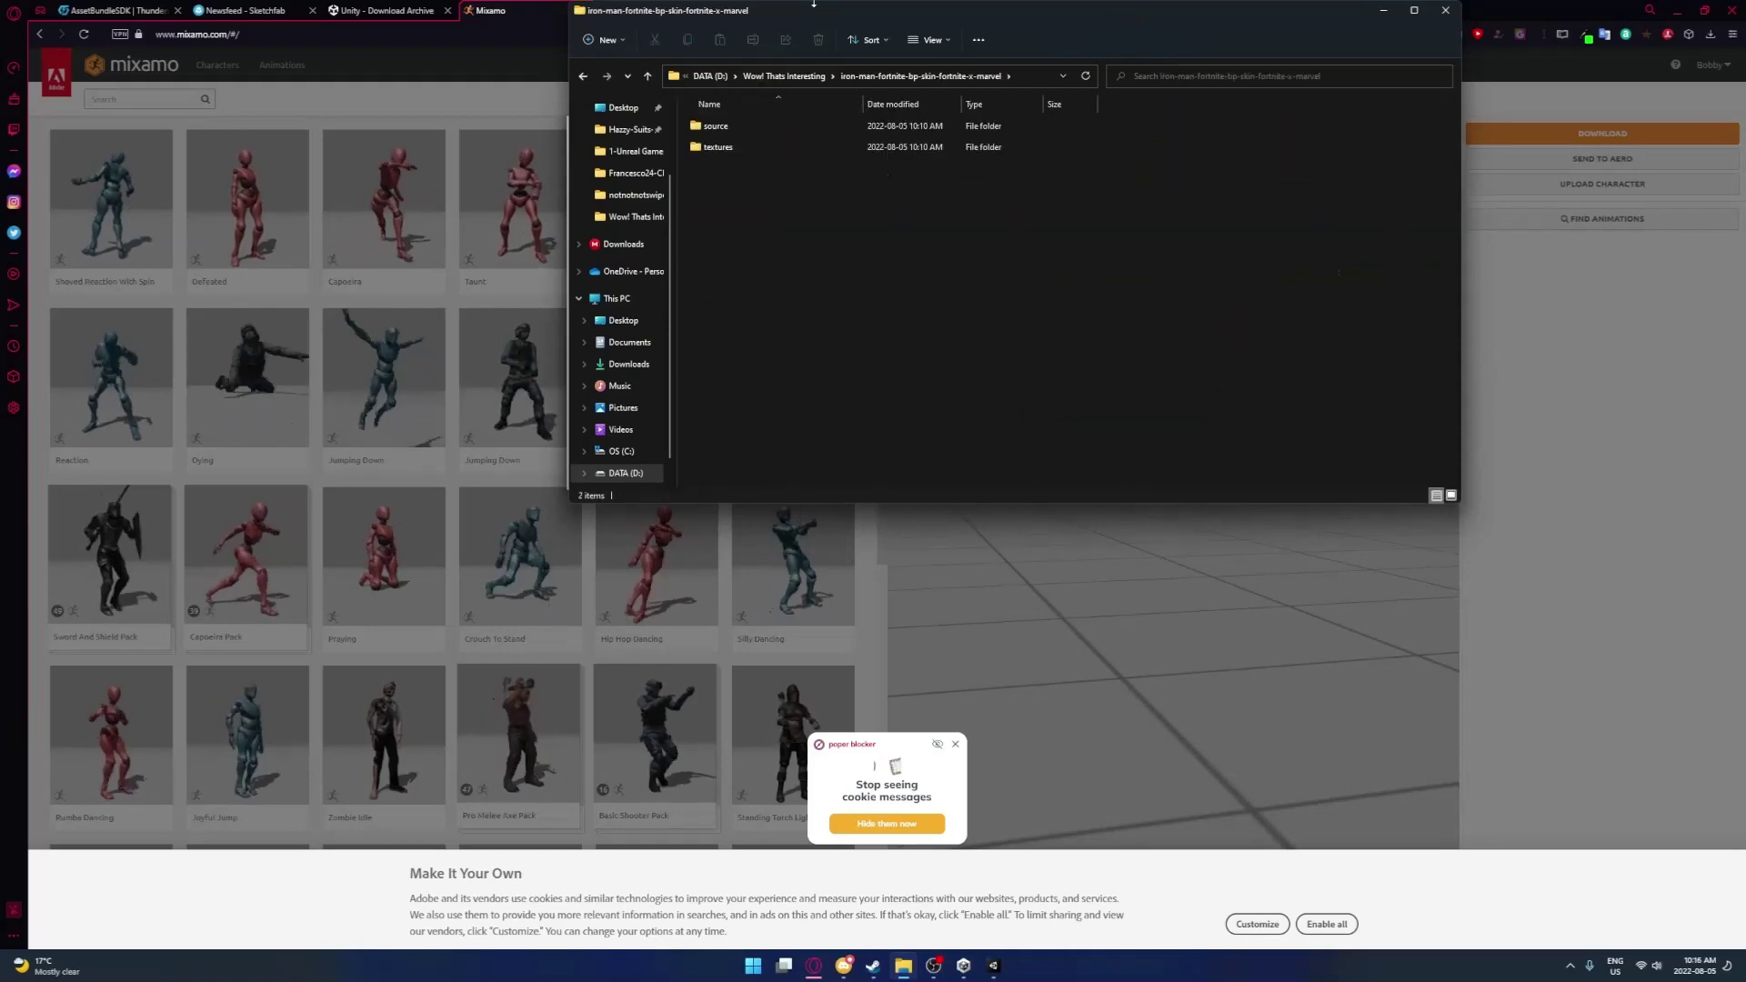
drag(814, 4, 1174, 159)
double_click(1053, 284)
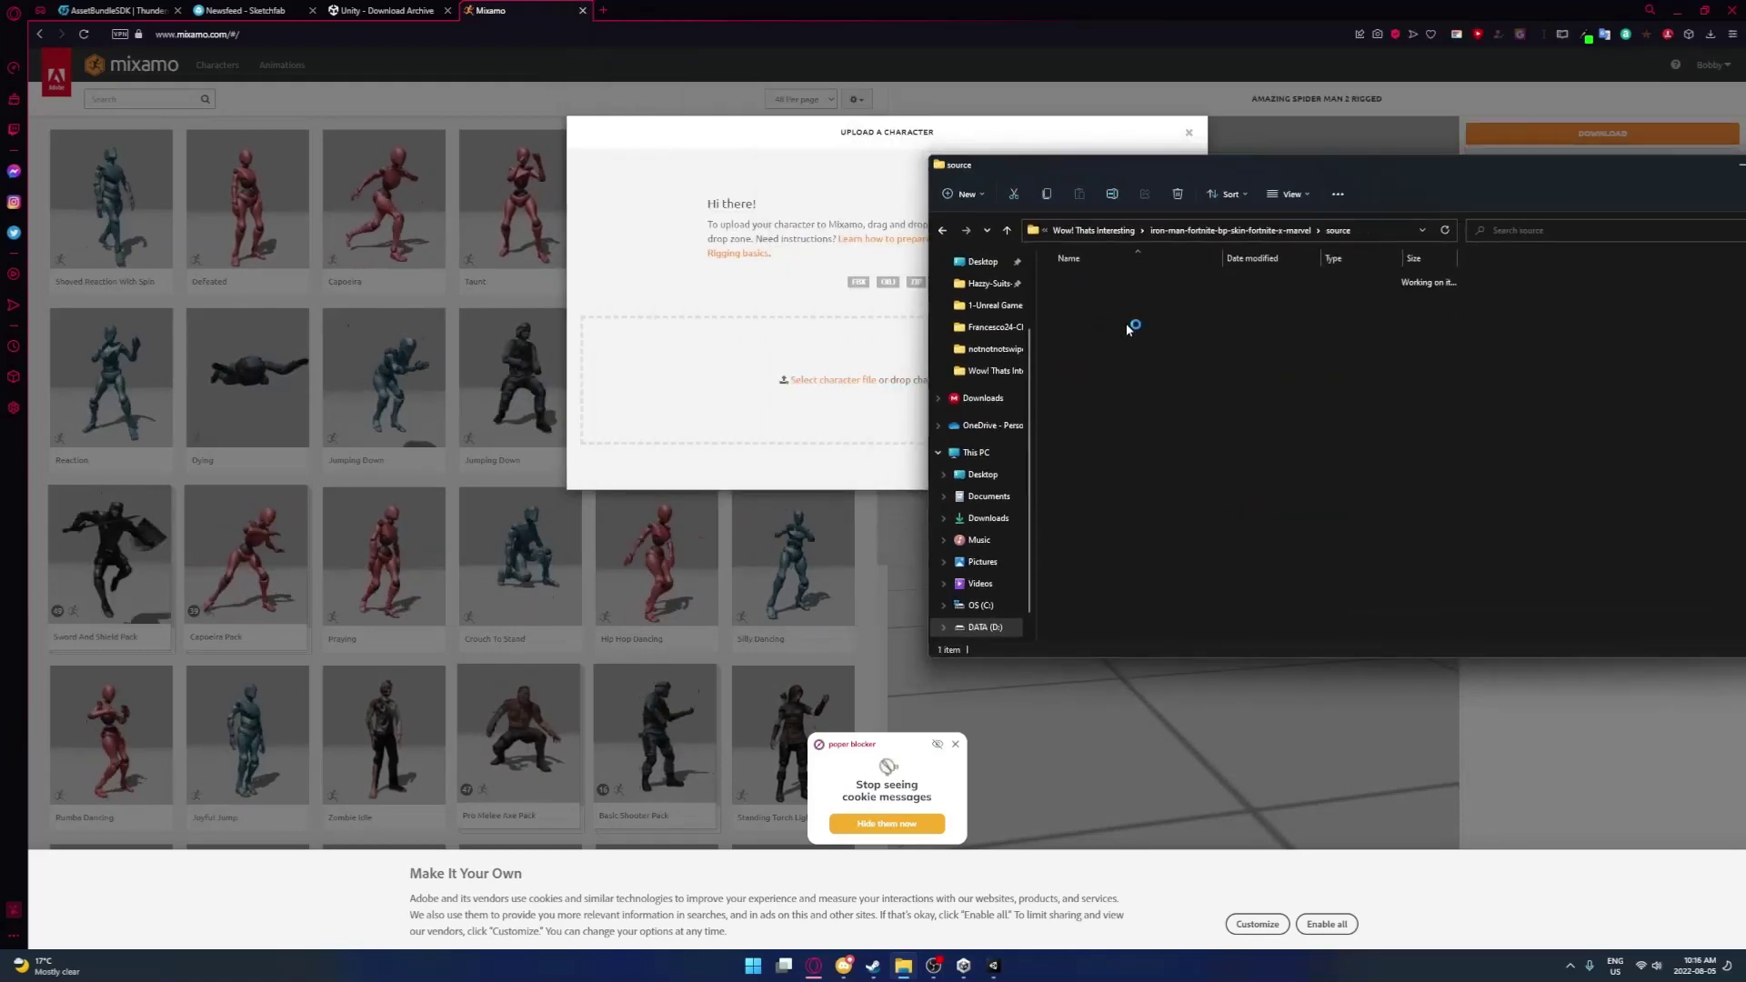
click(1087, 281)
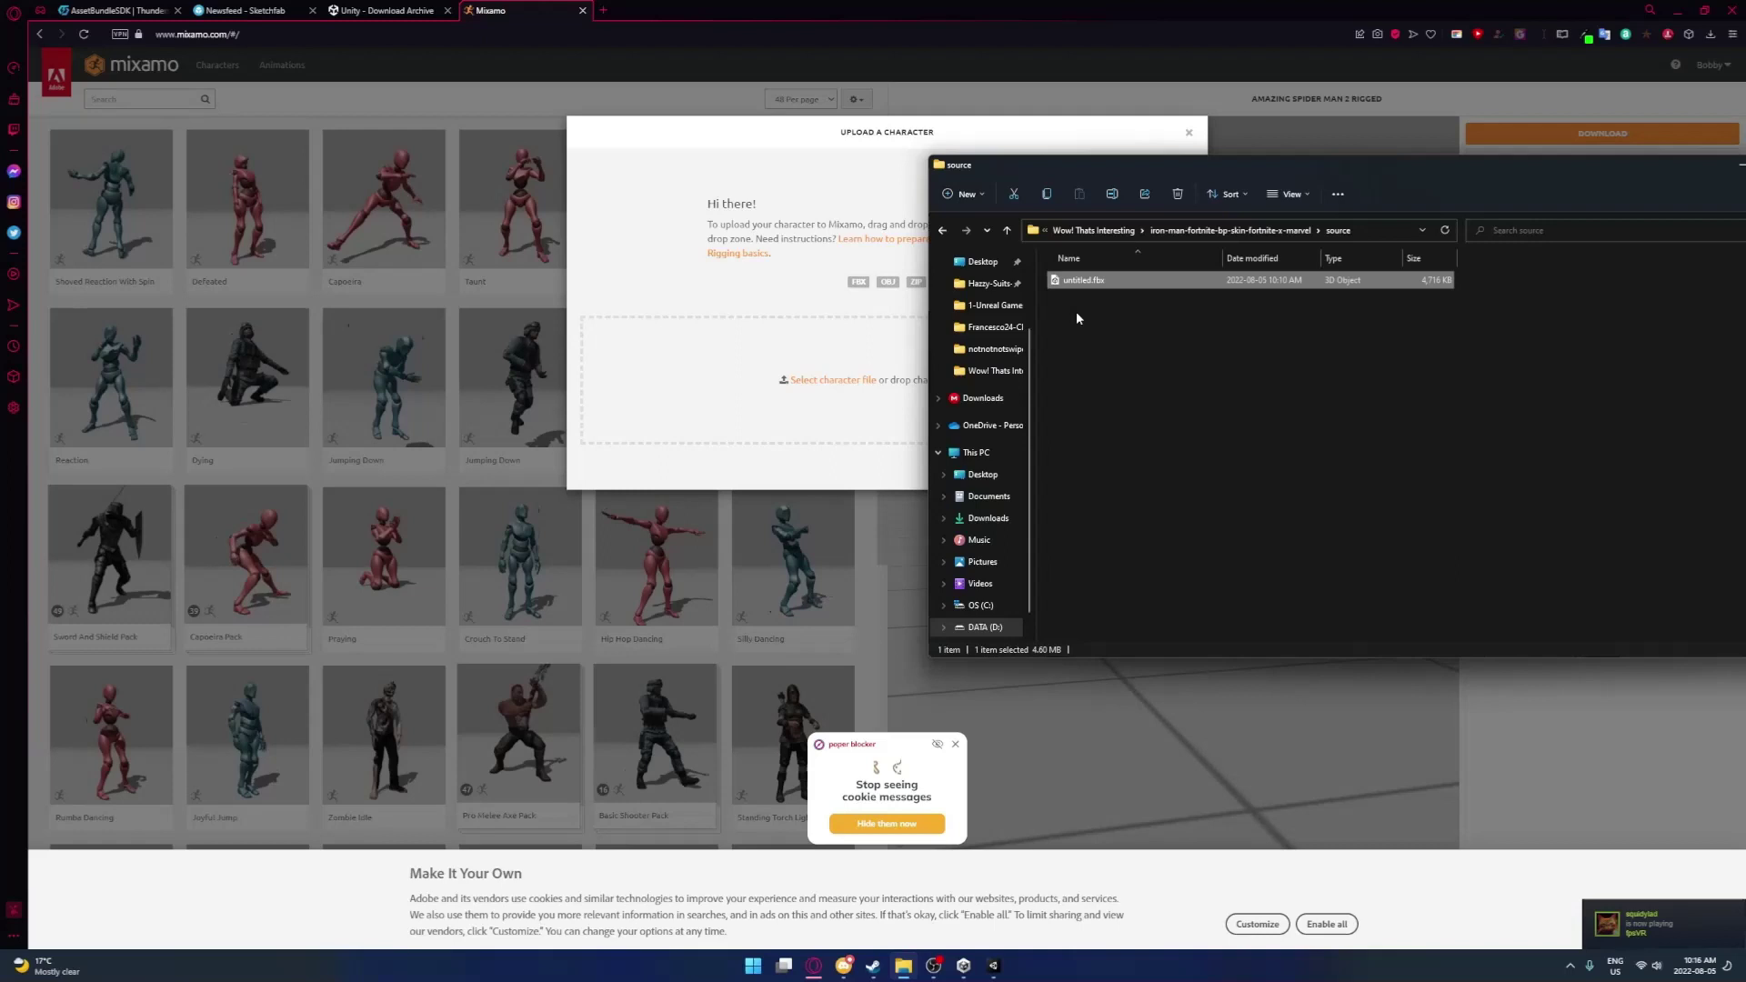
drag(1082, 280, 839, 386)
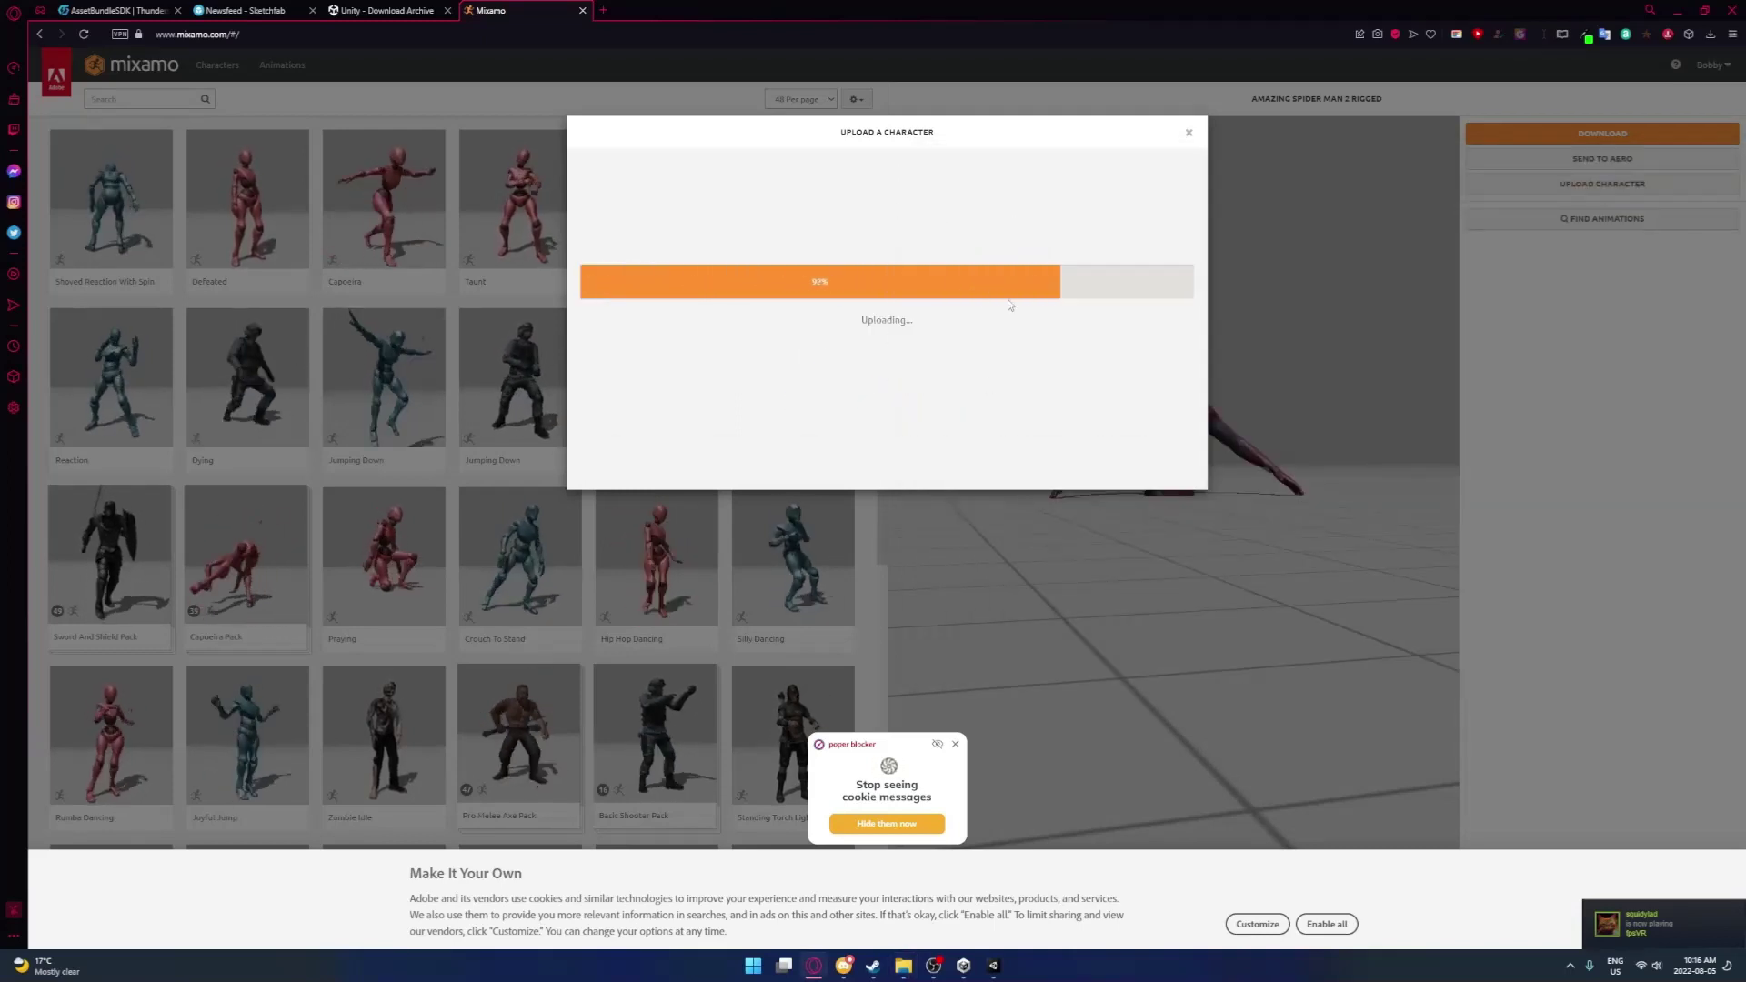
Search images for "mixamo rigging" in a new tab and view the first result as a marker placement reference, closing the tab when done
click(603, 10)
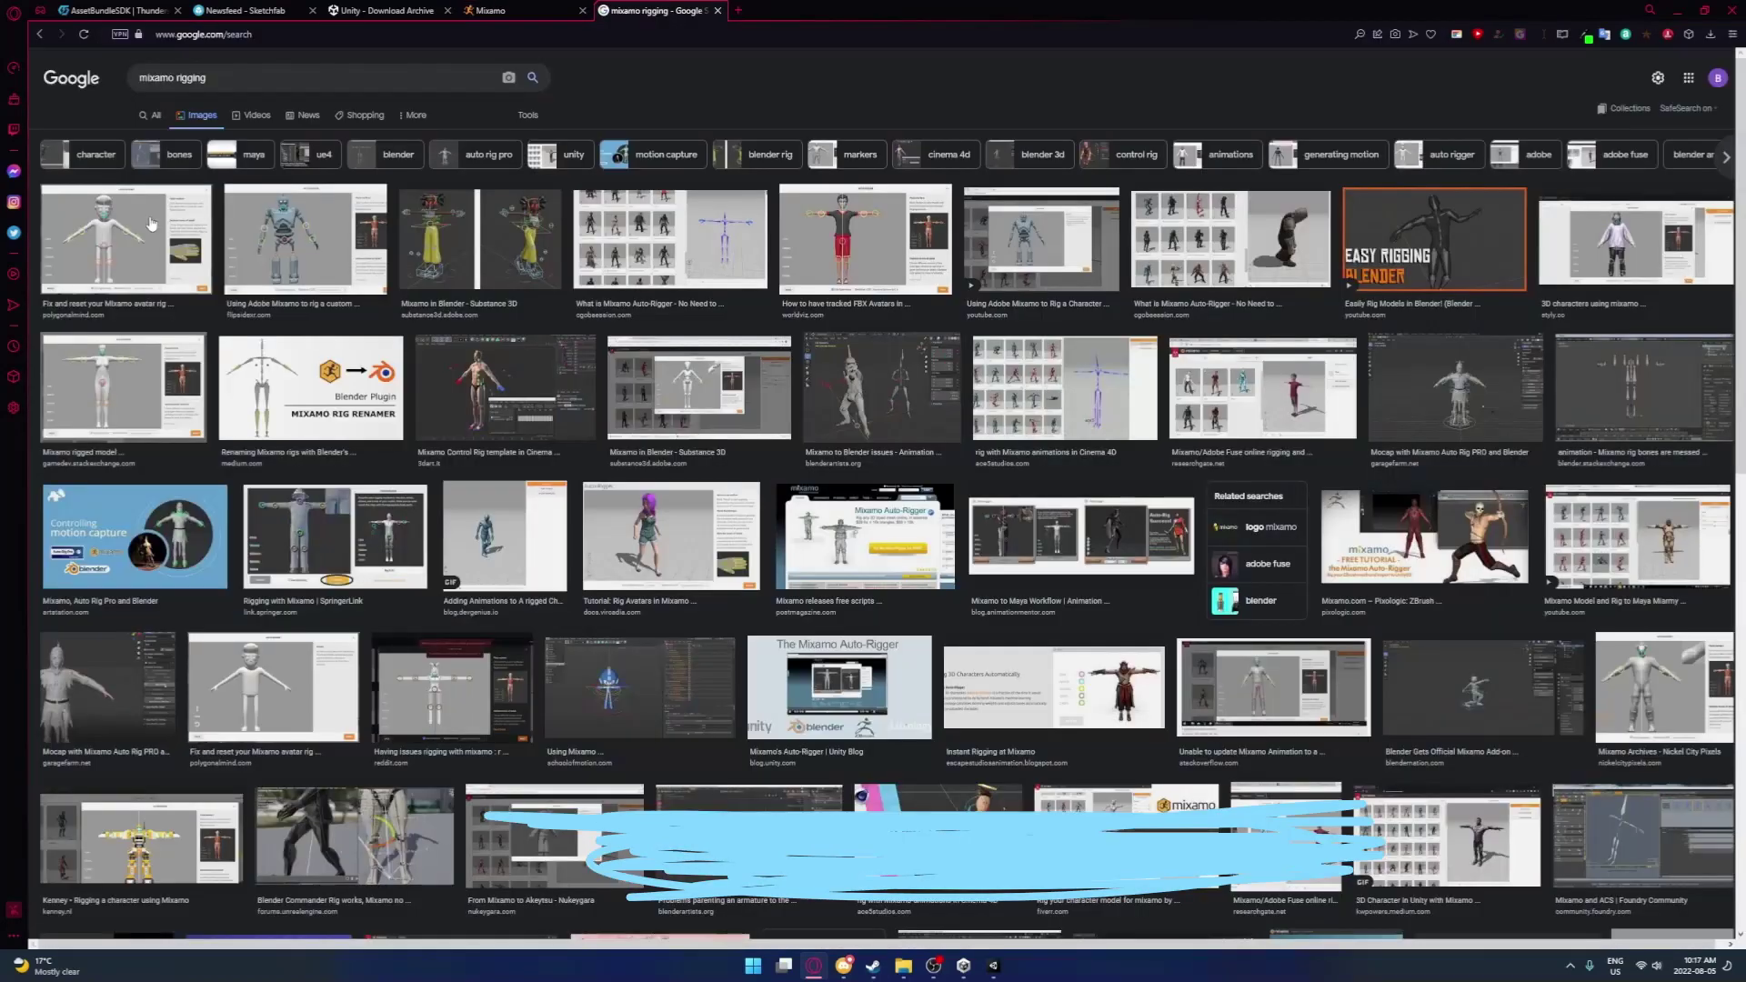
click(128, 141)
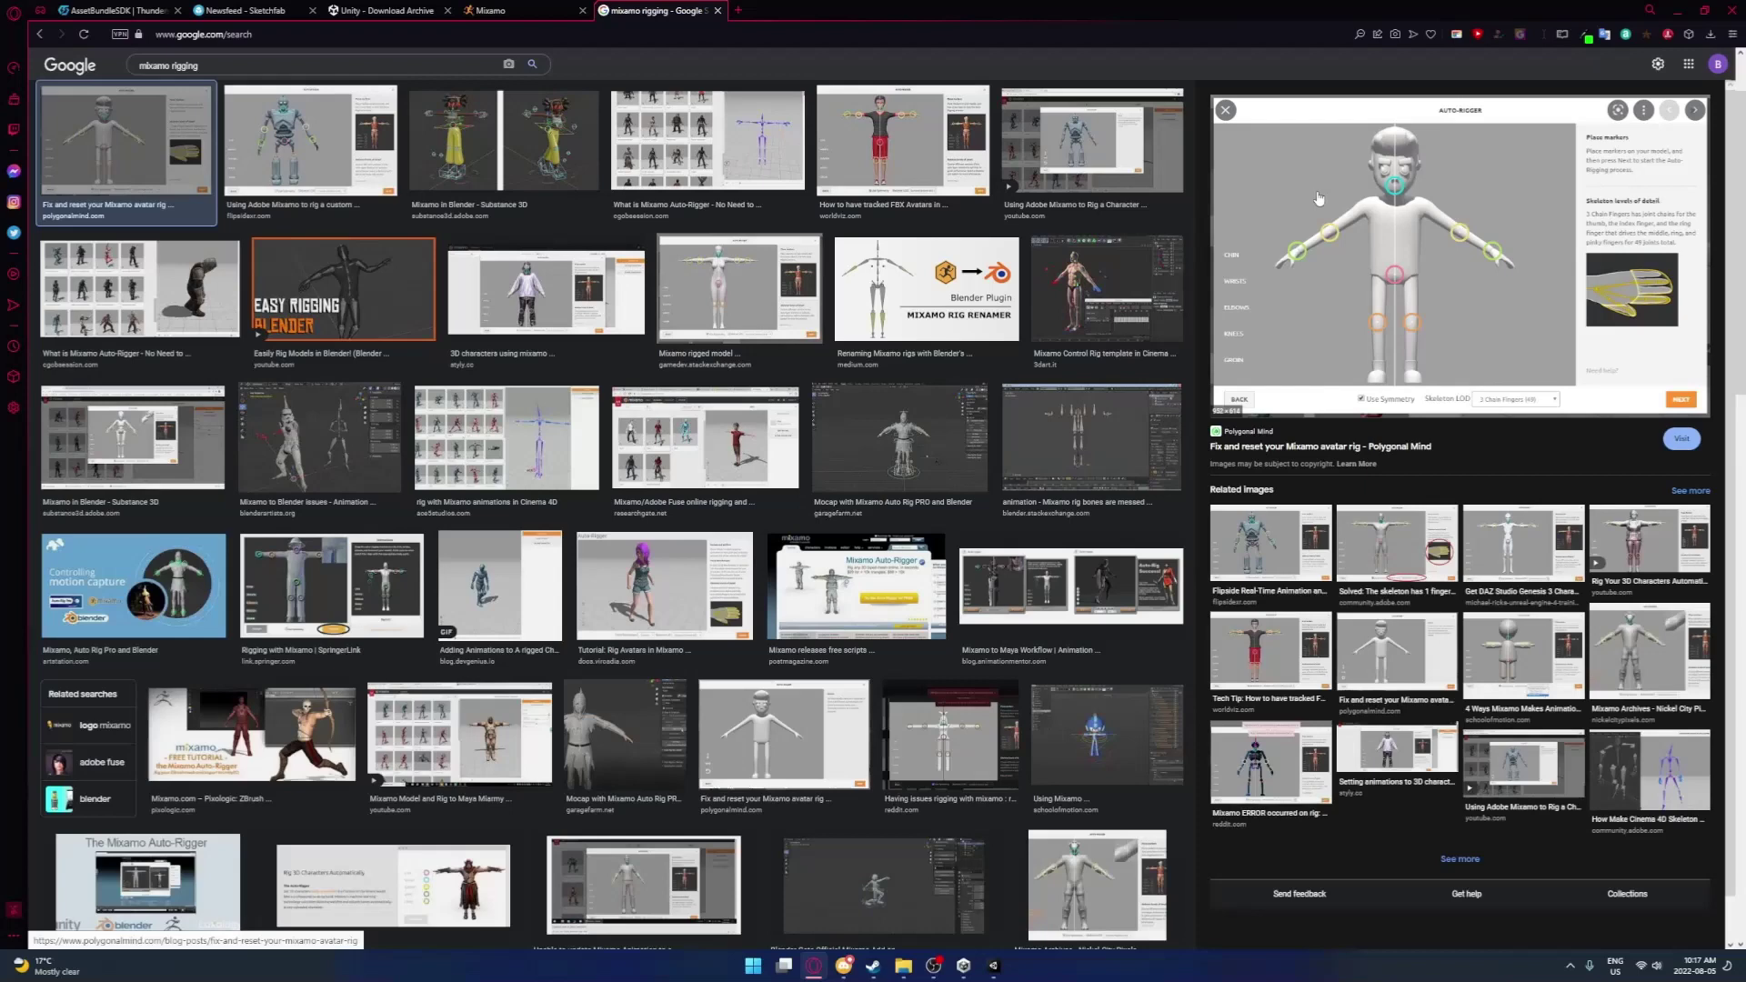
click(718, 12)
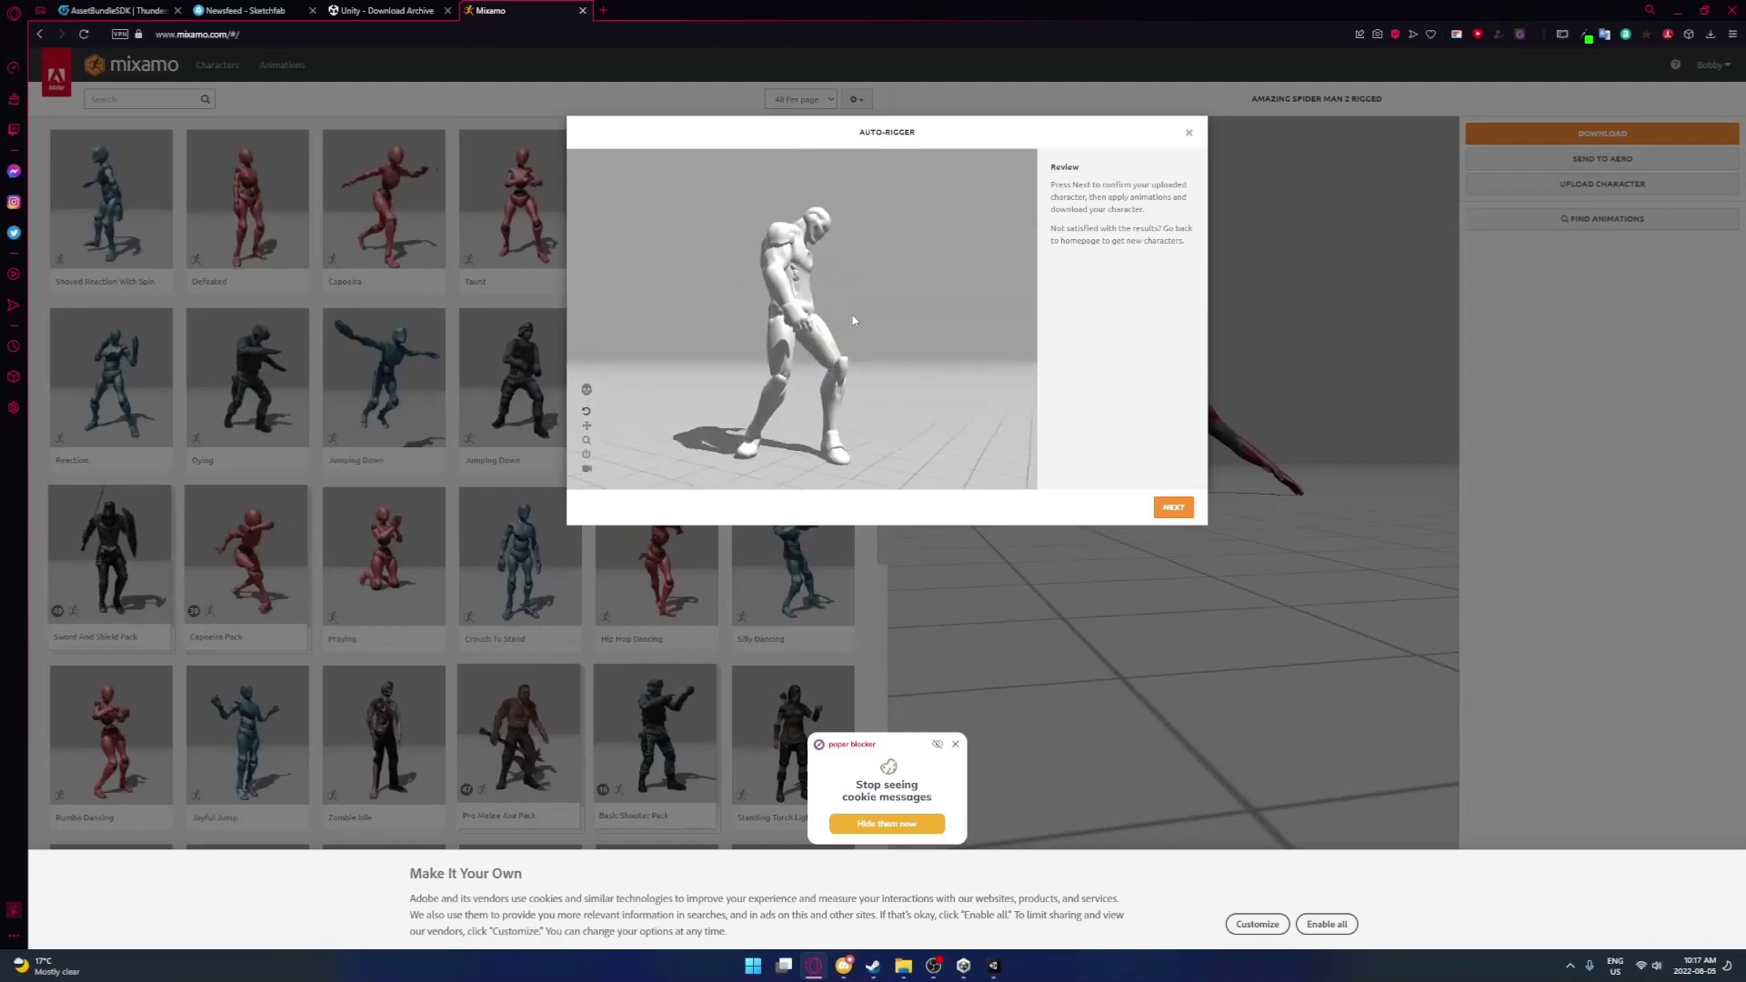
Accept the reviewed character in the Mixamo Auto-Rigger and proceed with it in place of the previous character
click(1173, 506)
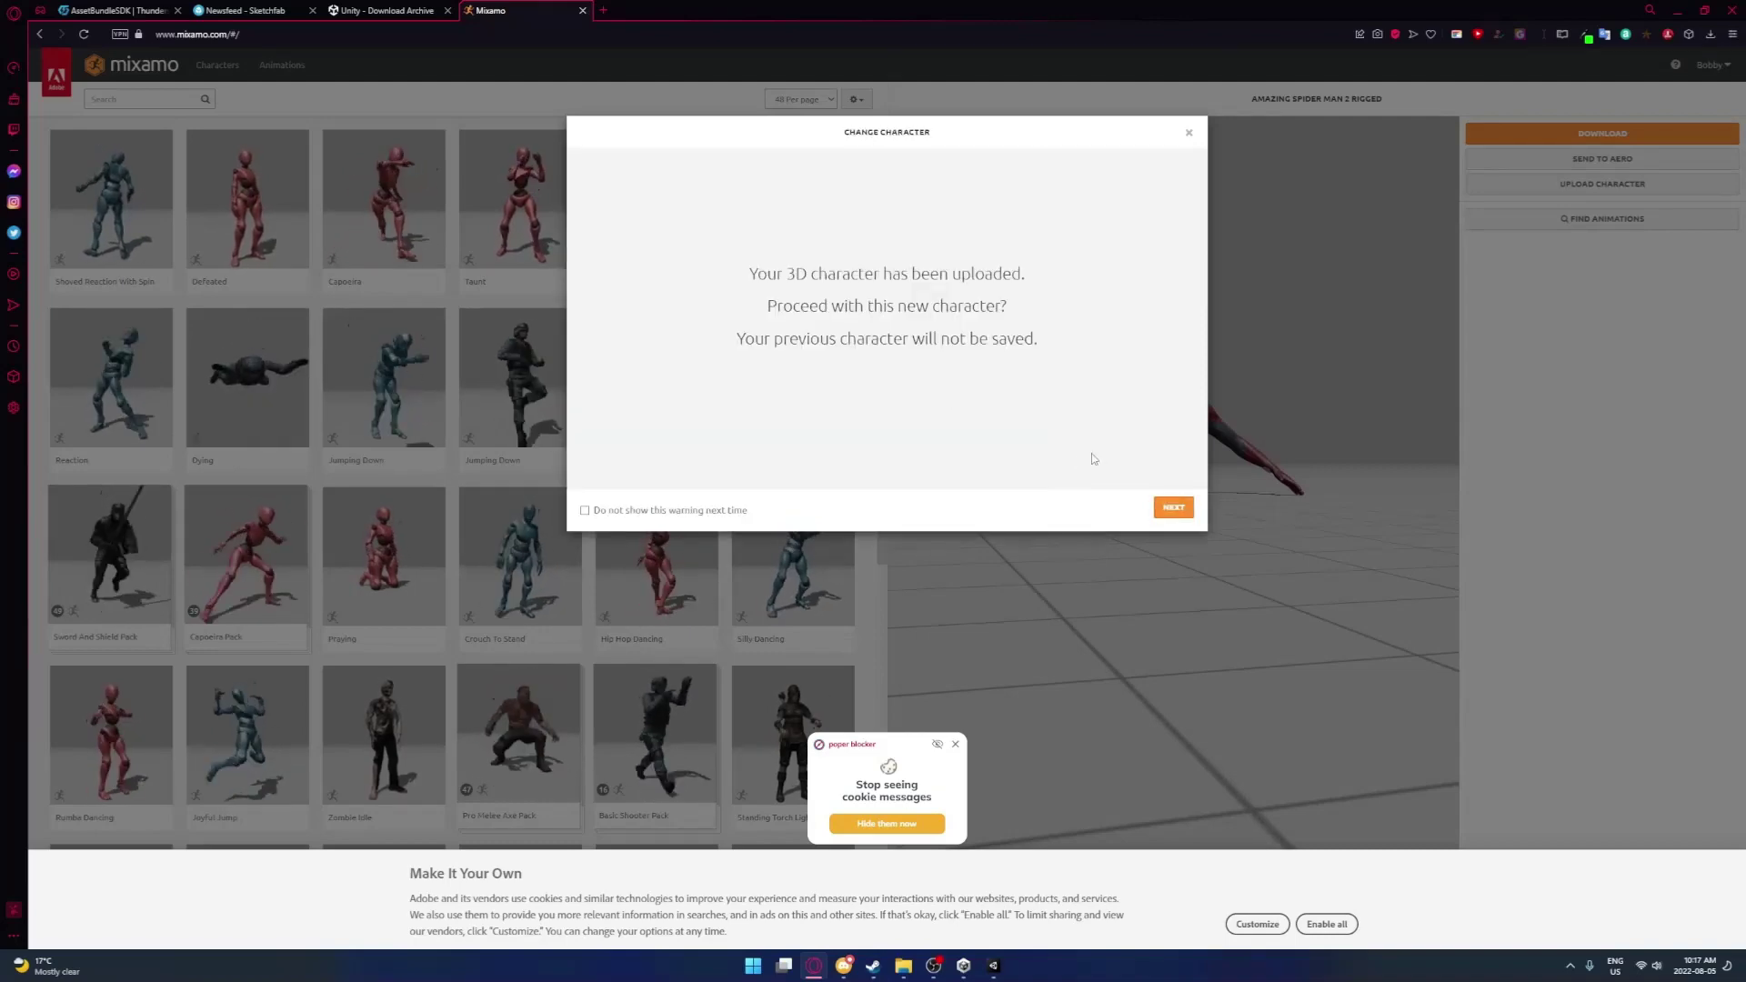
click(1172, 506)
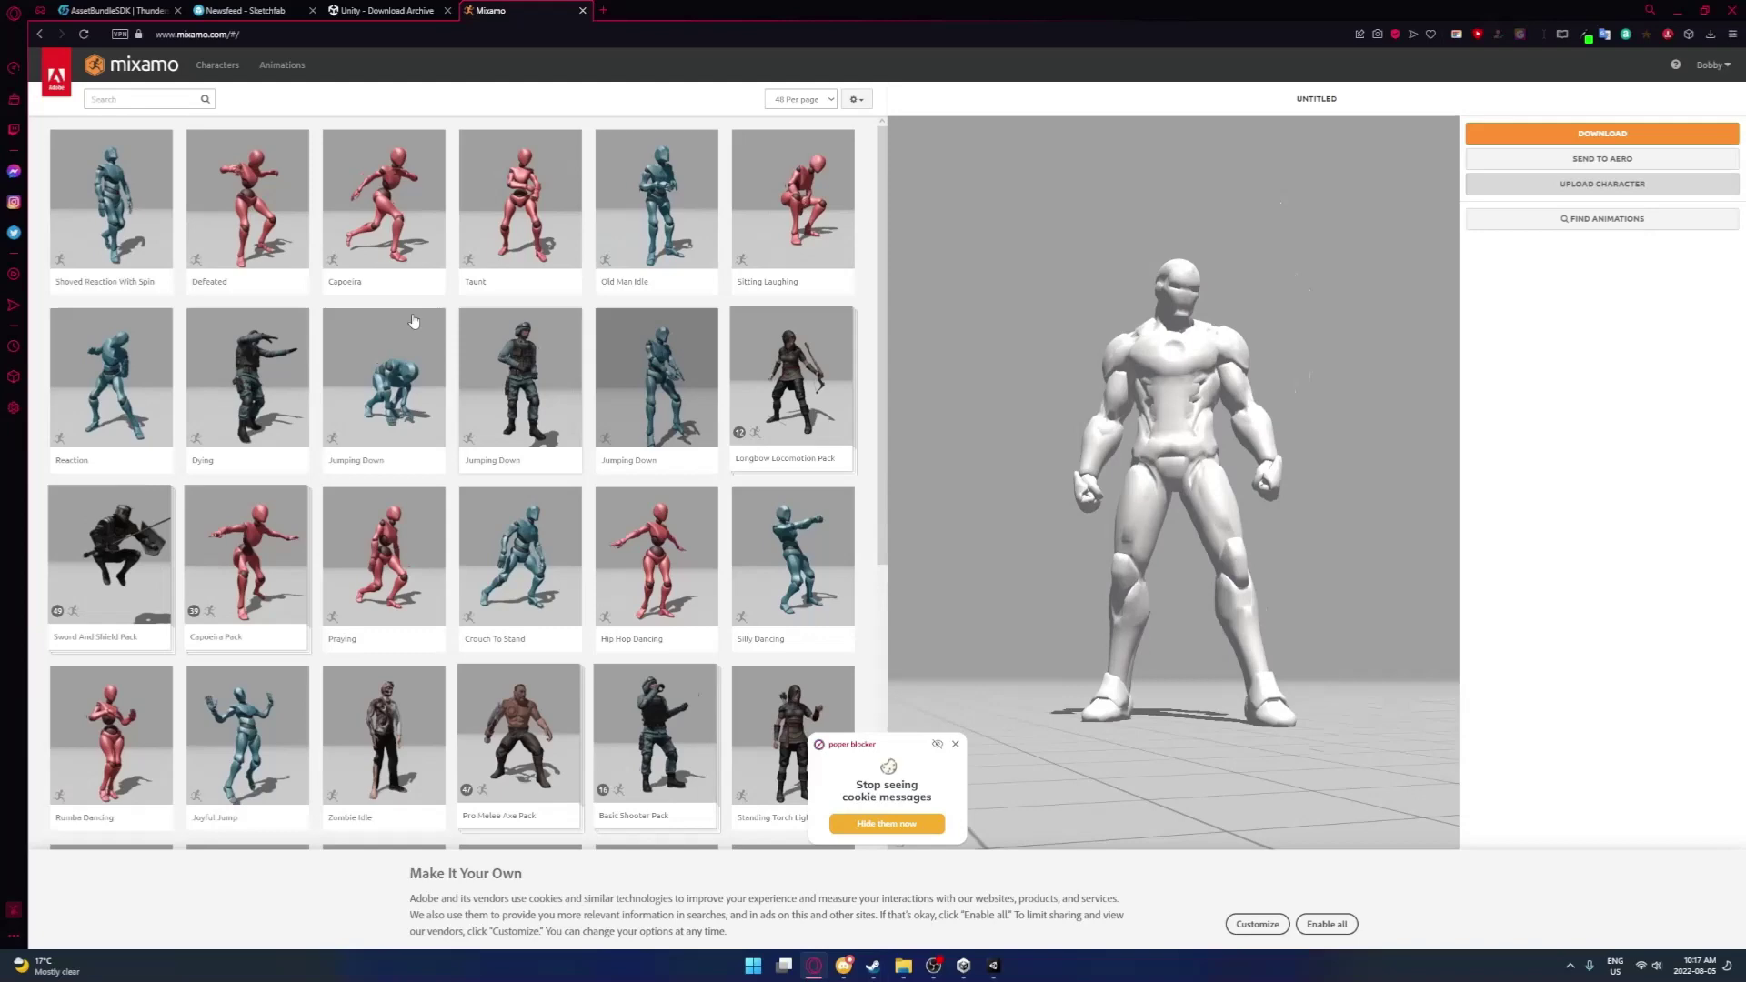
click(492, 197)
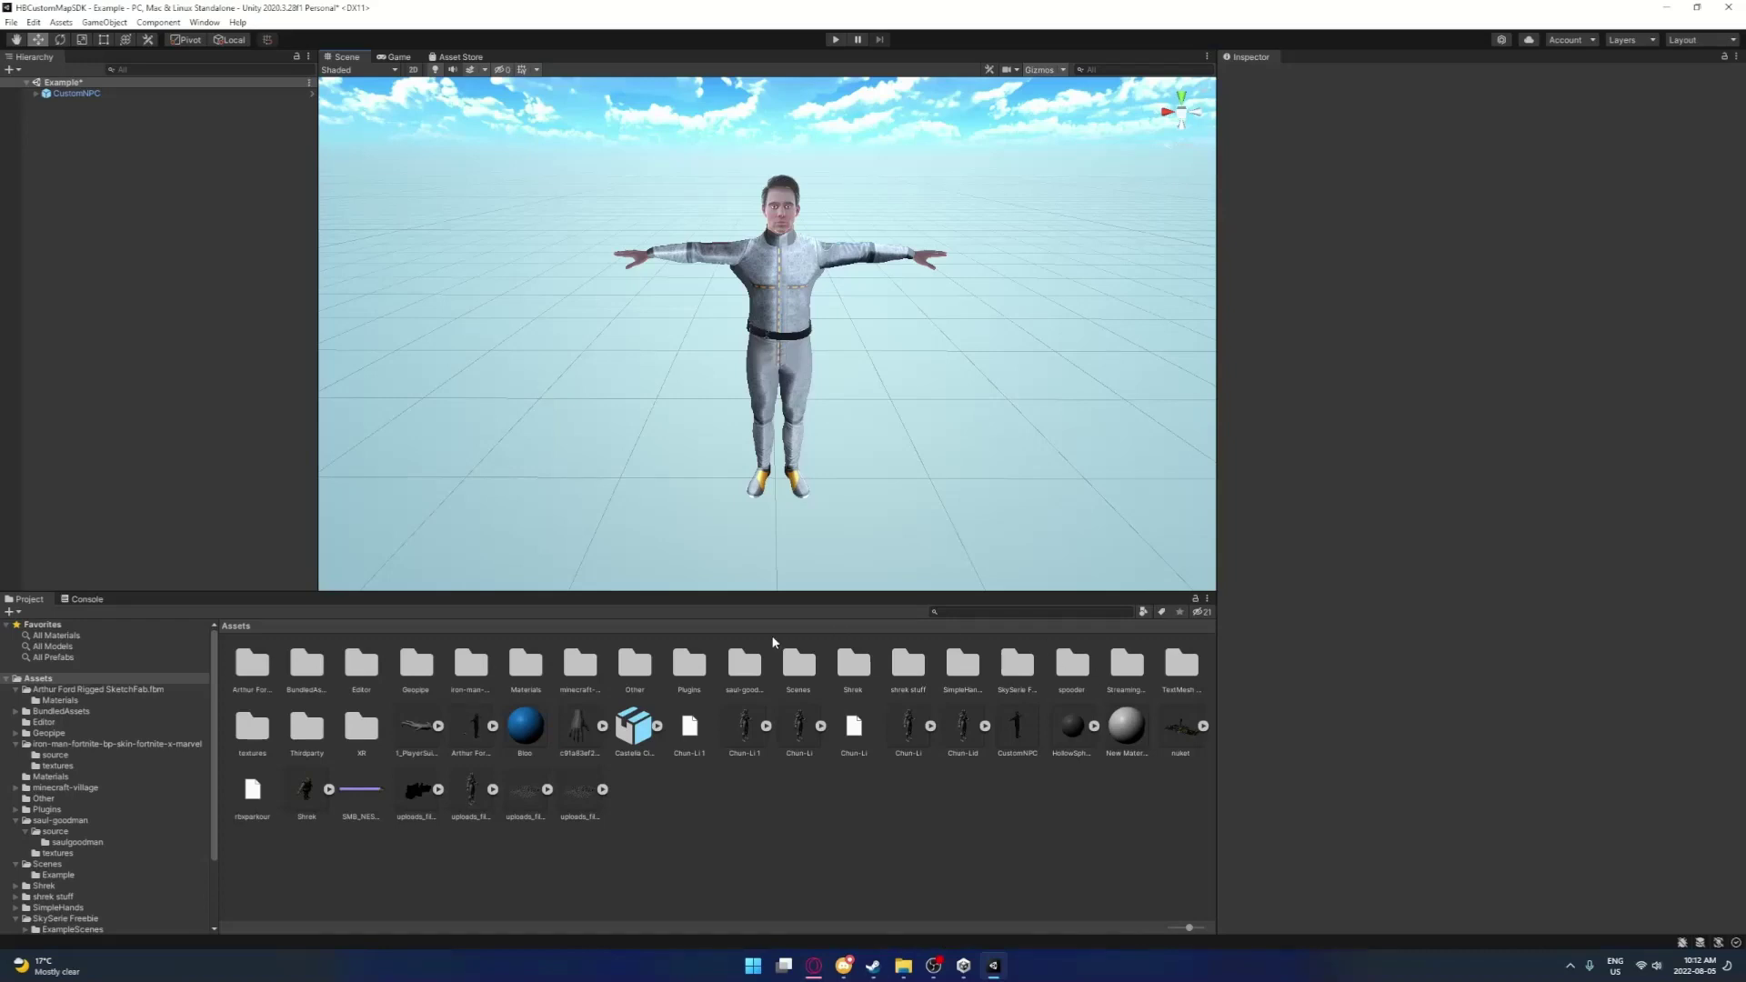
In Unity, open saul-goodman/source/saulgoodman in the project assets and add the Saul model to the Example scene
double_click(741, 669)
double_click(250, 673)
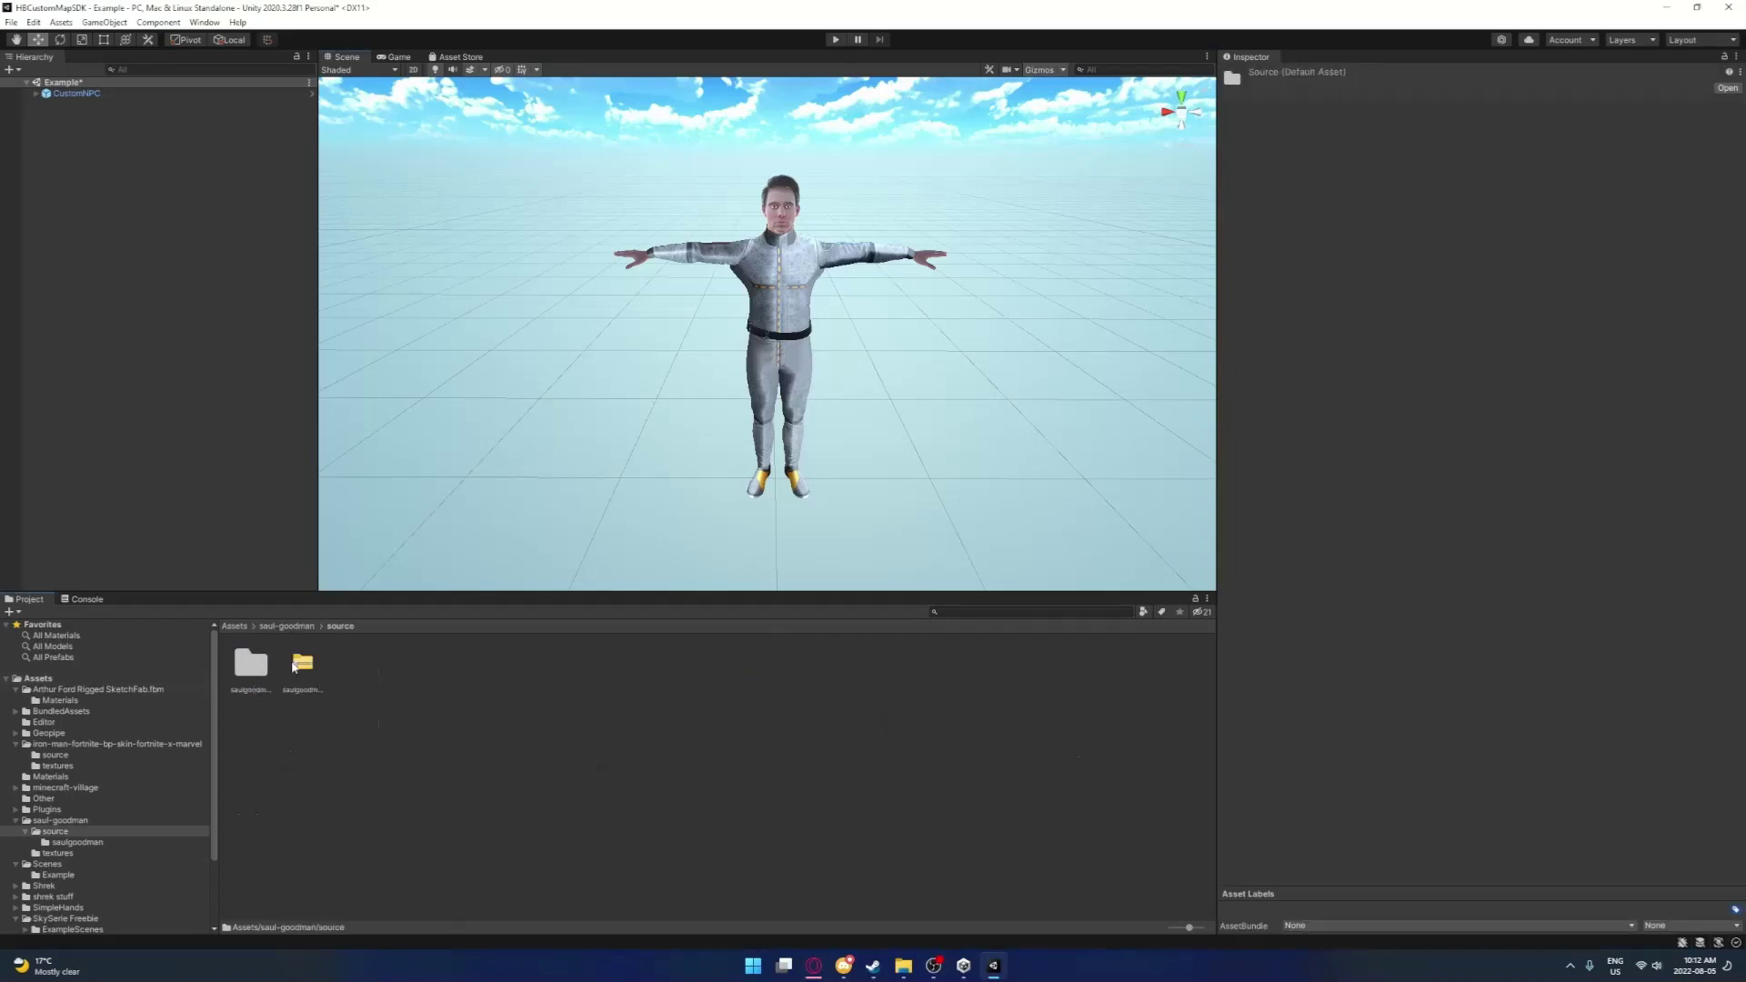
double_click(249, 673)
click(248, 671)
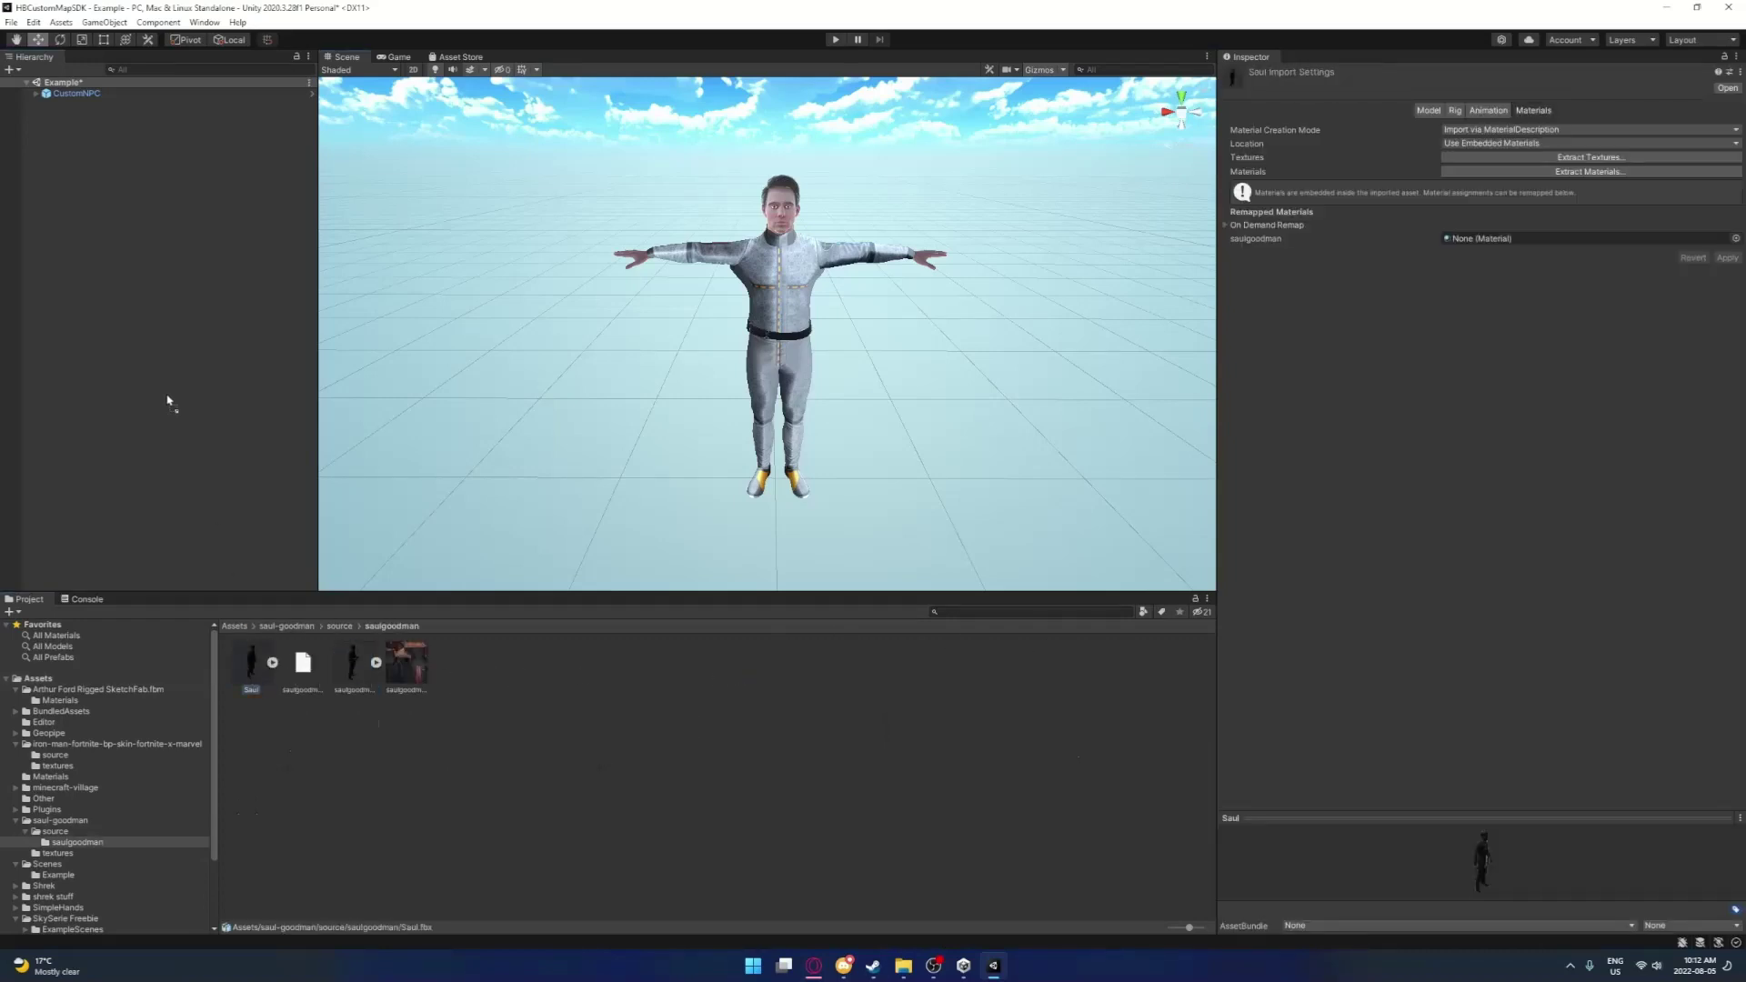
drag(167, 400, 165, 393)
Scale the Saul model down uniformly to about 0.025 so its height matches the CustomNPC
right_drag(728, 378, 760, 302)
key(s)
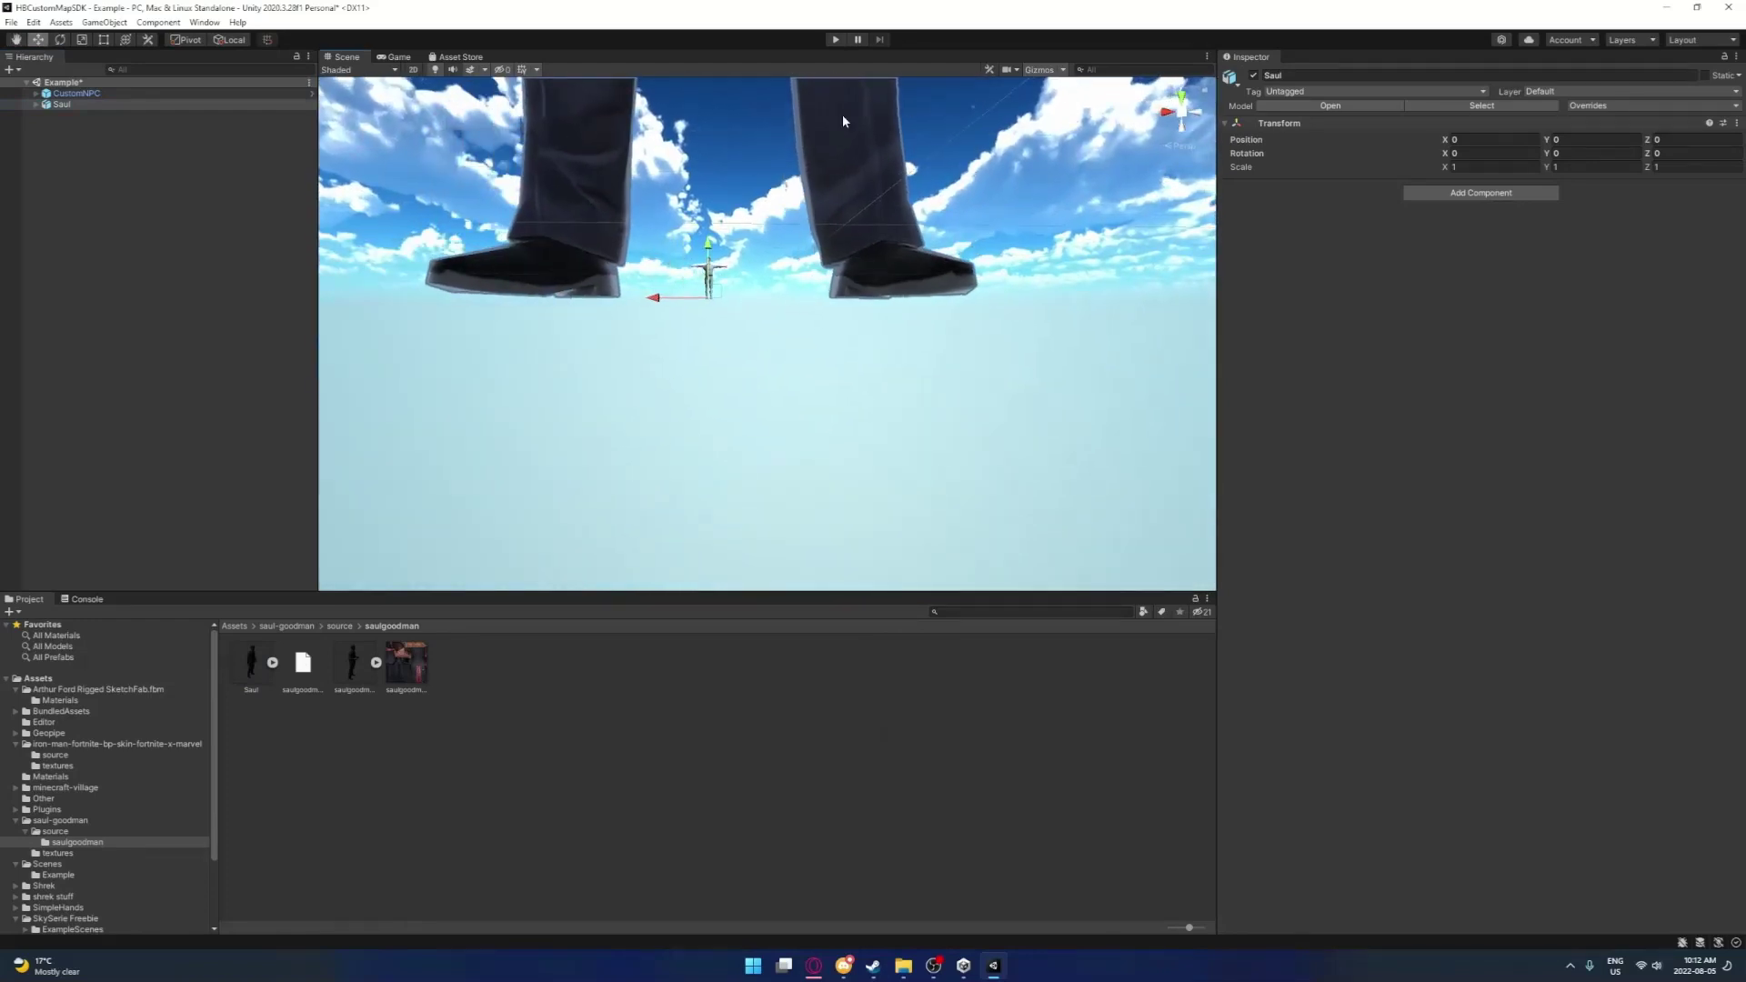
drag(709, 297, 634, 289)
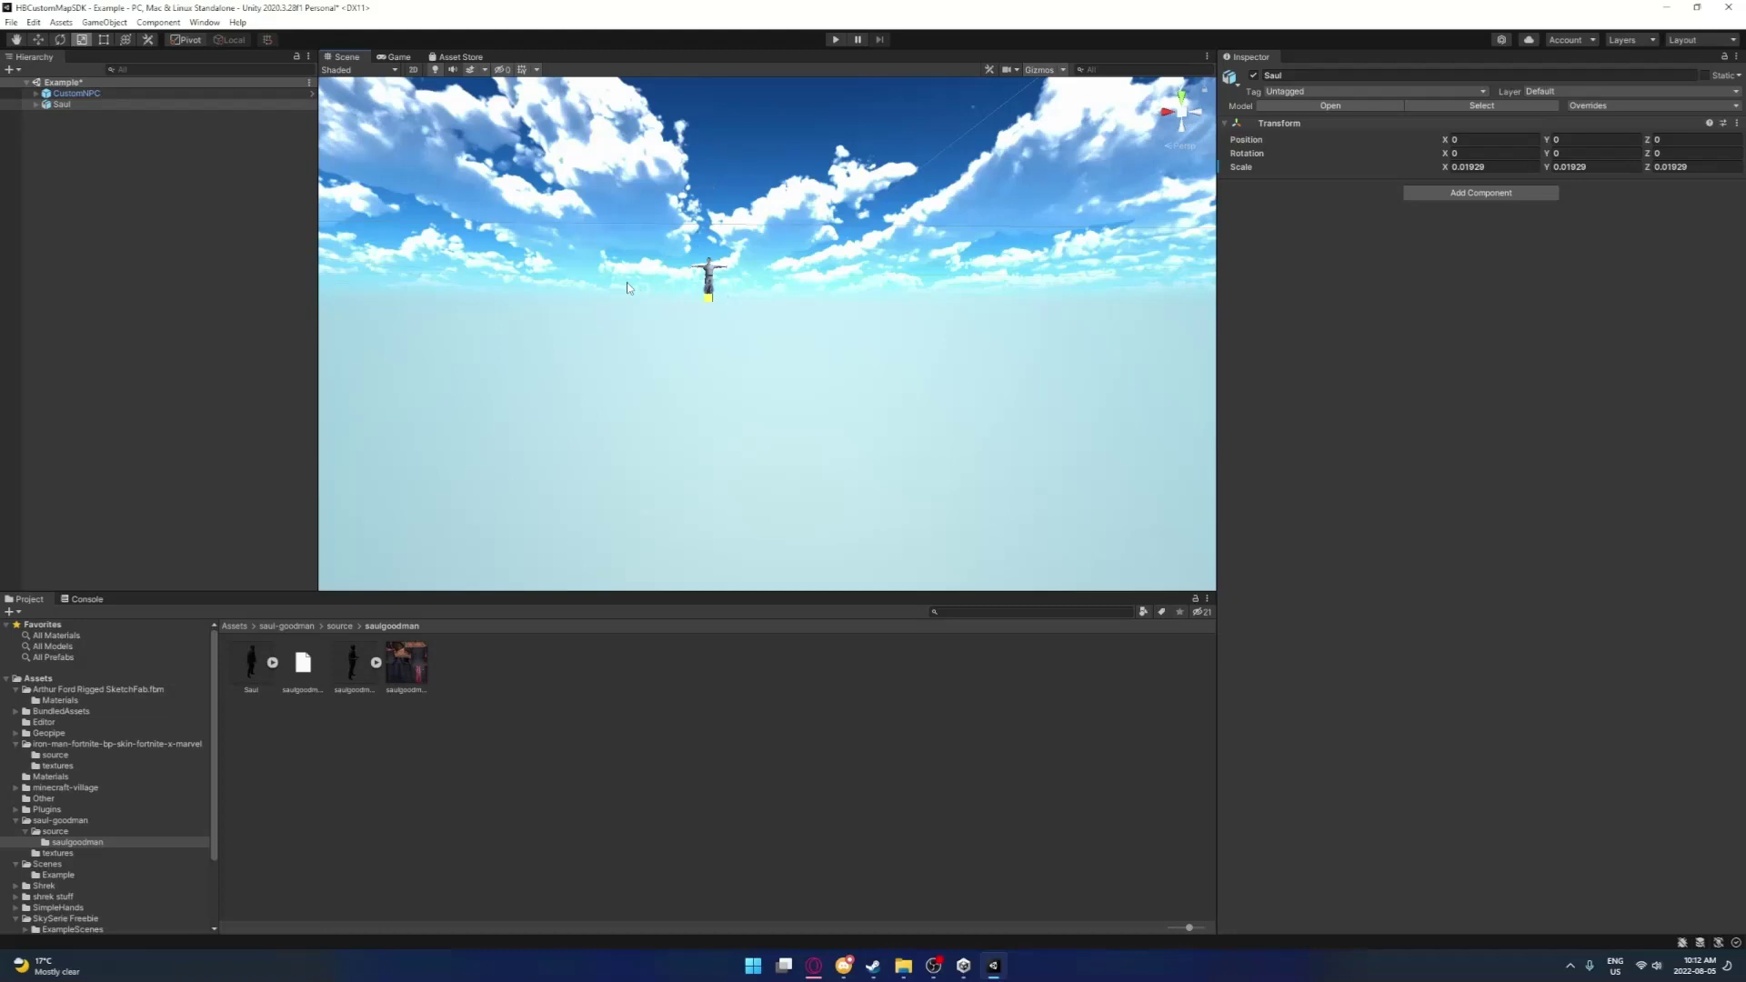
key(w)
mouse_move(651, 288)
right_down()
mouse_move(648, 264)
mouse_move(694, 394)
mouse_move(658, 311)
right_up()
scroll(659, 312, up, 1)
key(w)
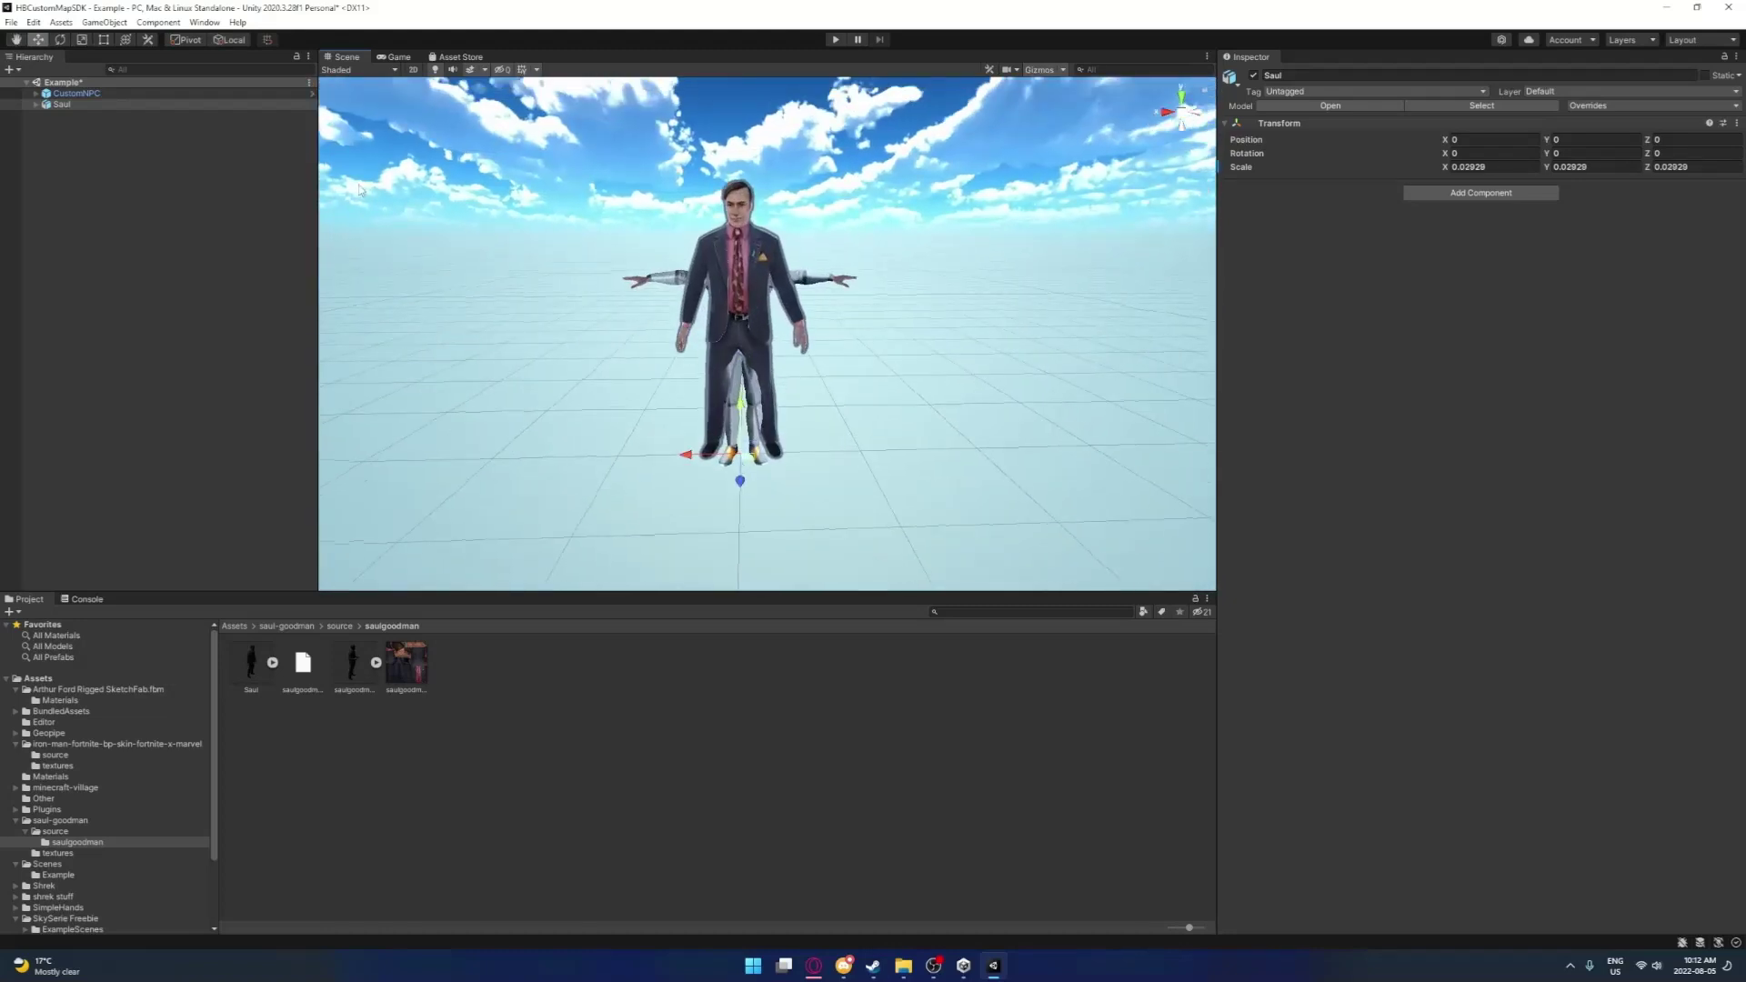
drag(747, 458, 728, 449)
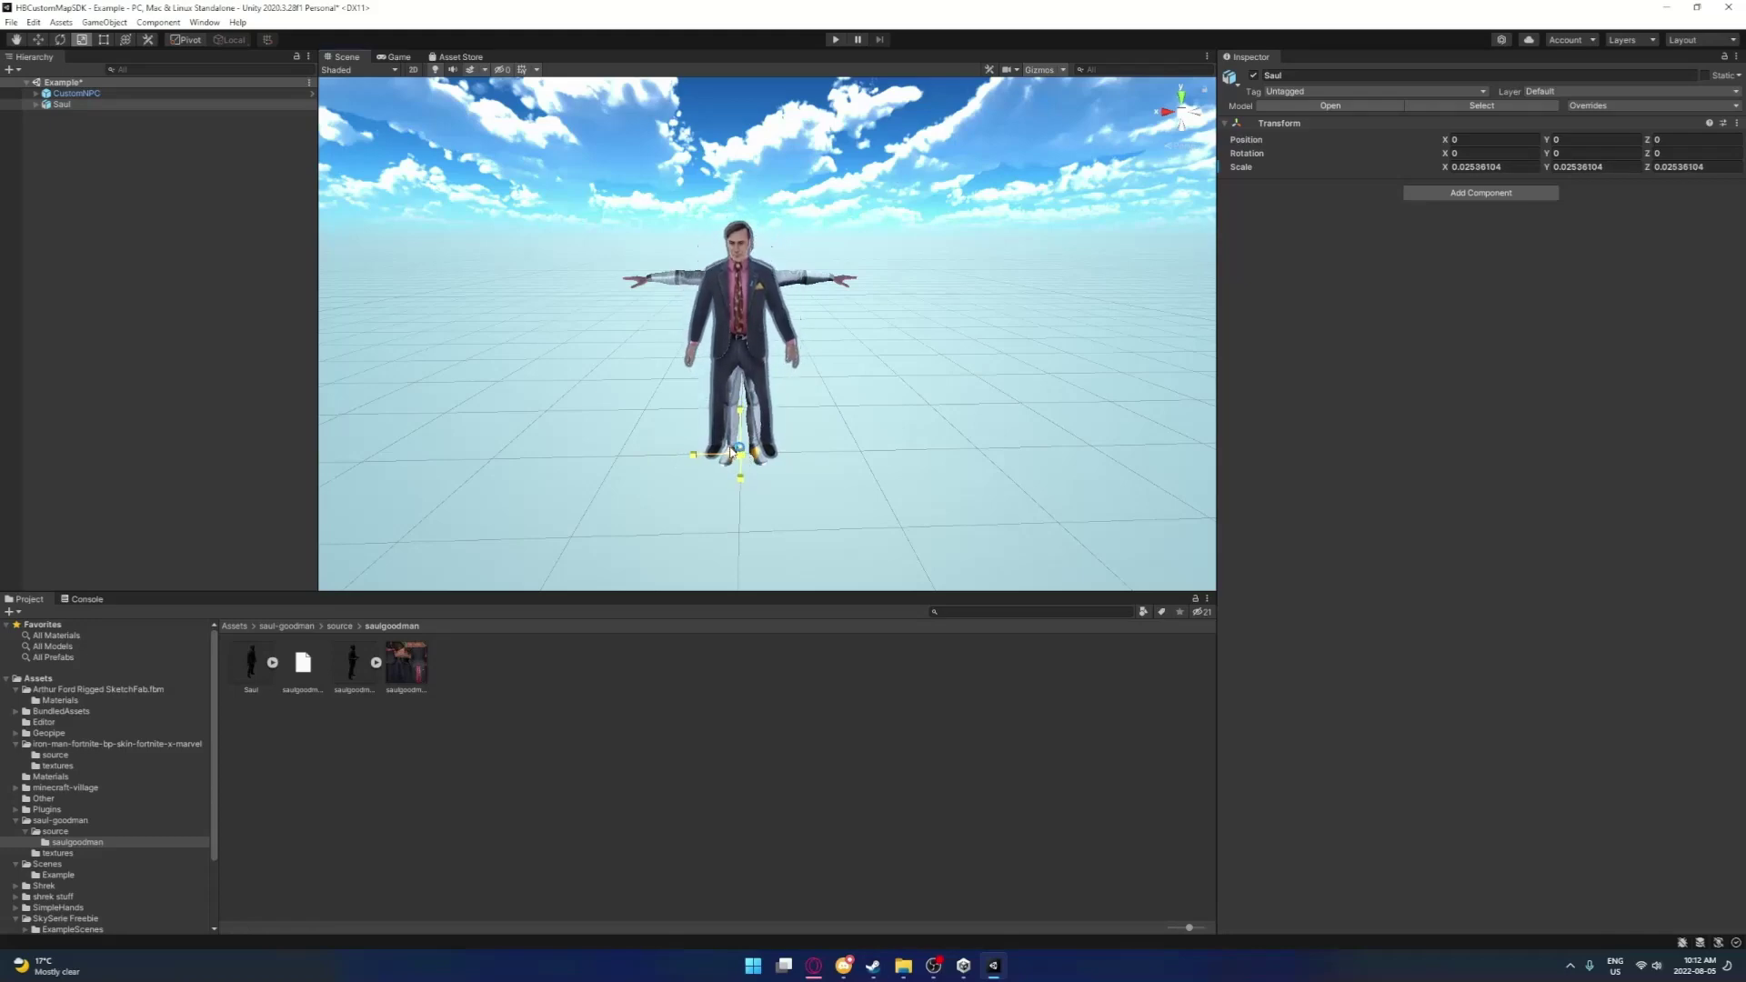
Fly around the two overlapping characters to compare the Saul model's size with the CustomNPC
right_drag(764, 427, 348, 496)
key(w)
key(a)
key(w)
key(a)
key(s)
key(w)
key(s)
key(d)
key(w)
scroll(349, 496, down, 5)
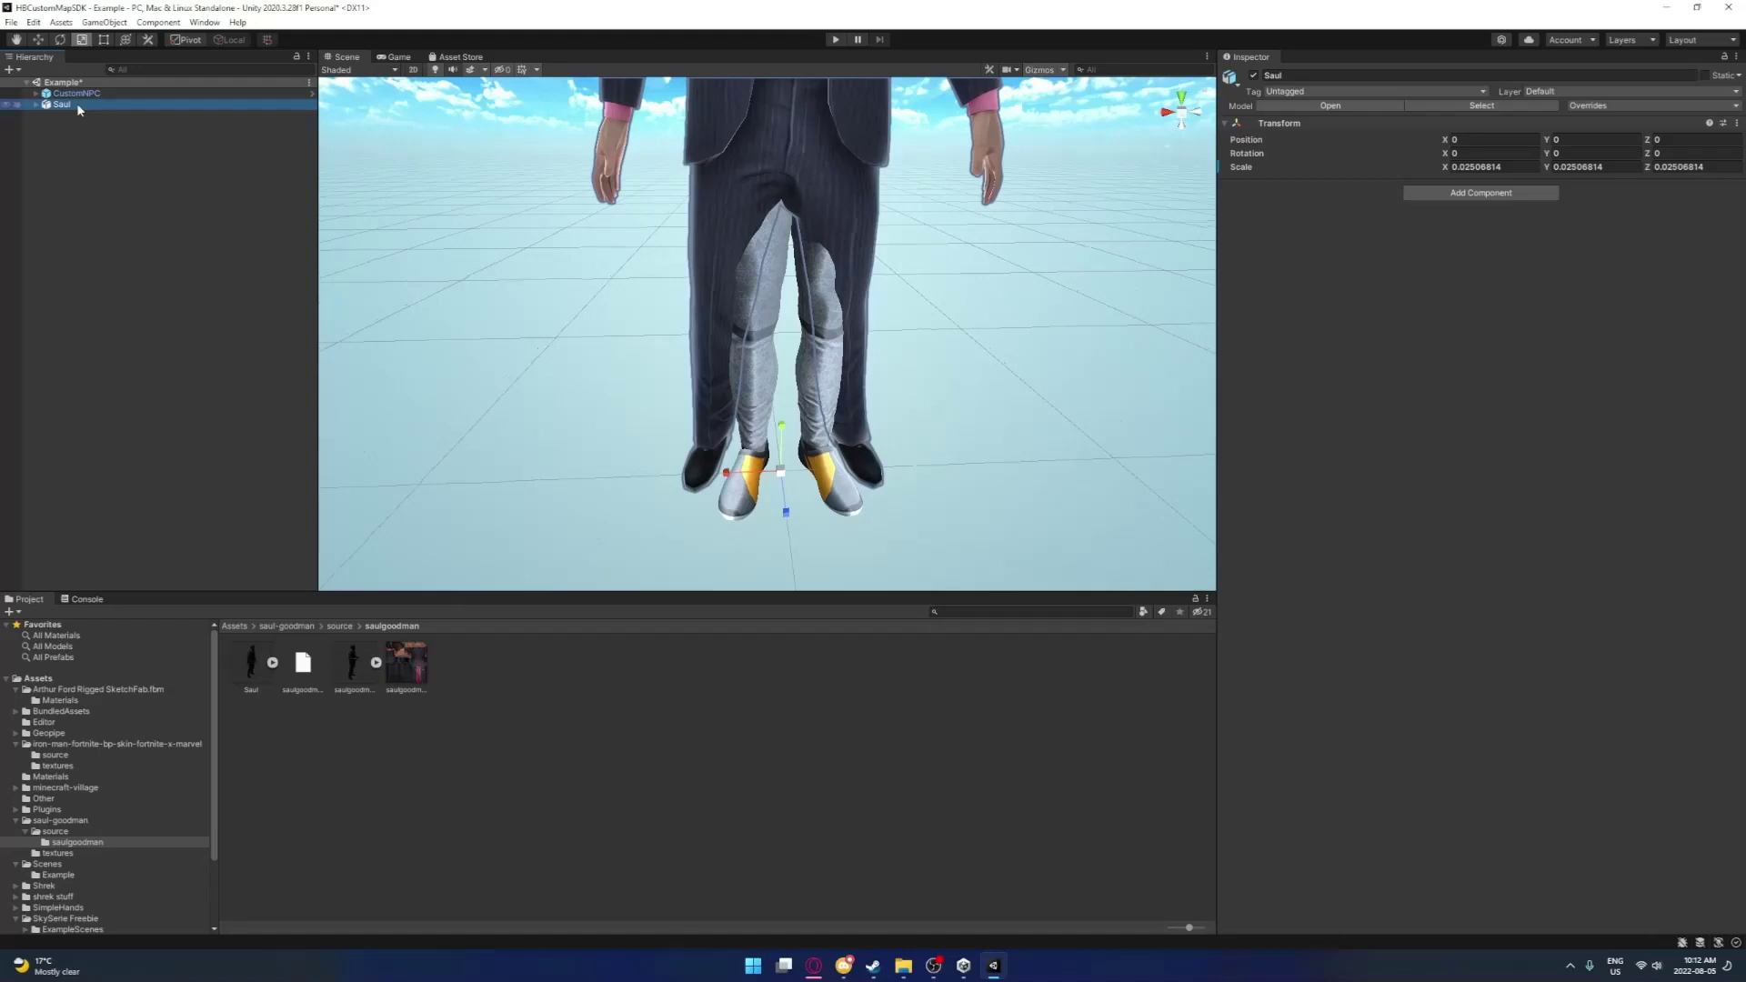
Unpack the Saul prefab and expand saulgoodman_skeleton down to the child bones of ValveBiped.Bip01_Pelvis
right_click(78, 104)
click(280, 334)
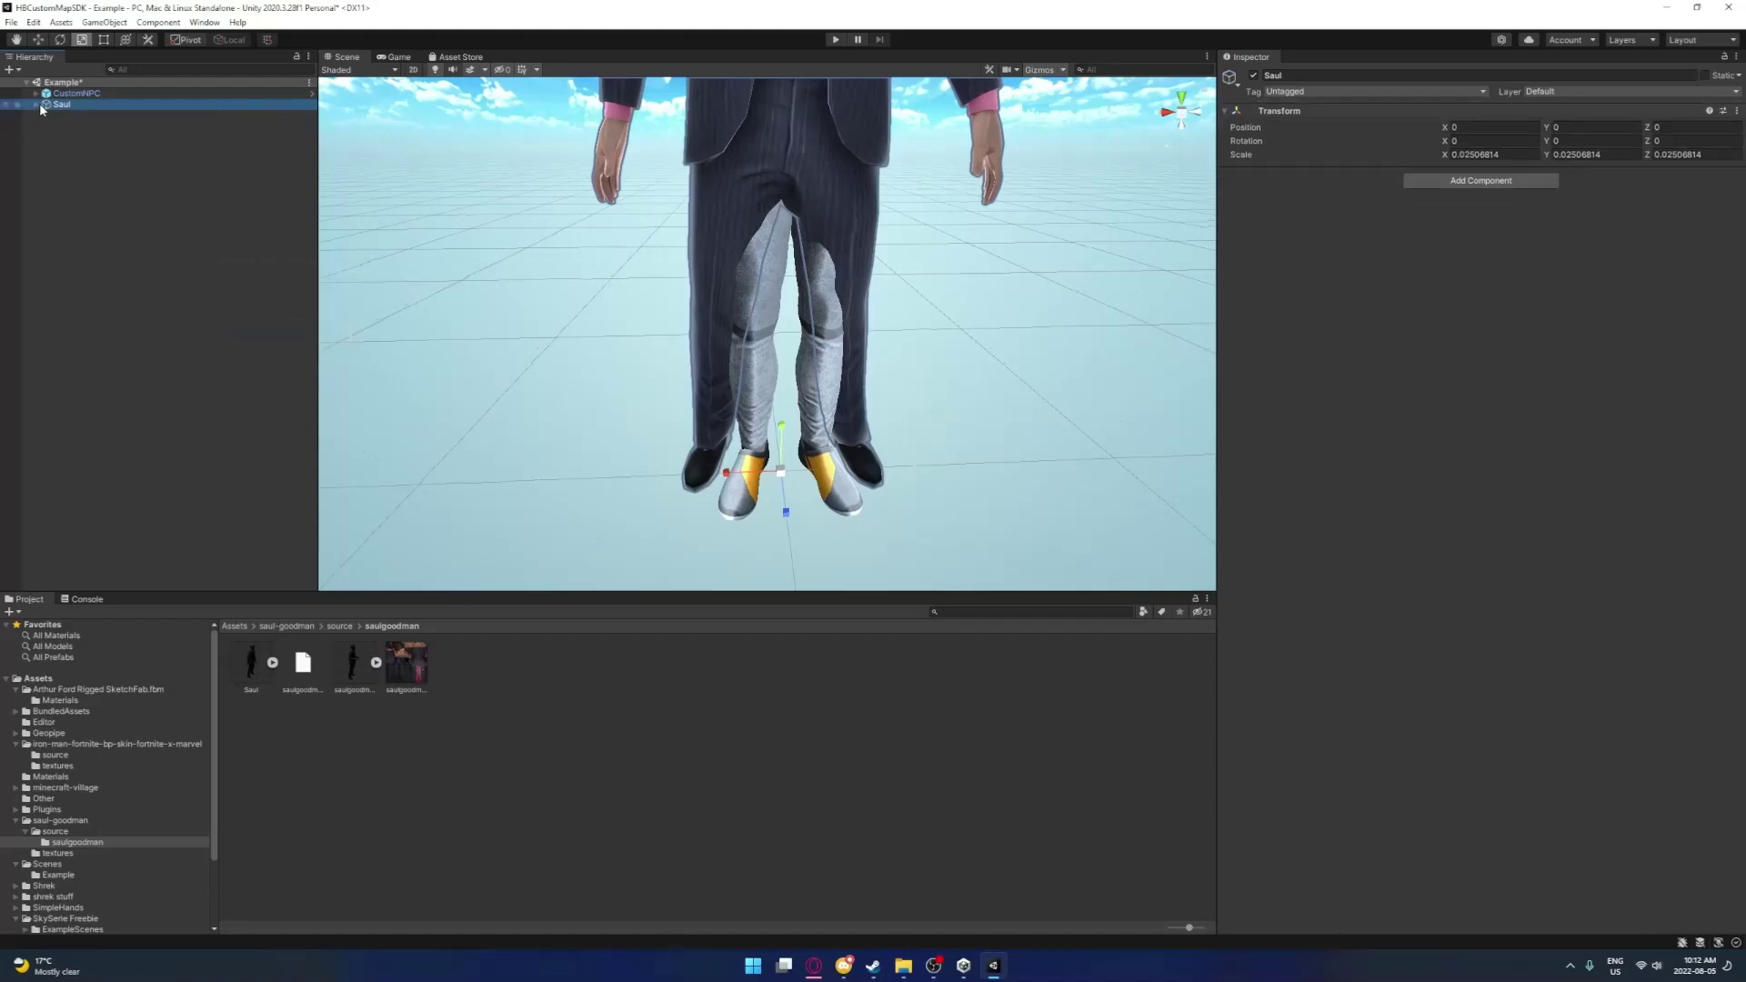
click(45, 126)
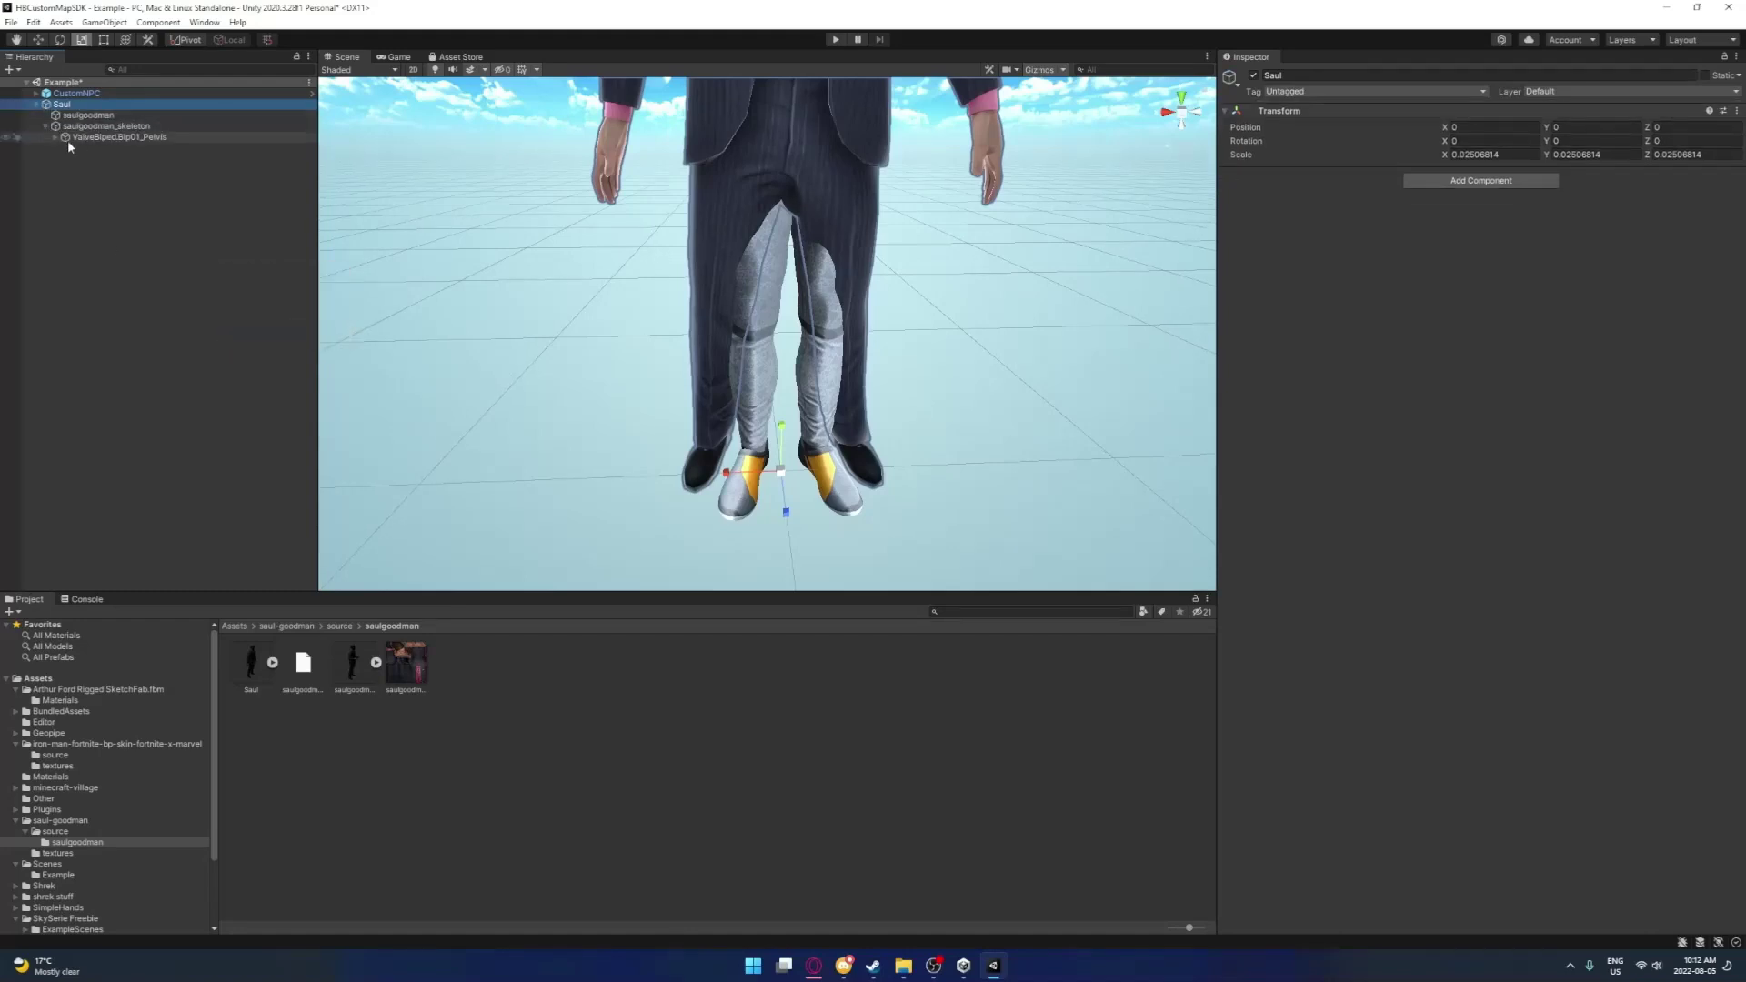
click(56, 136)
Rotate ValveBiped.Bip01_L_Thigh to bring Saul's left leg in line with the CustomNPC's leg
scroll(550, 313, down, 4)
right_drag(549, 313, 510, 344)
key(w)
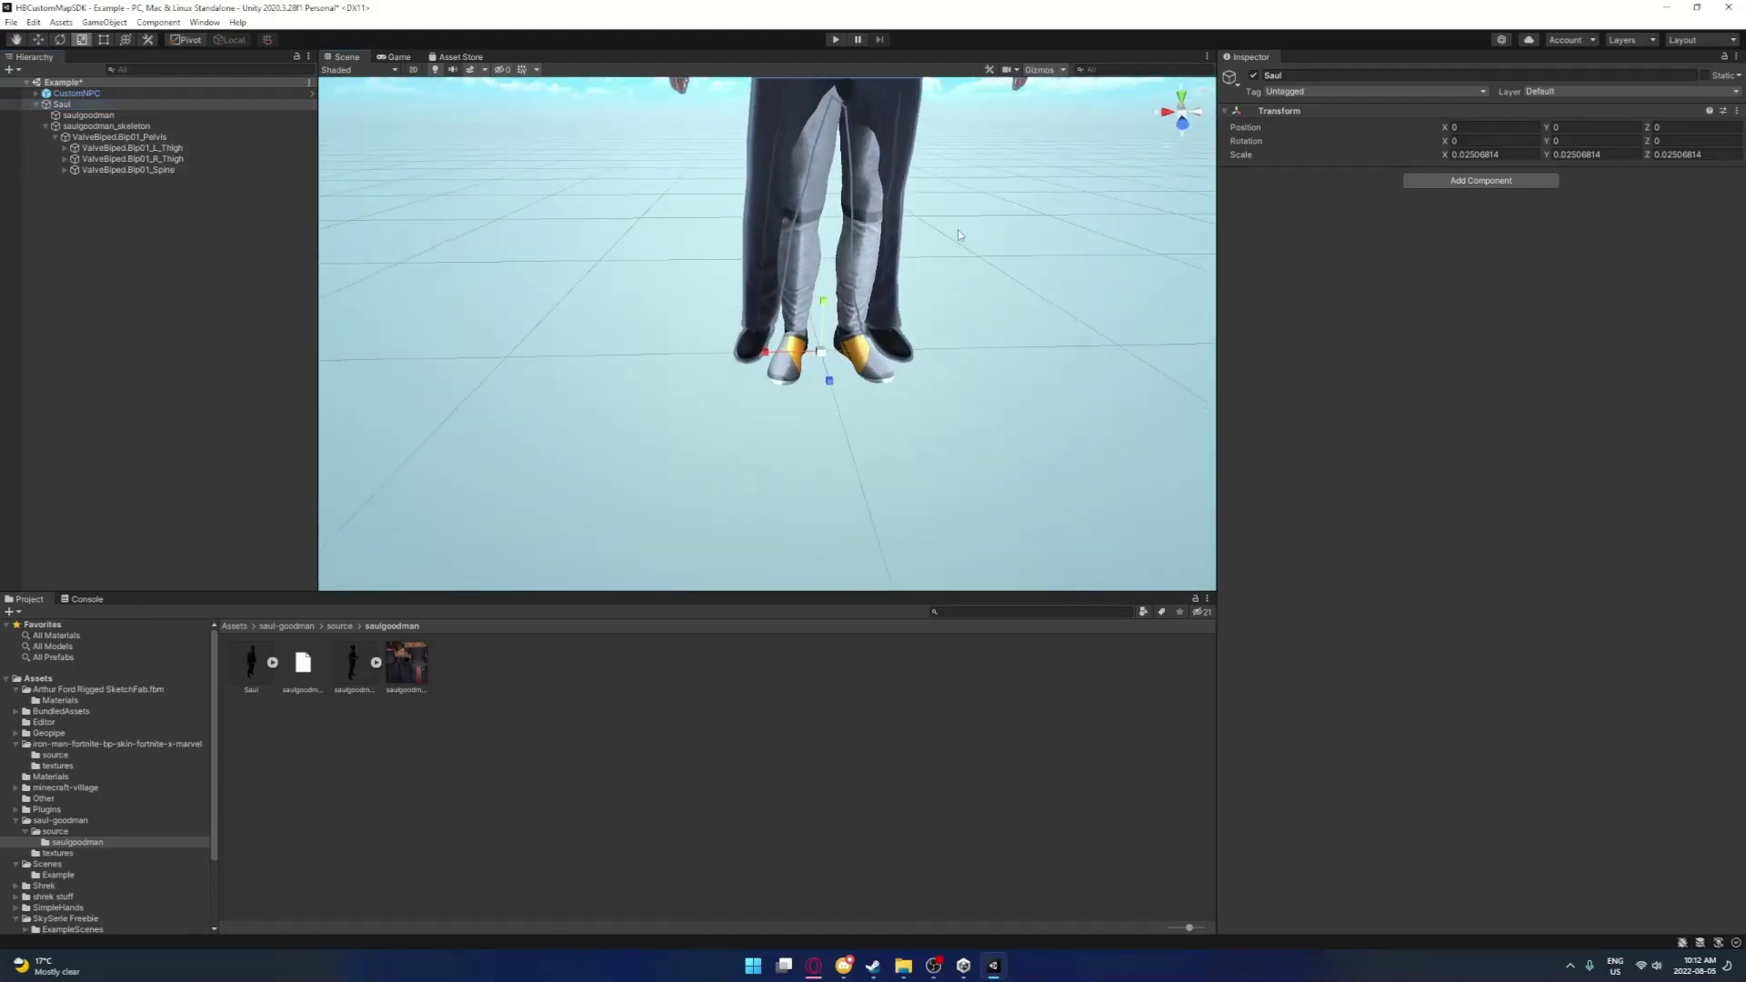
right_drag(958, 235, 667, 210)
key(s)
key(w)
click(65, 147)
double_click(132, 148)
double_click(138, 159)
mouse_move(582, 355)
right_down()
mouse_move(512, 382)
mouse_move(582, 327)
right_up()
click(132, 147)
key(e)
drag(728, 273, 755, 292)
mouse_move(755, 291)
right_down()
mouse_move(593, 312)
mouse_move(691, 228)
mouse_move(767, 278)
mouse_move(686, 494)
mouse_move(673, 309)
mouse_move(727, 271)
right_up()
key(w)
Rotate ValveBiped.Bip01_R_Thigh to about 81 degrees on Z so Saul's right leg follows the CustomNPC's leg
click(62, 104)
click(65, 180)
click(133, 180)
key(e)
drag(732, 271, 741, 283)
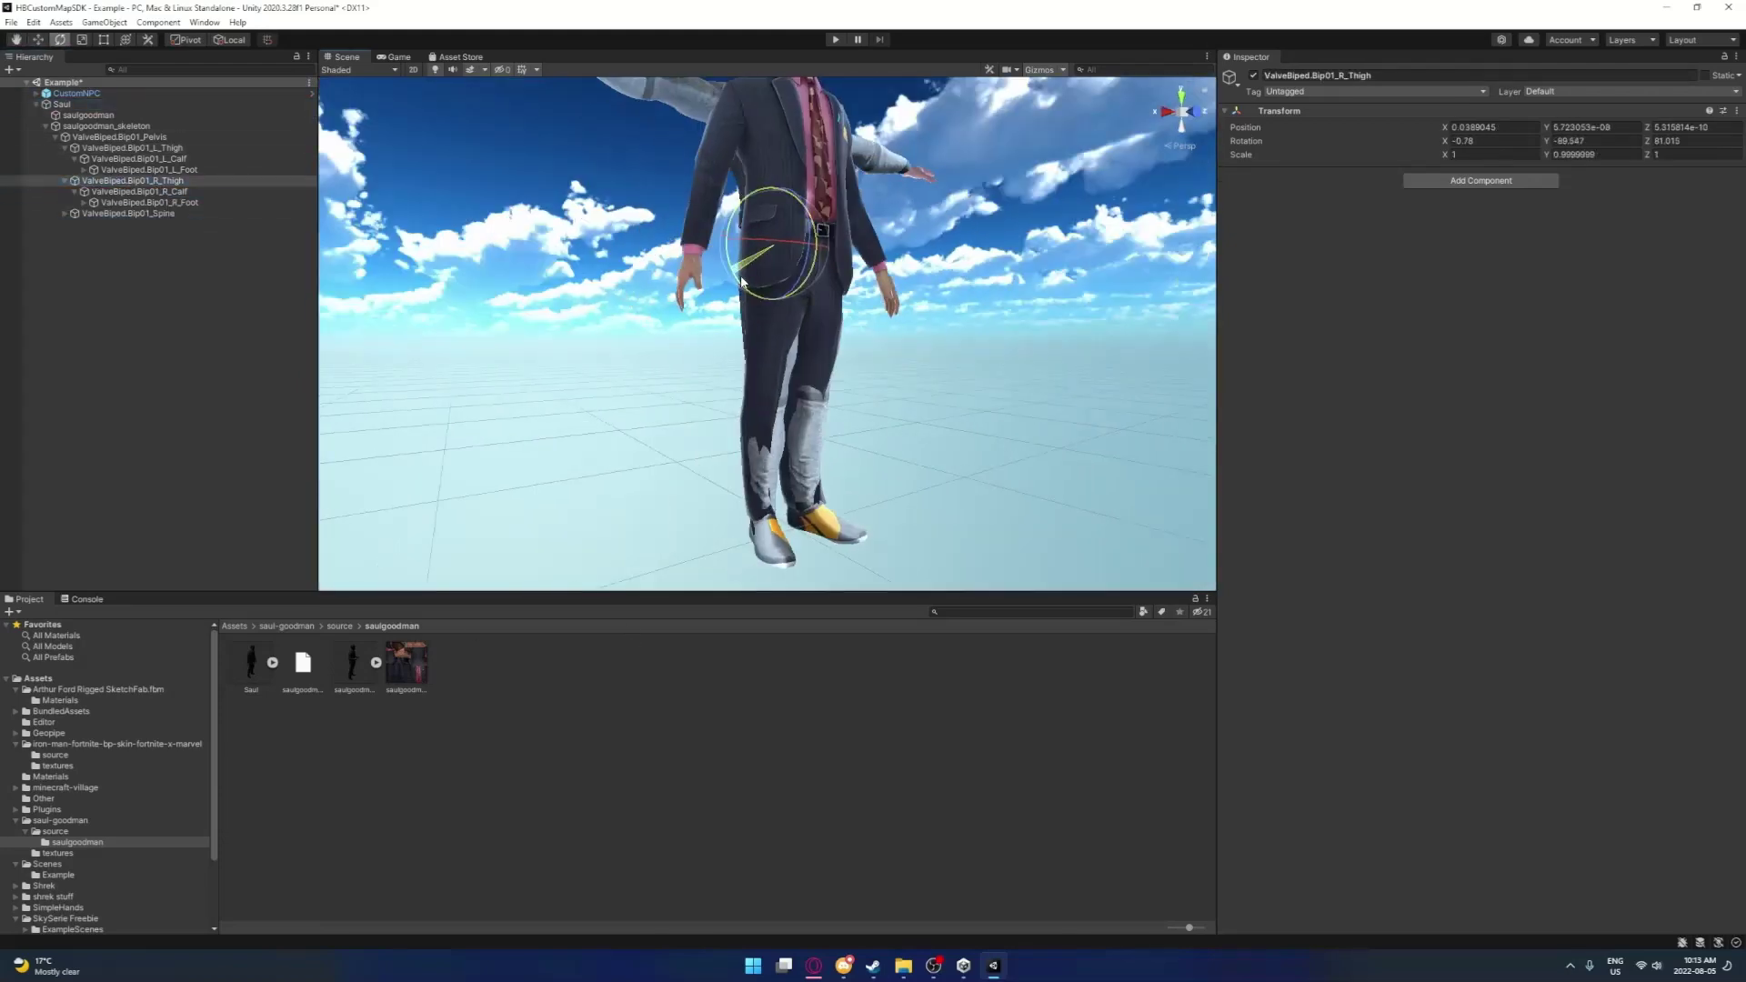
Rotate ValveBiped.Bip01_Pelvis to adjust the alignment of Saul's body with the CustomNPC
right_drag(742, 283, 263, 209)
click(119, 136)
key(w)
key(e)
drag(635, 375, 668, 331)
From the side, readjust the ValveBiped.Bip01_R_Thigh rotation to about 84 degrees on Z
right_drag(423, 224, 909, 300)
click(139, 191)
click(133, 180)
drag(776, 259, 780, 269)
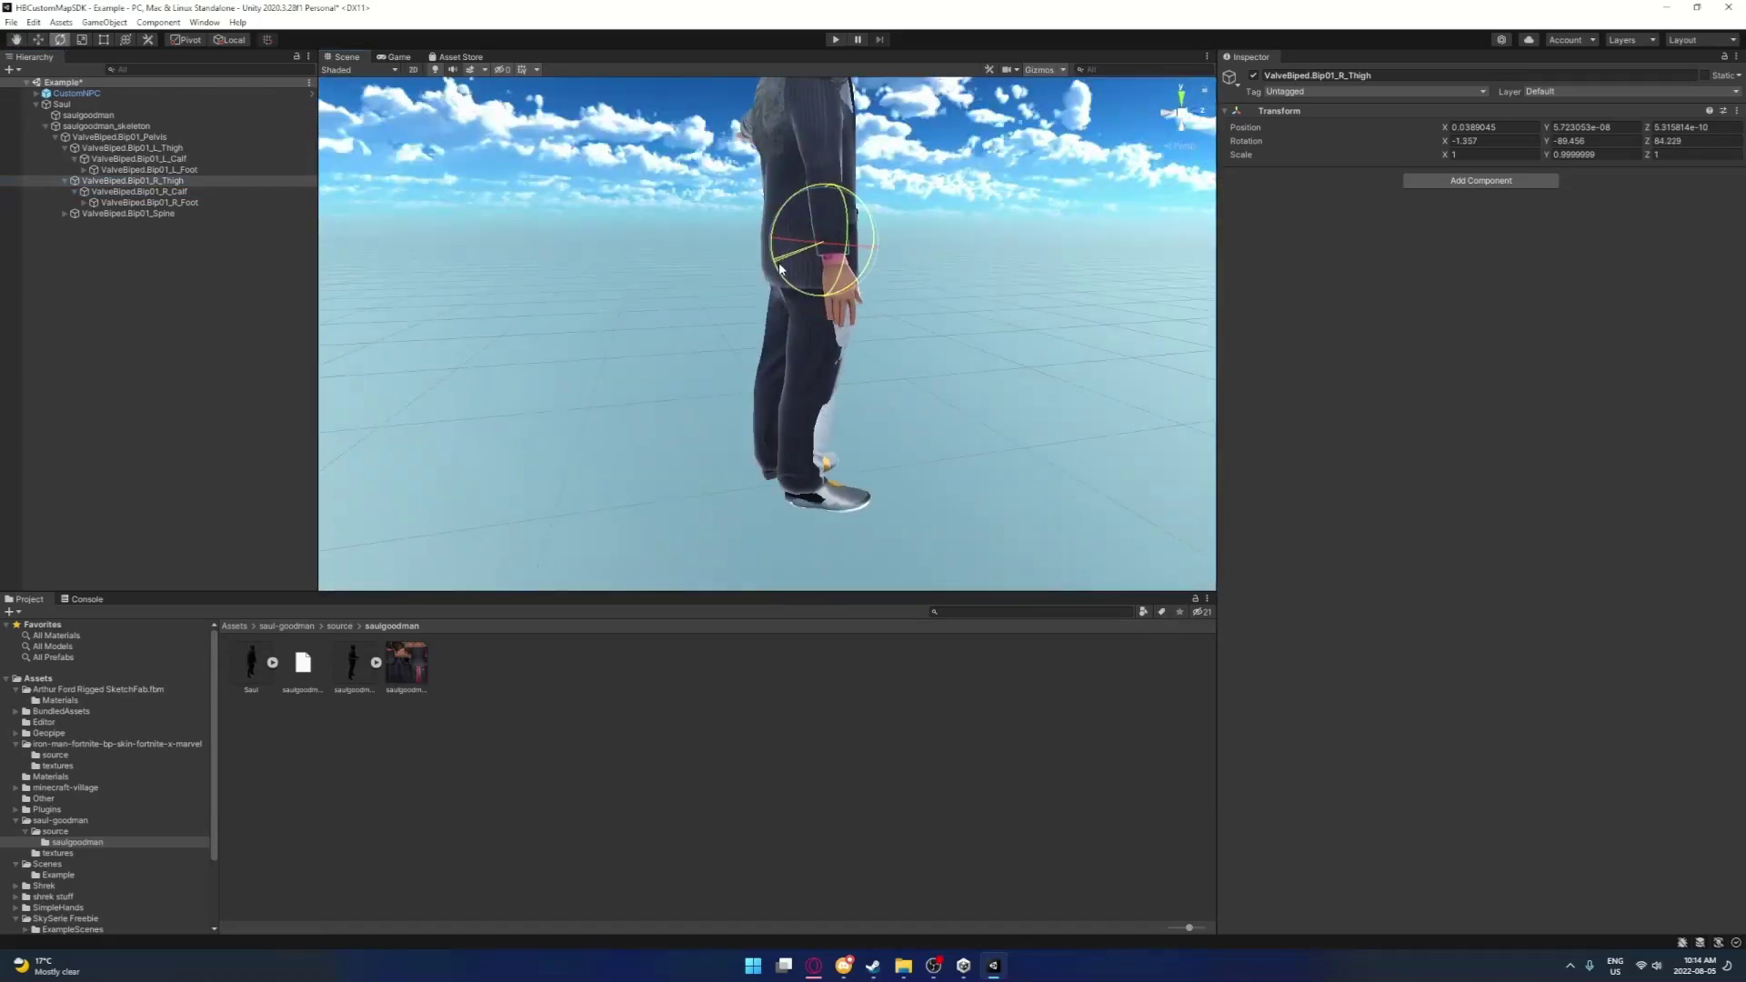
Readjust the rotation of ValveBiped.Bip01_L_Thigh so Saul's left leg overlaps the CustomNPC's leg
right_drag(779, 270, 510, 227)
click(133, 147)
drag(700, 296, 713, 302)
right_drag(713, 302, 791, 391)
click(62, 103)
key(w)
click(146, 181)
click(139, 158)
Expand the spine bones to the left clavicle and rotate ValveBiped.Bip01_L_UpperArm to match the CustomNPC's T-pose arm
click(65, 213)
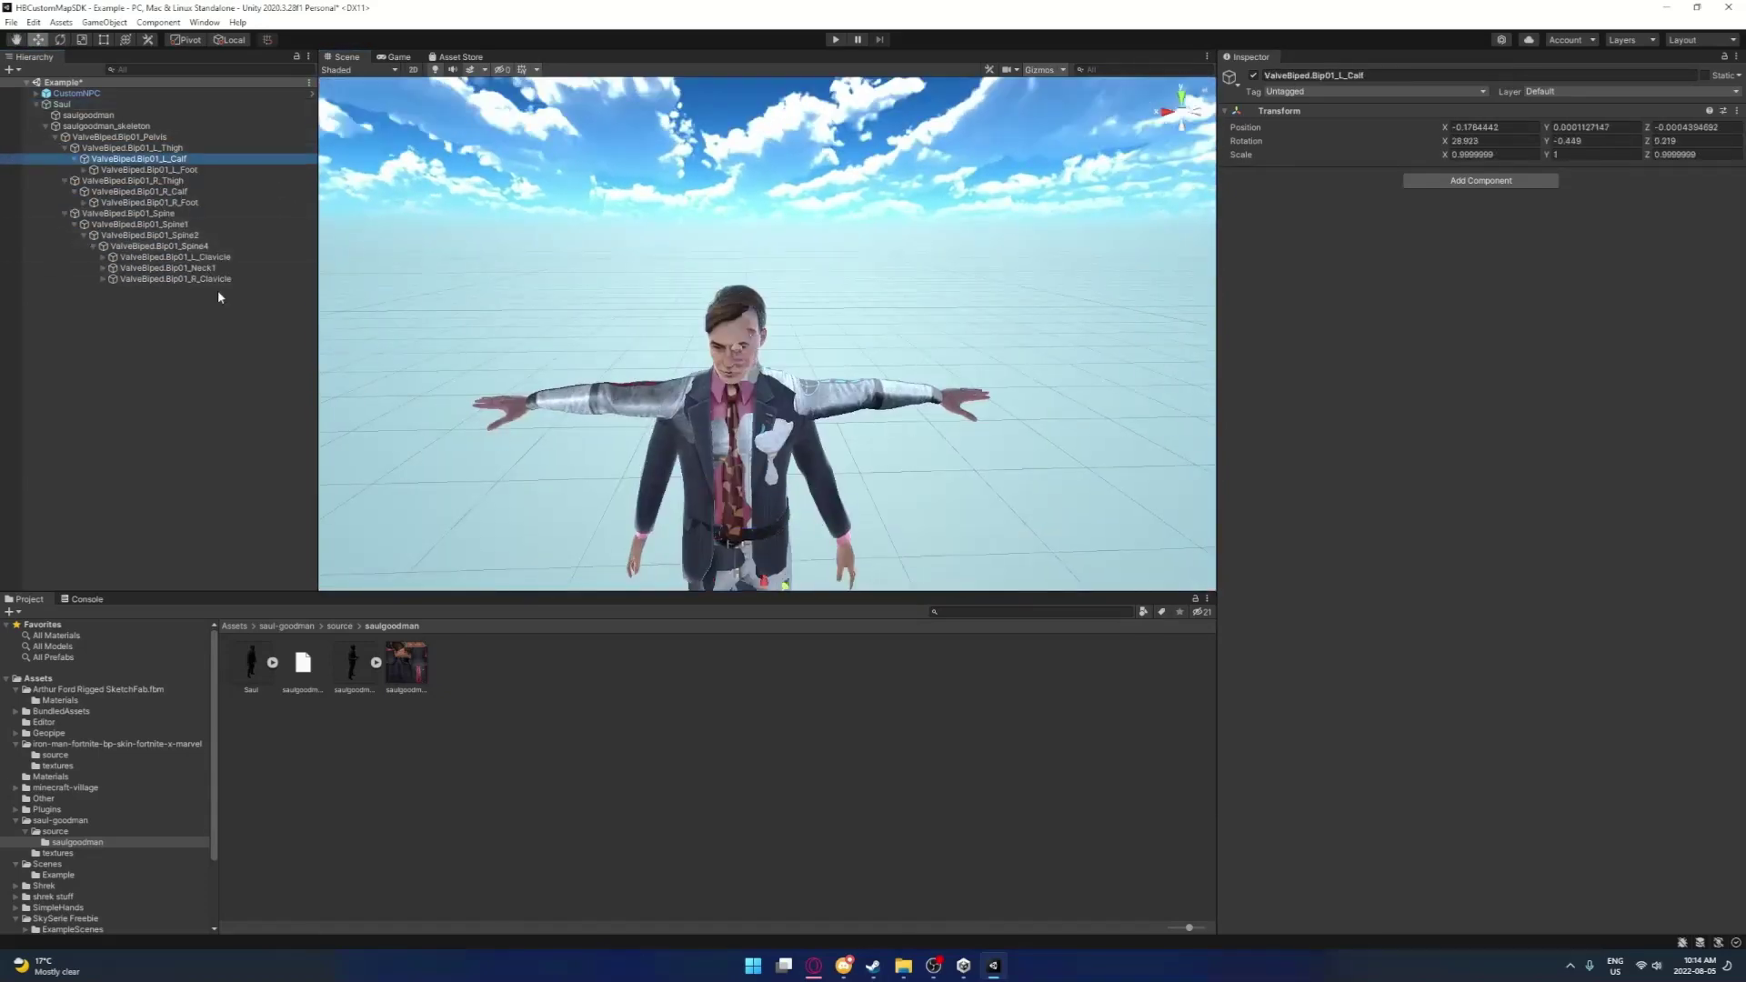
click(103, 257)
click(188, 267)
click(60, 39)
right_drag(637, 318, 782, 273)
click(158, 237)
click(172, 268)
drag(638, 270, 644, 277)
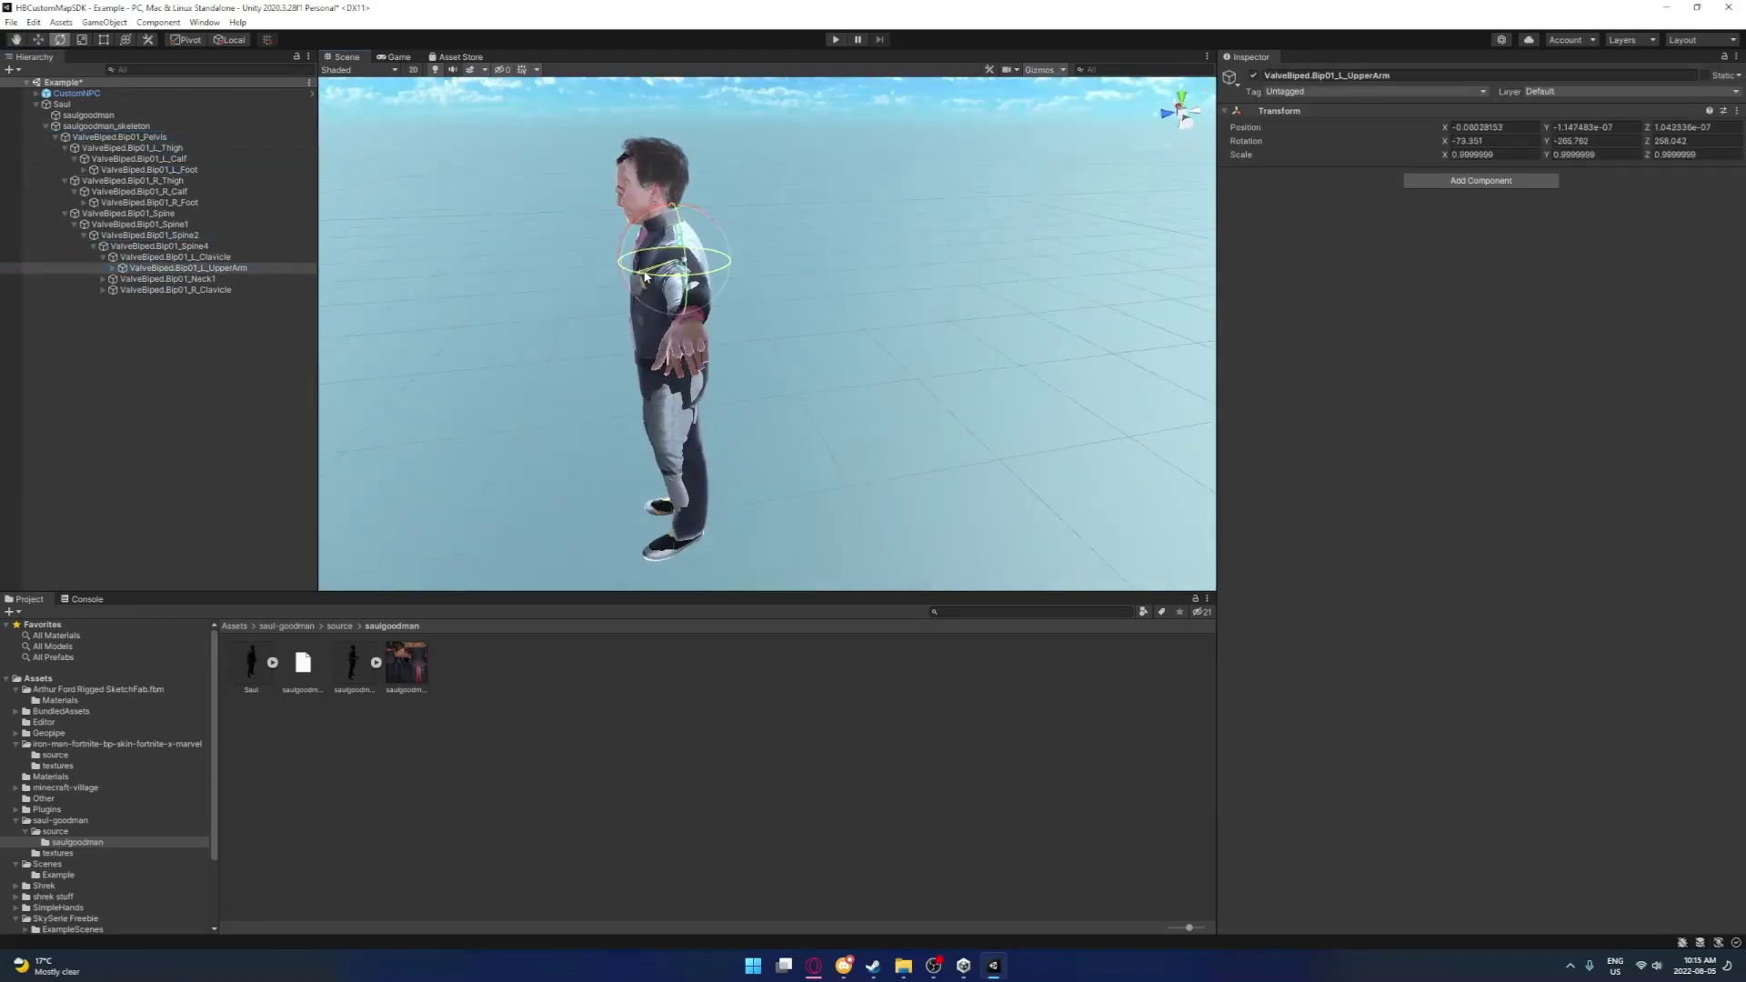
Expand the right clavicle and pose ValveBiped.Bip01_R_UpperArm to match the CustomNPC's T-pose arm
right_drag(644, 277, 691, 291)
click(103, 289)
click(163, 300)
right_drag(718, 207, 538, 287)
click(755, 329)
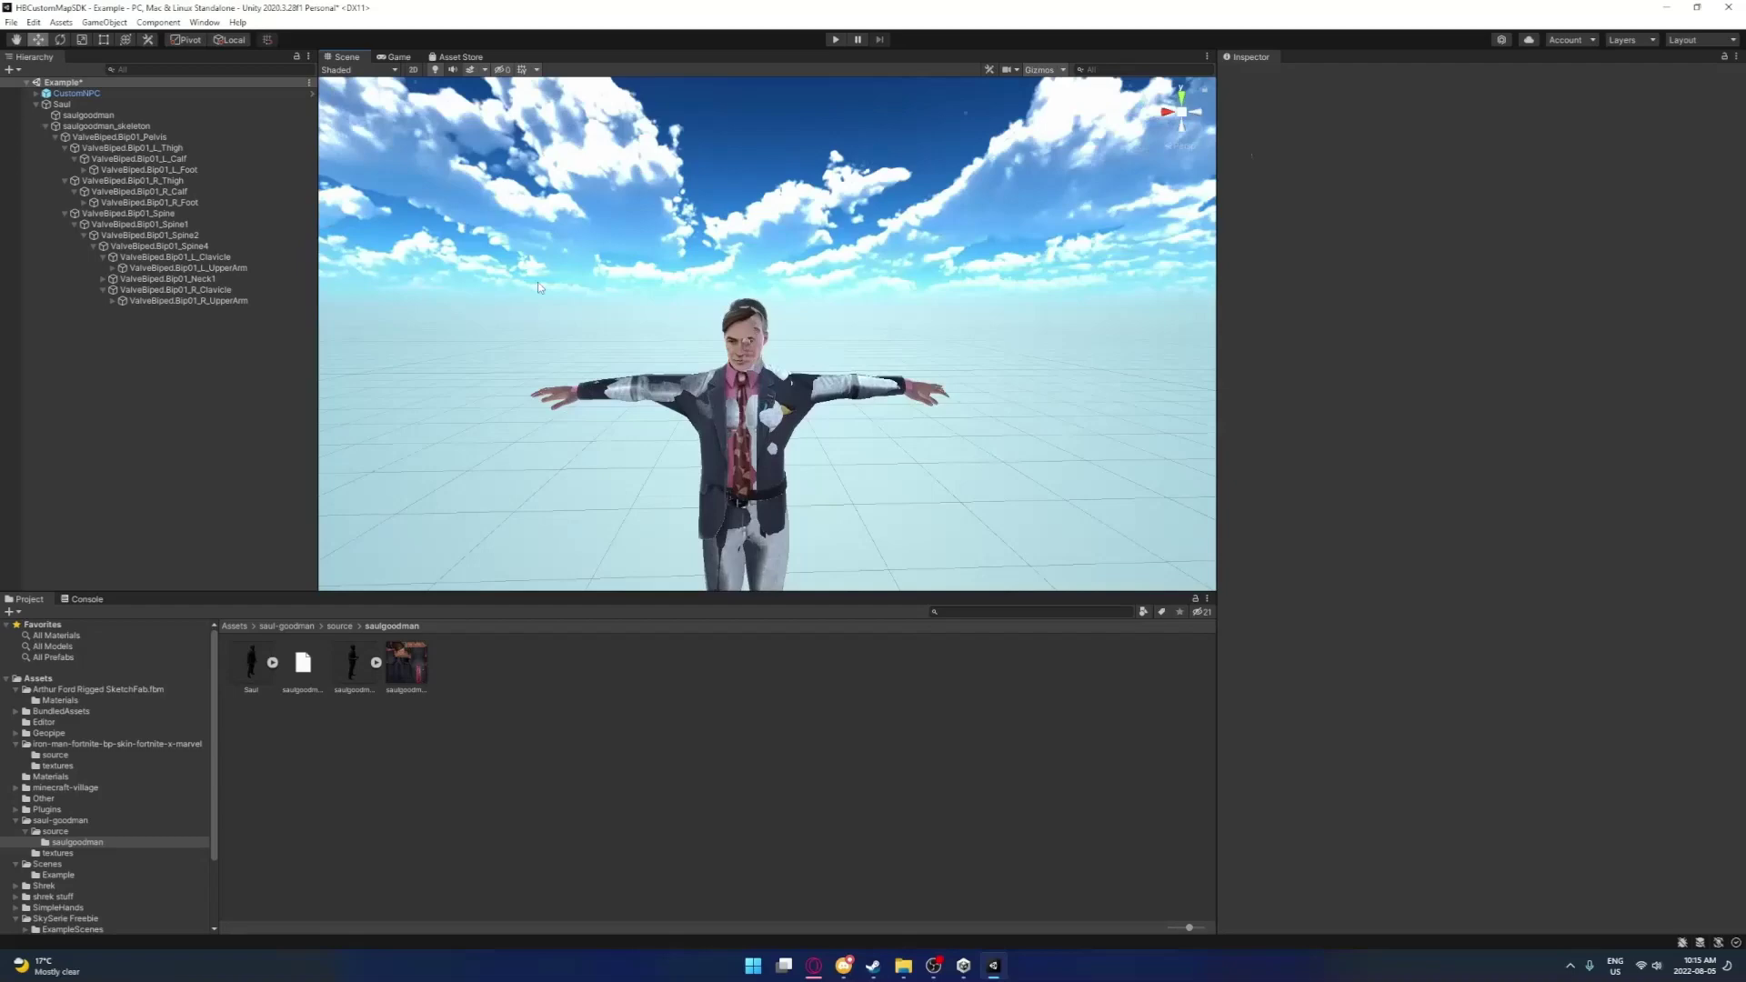
Collapse all expanded bones under saulgoodman_skeleton in the scene hierarchy
click(74, 158)
click(74, 180)
click(74, 202)
click(75, 191)
click(64, 169)
click(55, 136)
click(84, 116)
click(84, 124)
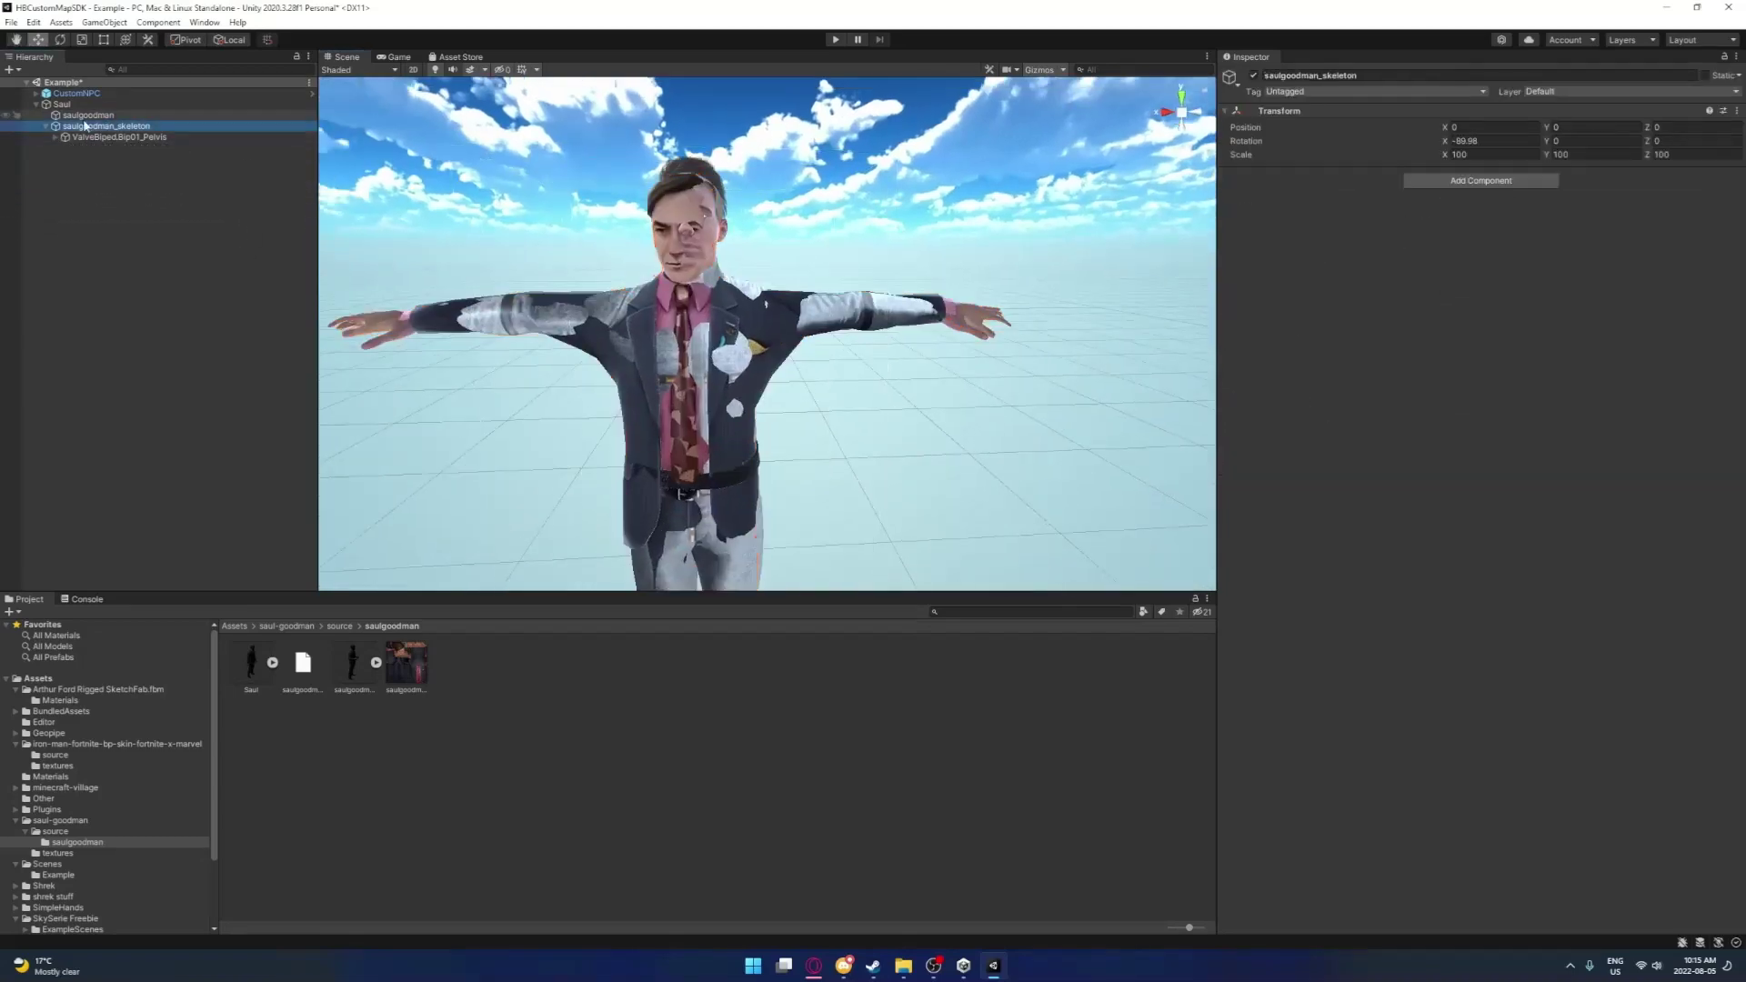
click(45, 125)
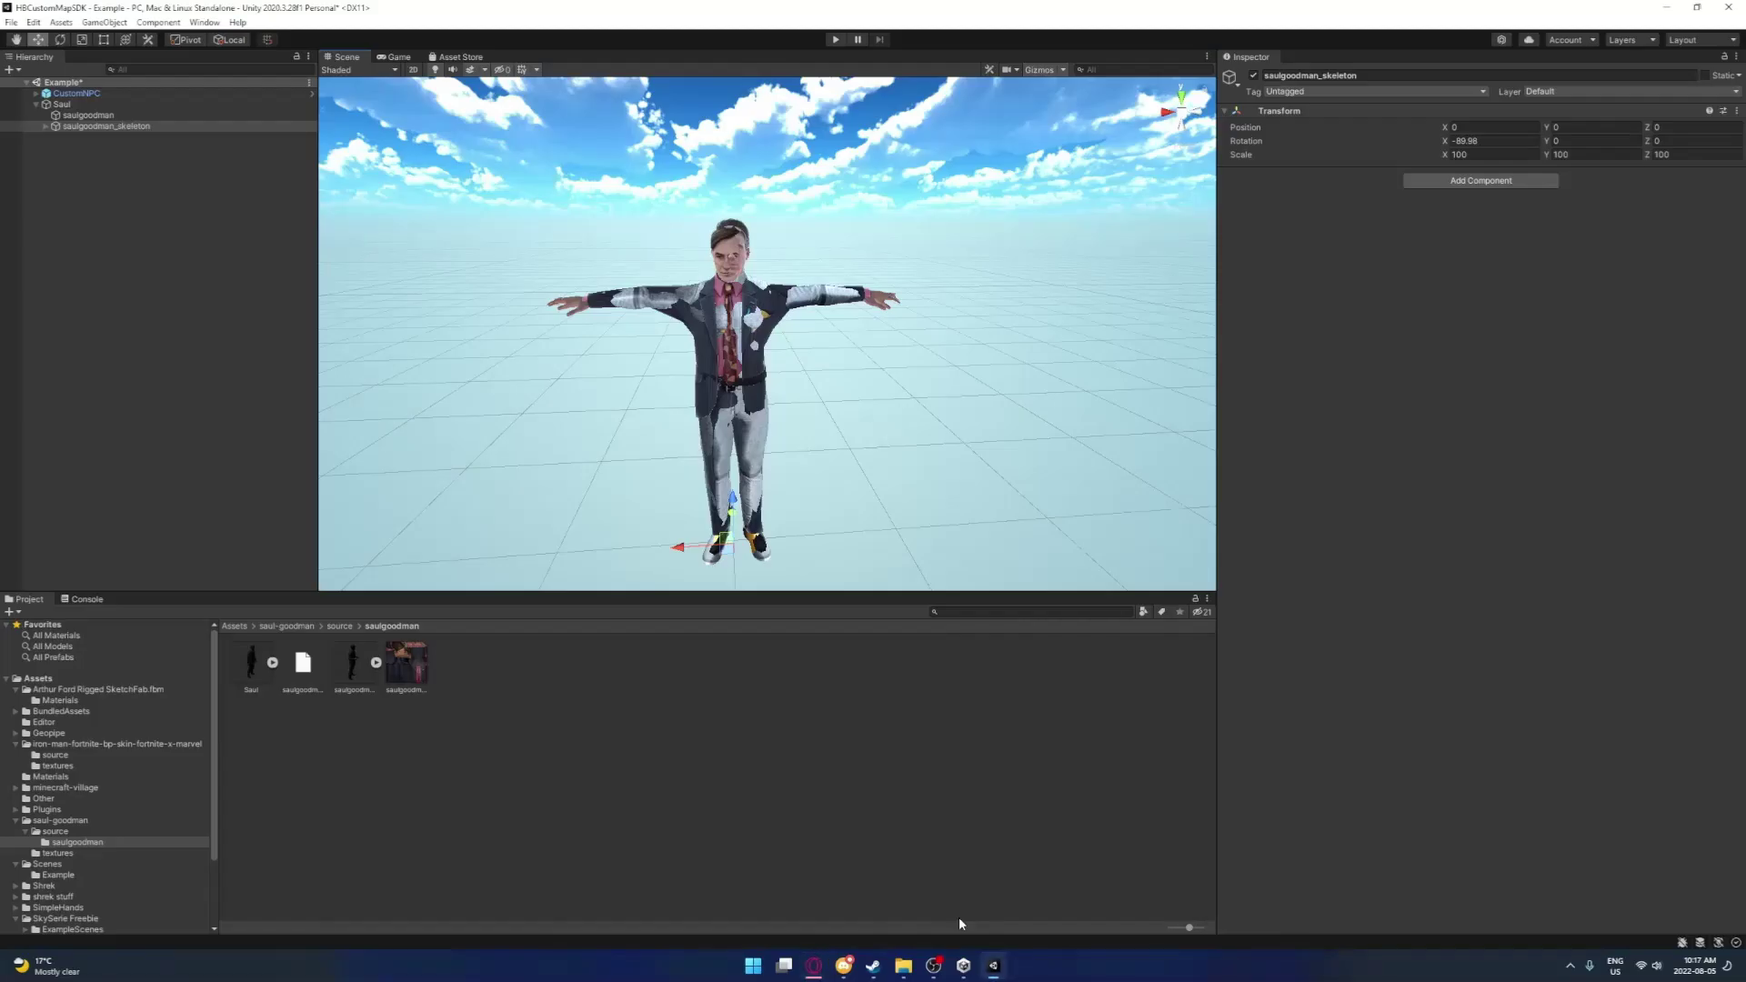
Expand CustomNPC in the scene hierarchy and unpack its prefab
right_drag(732, 311, 706, 316)
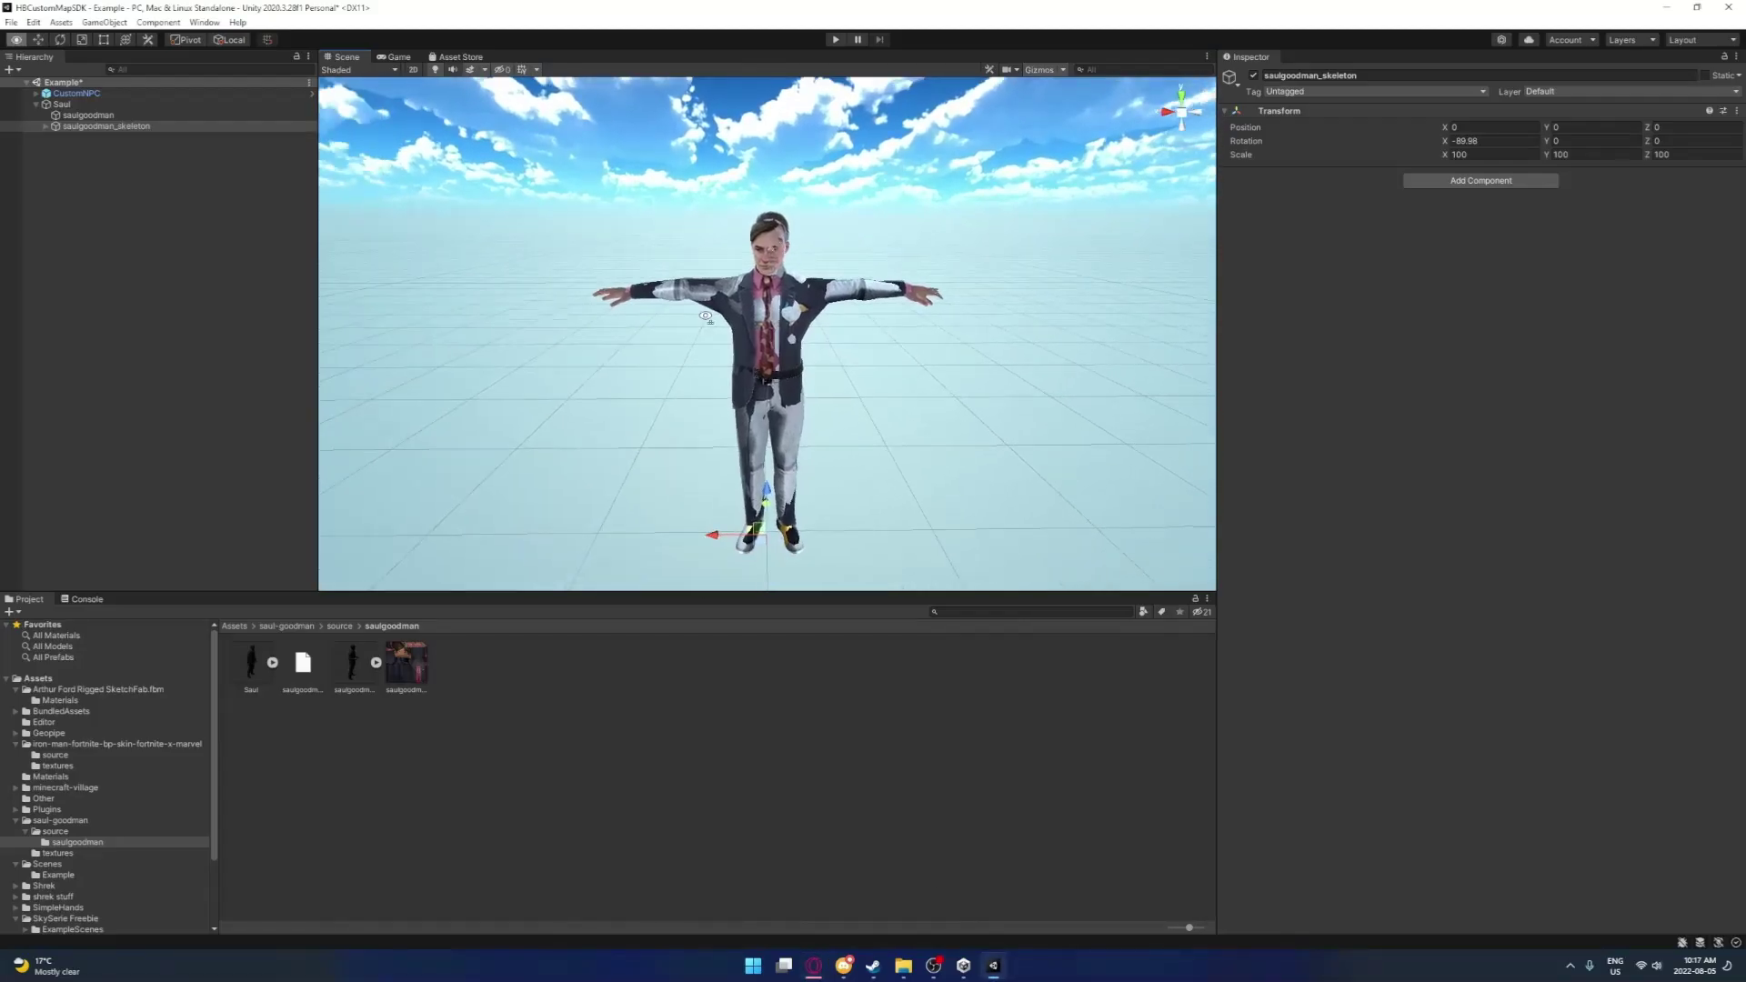
click(93, 115)
click(36, 93)
right_click(73, 94)
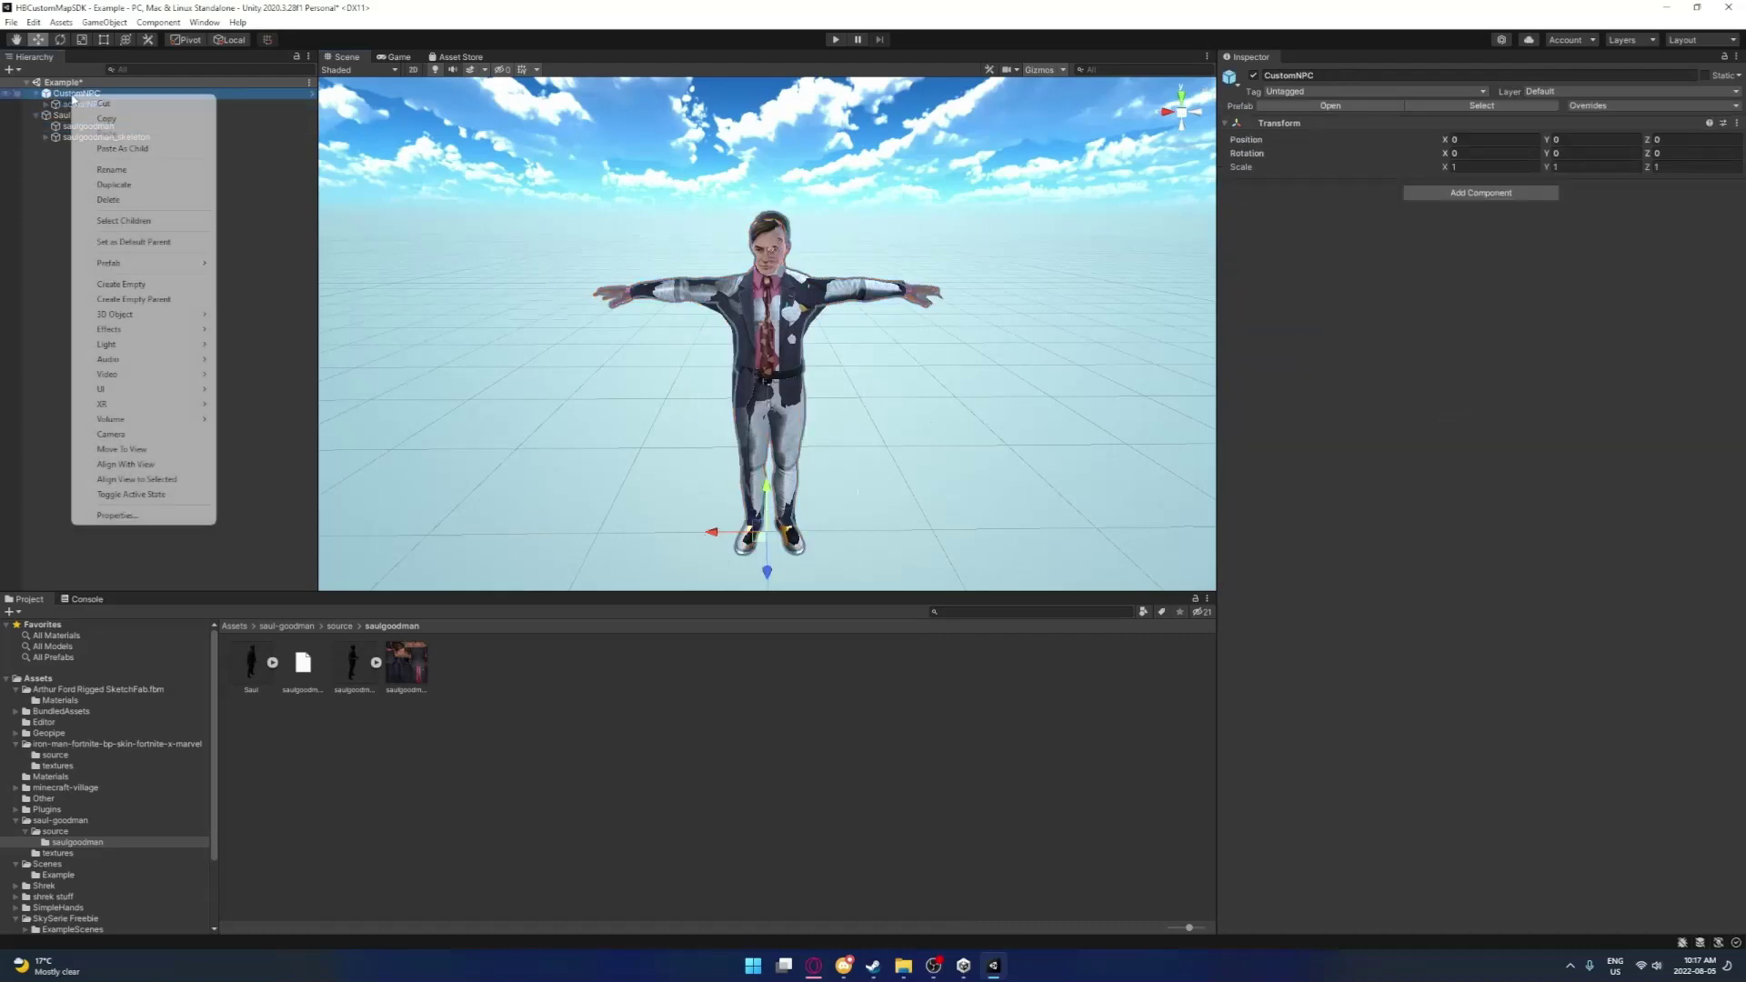
mouse_move(136, 263)
click(273, 336)
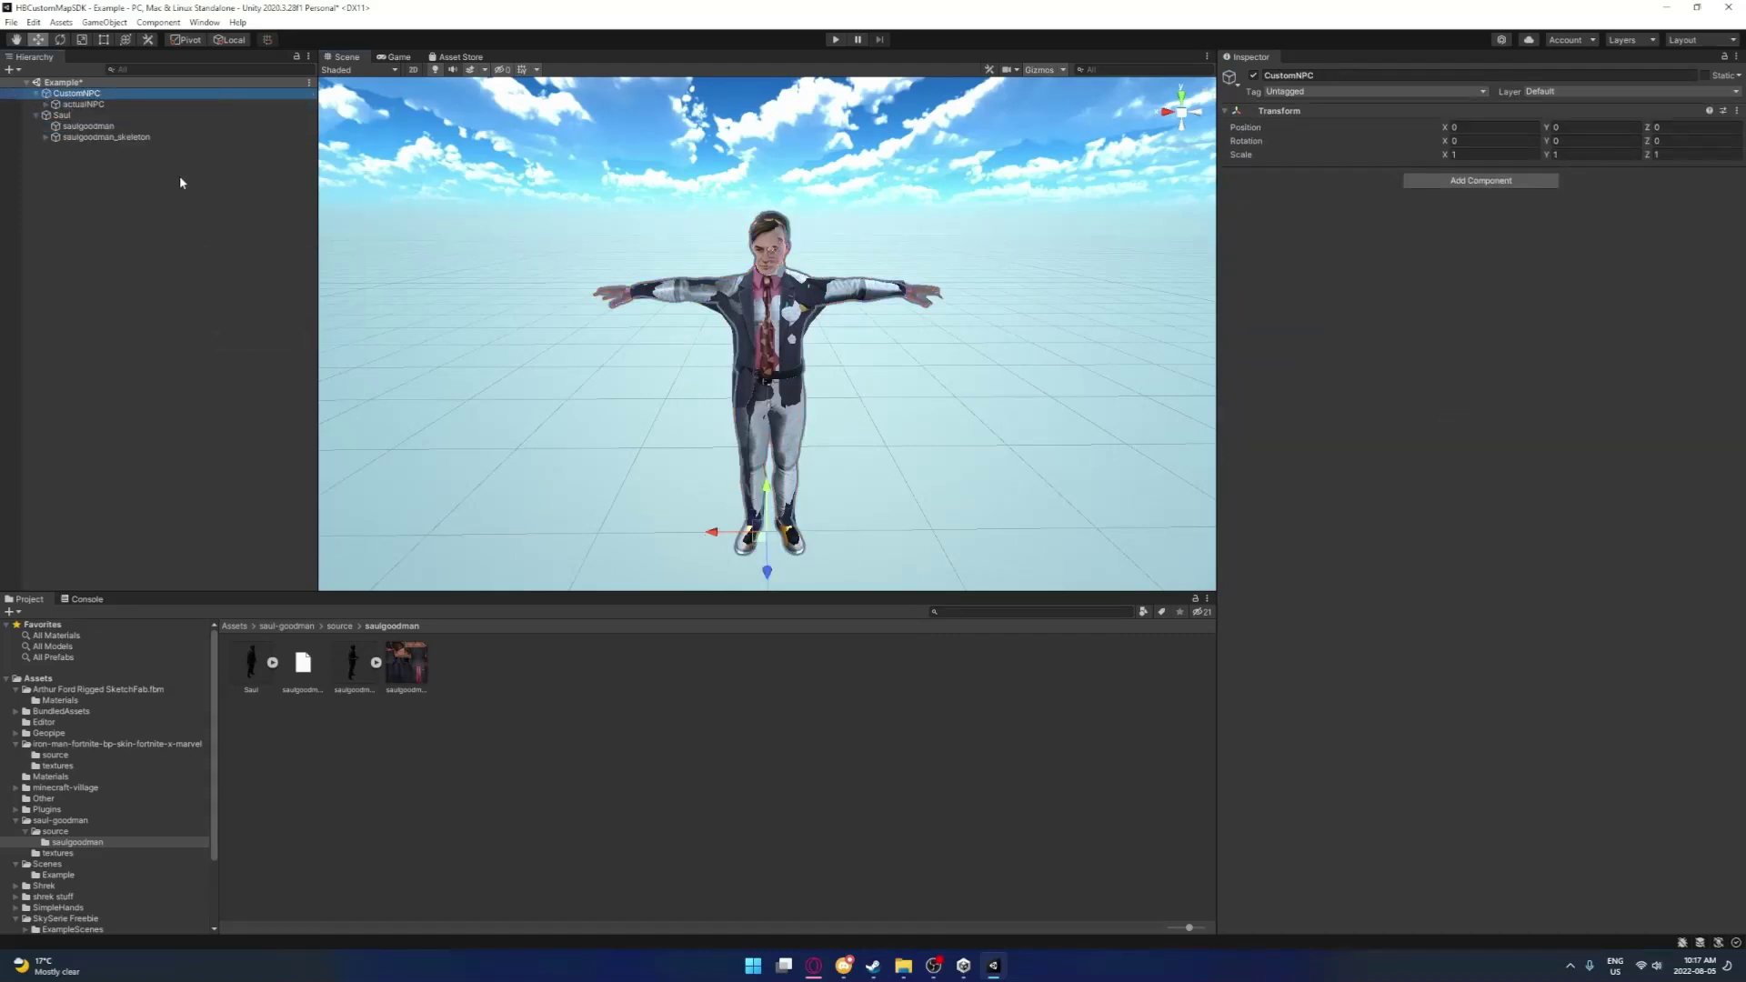
Expand actualNPC, NPC and Mesh inside CustomNPC, and move the saulgoodman mesh into the Mesh group
scroll(612, 272, up, 5)
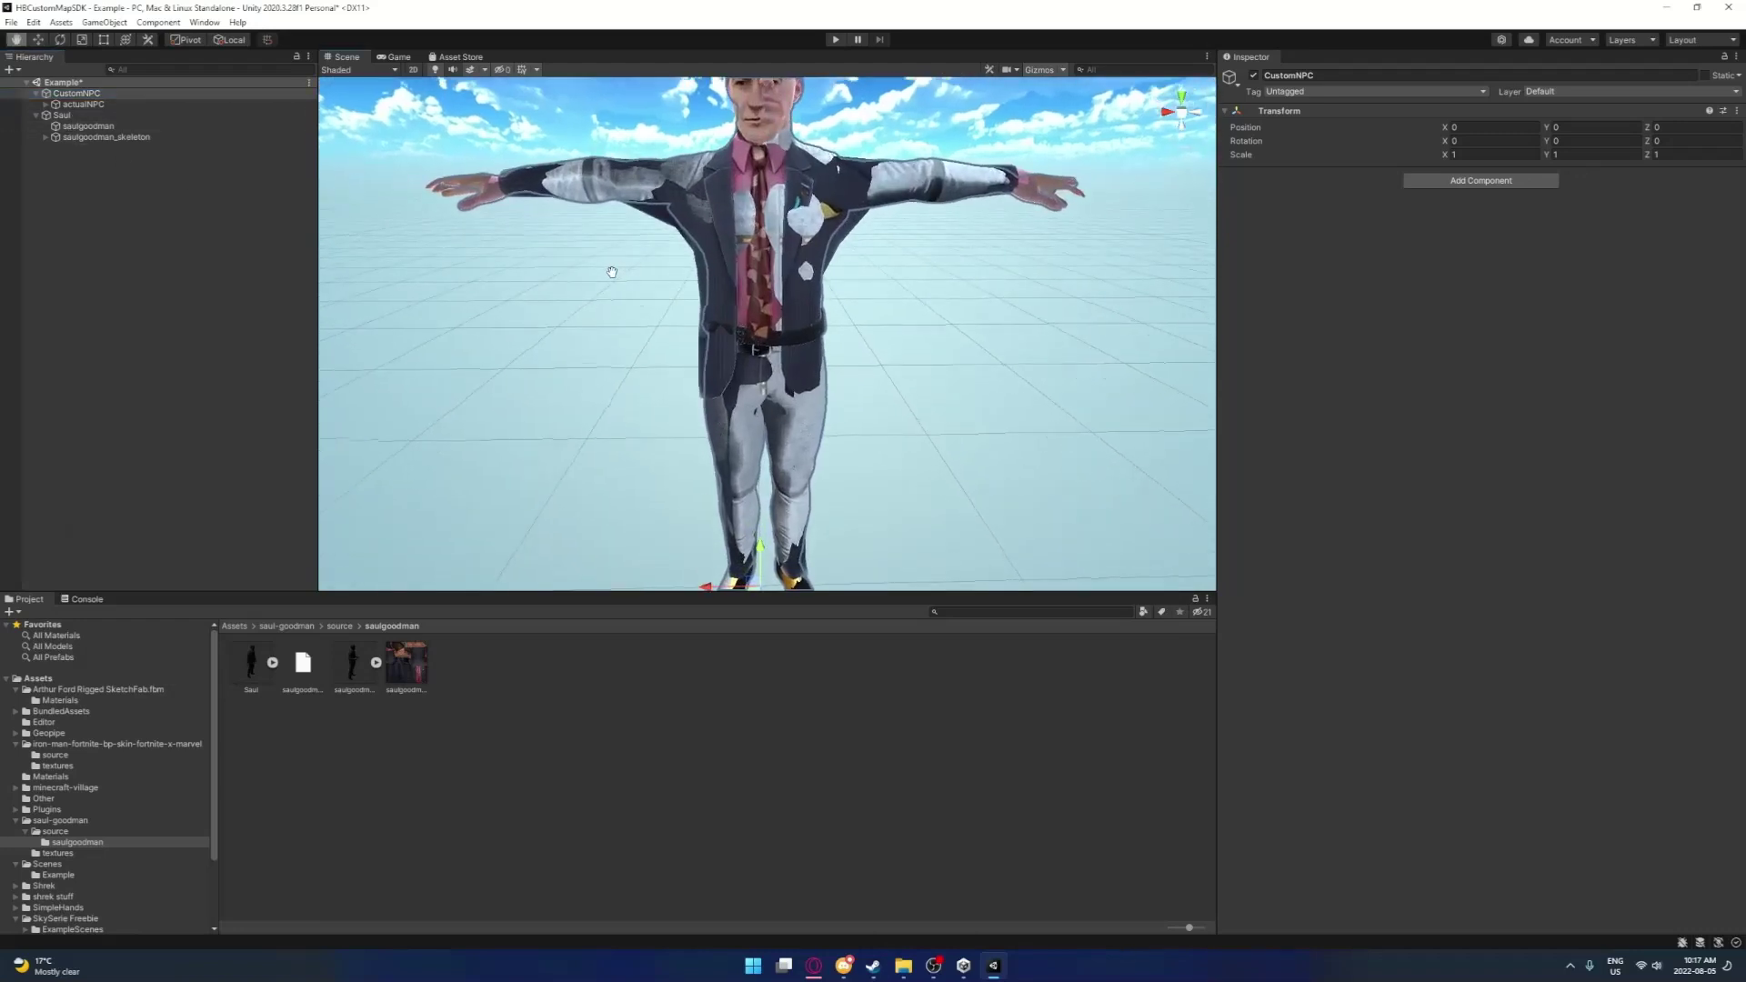
click(45, 105)
click(55, 115)
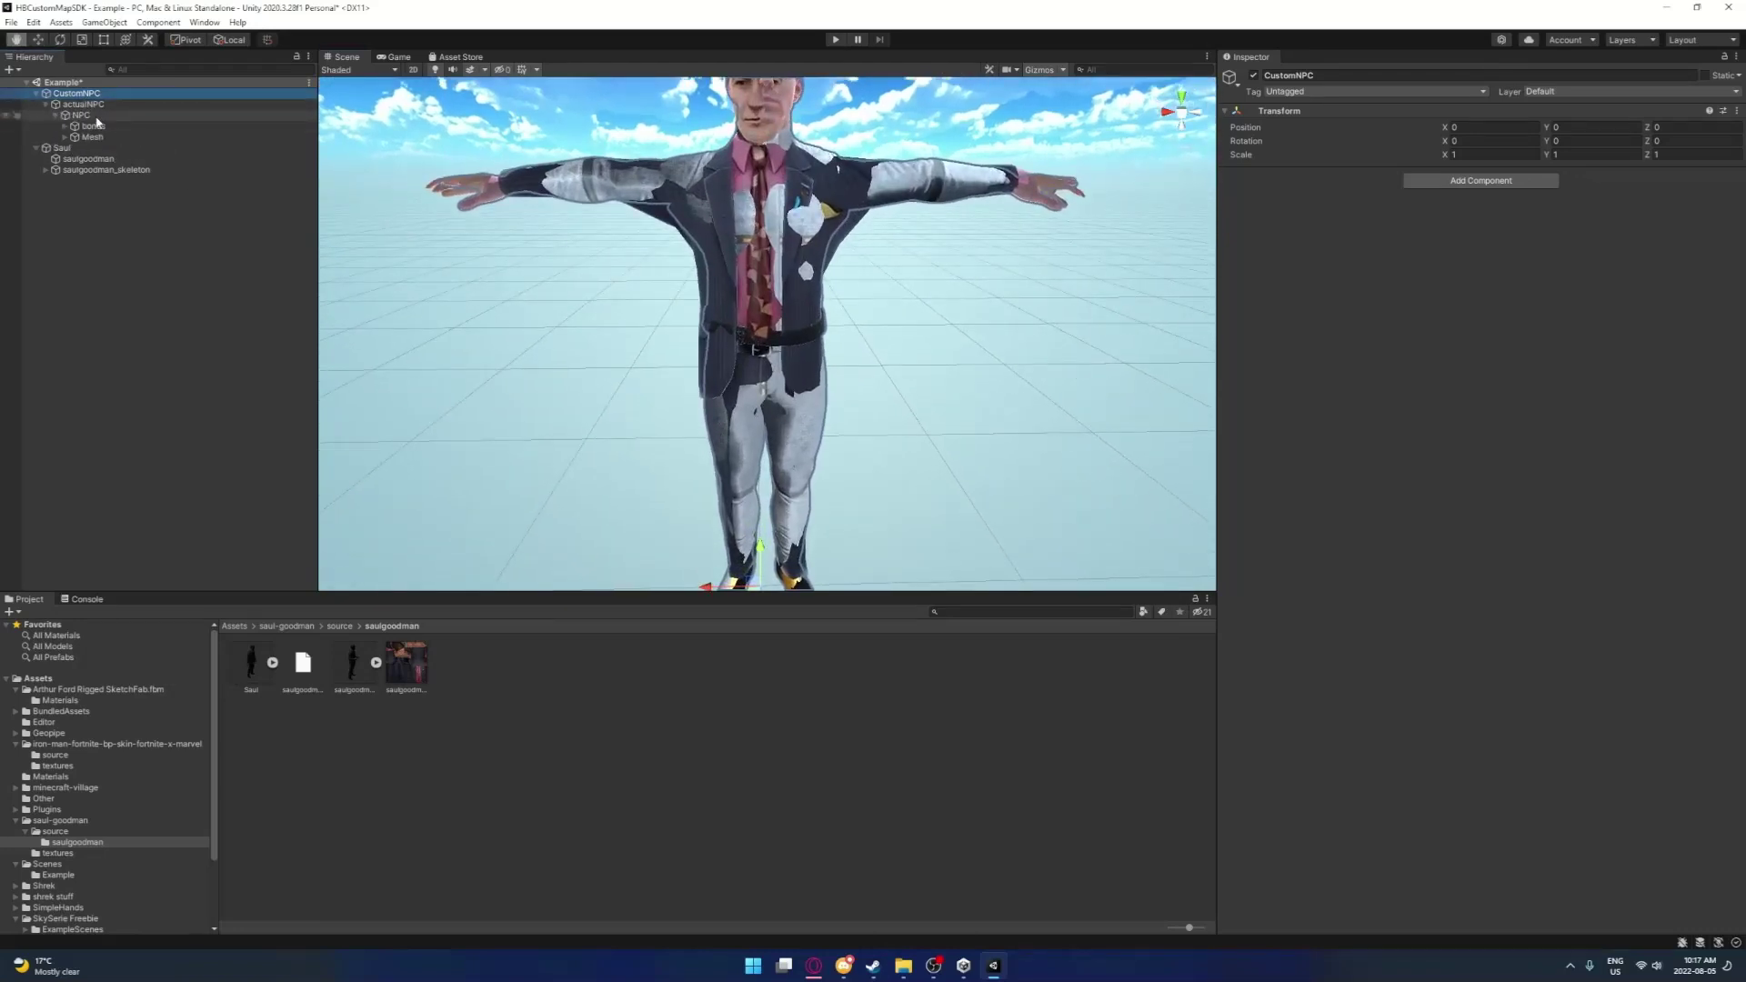
click(64, 138)
click(89, 237)
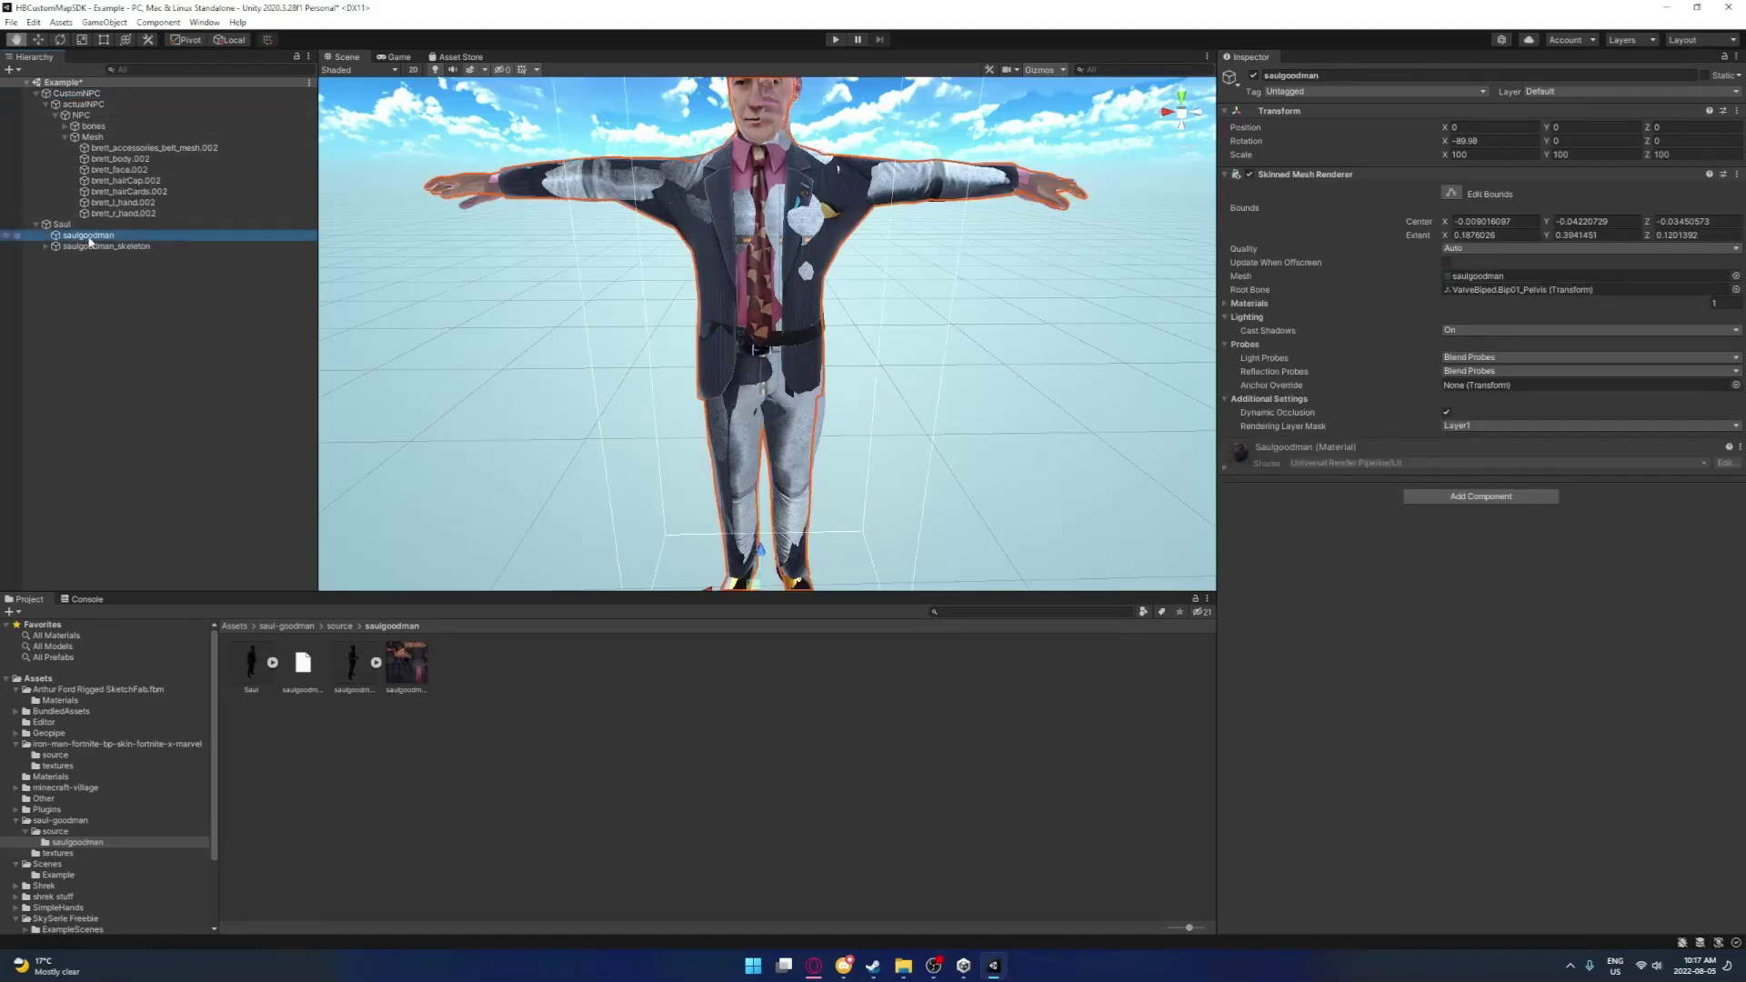
drag(100, 150, 102, 148)
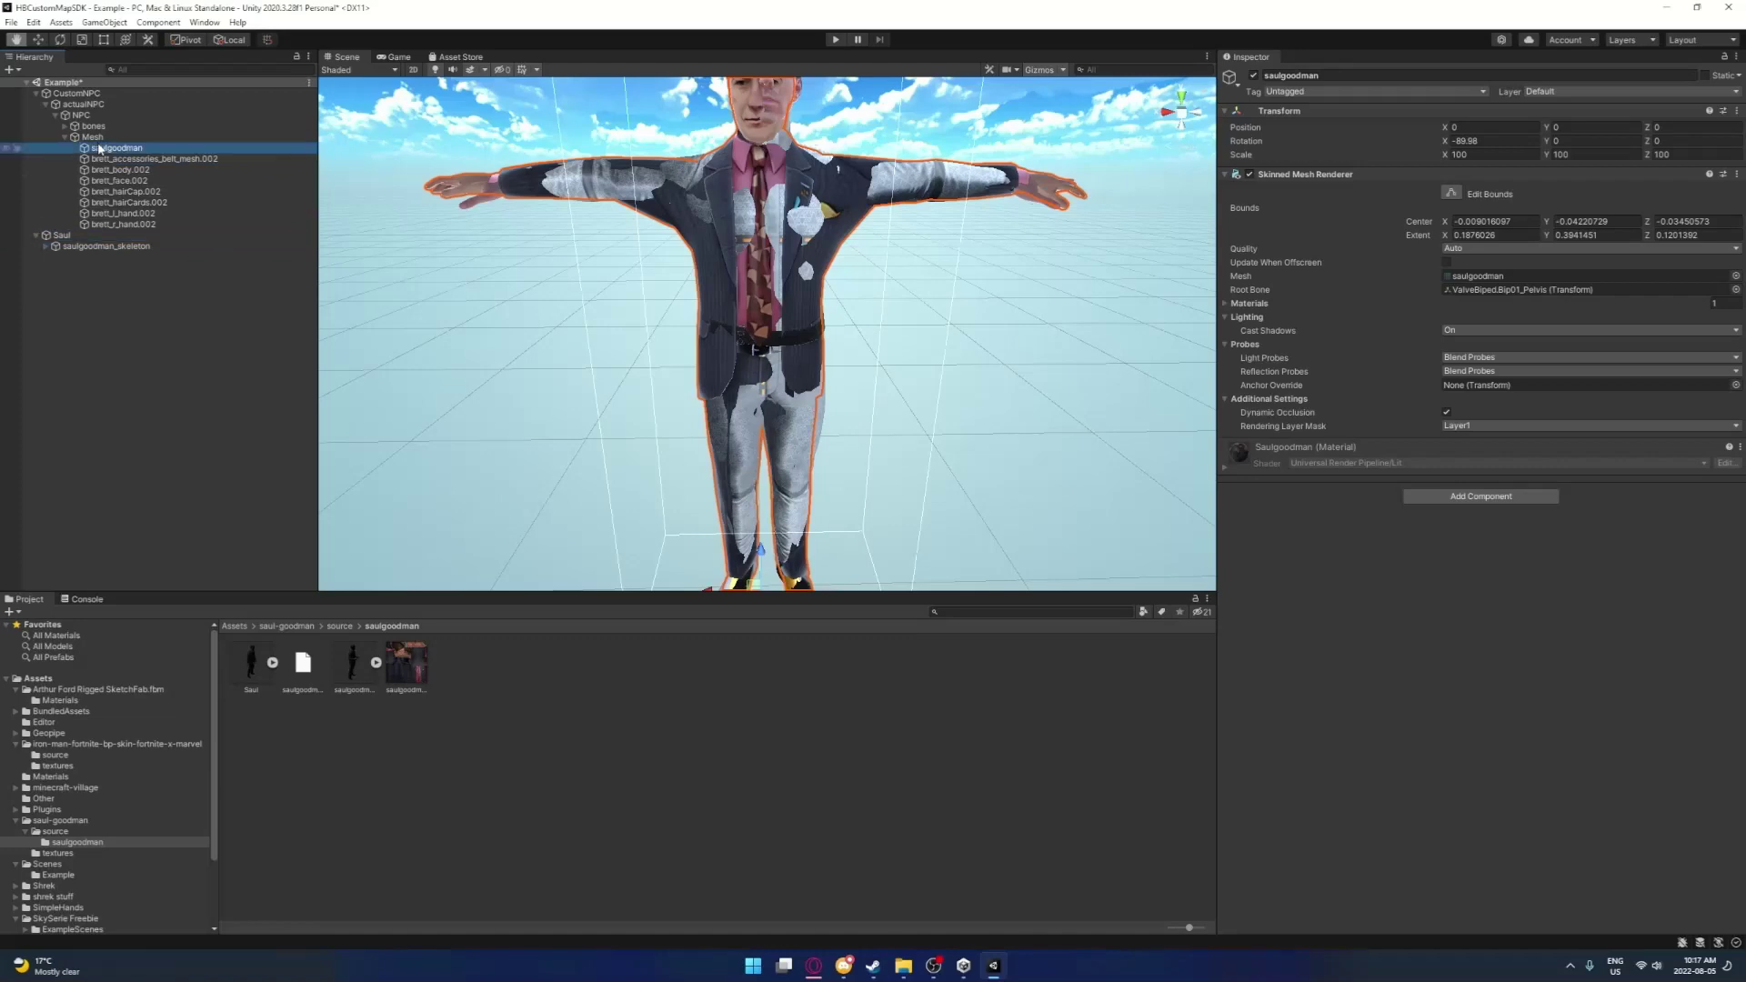
Delete all the original brett meshes from the CustomNPC's Mesh group, keeping only saulgoodman, and collapse the group
click(127, 159)
shift+click(109, 224)
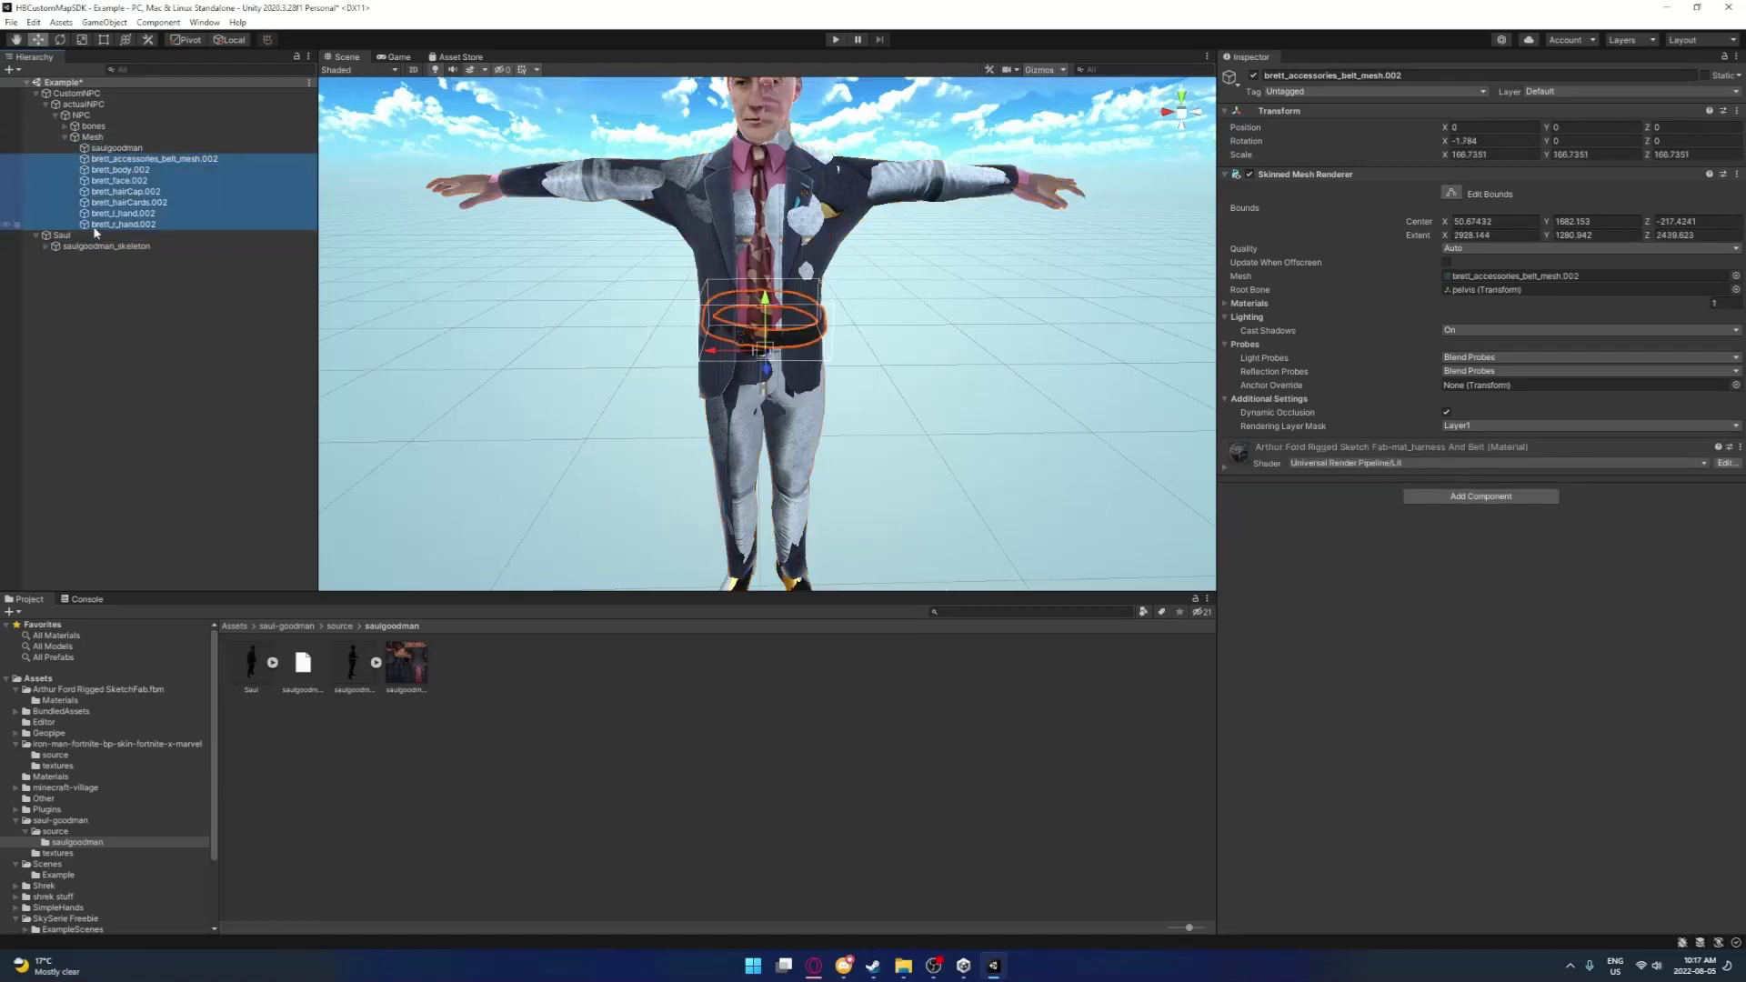
right_click(116, 193)
click(153, 297)
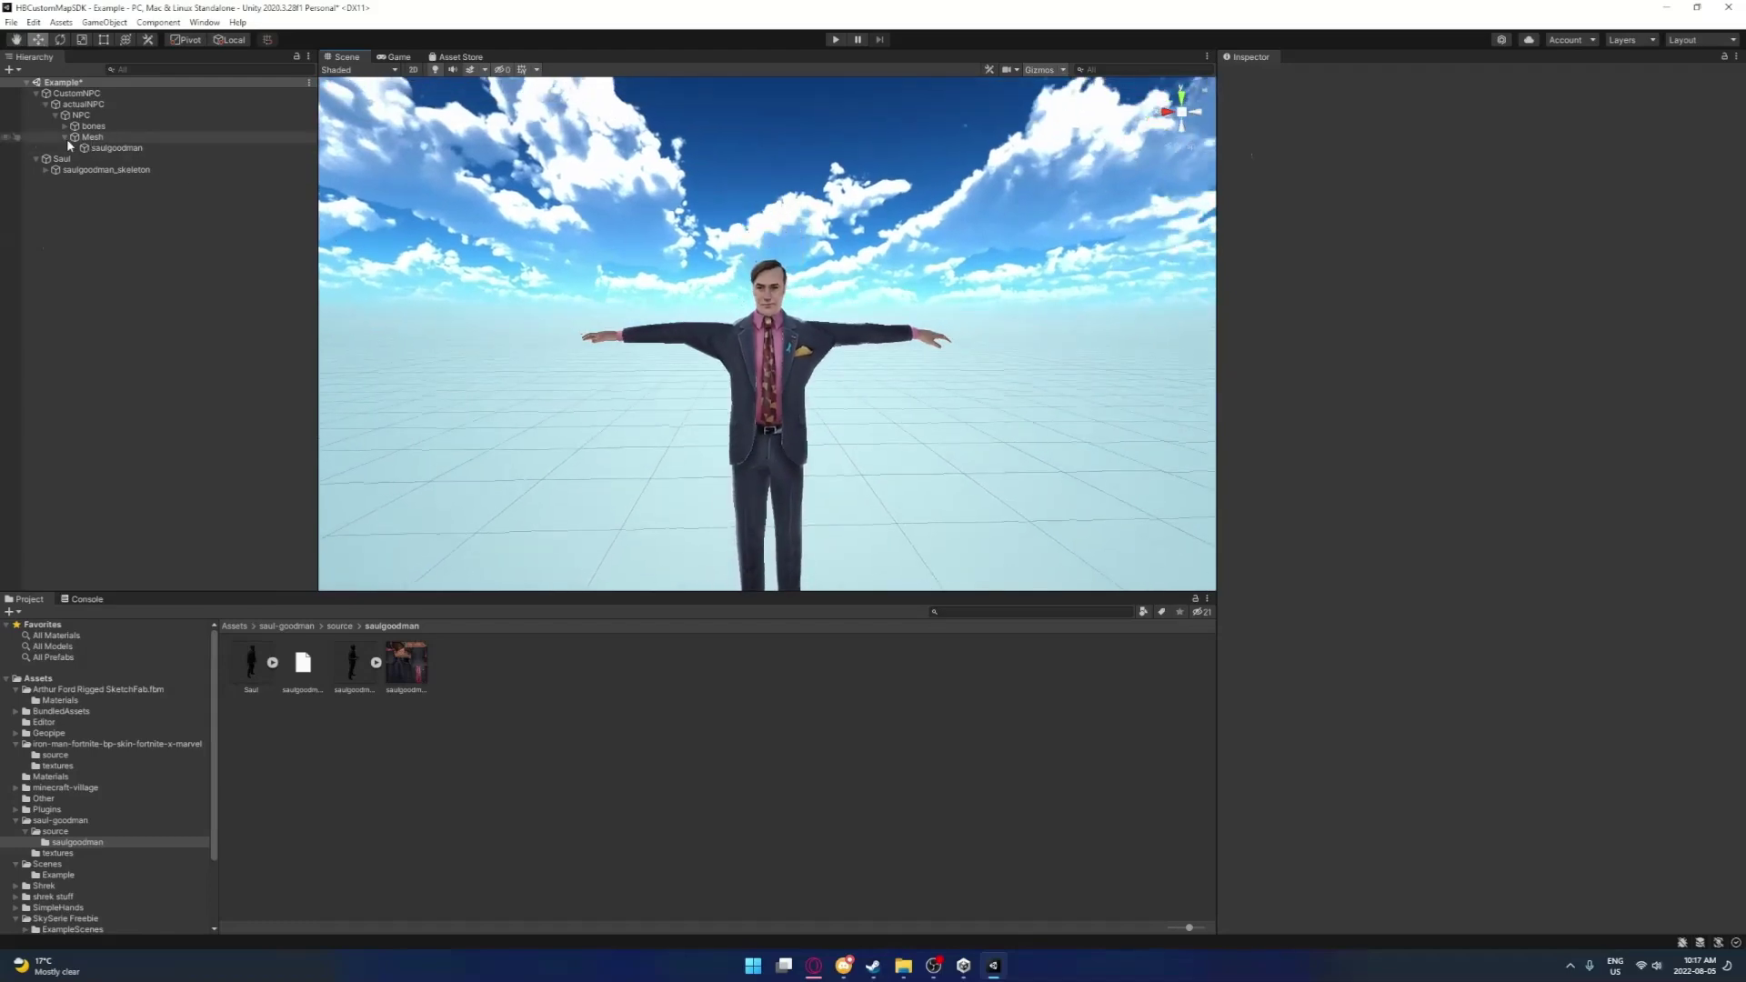
click(62, 137)
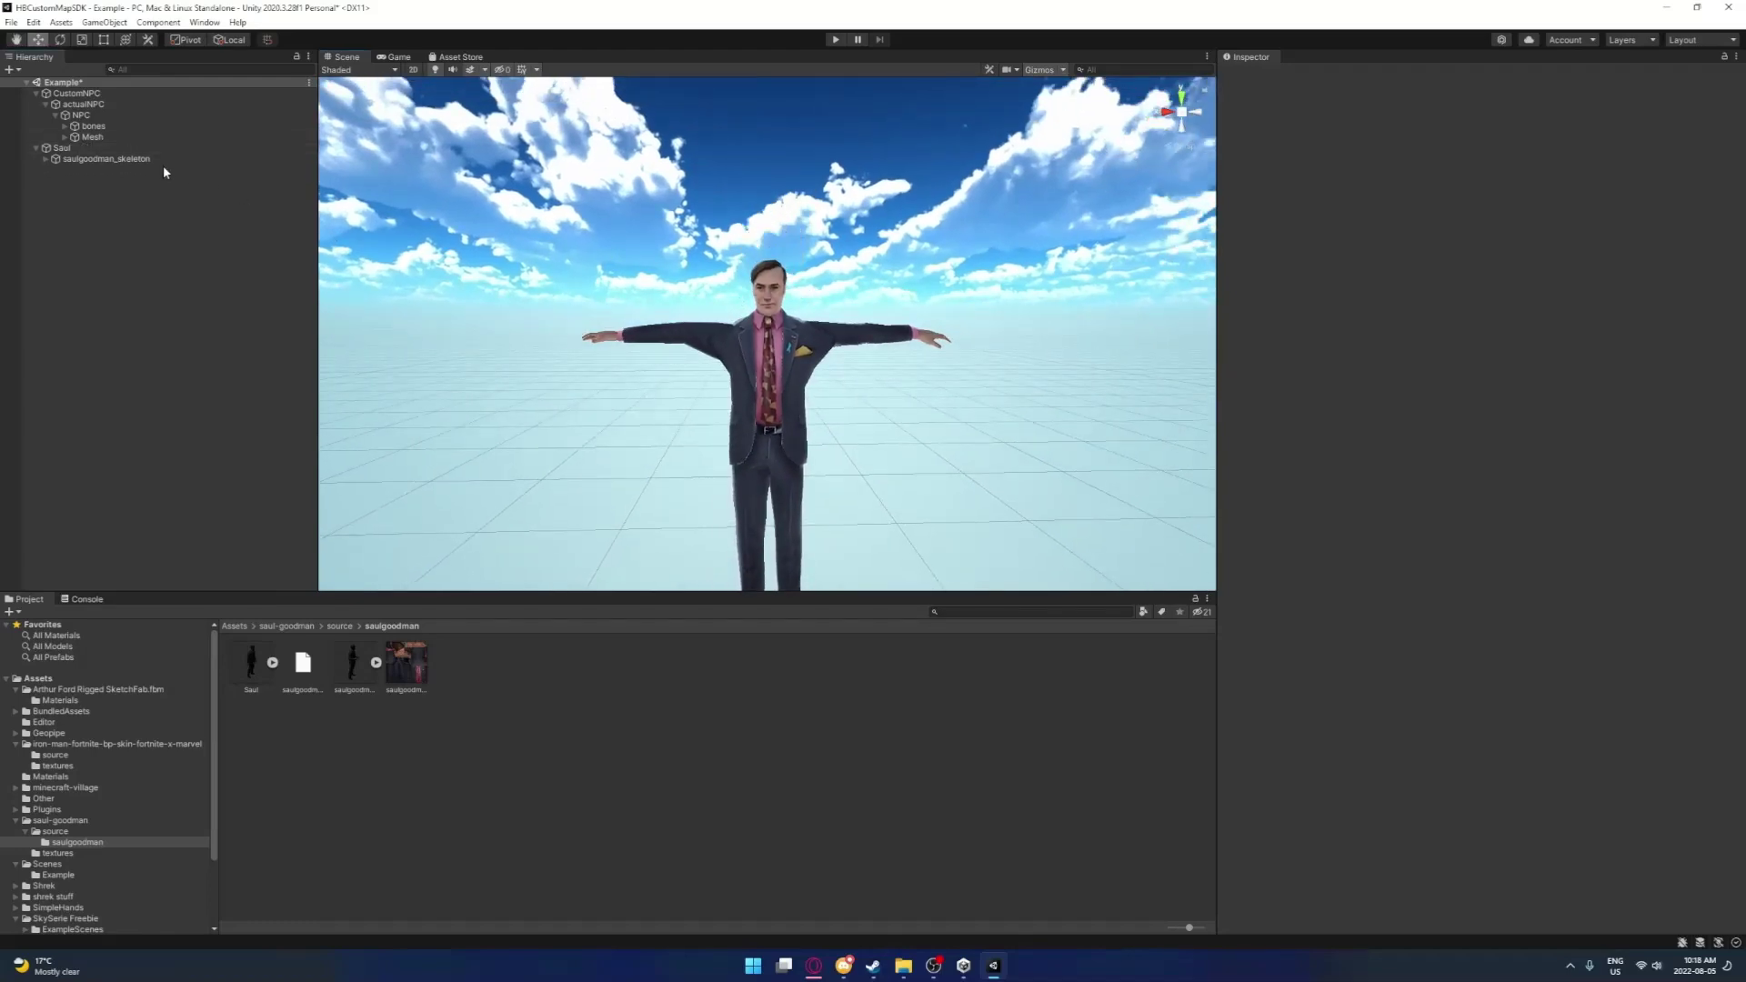
Expand CustomNPC's bones group and saulgoodman_skeleton, and parent ValveBiped.Bip01_Pelvis under the pelvis bone
click(64, 125)
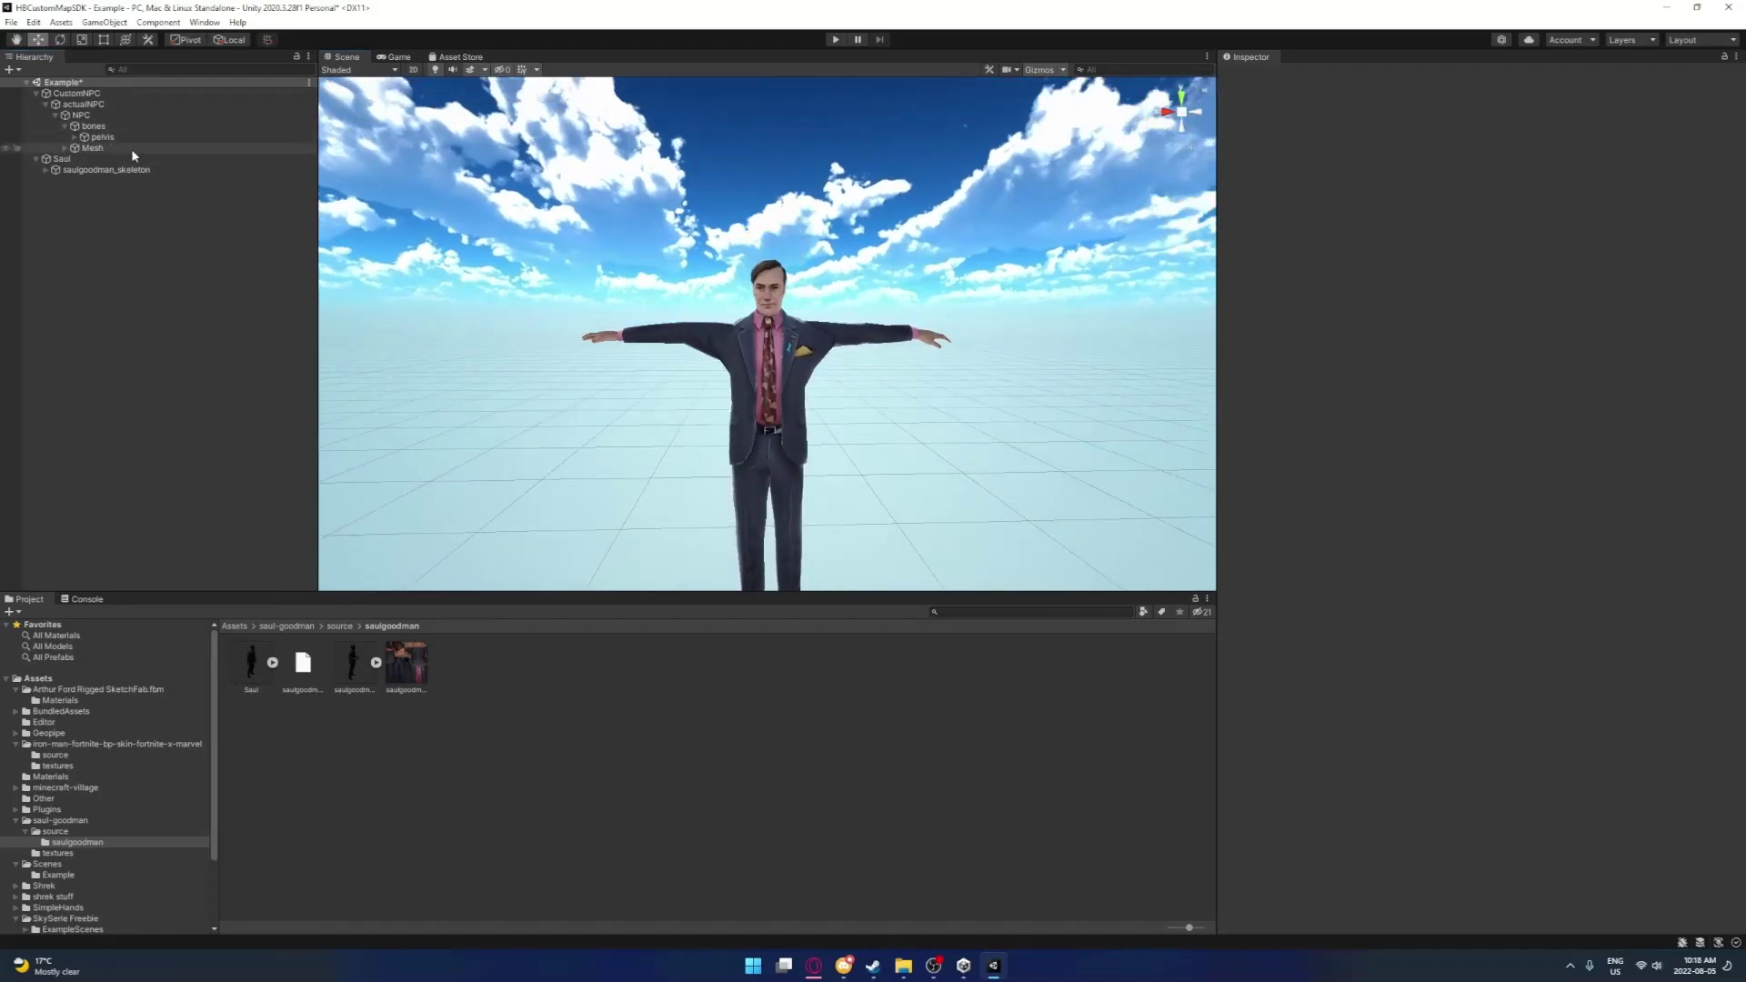
click(44, 169)
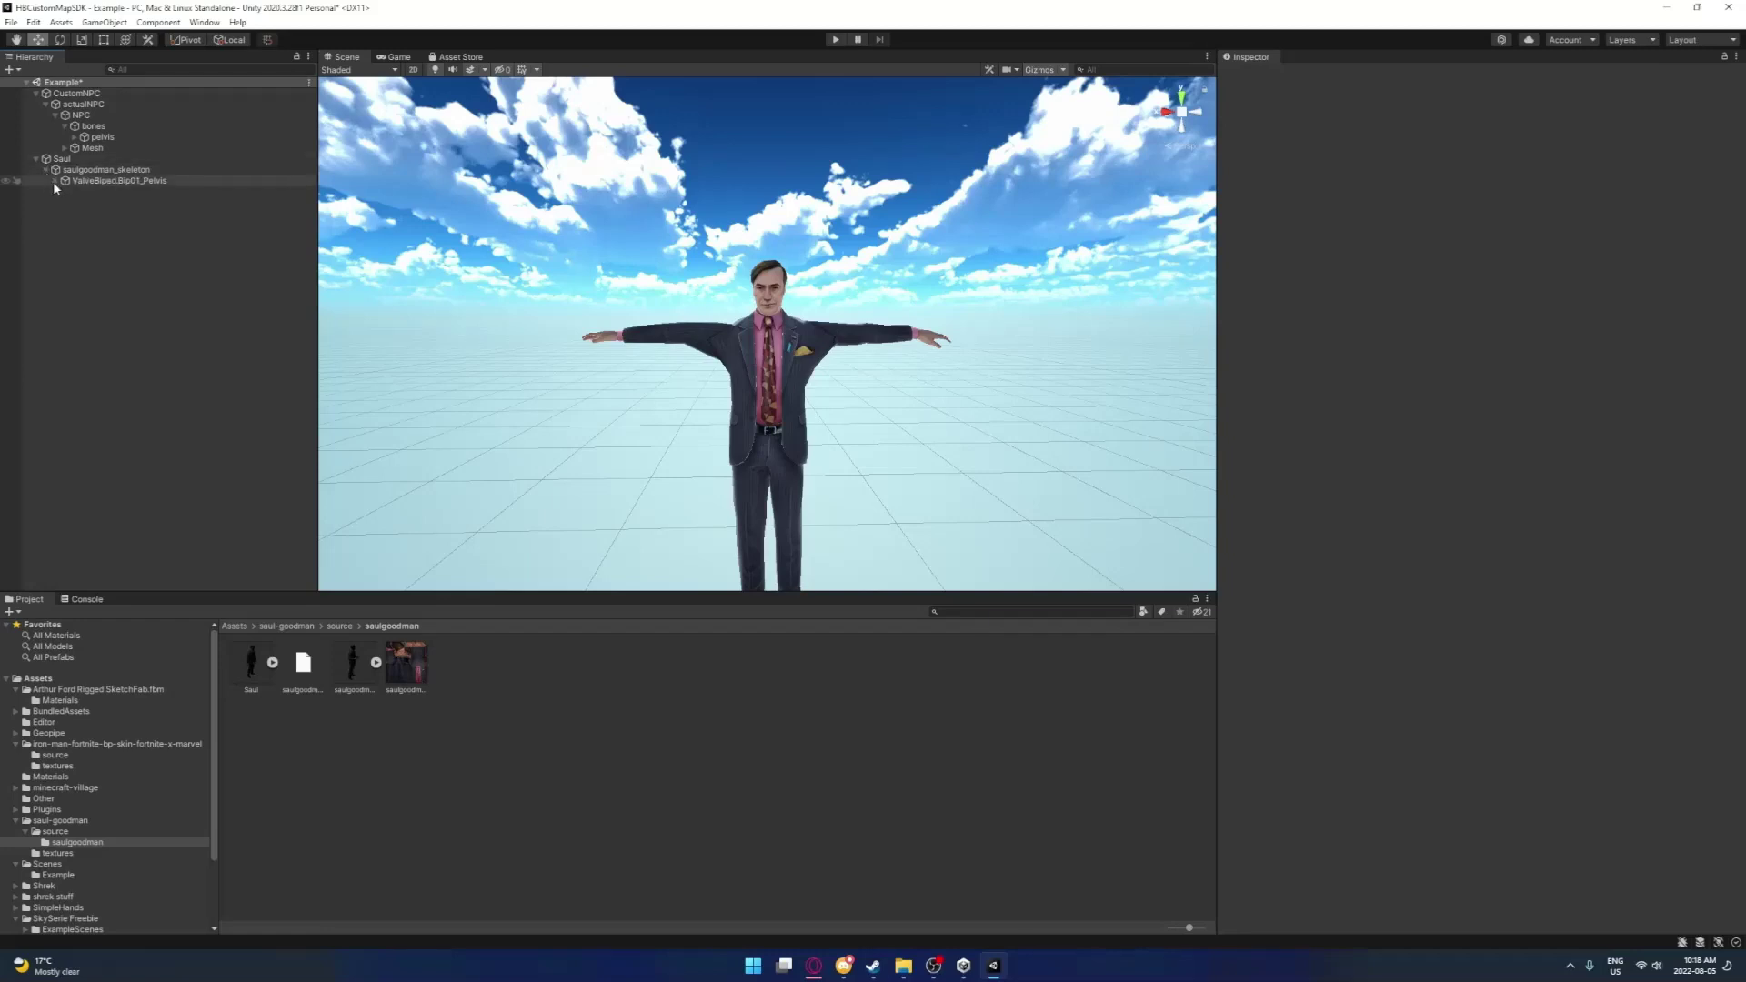
click(91, 181)
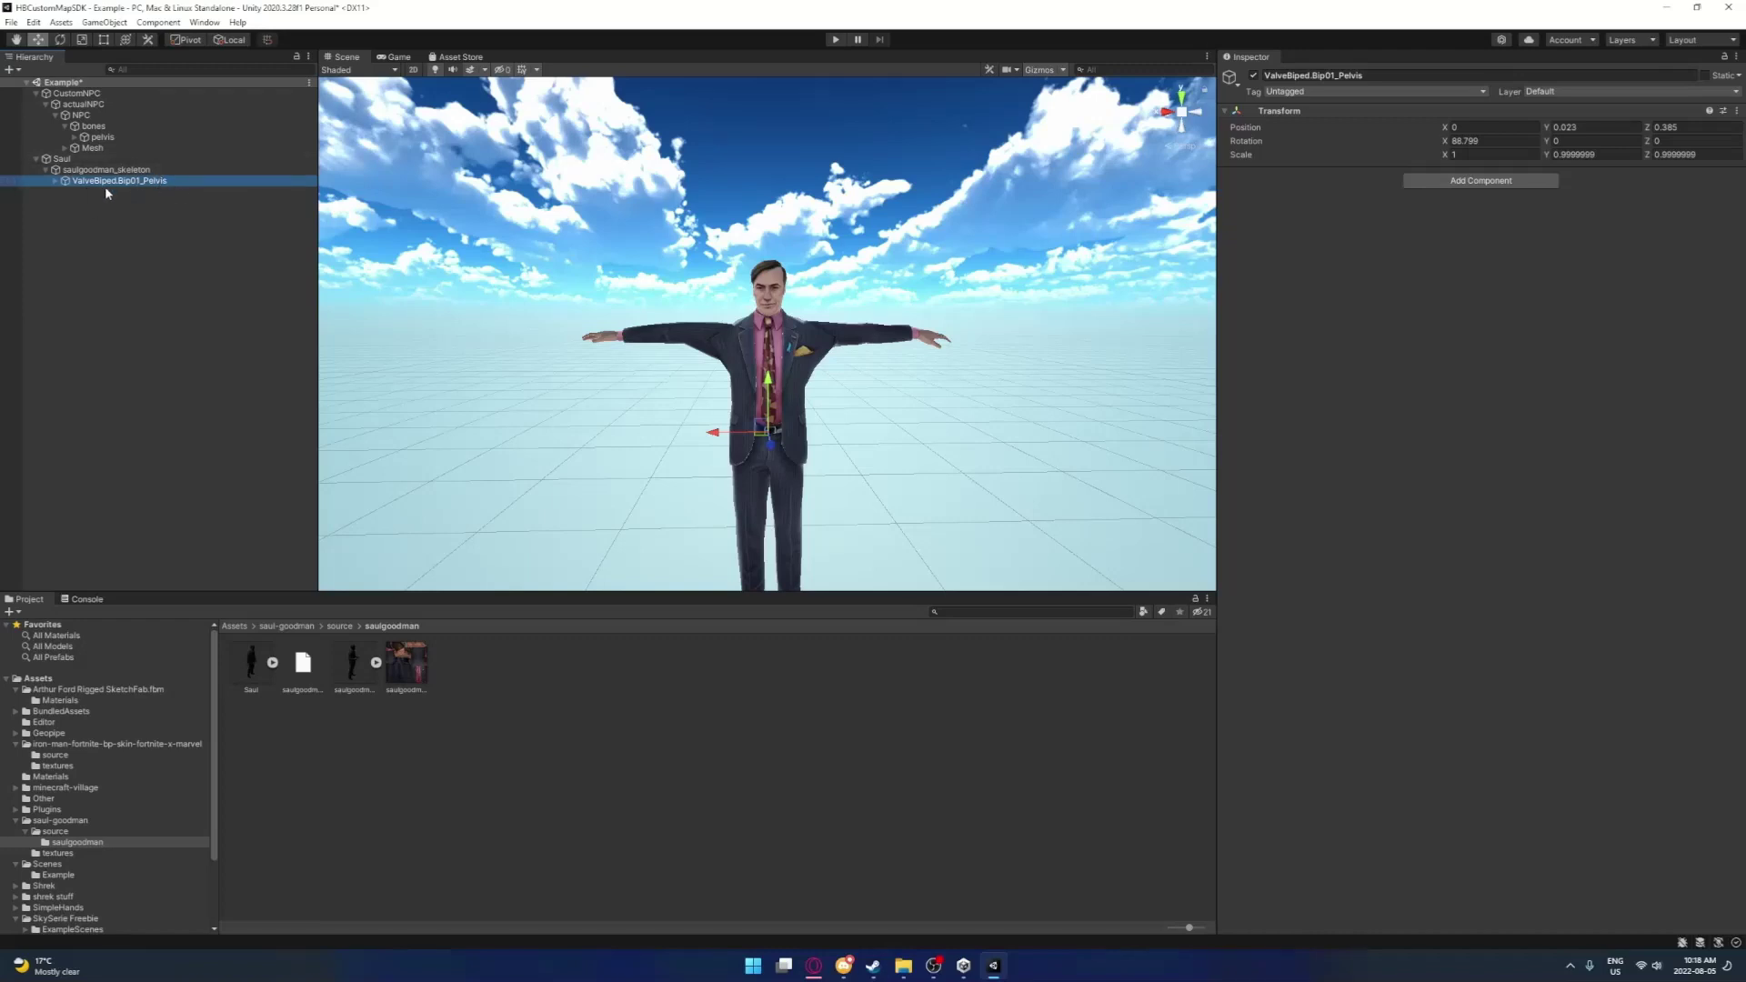
right_drag(495, 224, 429, 233)
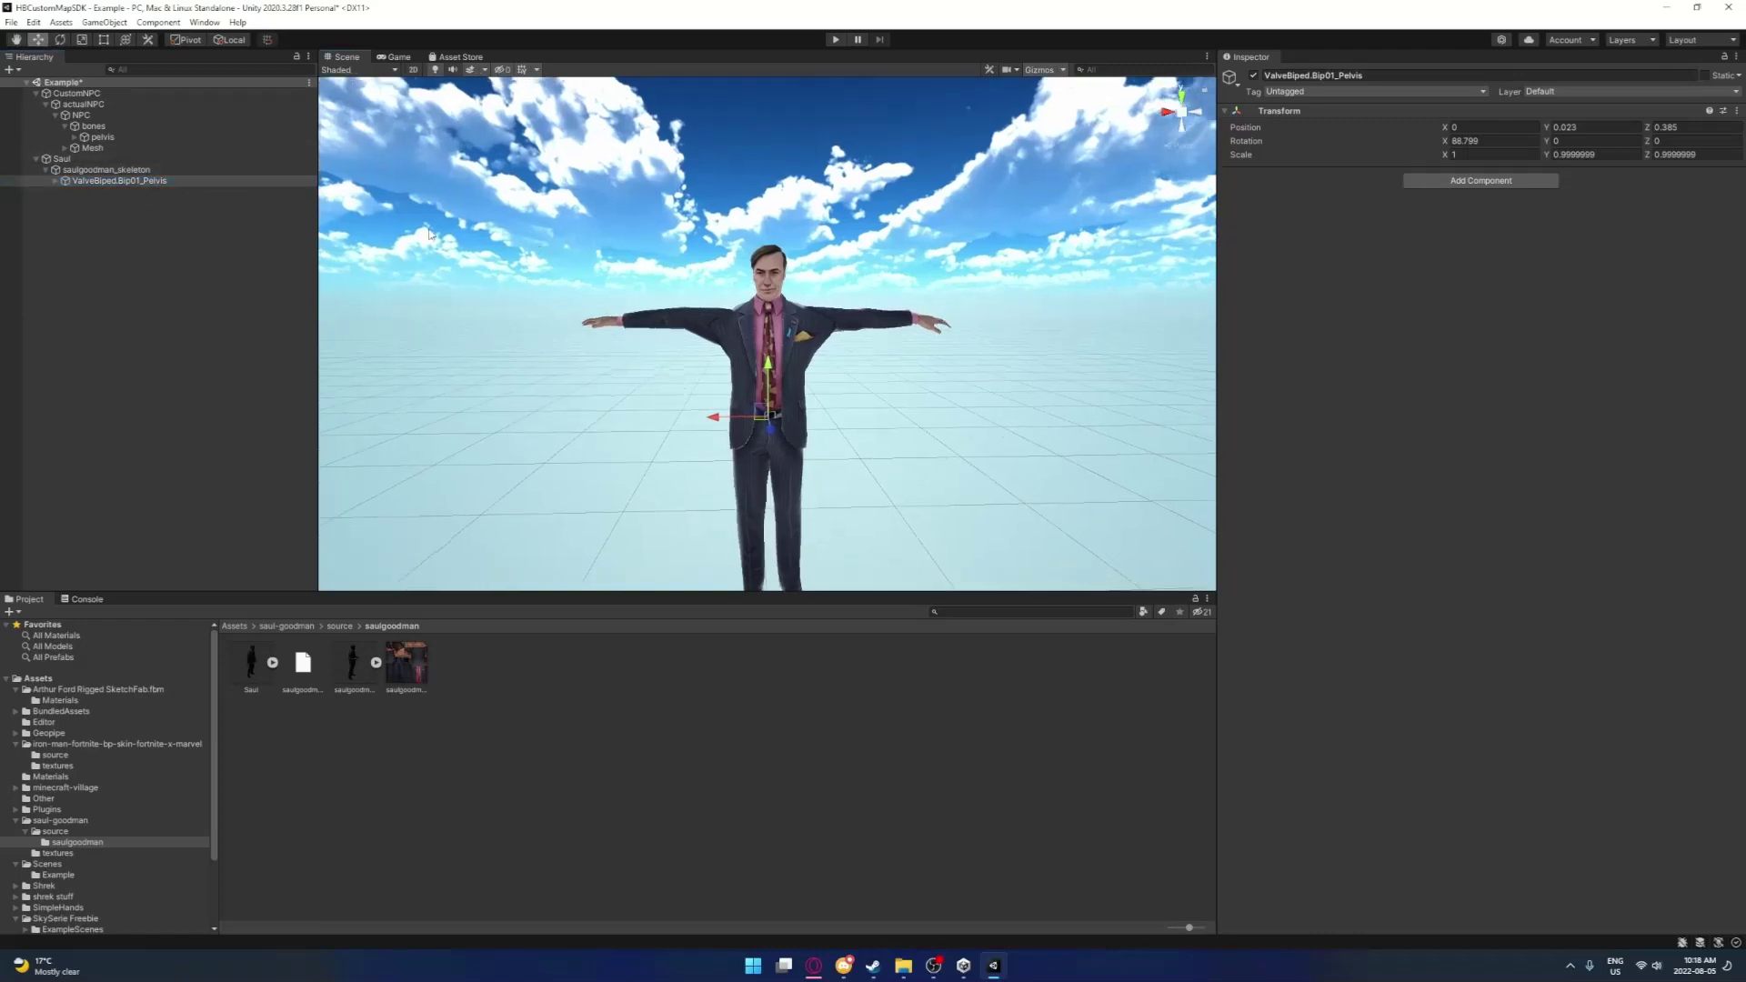
click(132, 181)
click(82, 139)
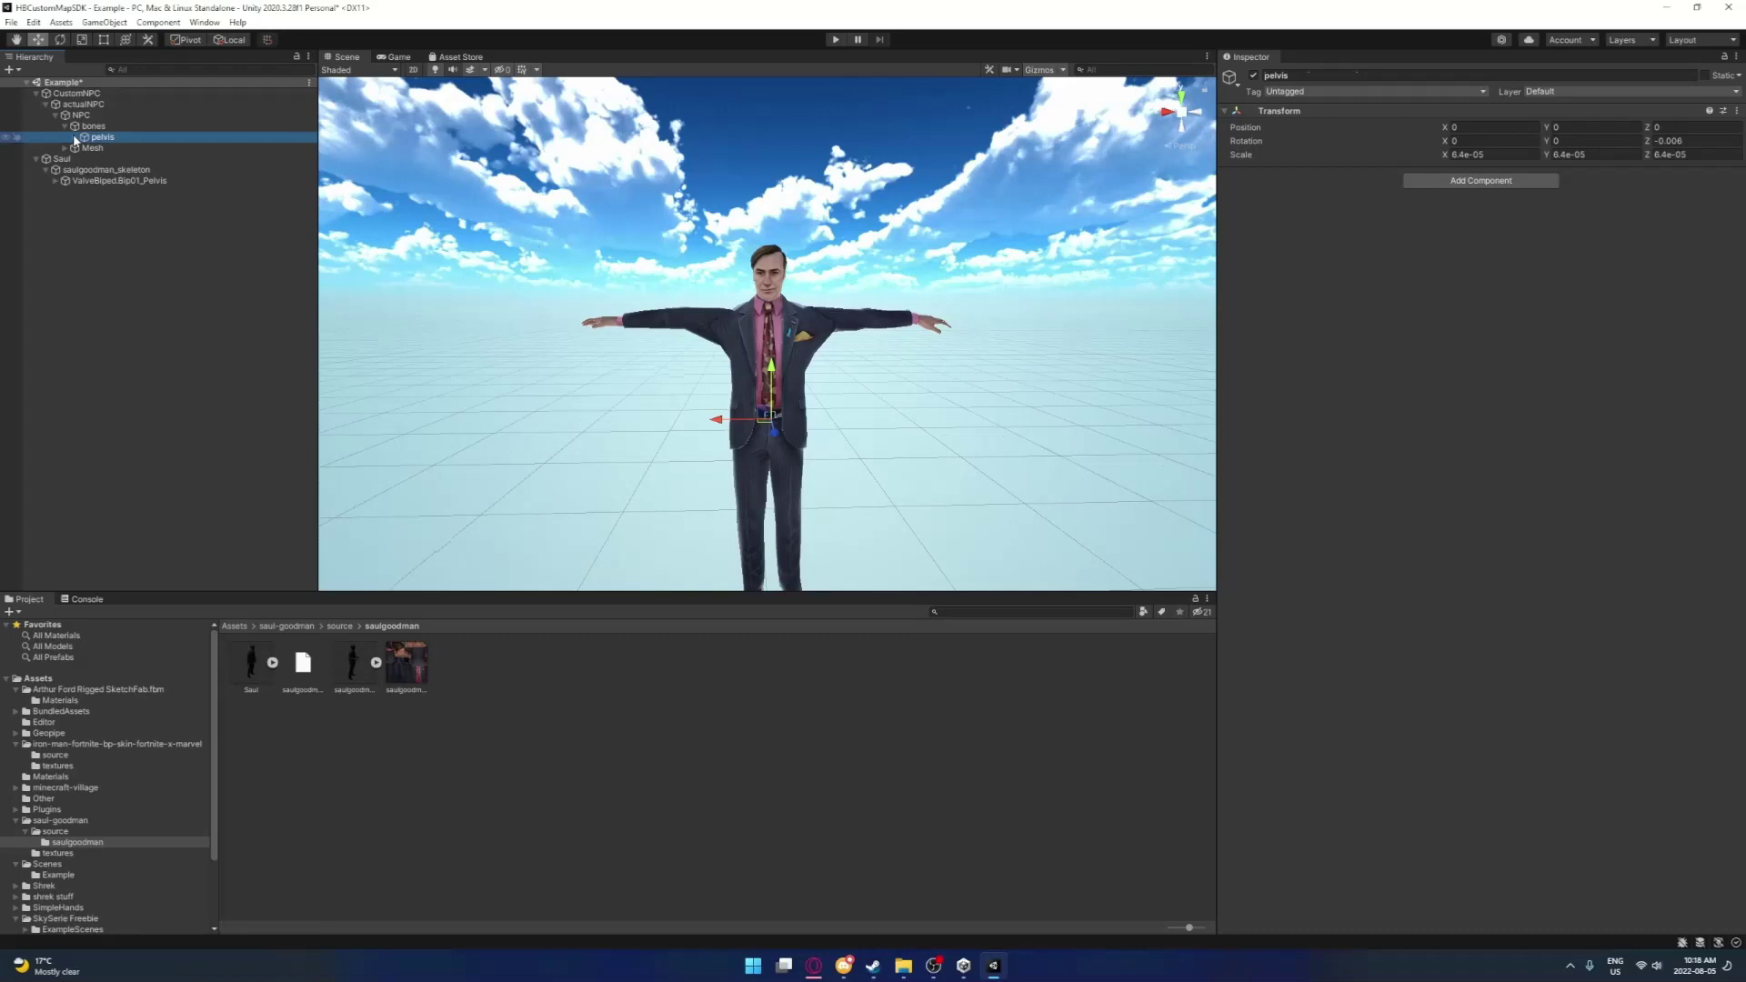
drag(91, 215, 119, 148)
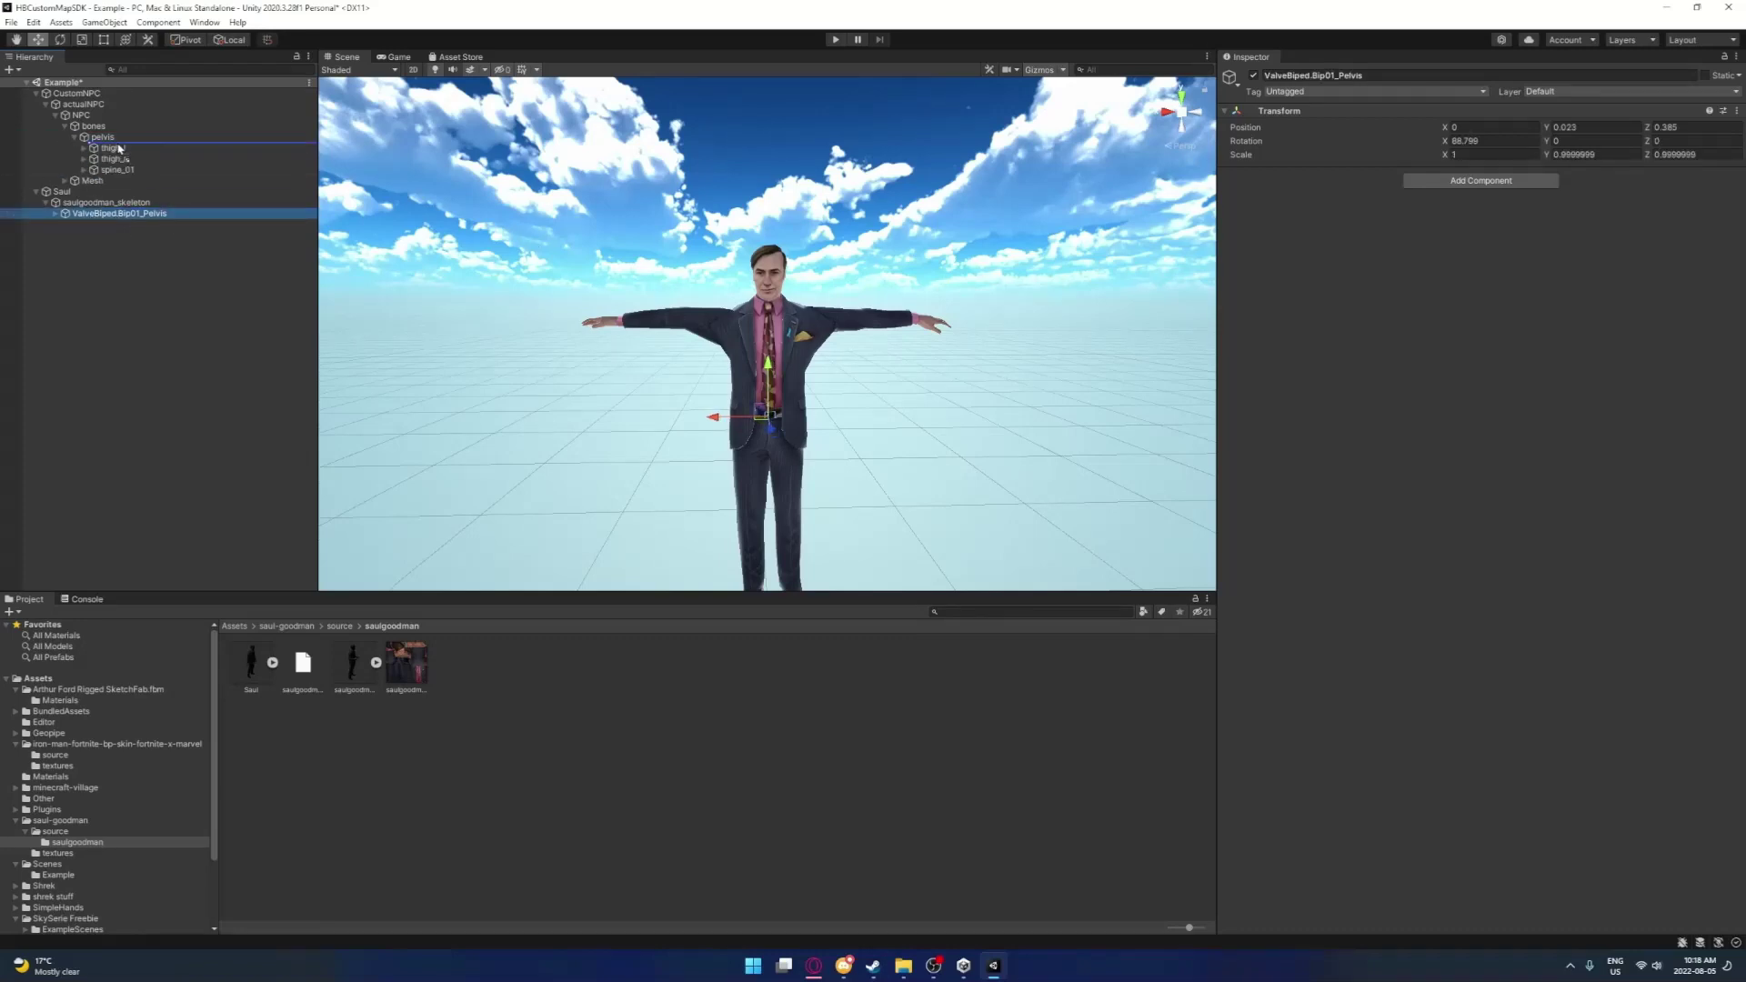
drag(131, 214, 138, 171)
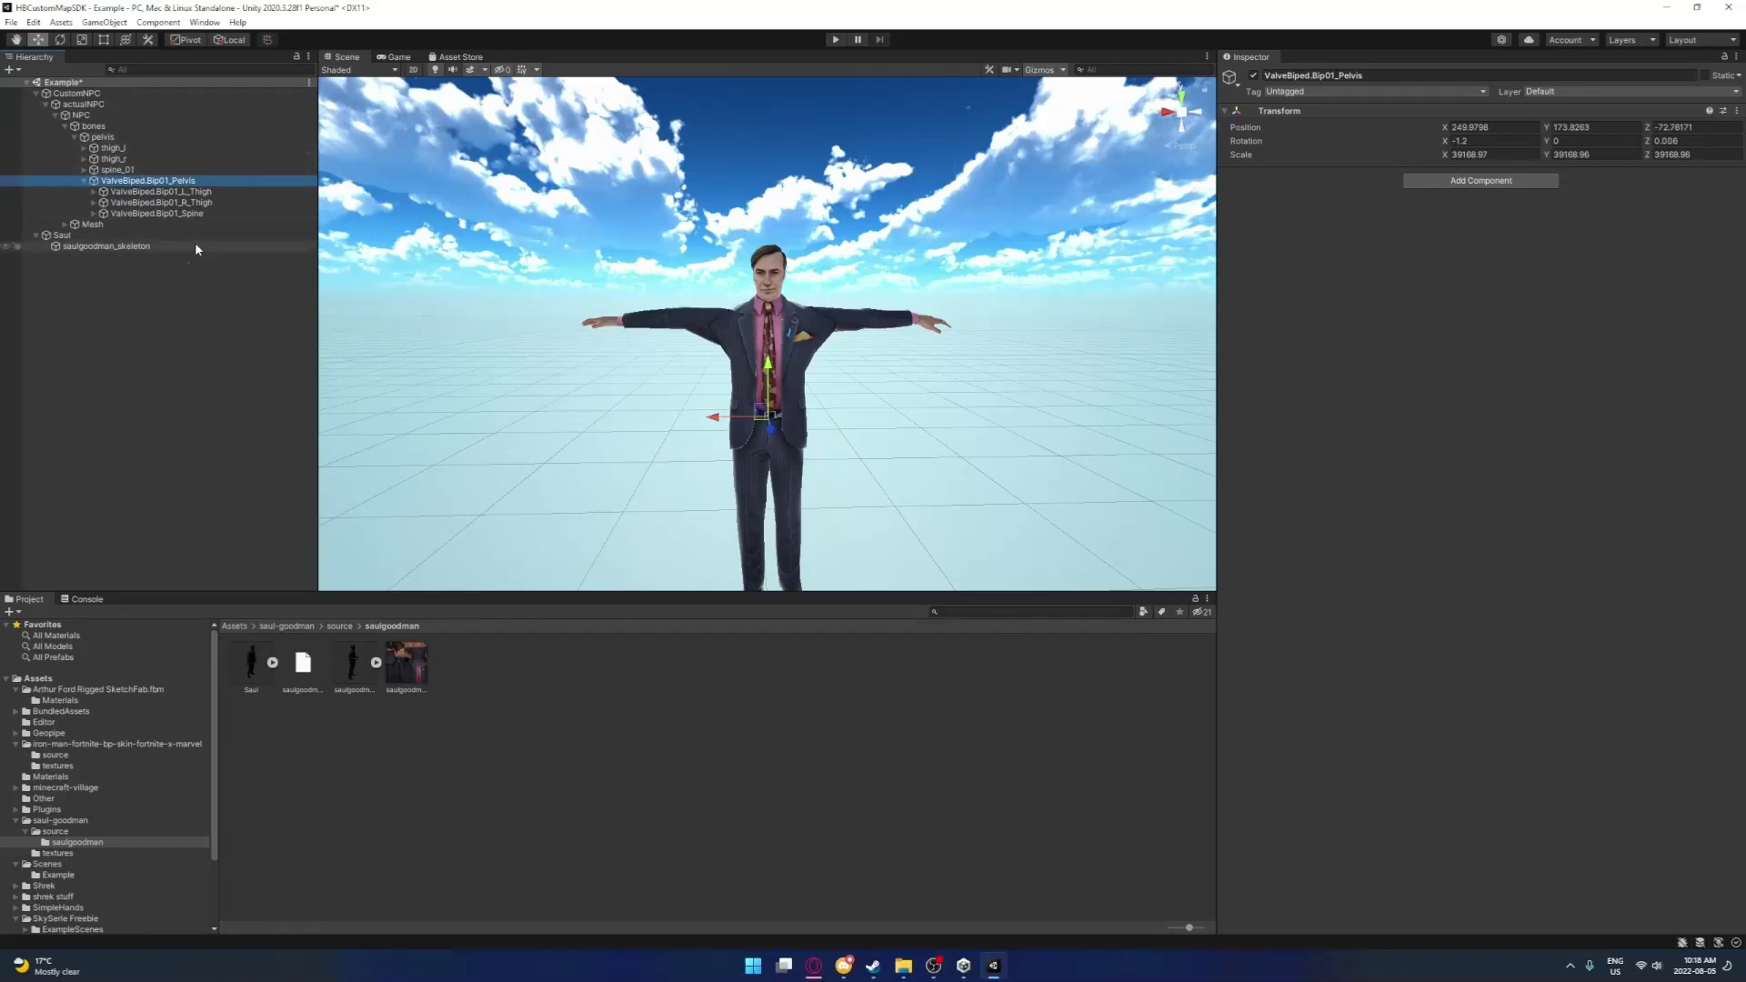
Move the ValveBiped Spine, Spine1 and Spine2 bones under spine_01, spine_02 and spine_03 respectively
click(182, 192)
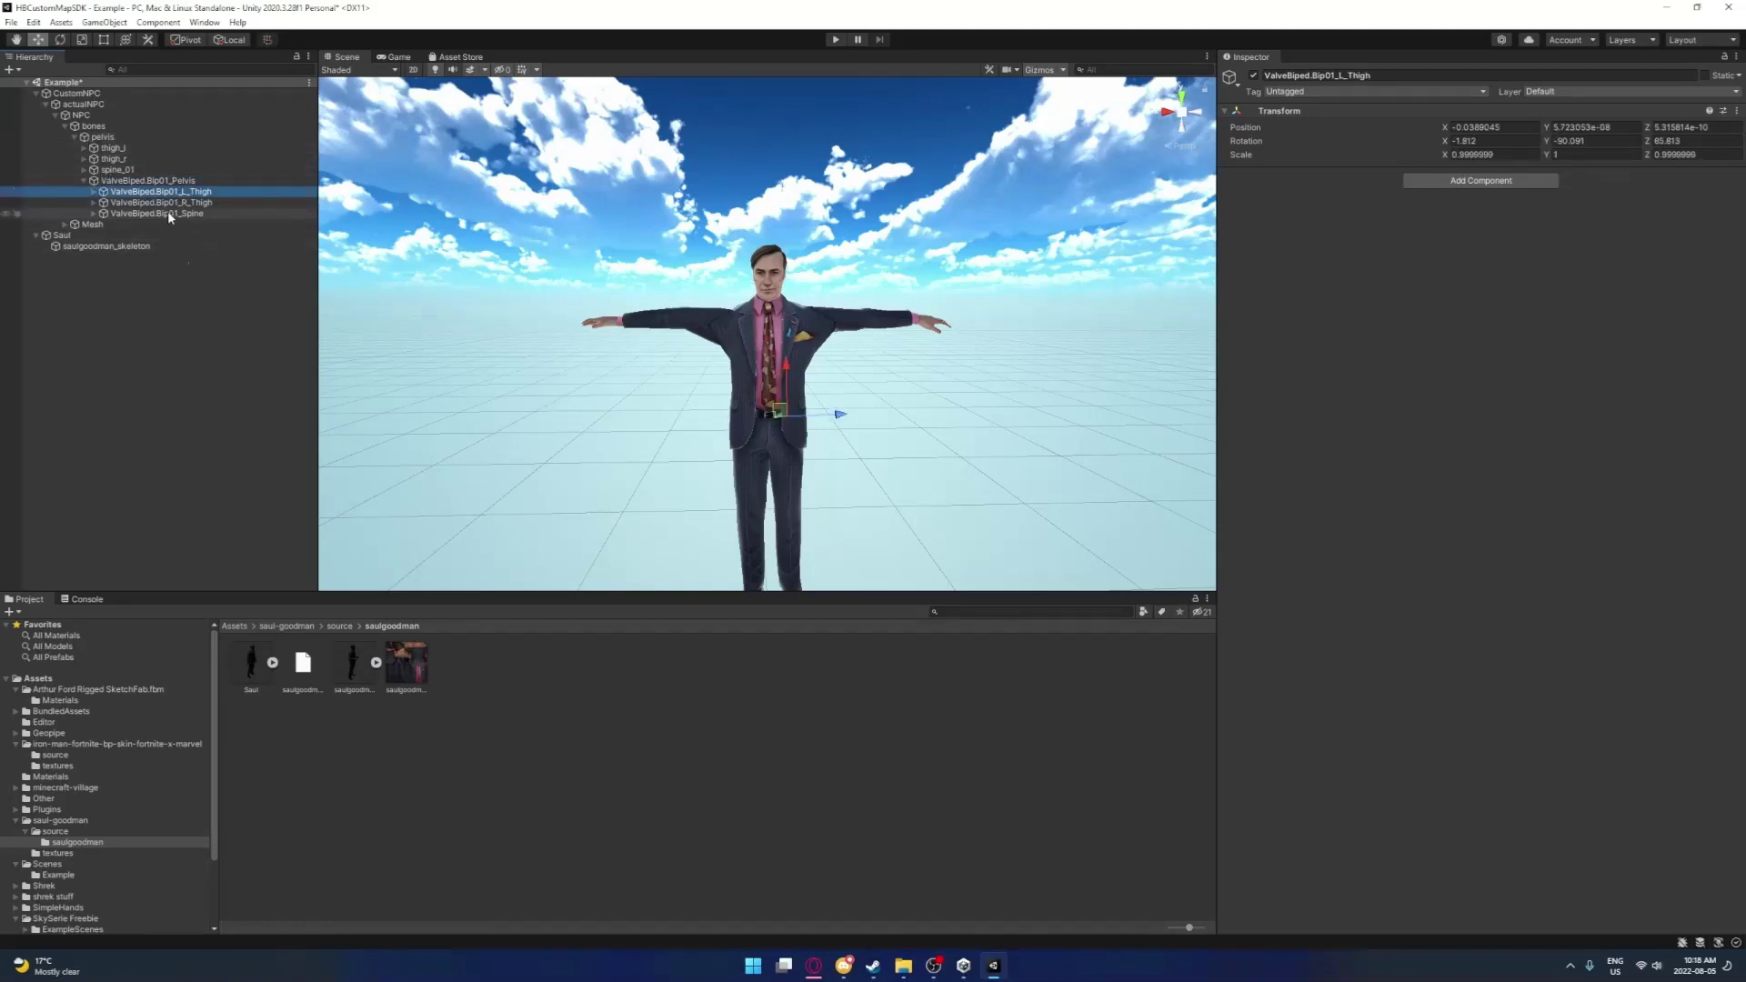
click(124, 201)
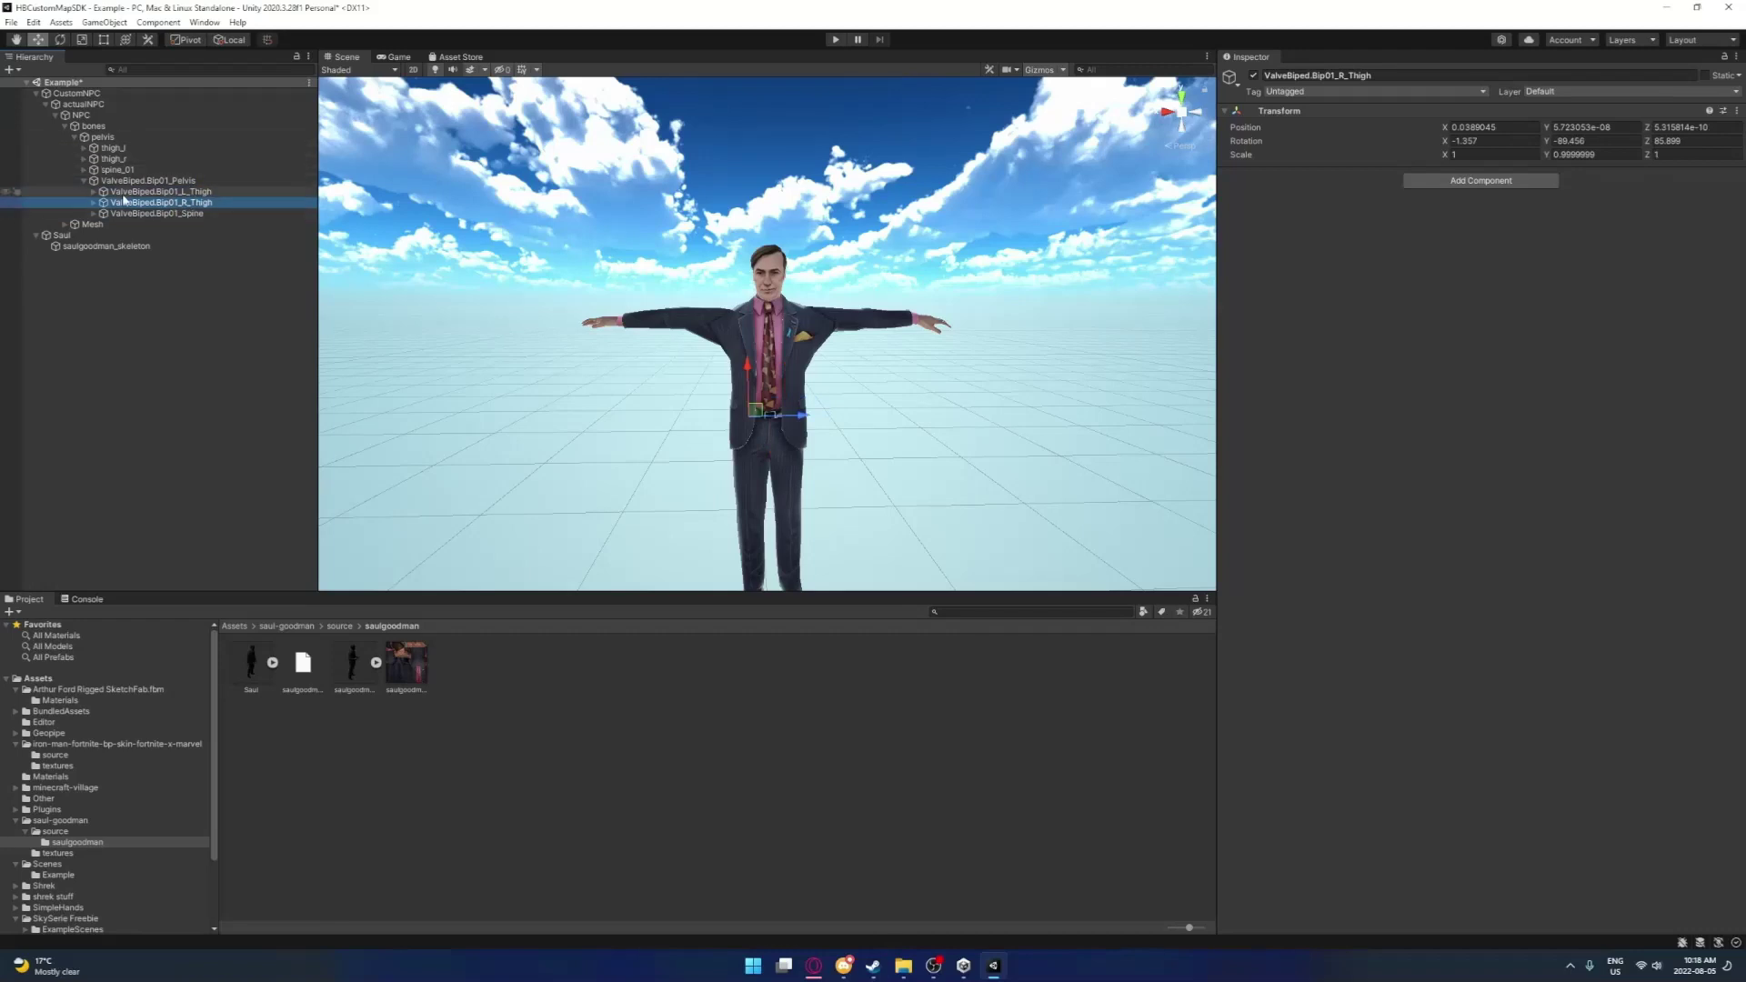
click(179, 192)
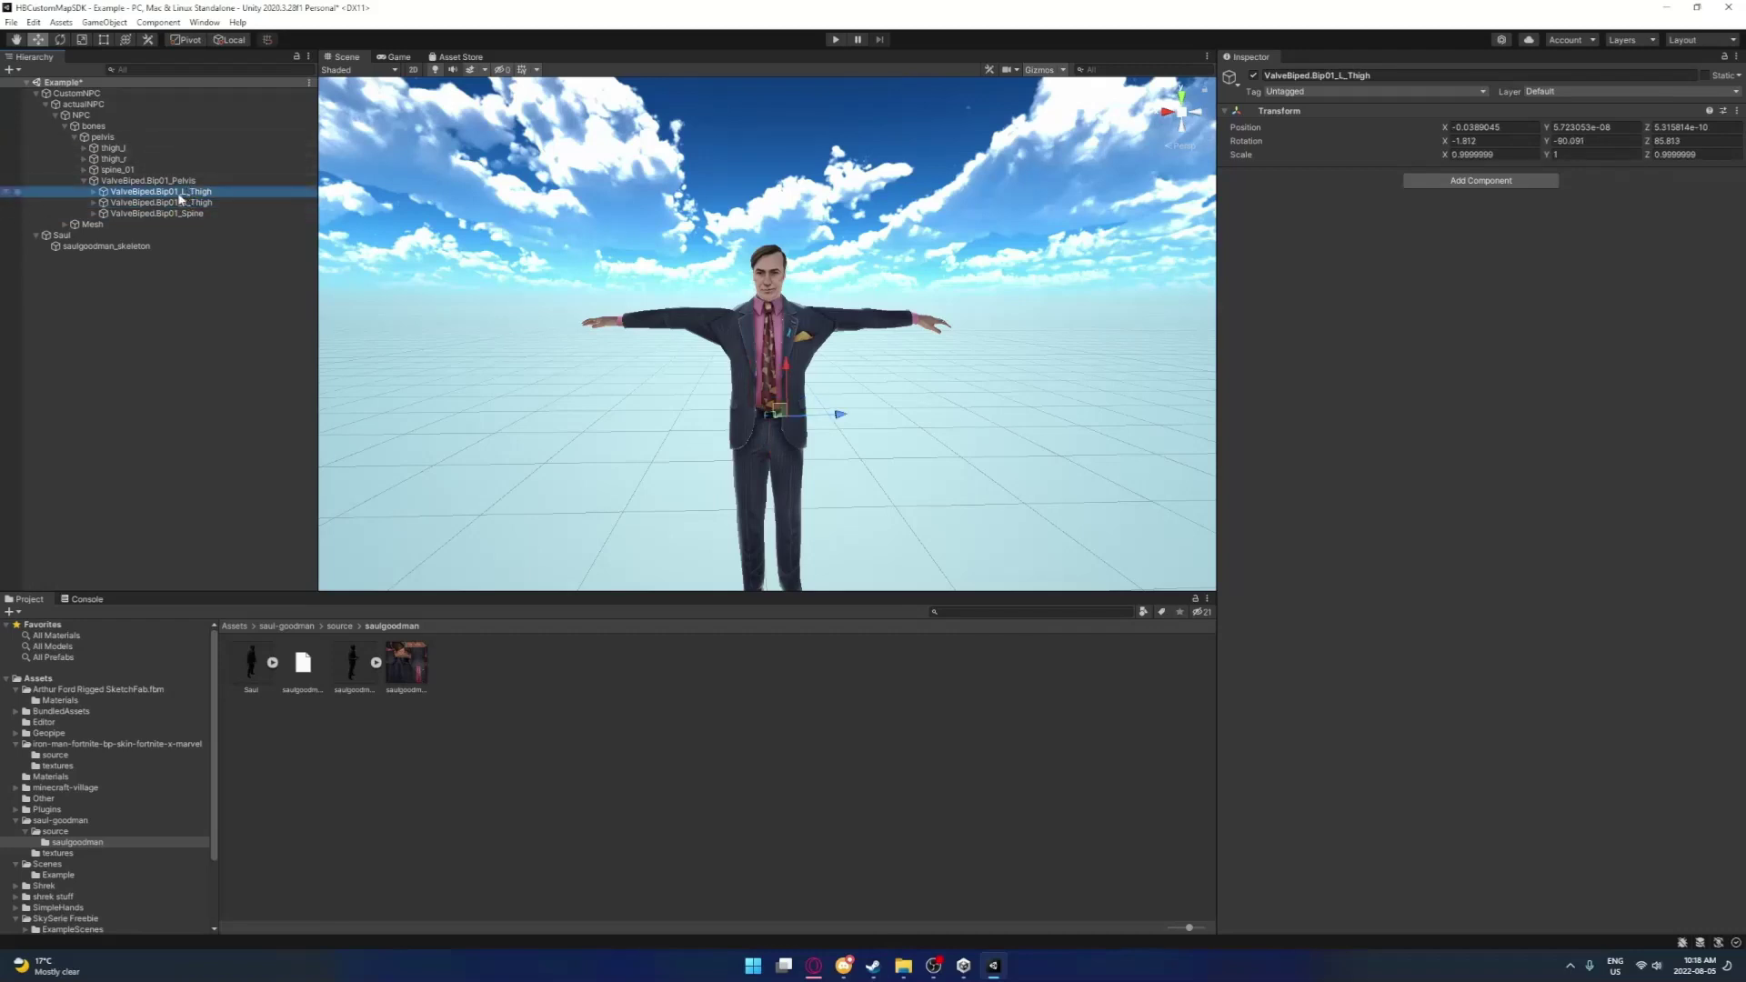
click(124, 213)
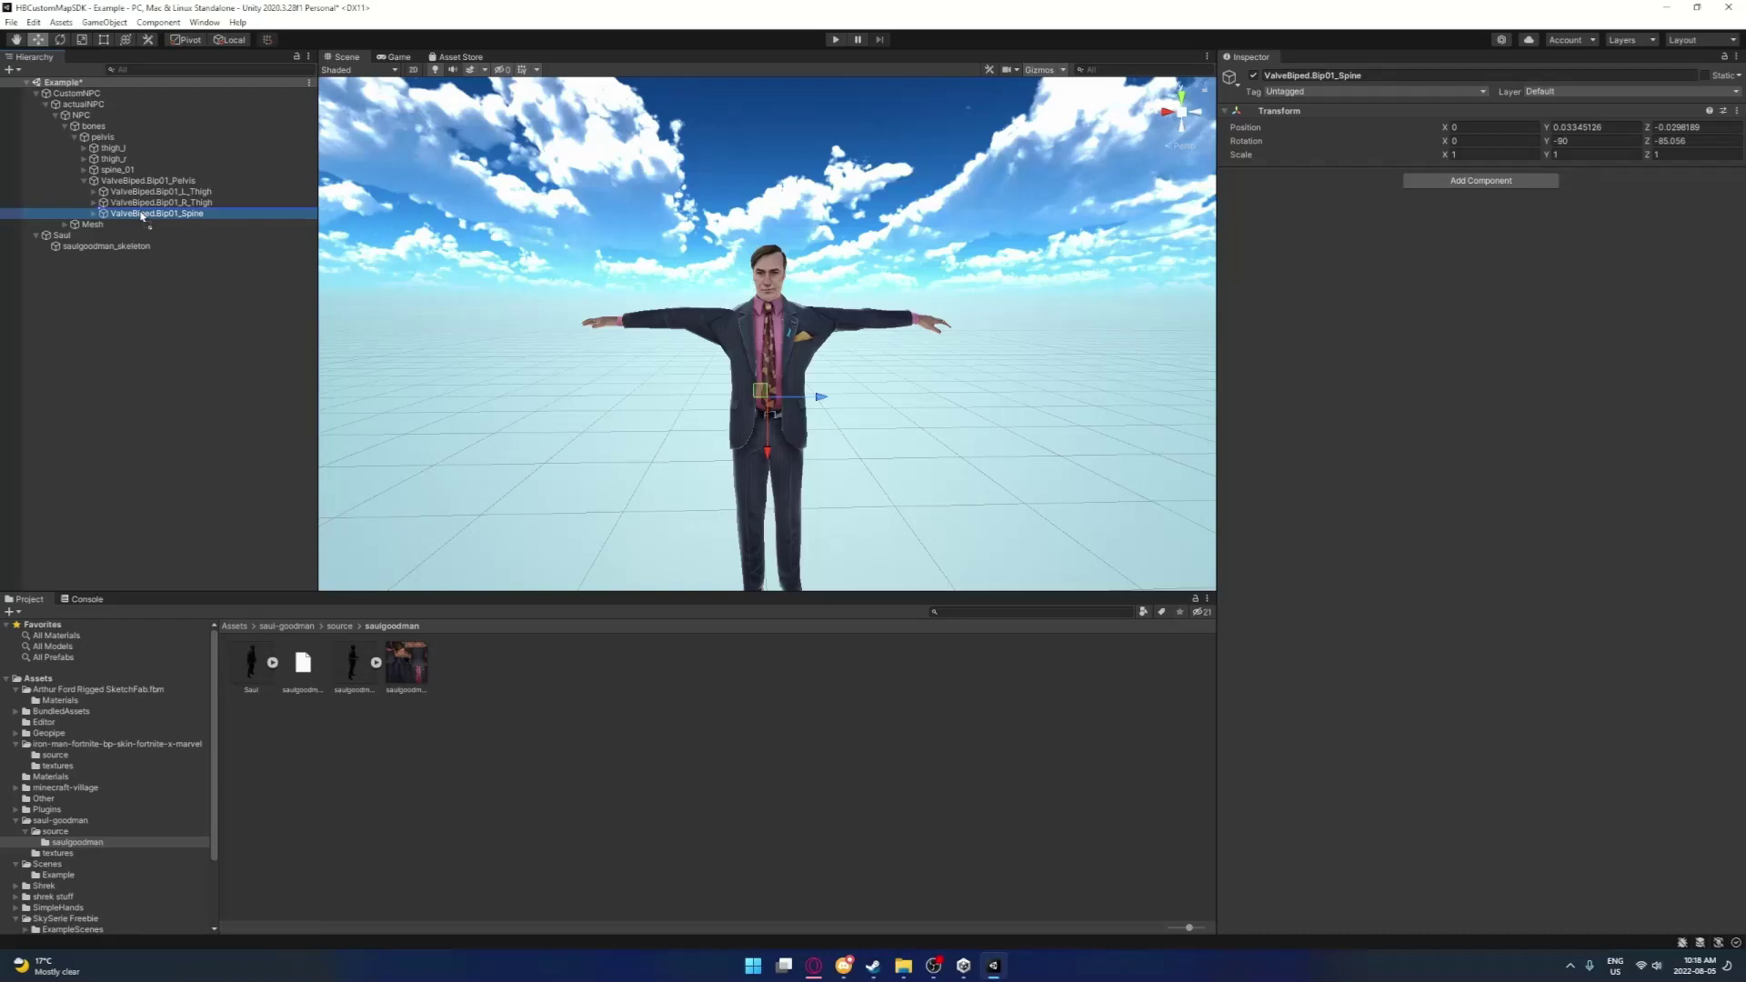
drag(119, 181, 121, 173)
click(93, 192)
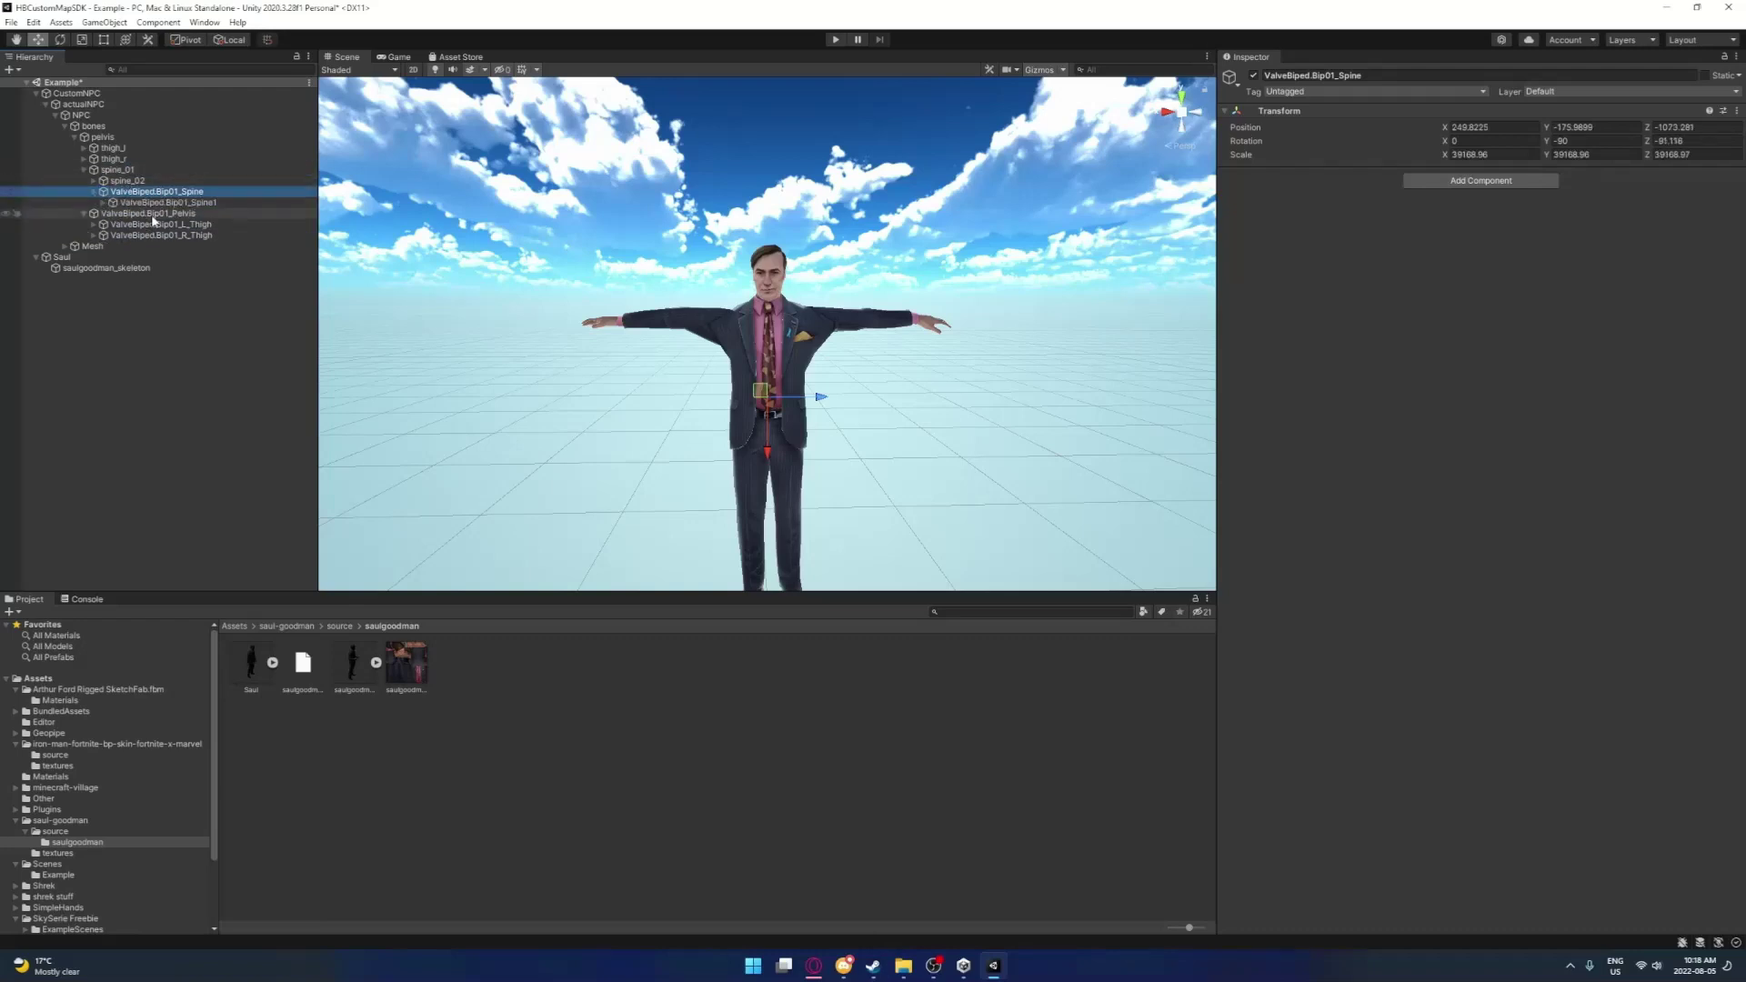
click(152, 204)
drag(143, 193, 137, 193)
click(136, 213)
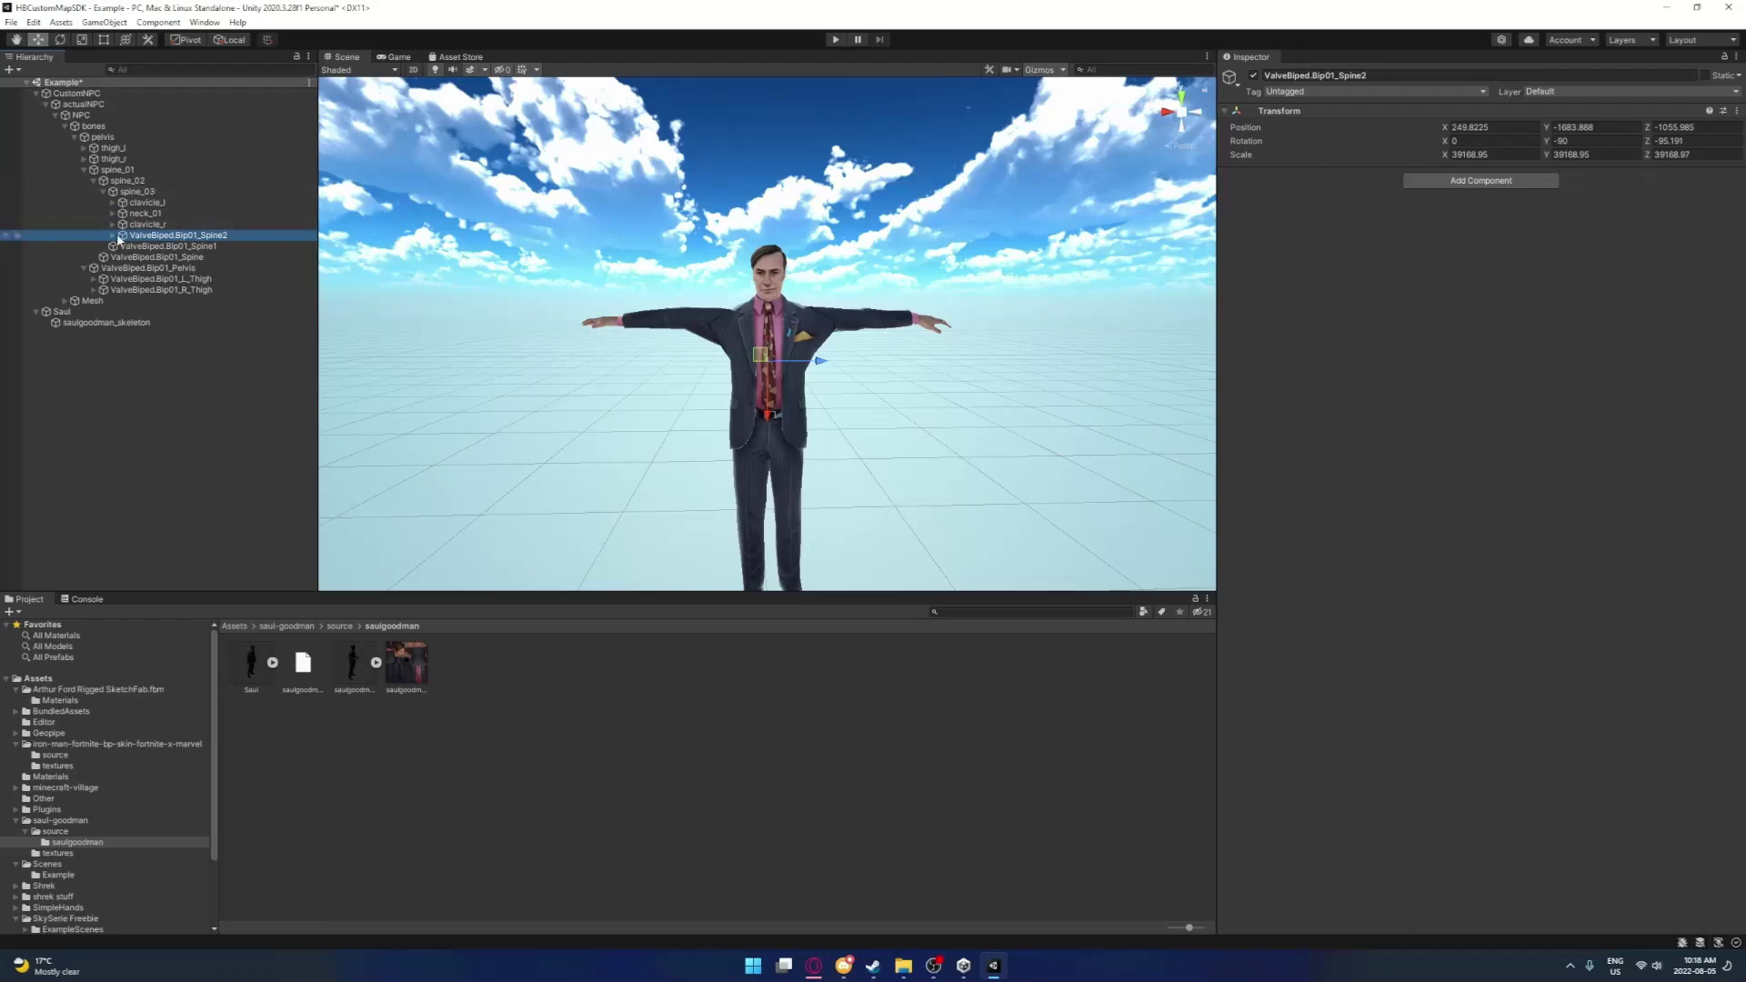
Move the ValveBiped L_Clavicle, L_UpperArm, L_Forearm and L_Hand bones under clavicle_l, upperarm_l, lowerarm_l and hand_l, and collapse clavicle_l
click(114, 235)
click(122, 247)
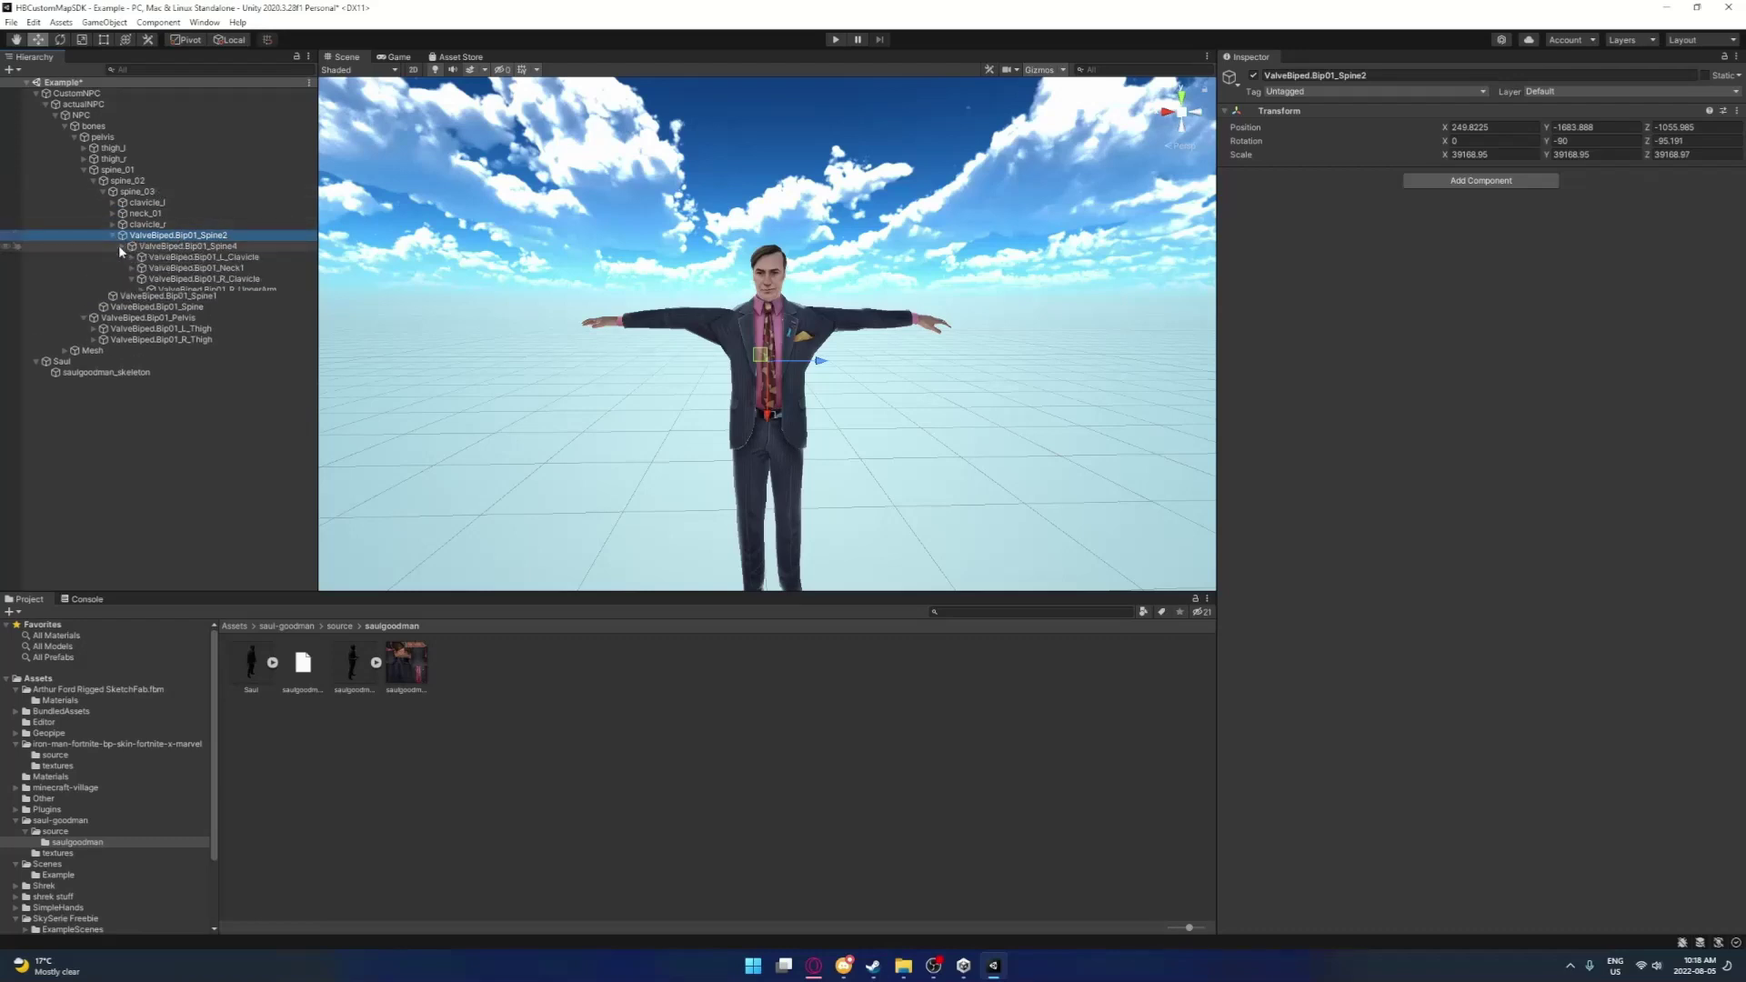
click(168, 258)
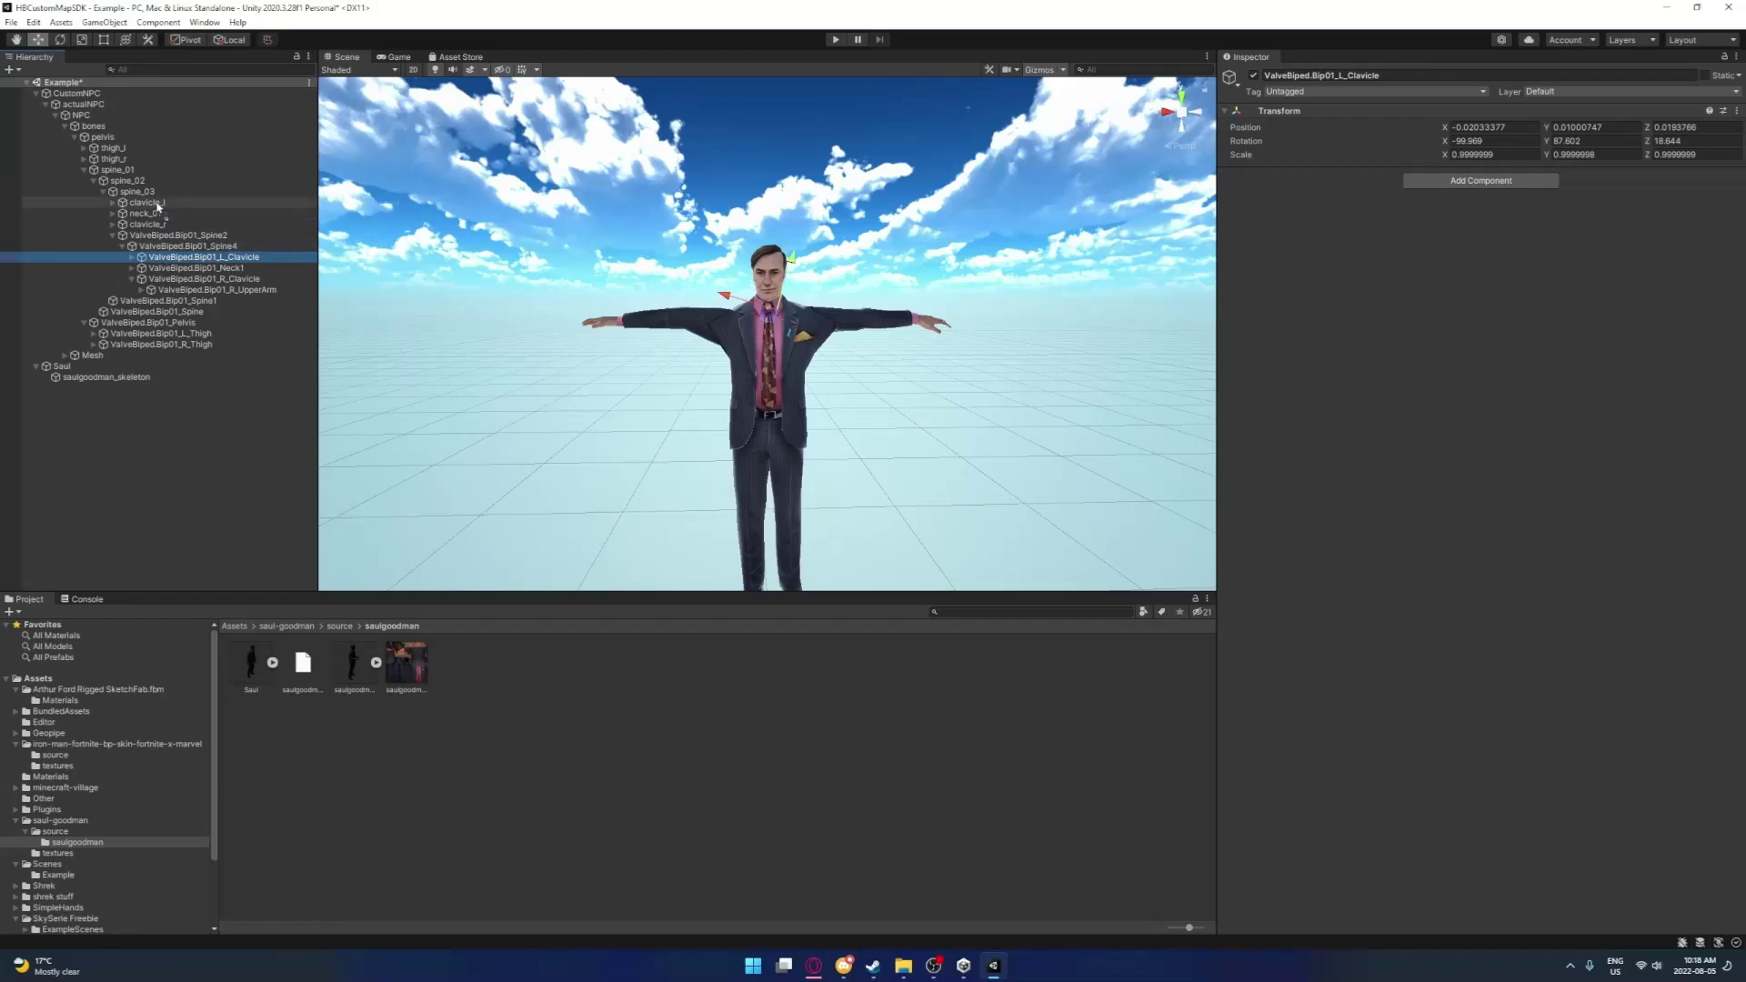
drag(156, 208, 189, 237)
click(121, 225)
click(156, 238)
click(132, 235)
click(160, 246)
click(141, 246)
click(181, 258)
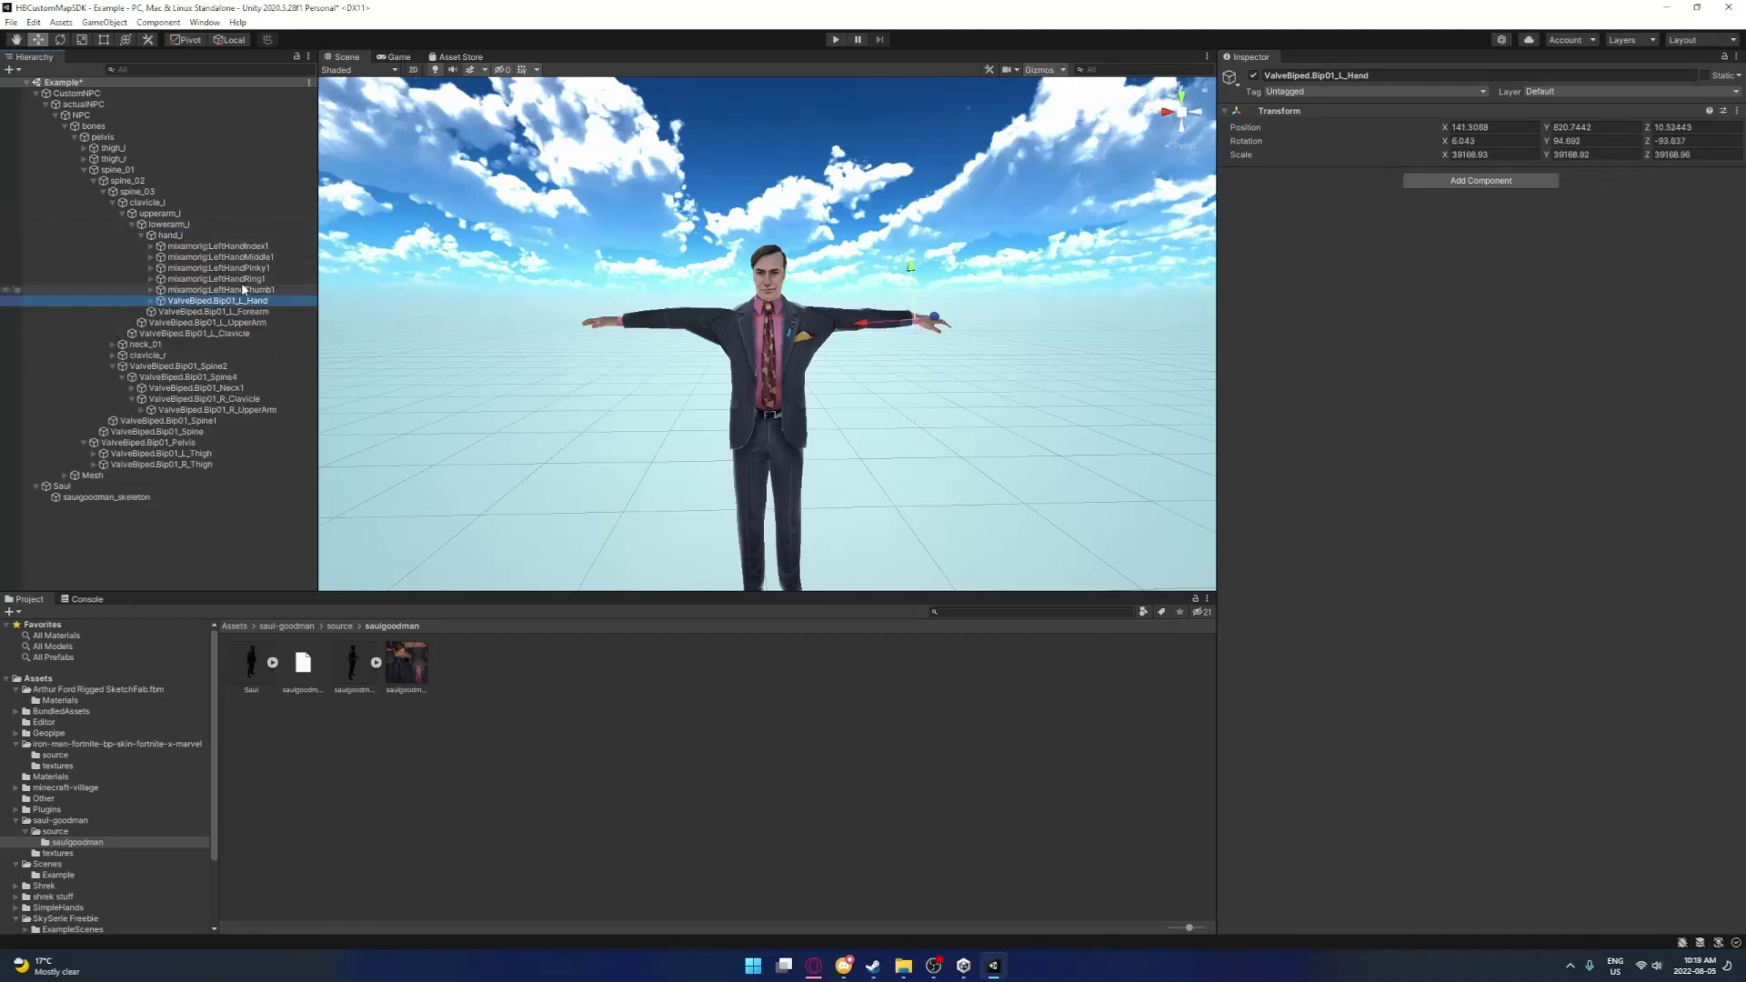
click(112, 201)
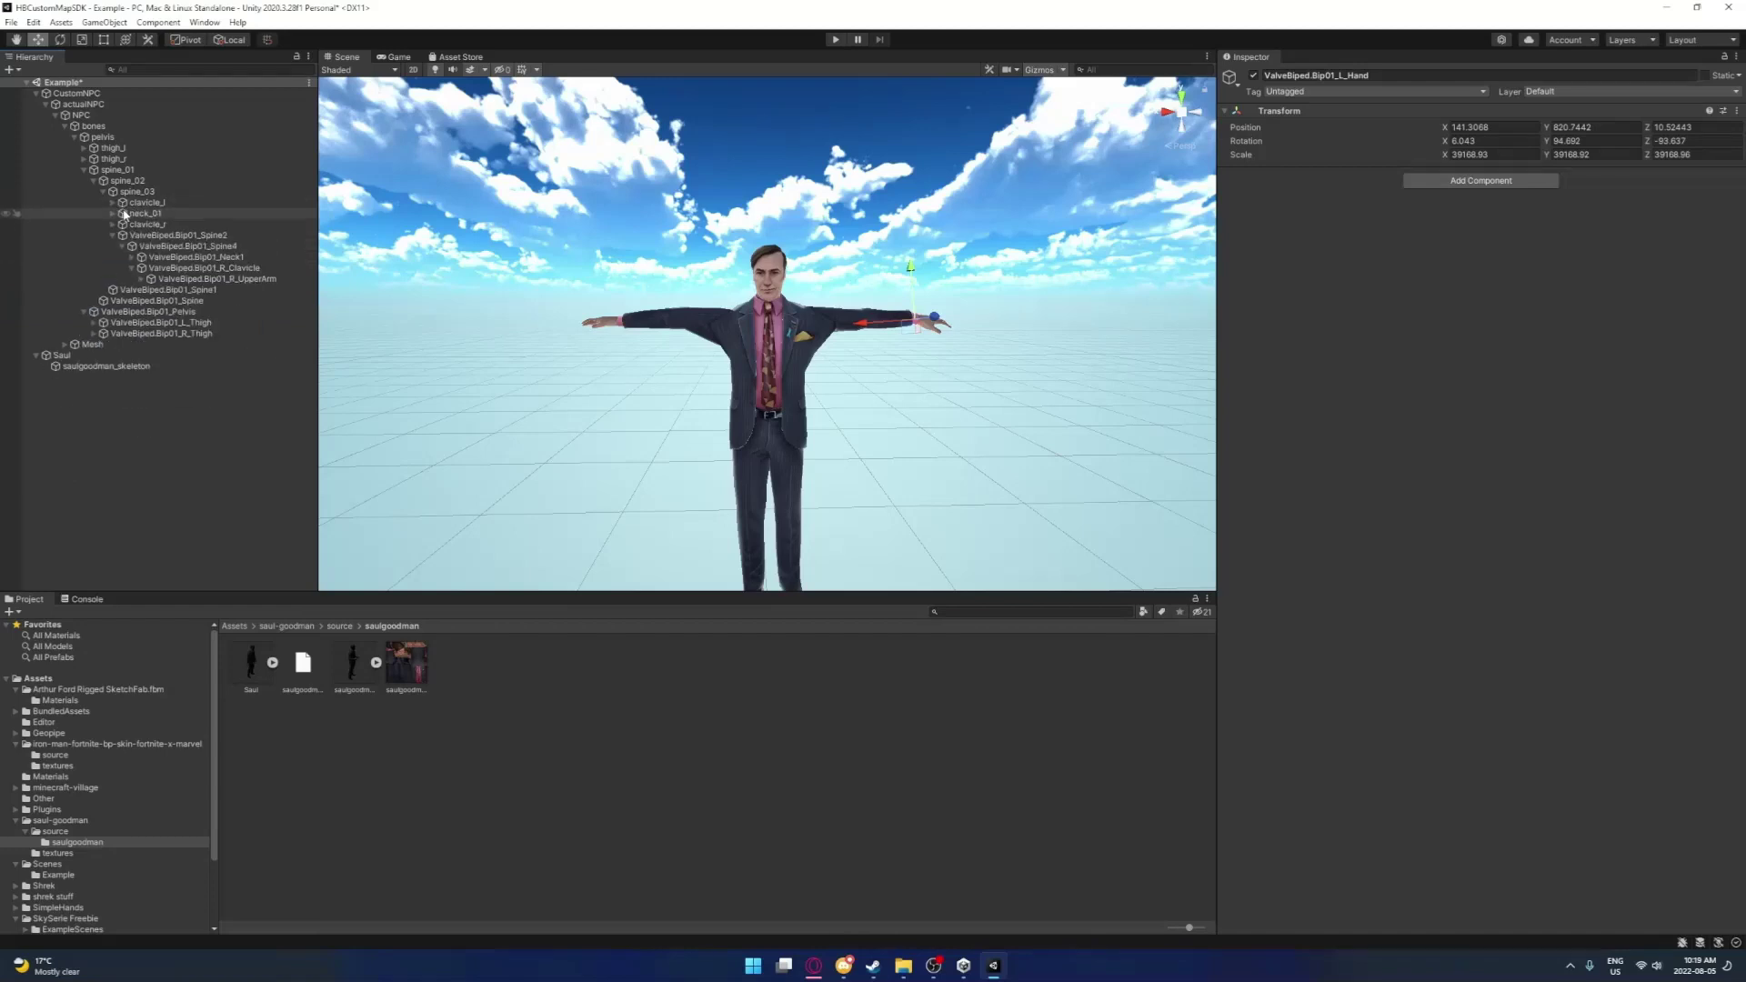
Move the ValveBiped R_Clavicle, R_UpperArm, R_Forearm and R_Hand bones under clavicle_r, upperarm_r, lowerarm_r and hand_r, and collapse clavicle_r
click(174, 273)
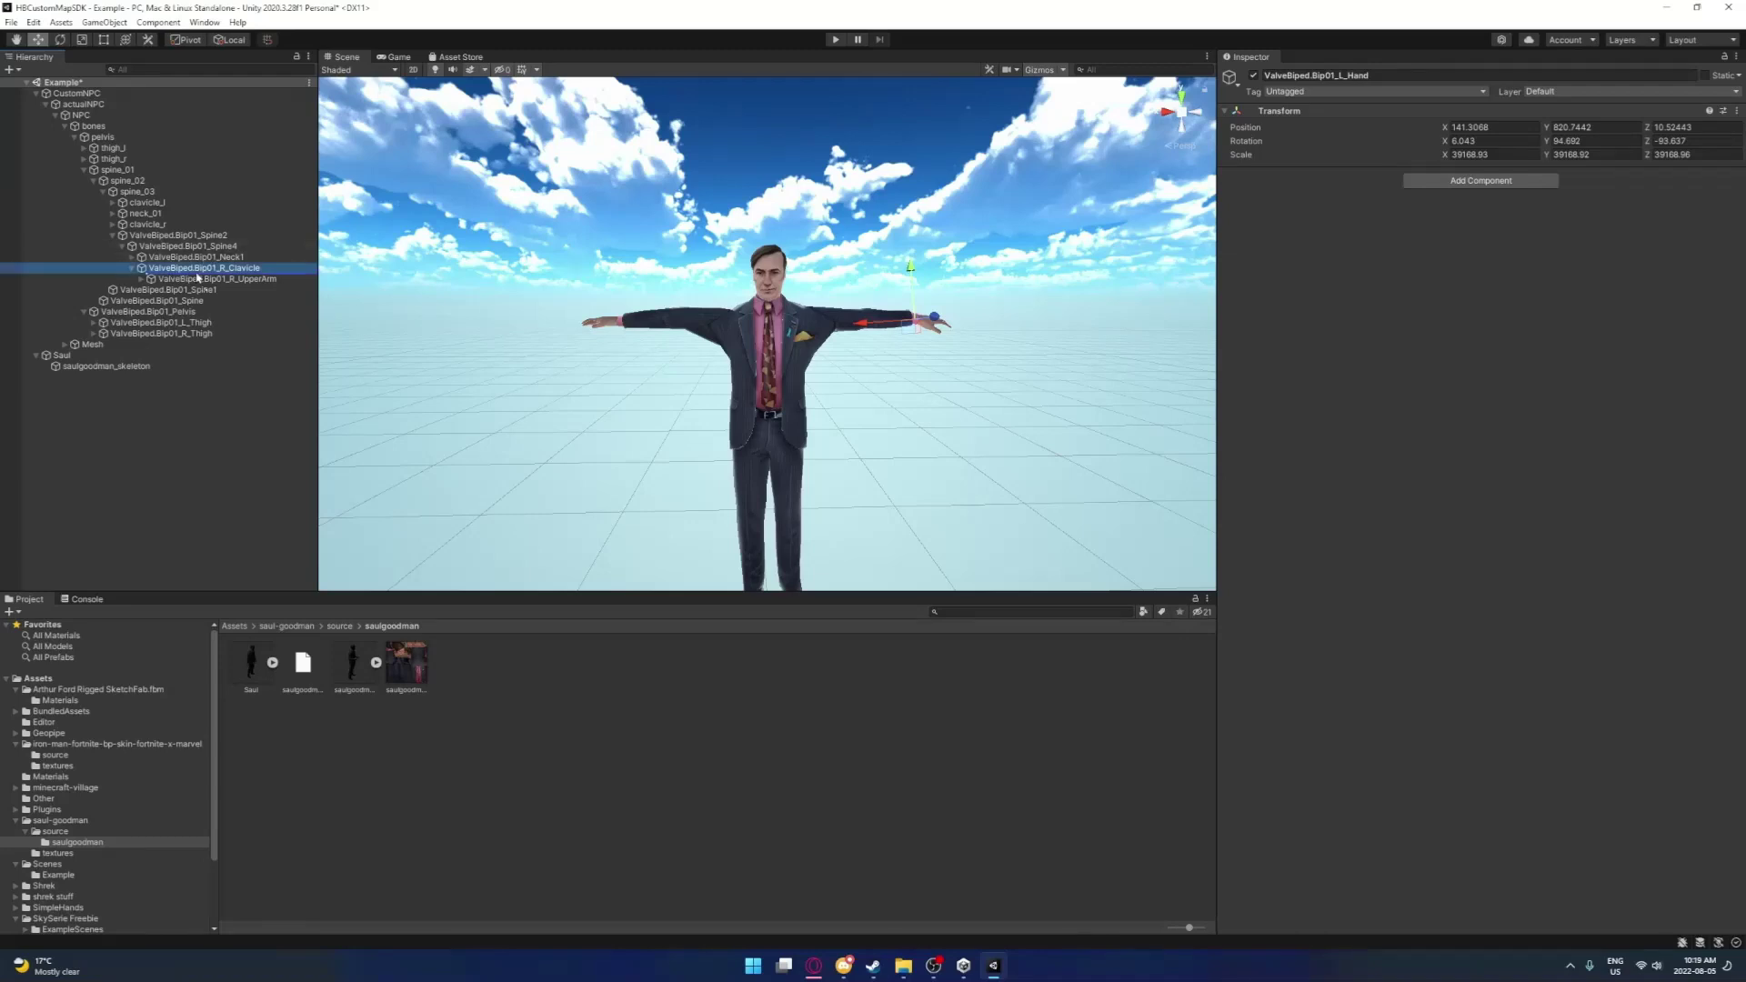
drag(141, 227, 177, 237)
click(136, 258)
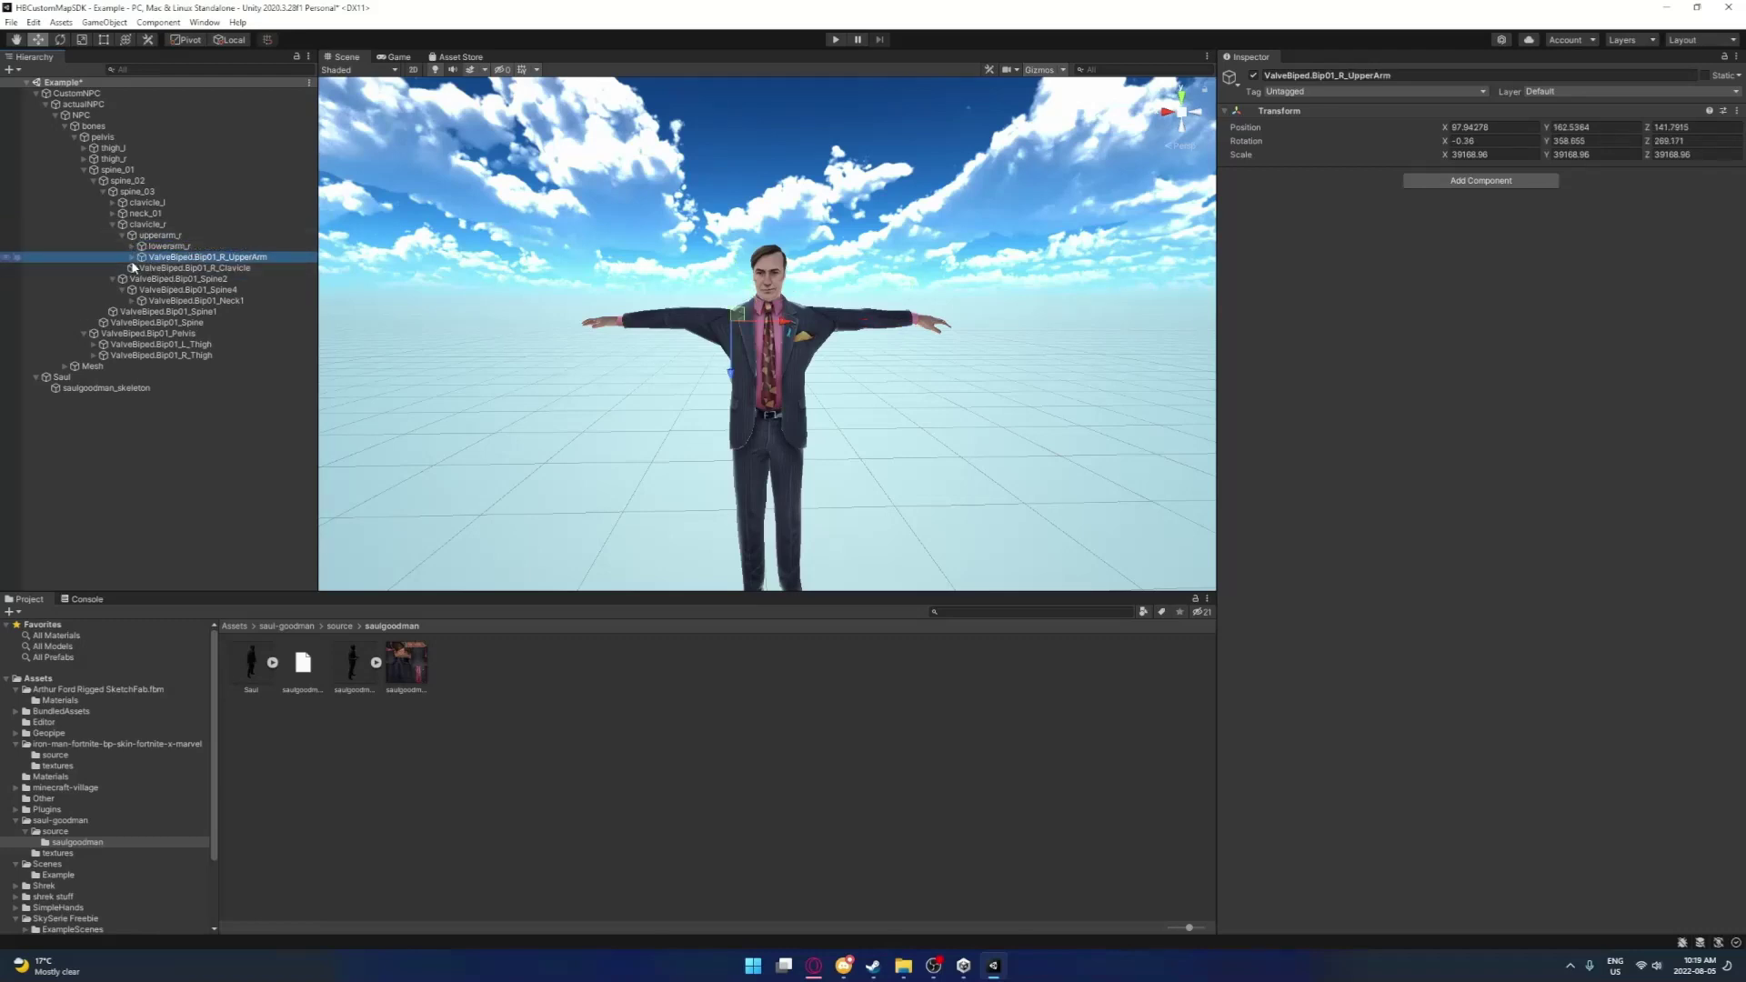
click(132, 259)
click(179, 269)
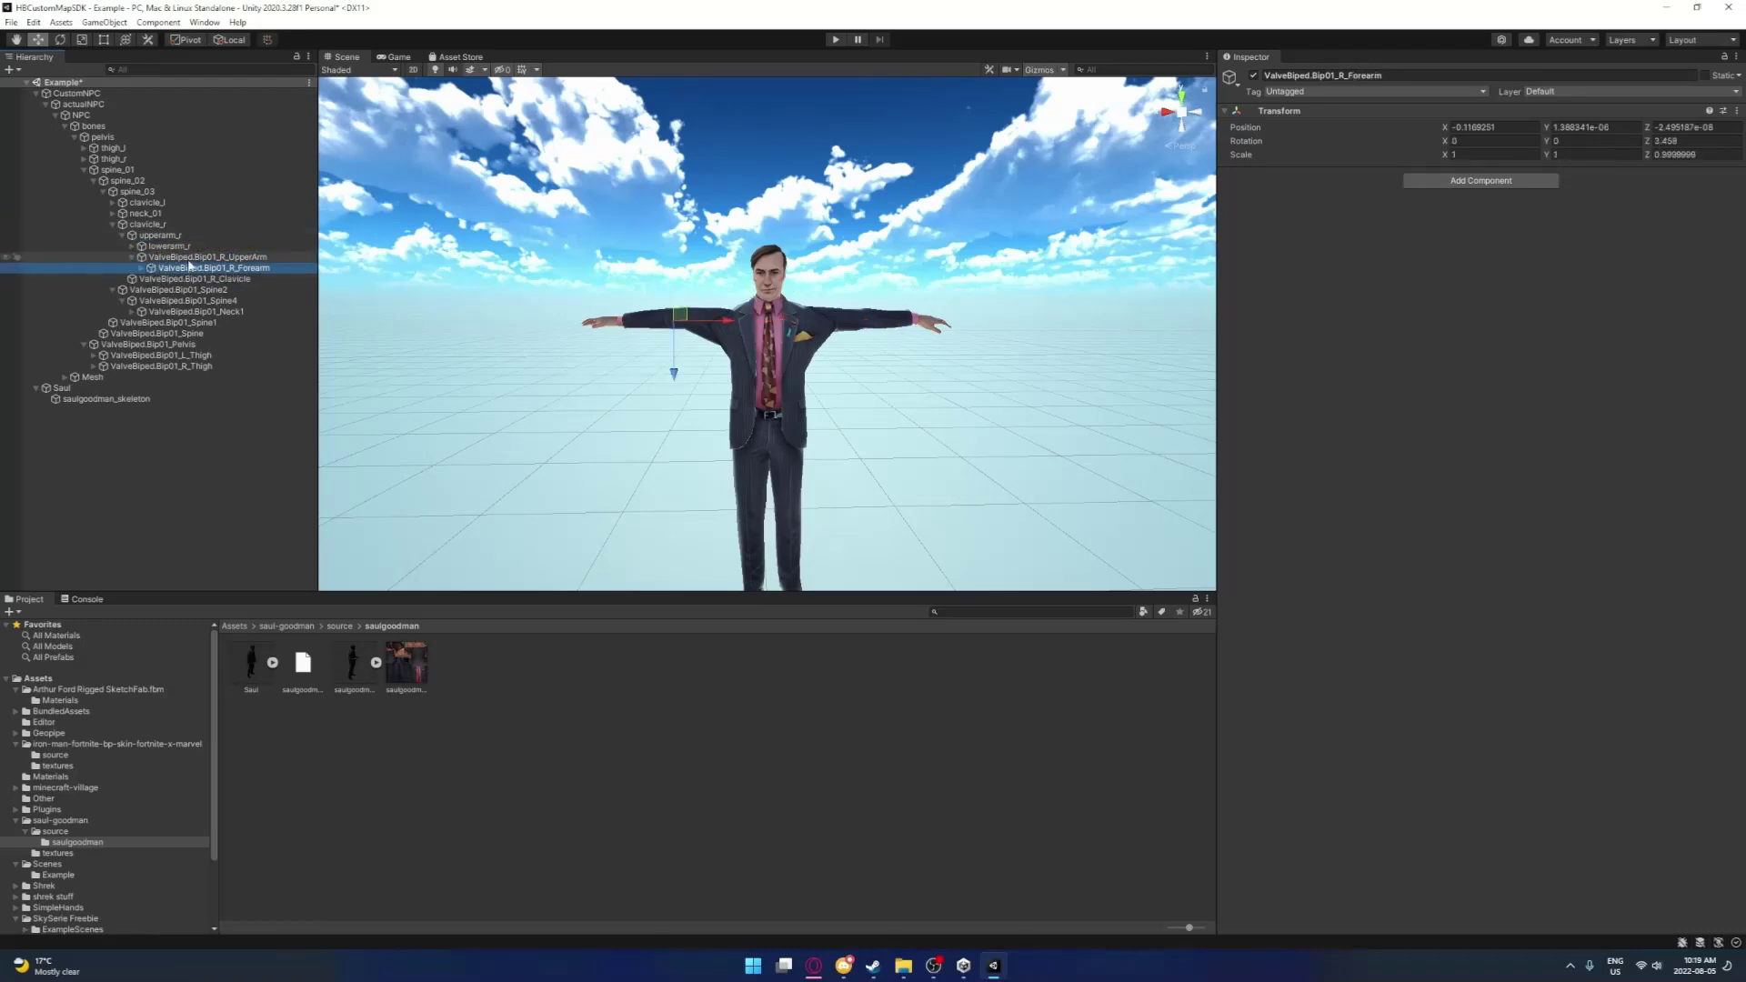
mouse_move(170, 252)
mouse_down()
mouse_move(191, 271)
mouse_move(171, 257)
mouse_up()
click(116, 224)
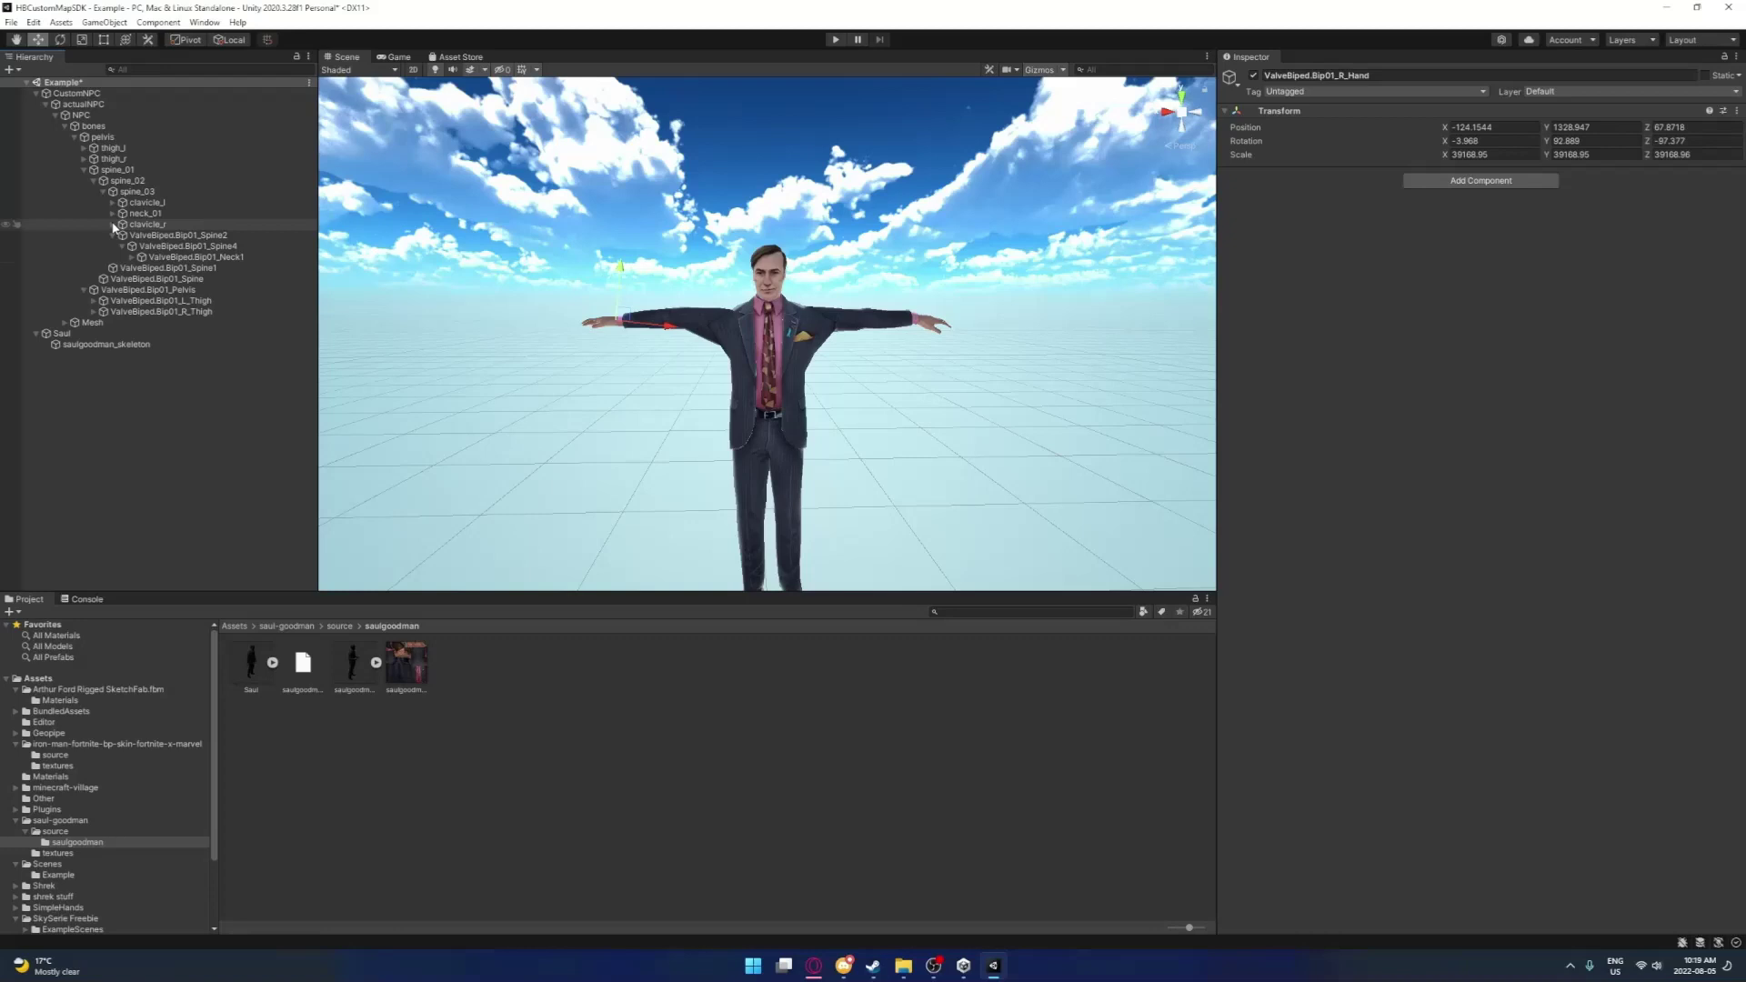
Move the ValveBiped Neck1 bone under neck_01 and Head1 under head, and collapse the spine_01 branch
click(153, 257)
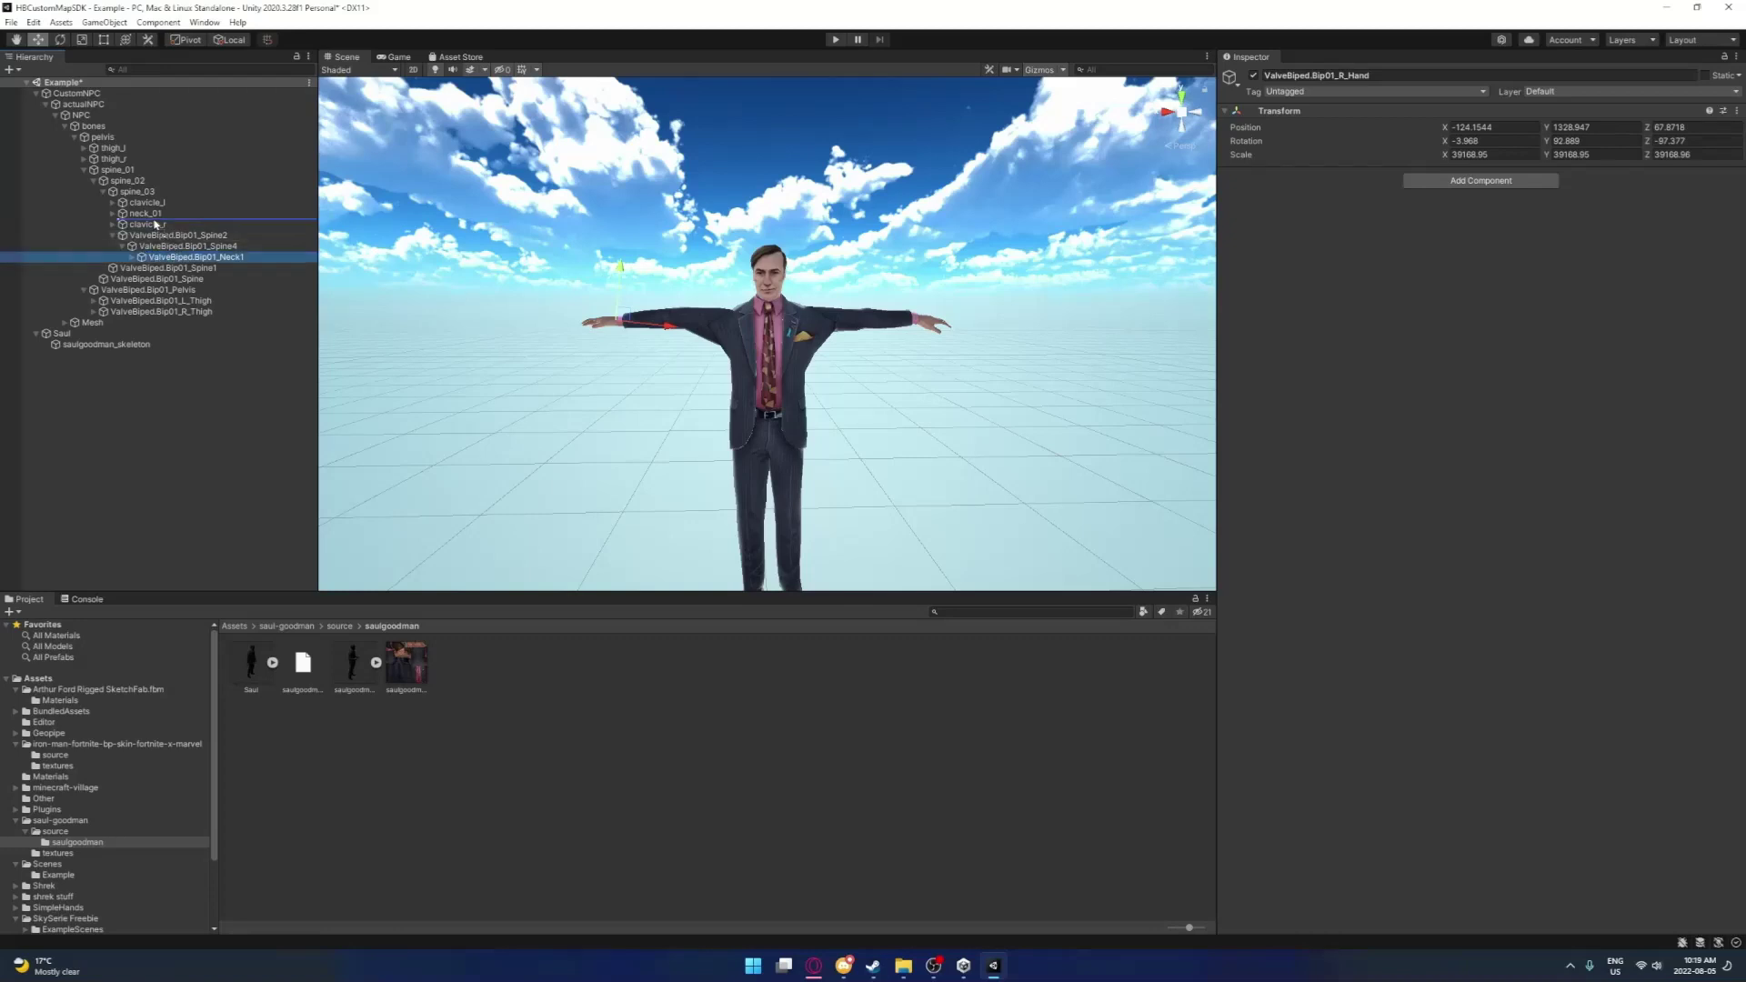
drag(155, 224, 149, 225)
click(122, 235)
click(162, 247)
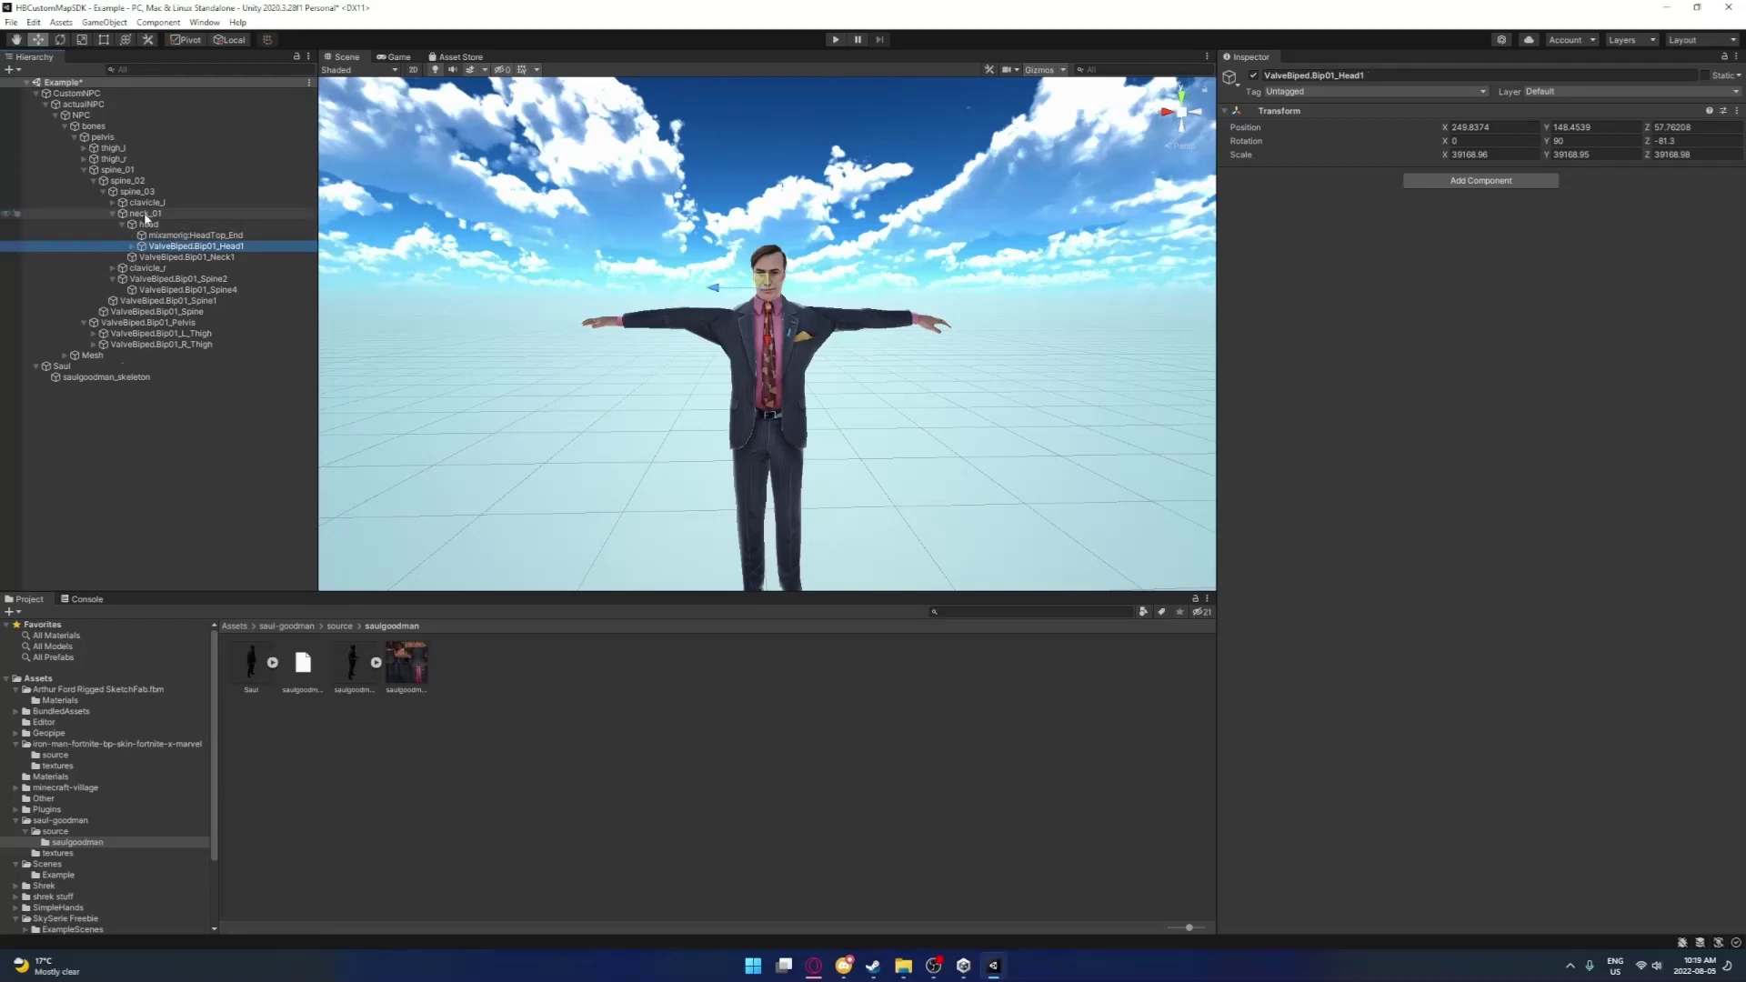
click(85, 170)
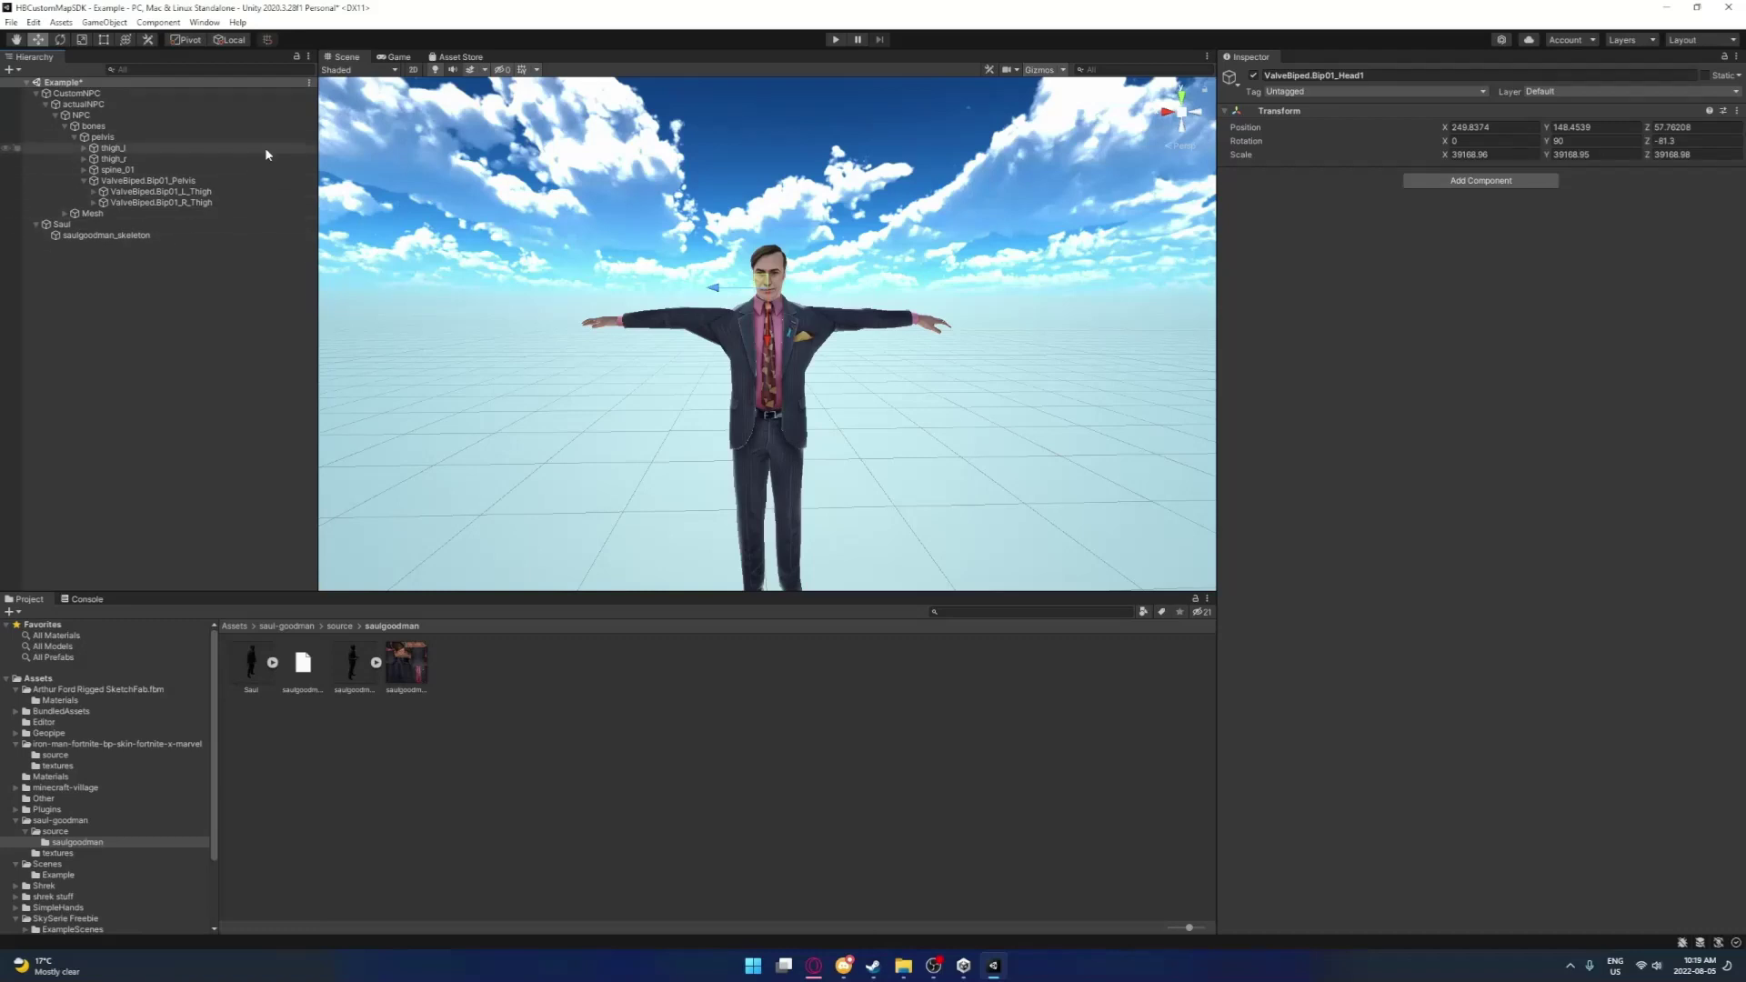
Move the ValveBiped L_Thigh, L_Calf and L_Foot bones under thigh_l, calf_l and foot_l respectively
drag(156, 191, 128, 169)
click(93, 170)
click(144, 182)
click(101, 180)
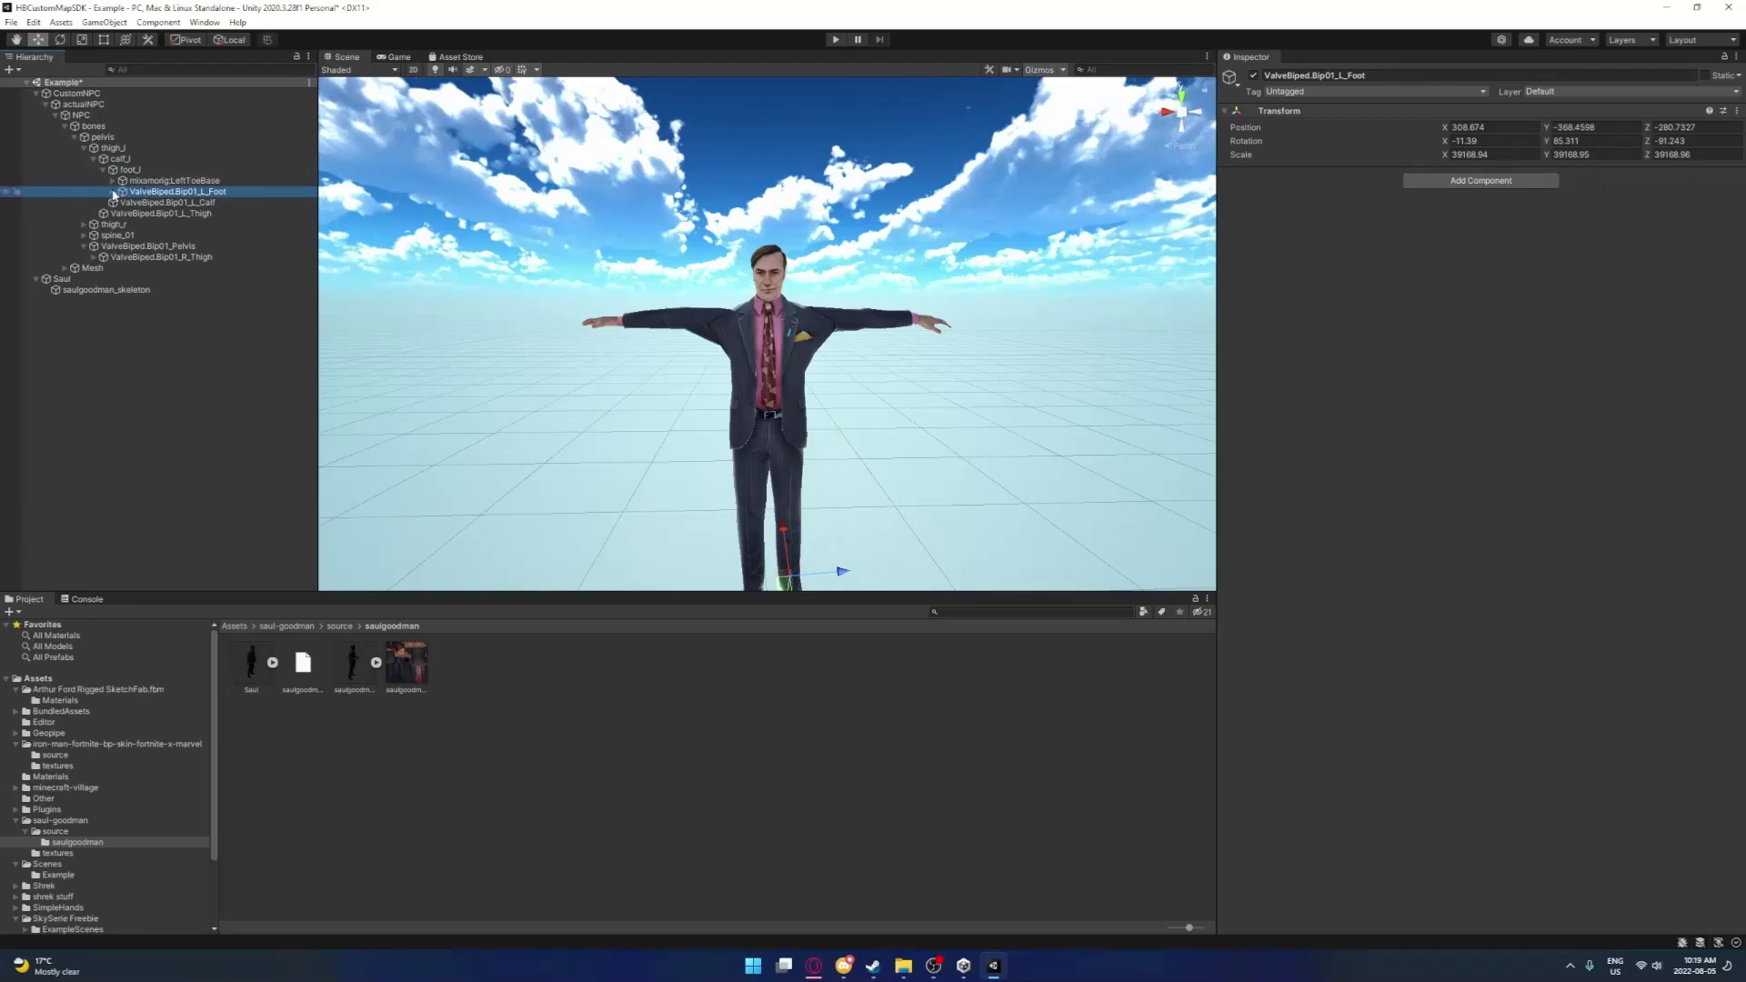
Move the ValveBiped L_Toe0 bone under mixamorig:LeftToeBase and collapse the thigh_l branch
click(113, 192)
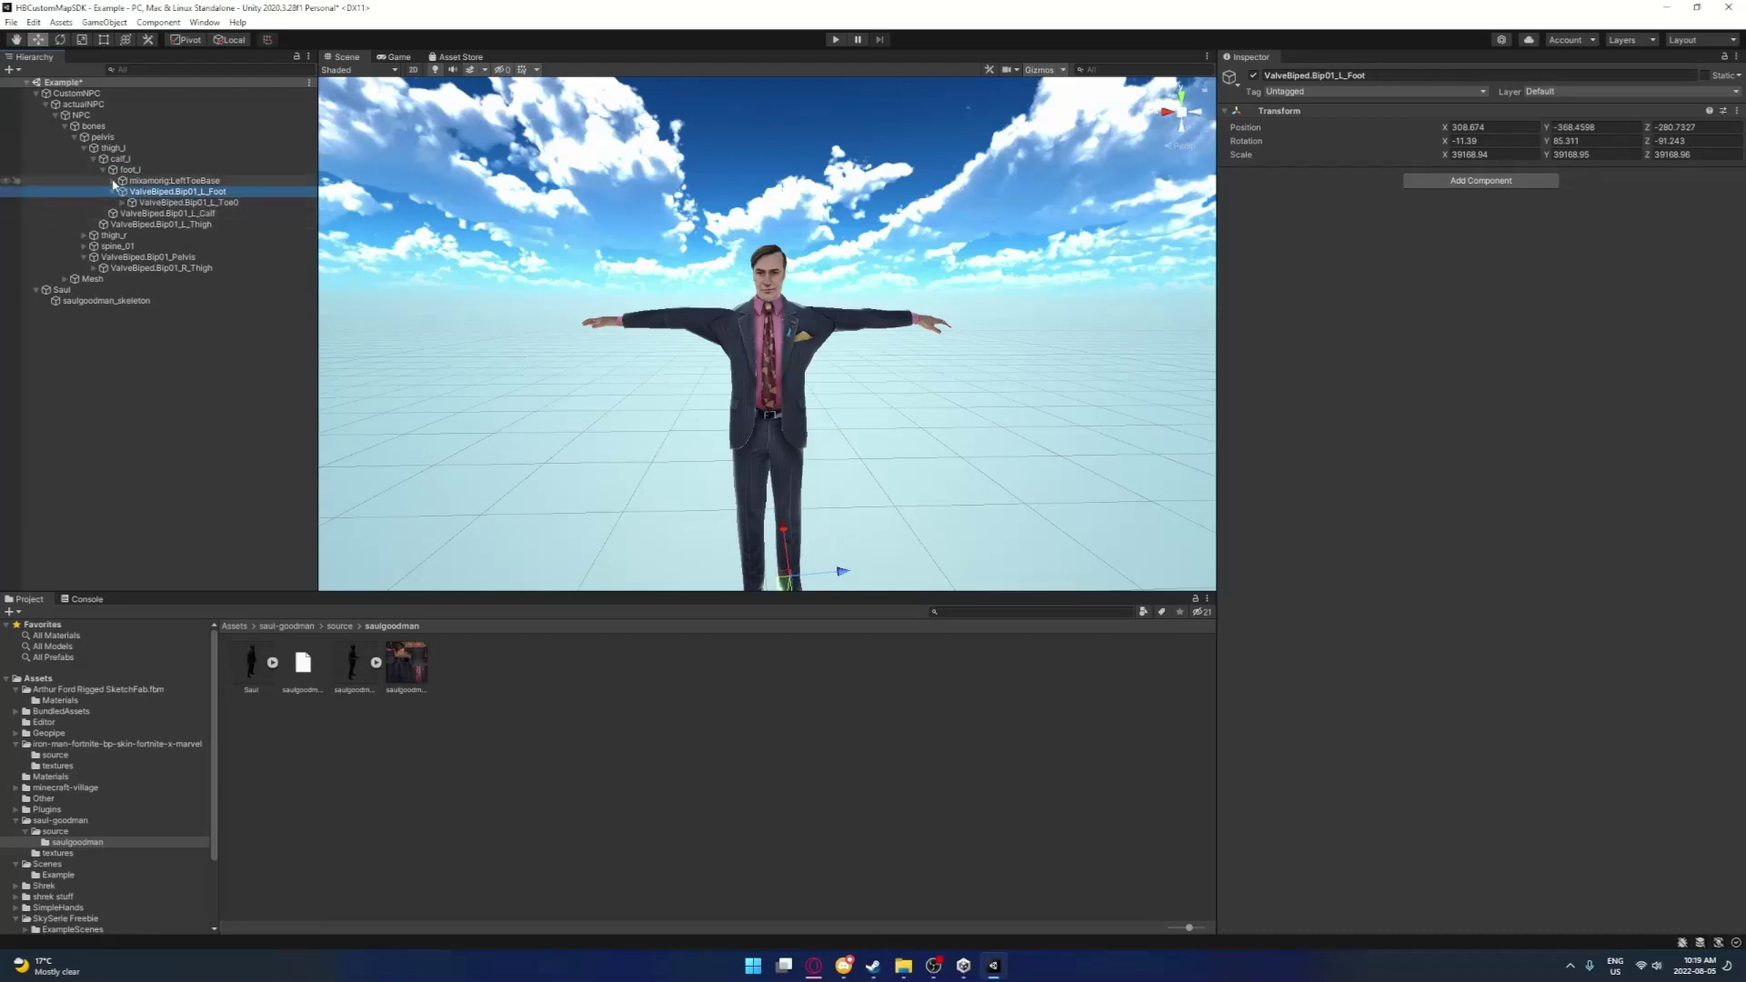
click(184, 204)
mouse_move(184, 206)
mouse_down()
mouse_move(202, 182)
mouse_move(169, 193)
mouse_up()
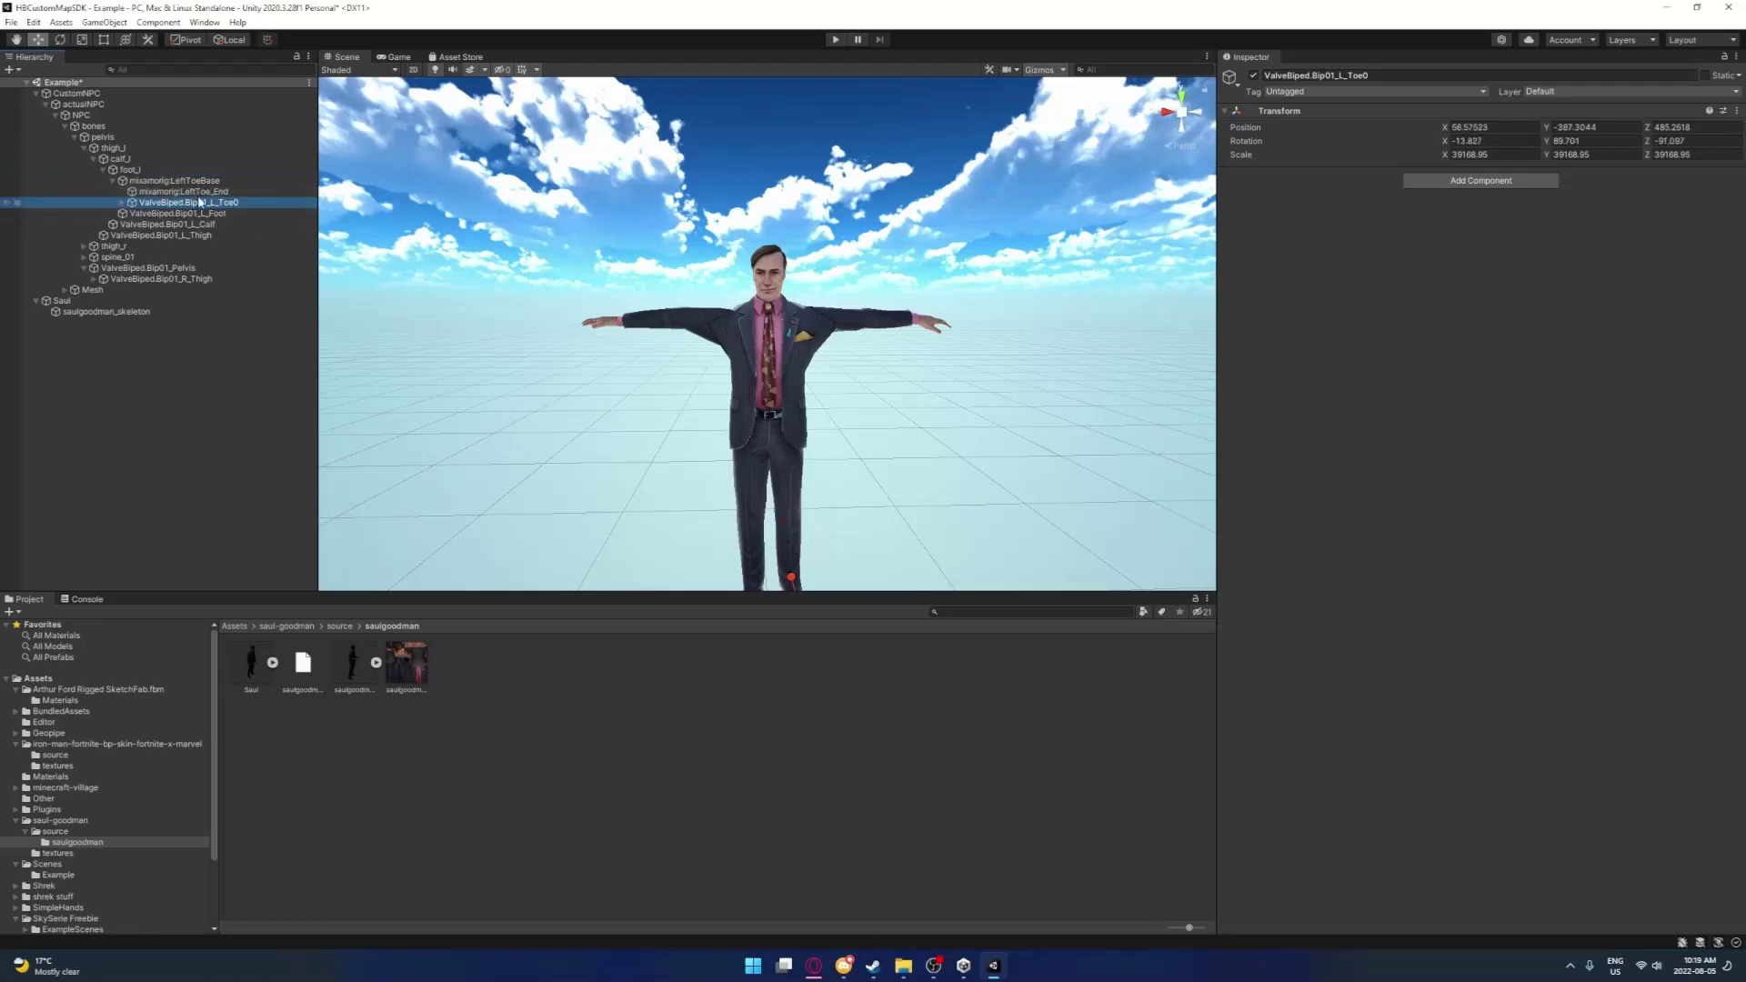
click(101, 171)
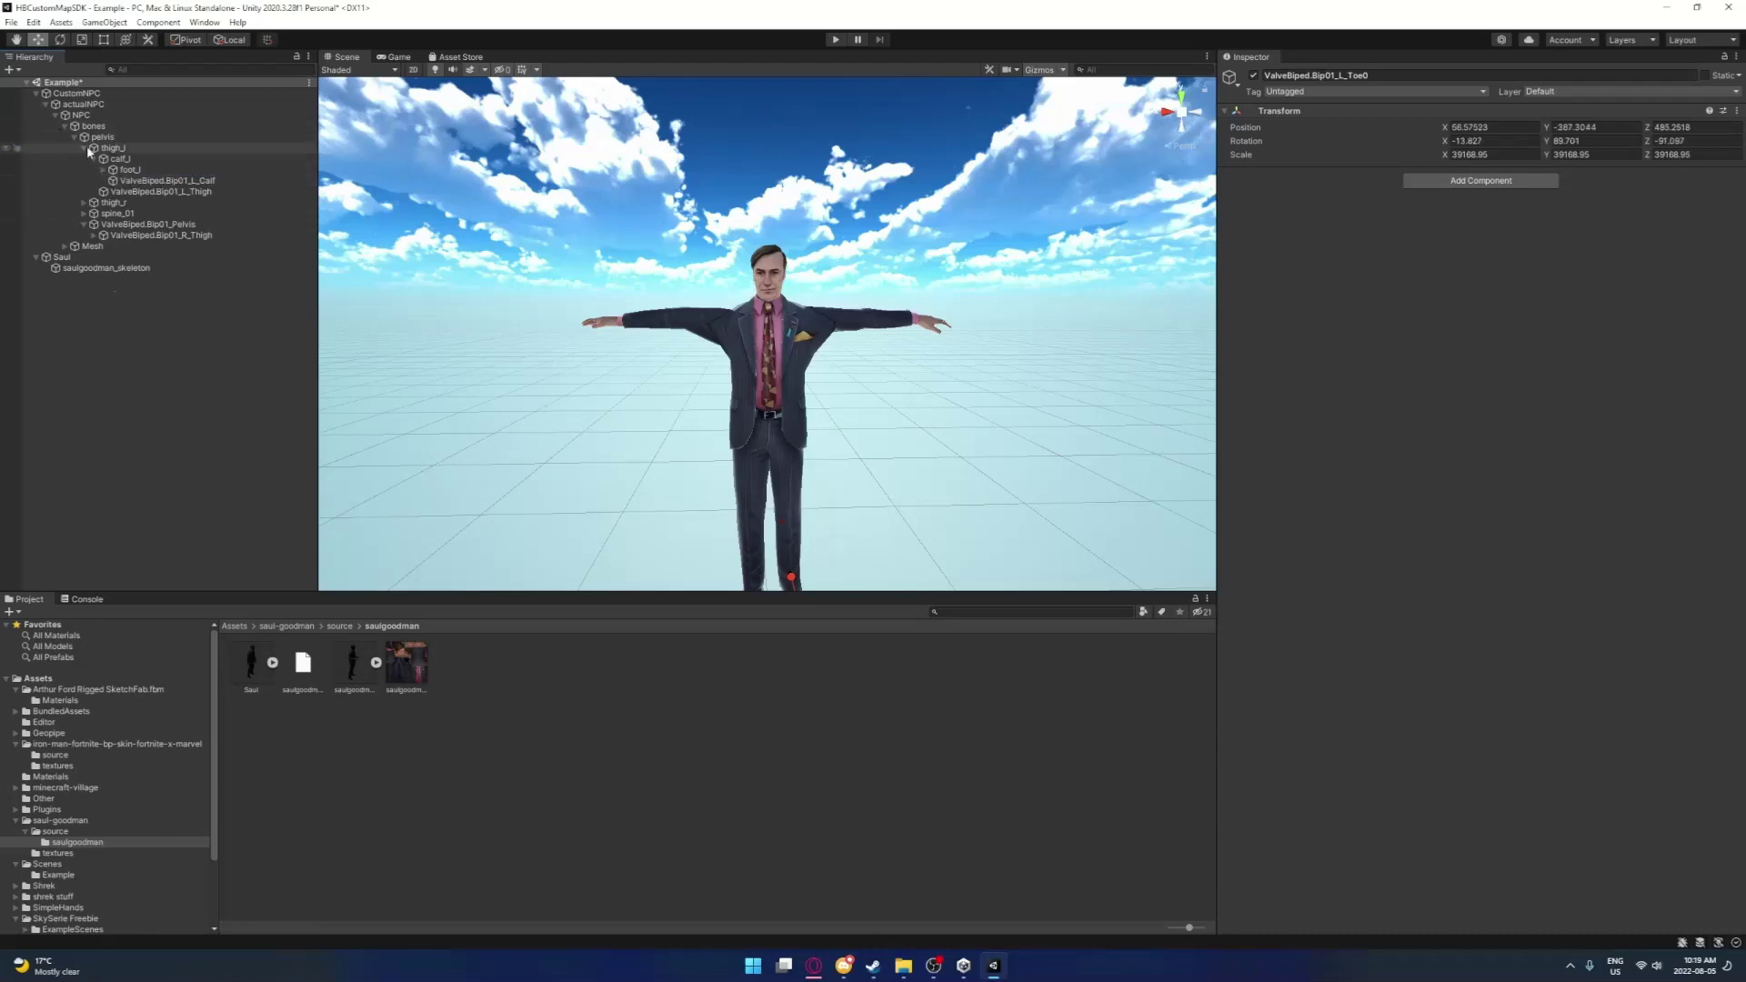
click(79, 146)
click(84, 148)
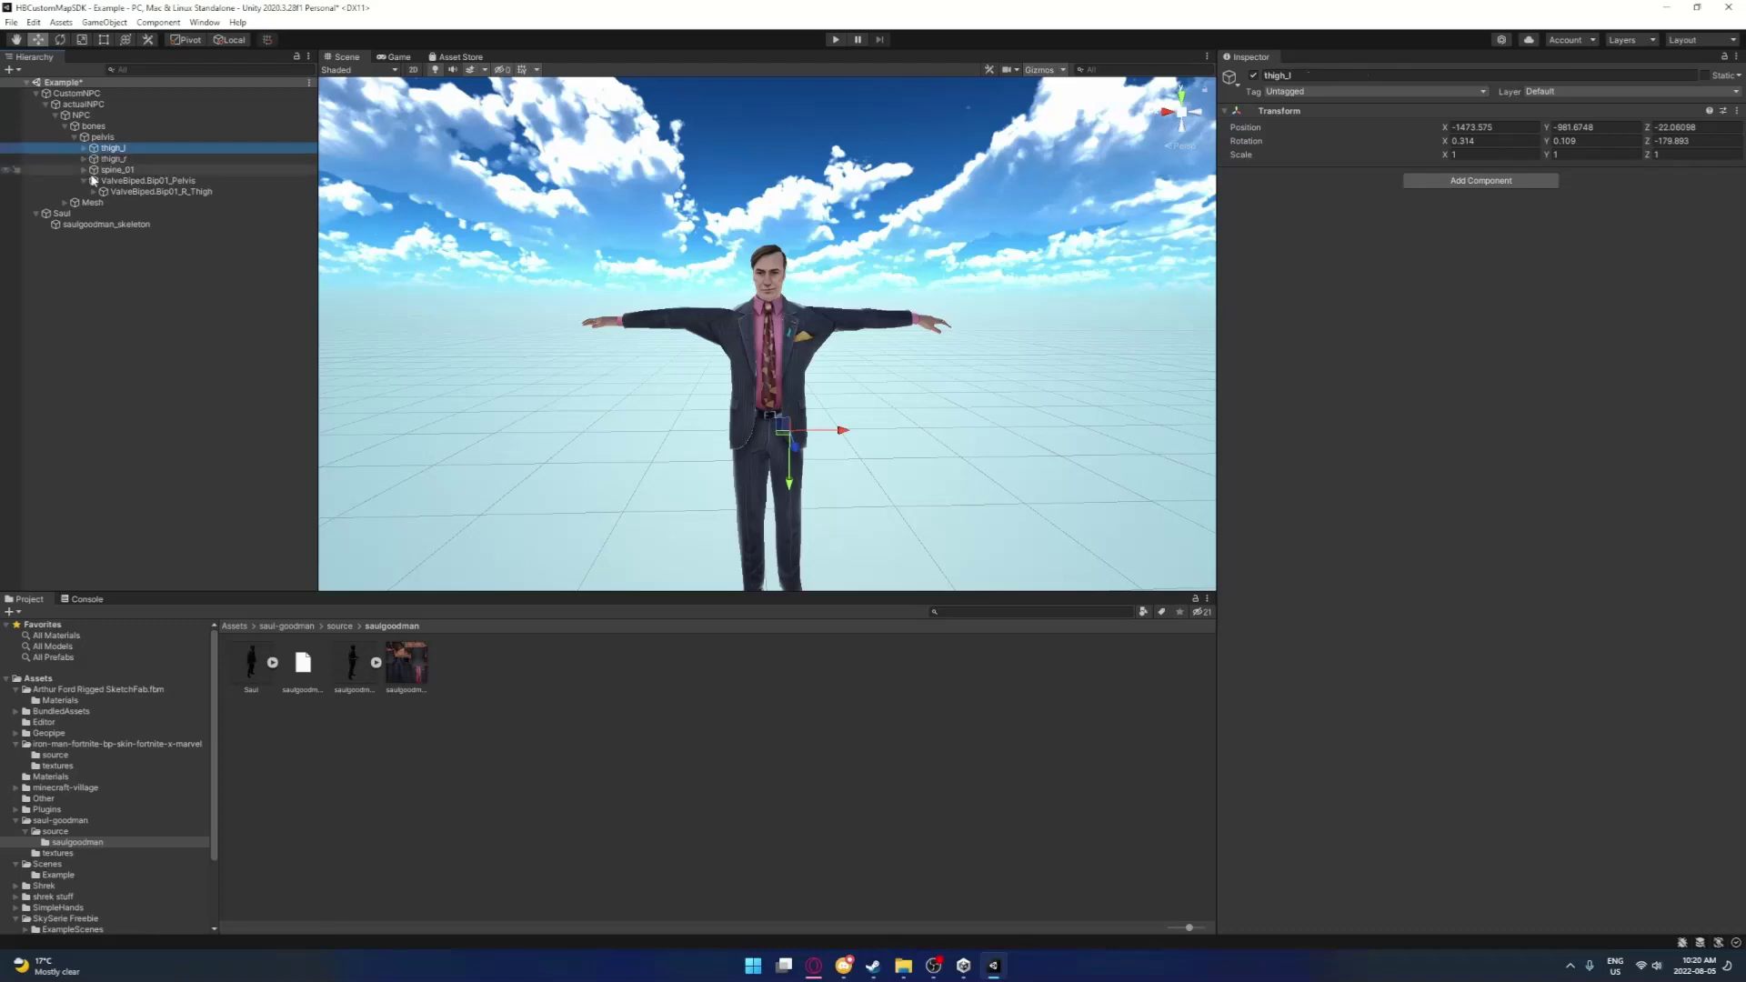
Move the ValveBiped R_Thigh, R_Calf, R_Foot and R_Toe0 bones under thigh_r, calf_r, foot_r and mixamorig:RightToeBase, and collapse thigh_r
drag(144, 191, 182, 192)
click(92, 181)
click(102, 192)
click(152, 204)
click(111, 203)
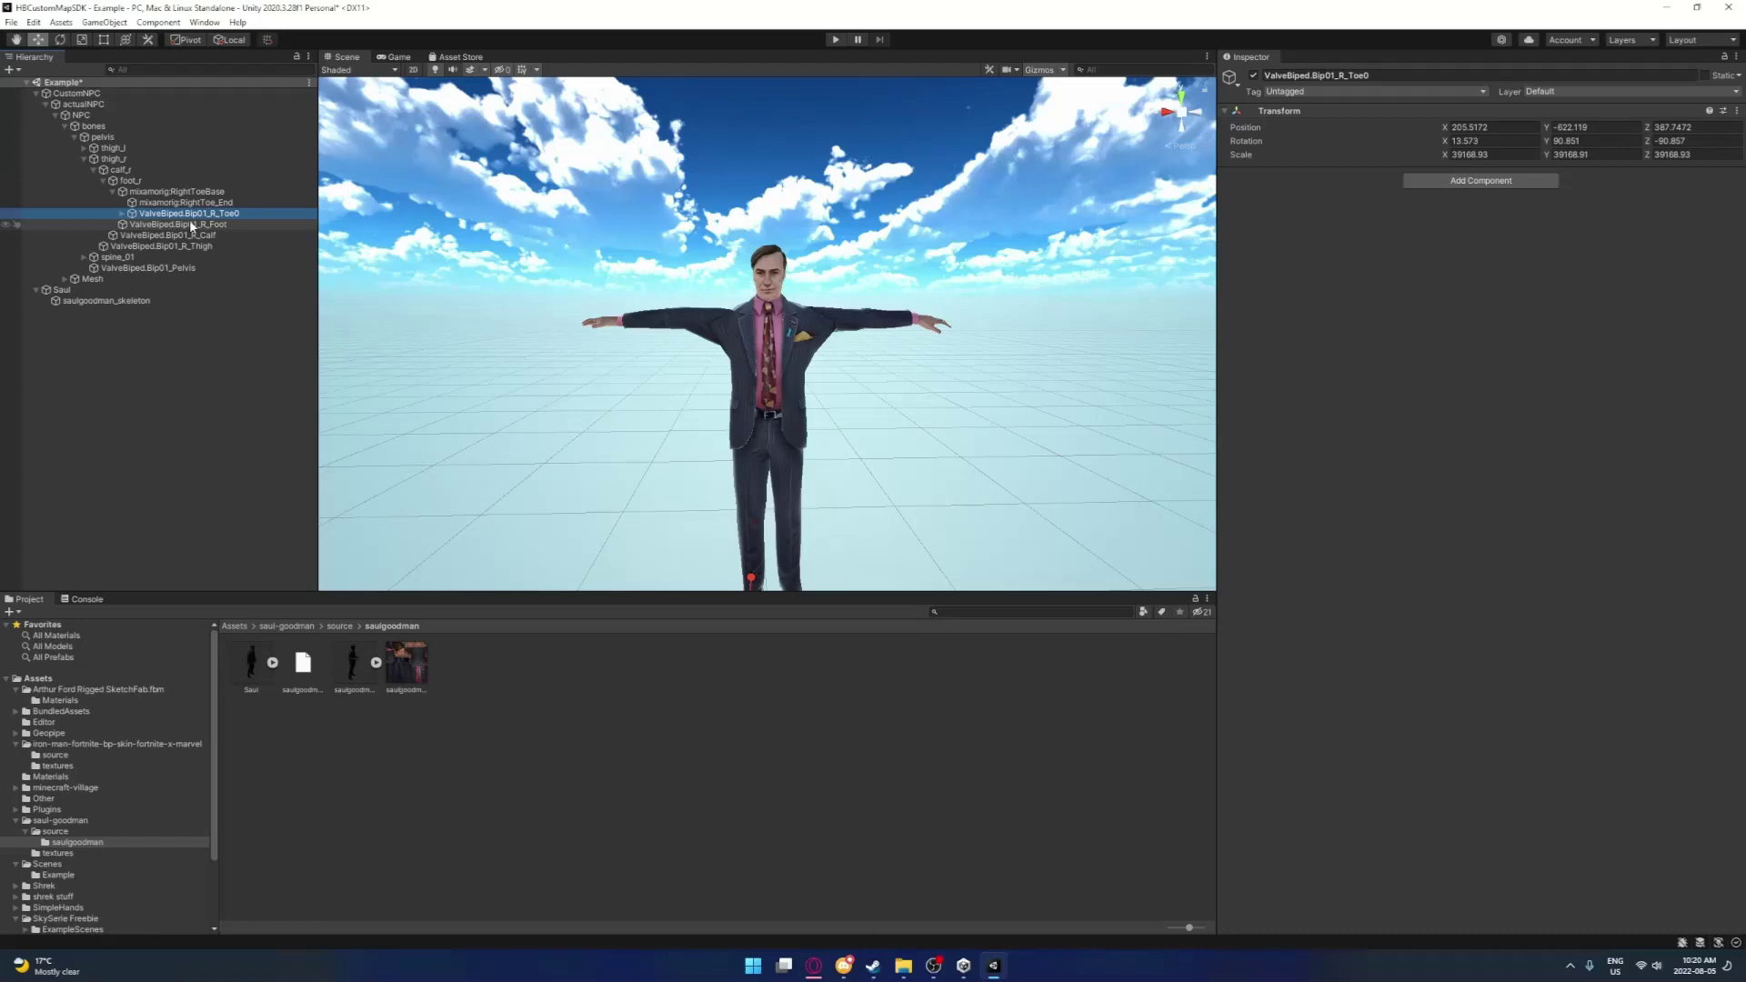
click(83, 159)
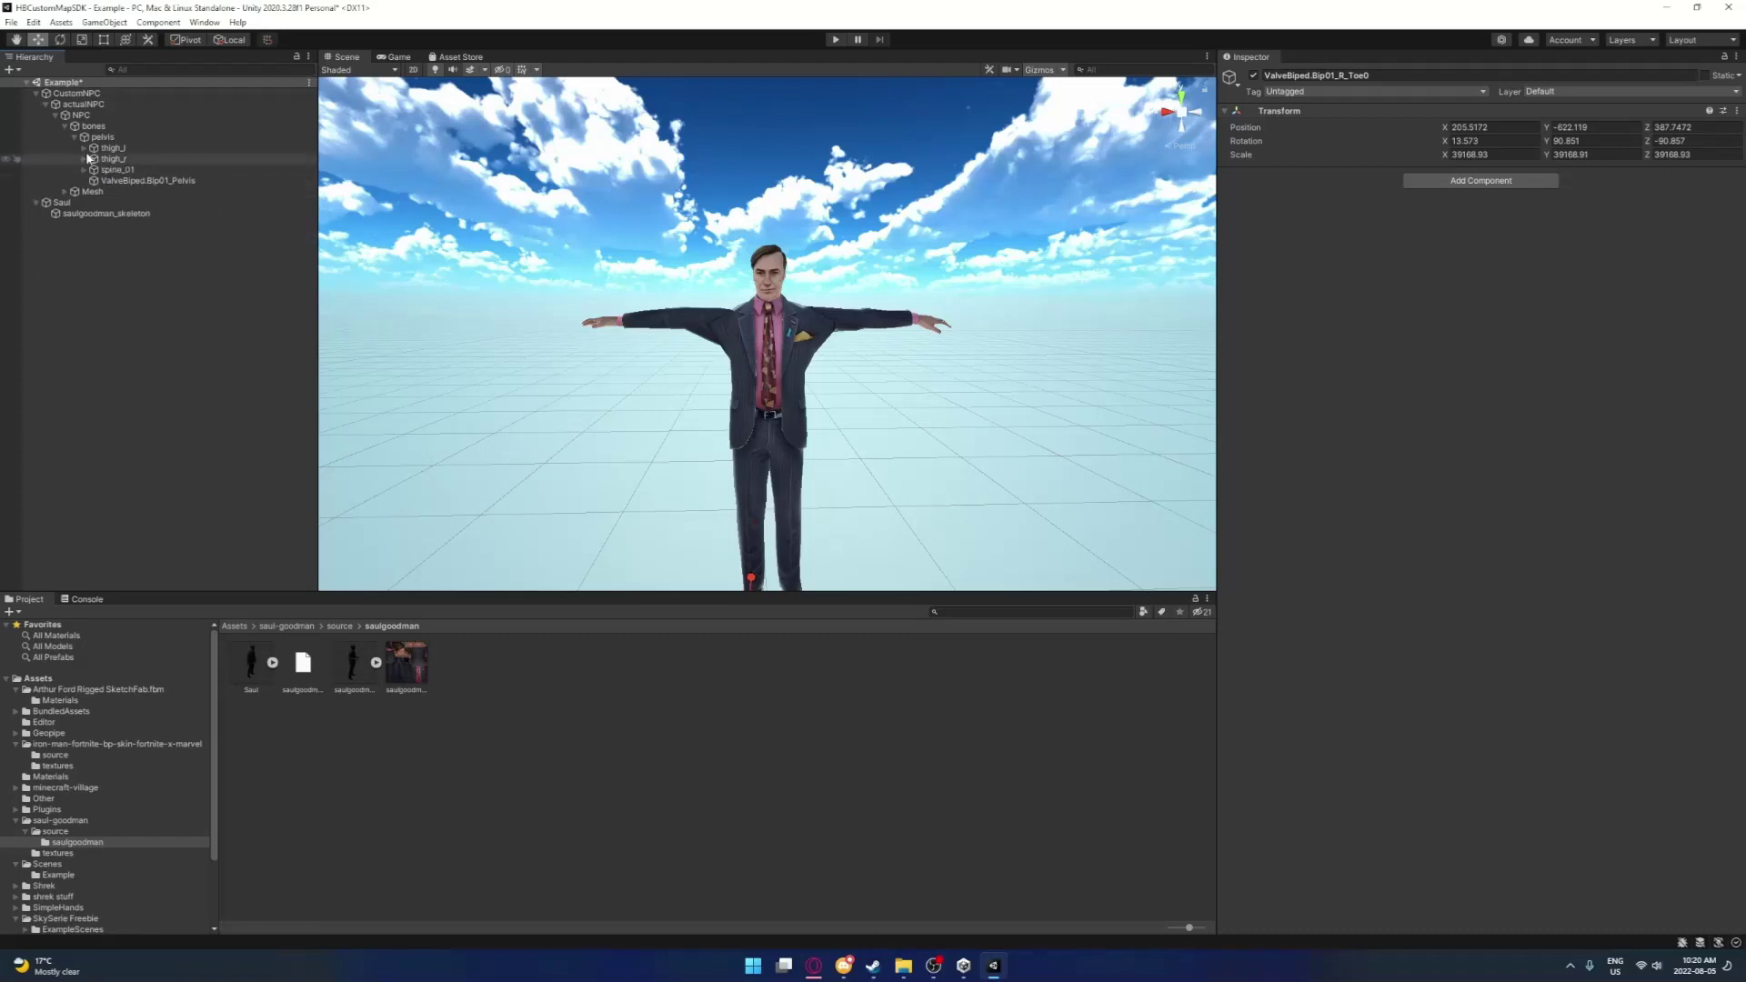
Delete the leftover Saul object with its empty saulgoodman_skeleton from the scene, and collapse CustomNPC
click(94, 215)
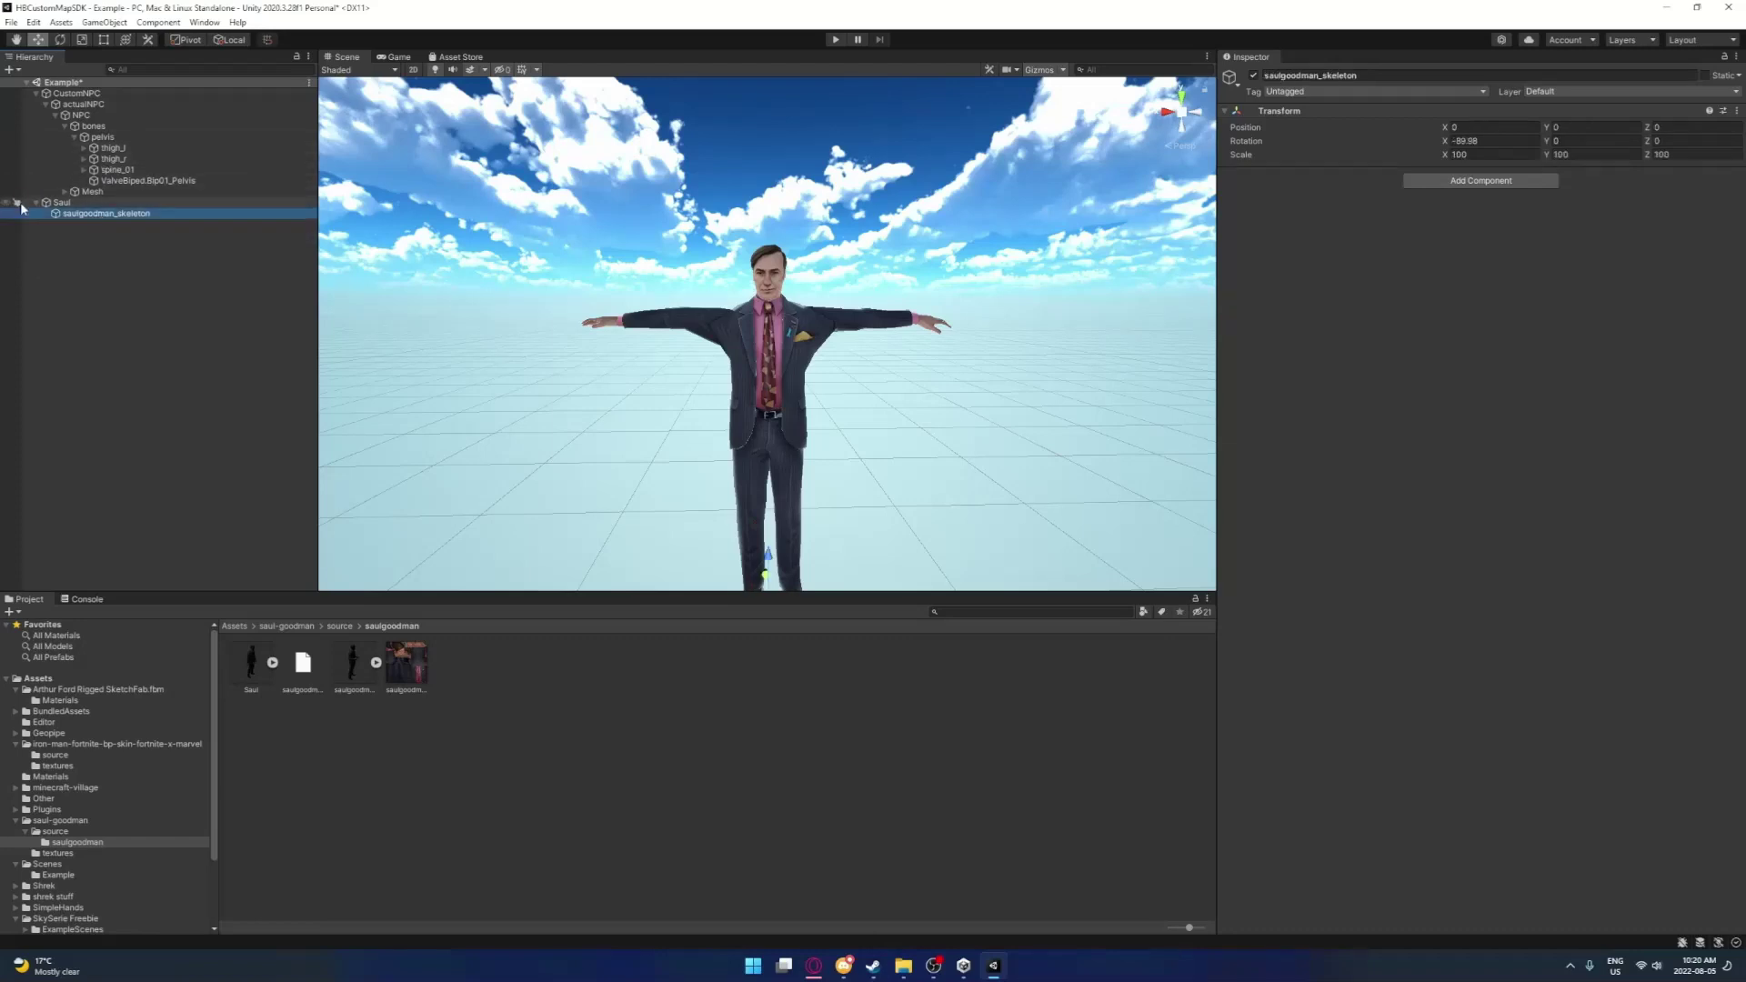
click(61, 203)
right_click(92, 201)
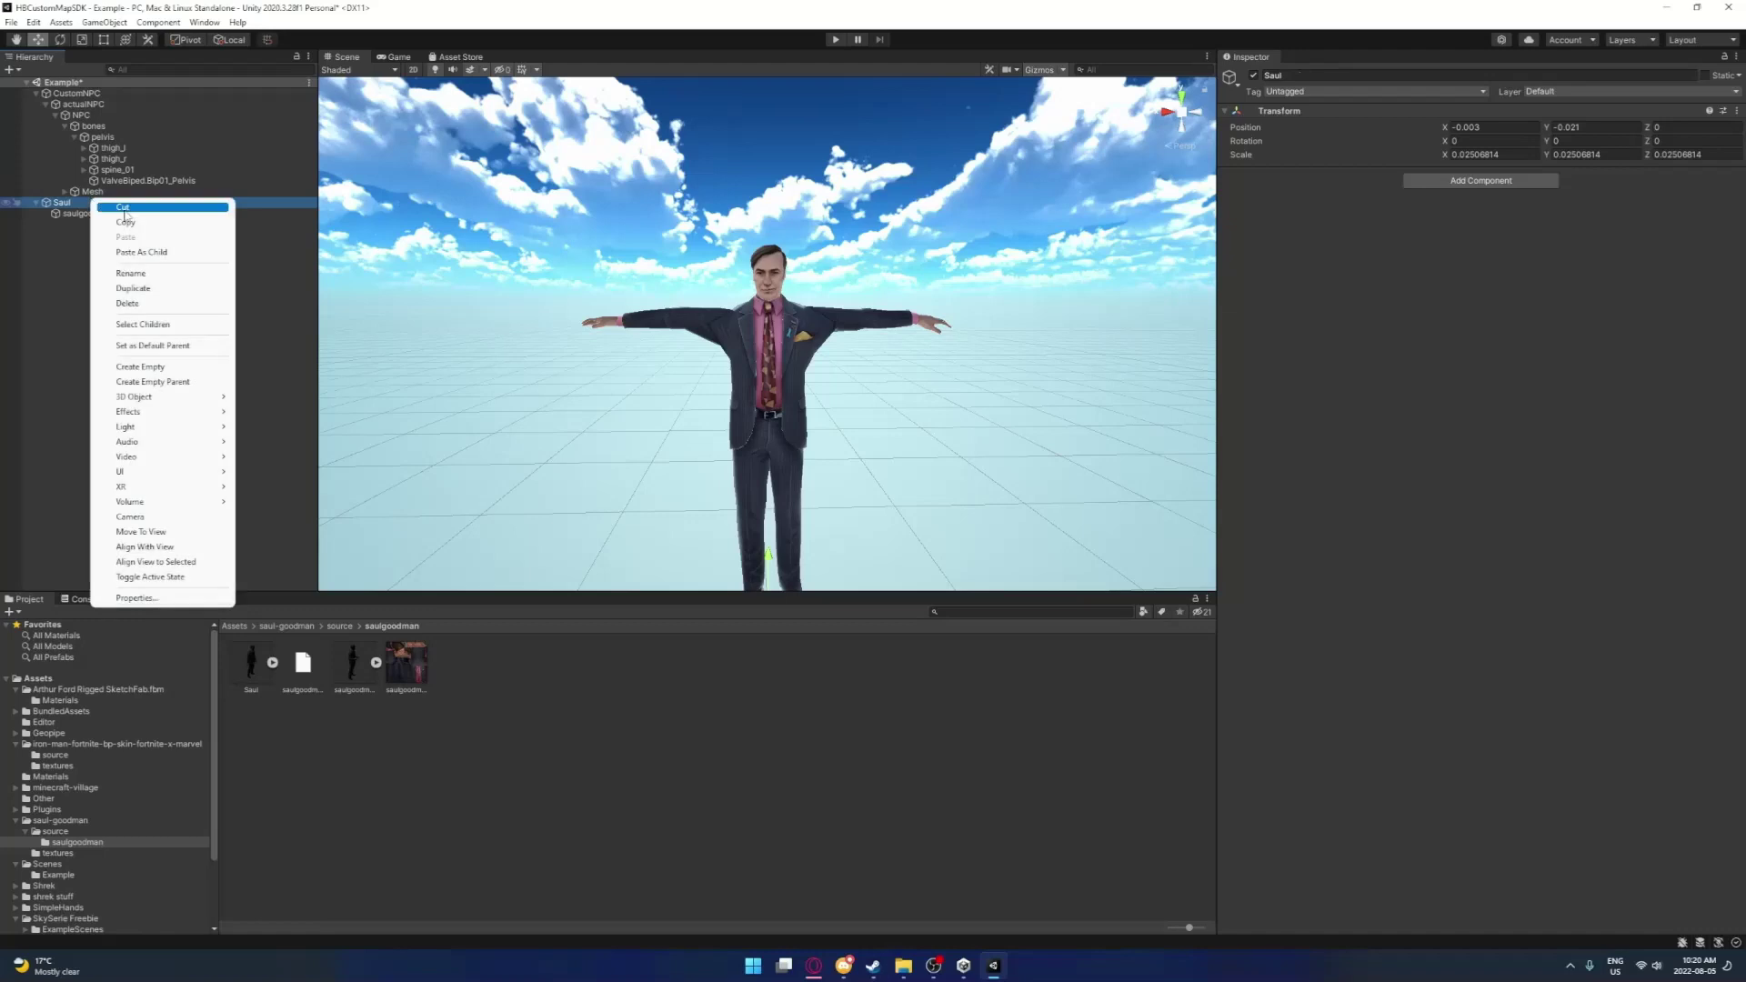
click(127, 303)
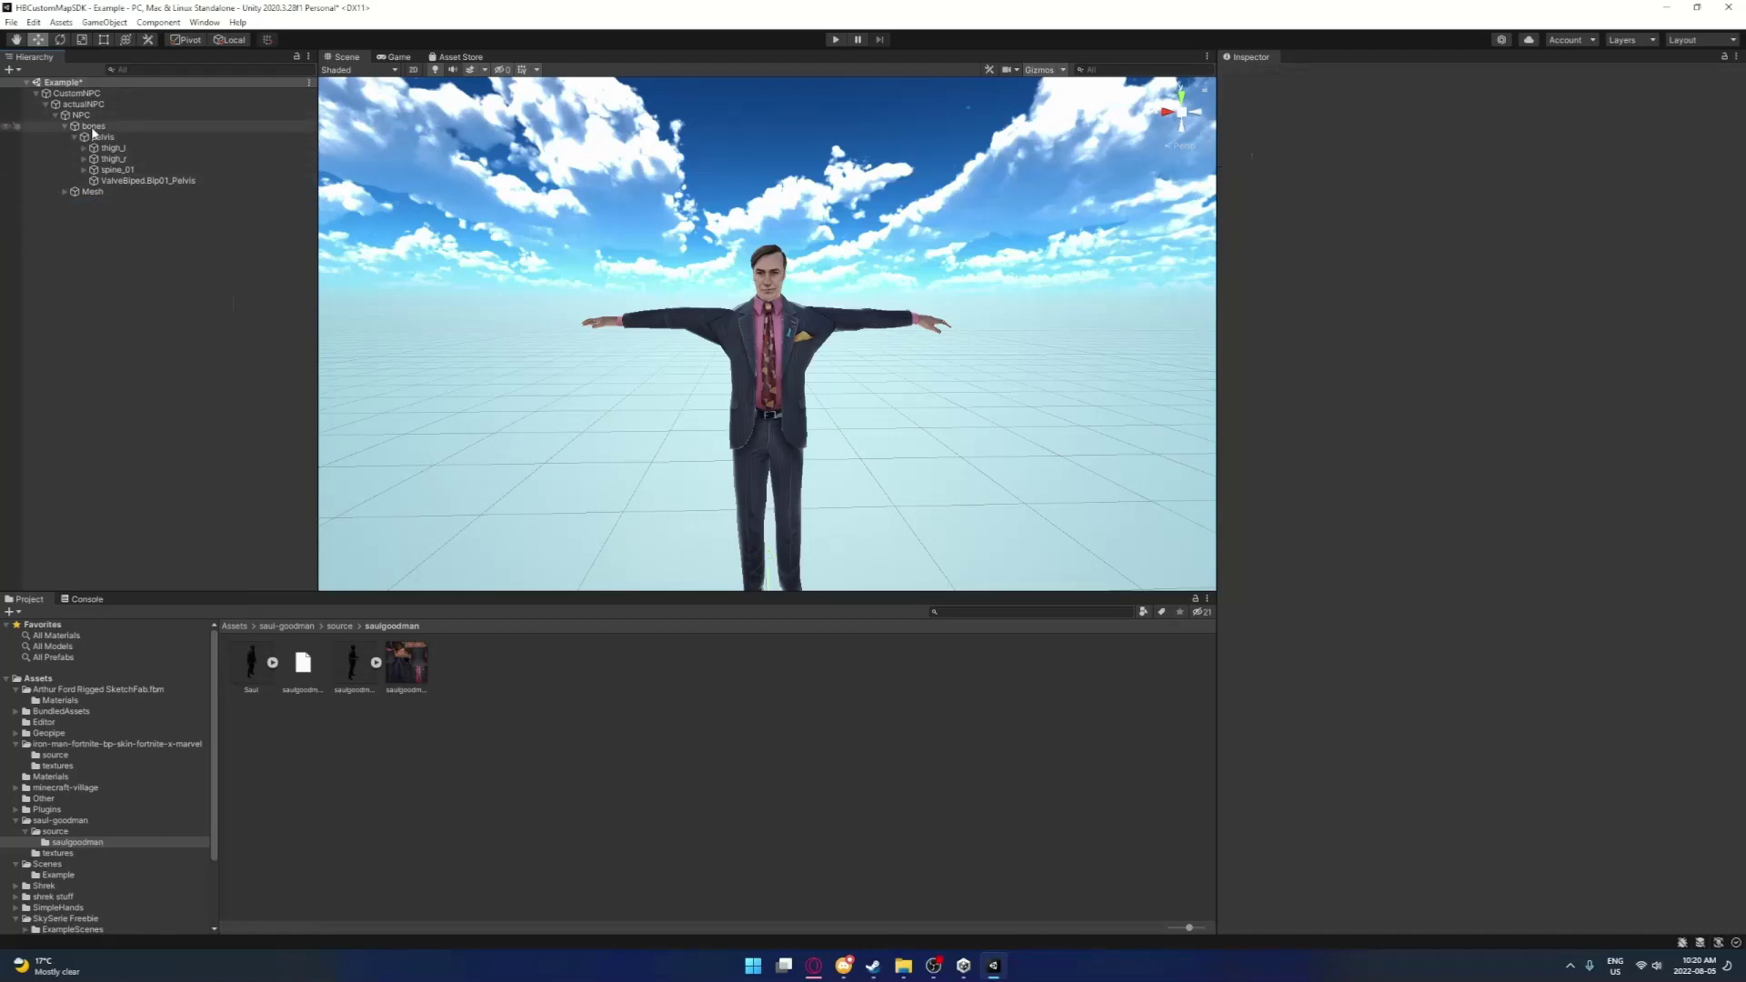
click(36, 93)
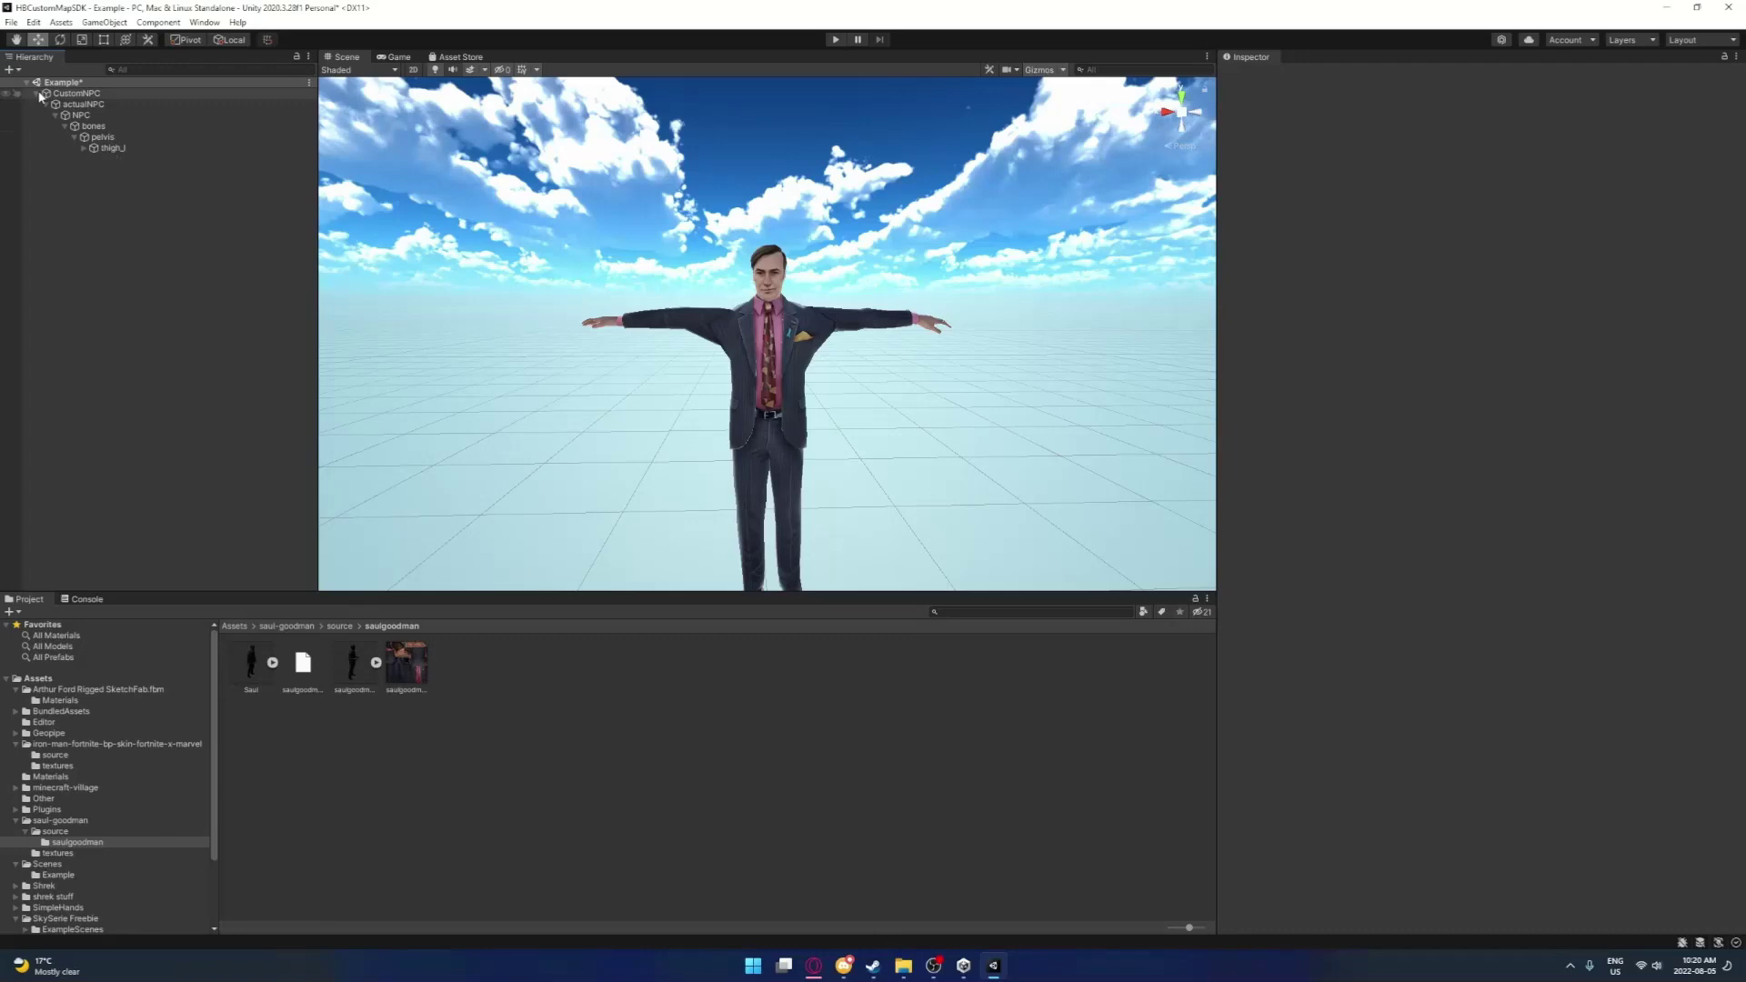
Create a folder named SAUL 2.0 inside BundledAssets > Prefabs
click(93, 711)
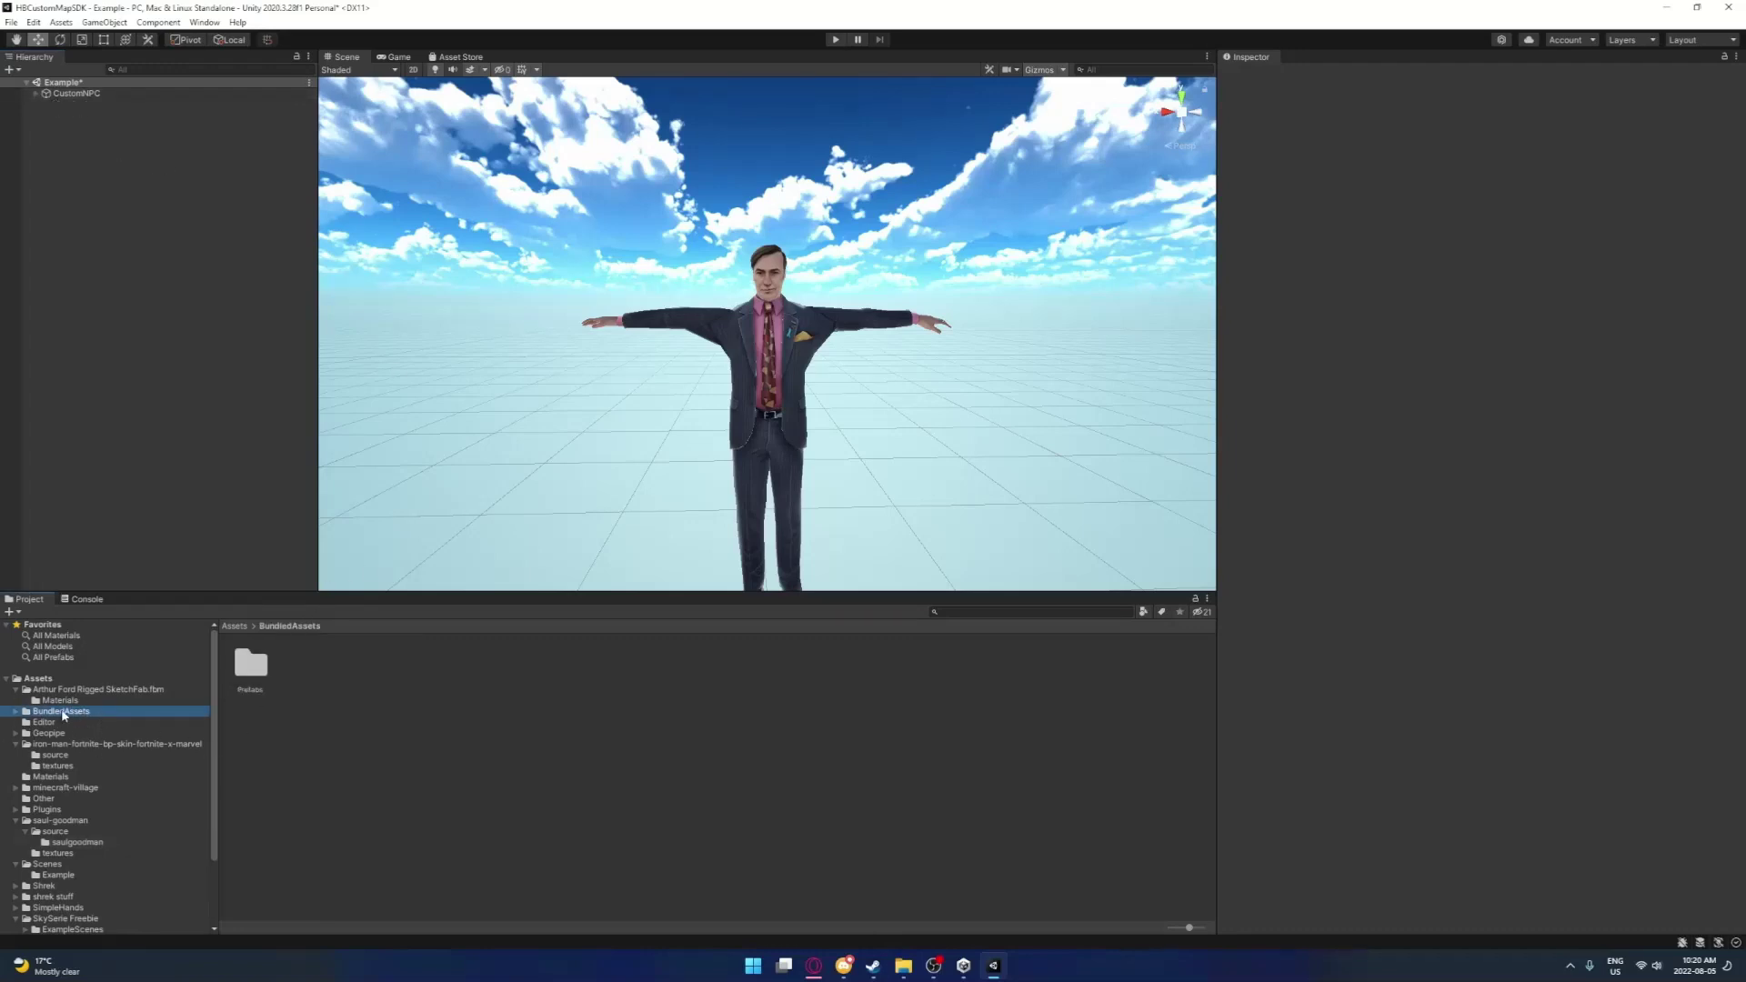
double_click(246, 676)
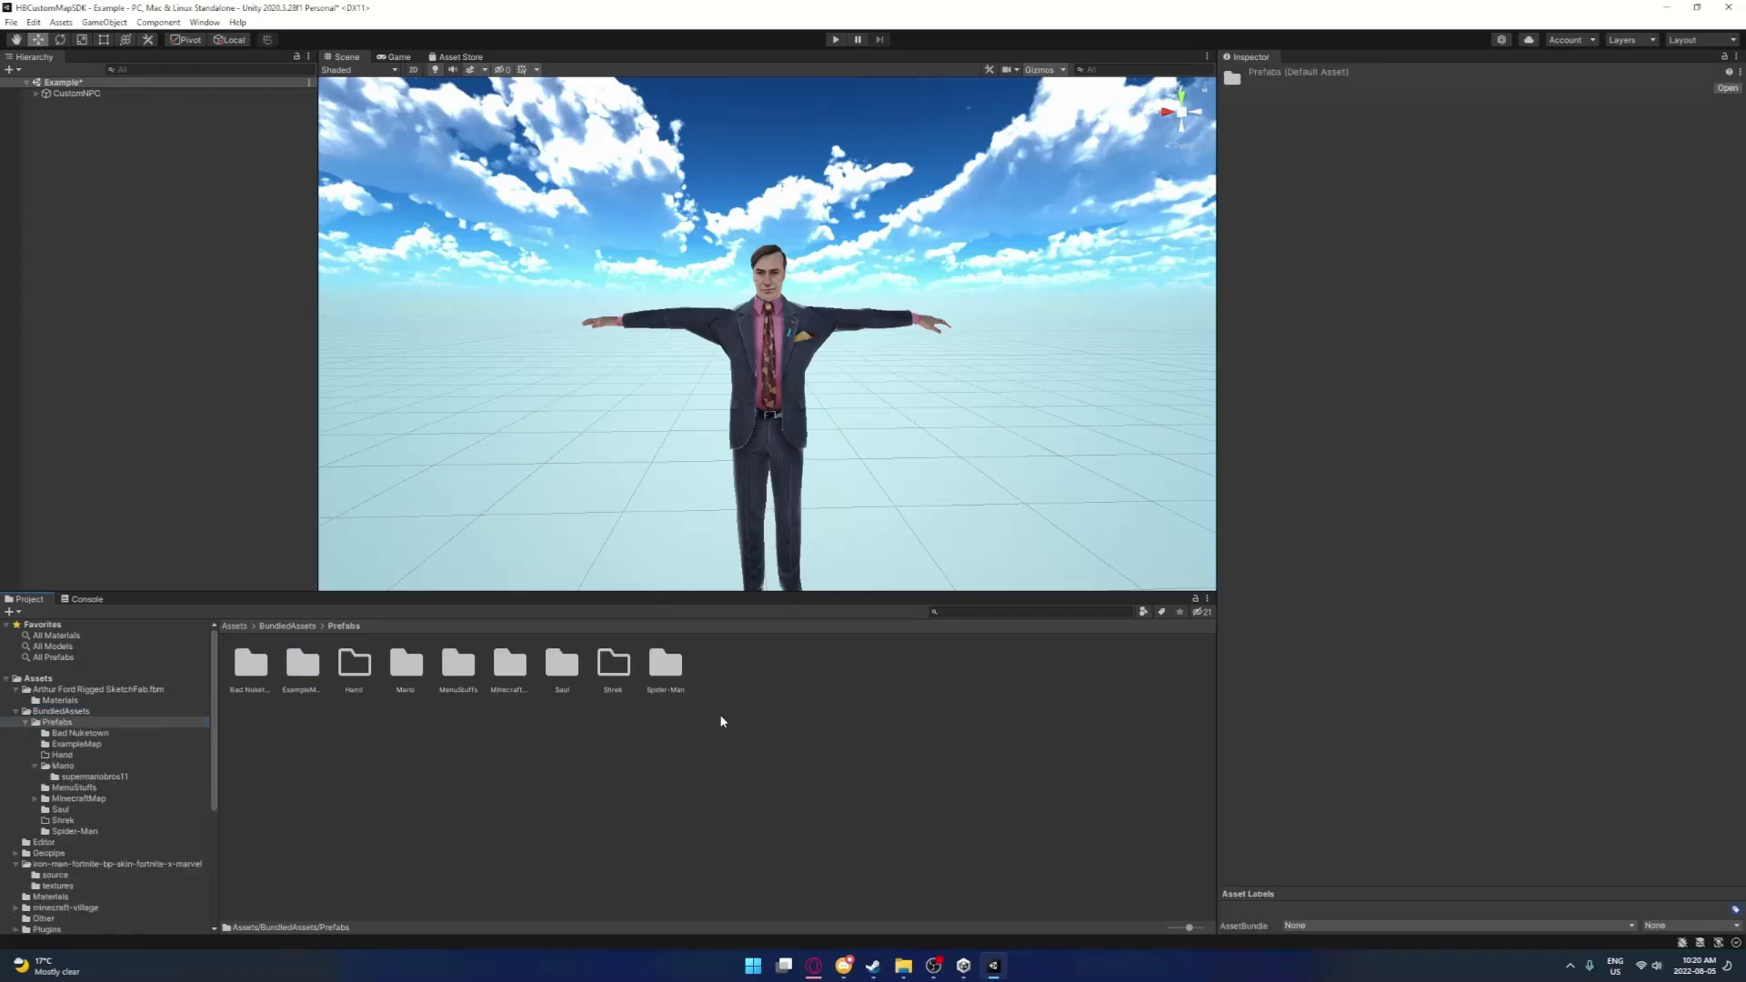
right_click(806, 714)
mouse_move(909, 312)
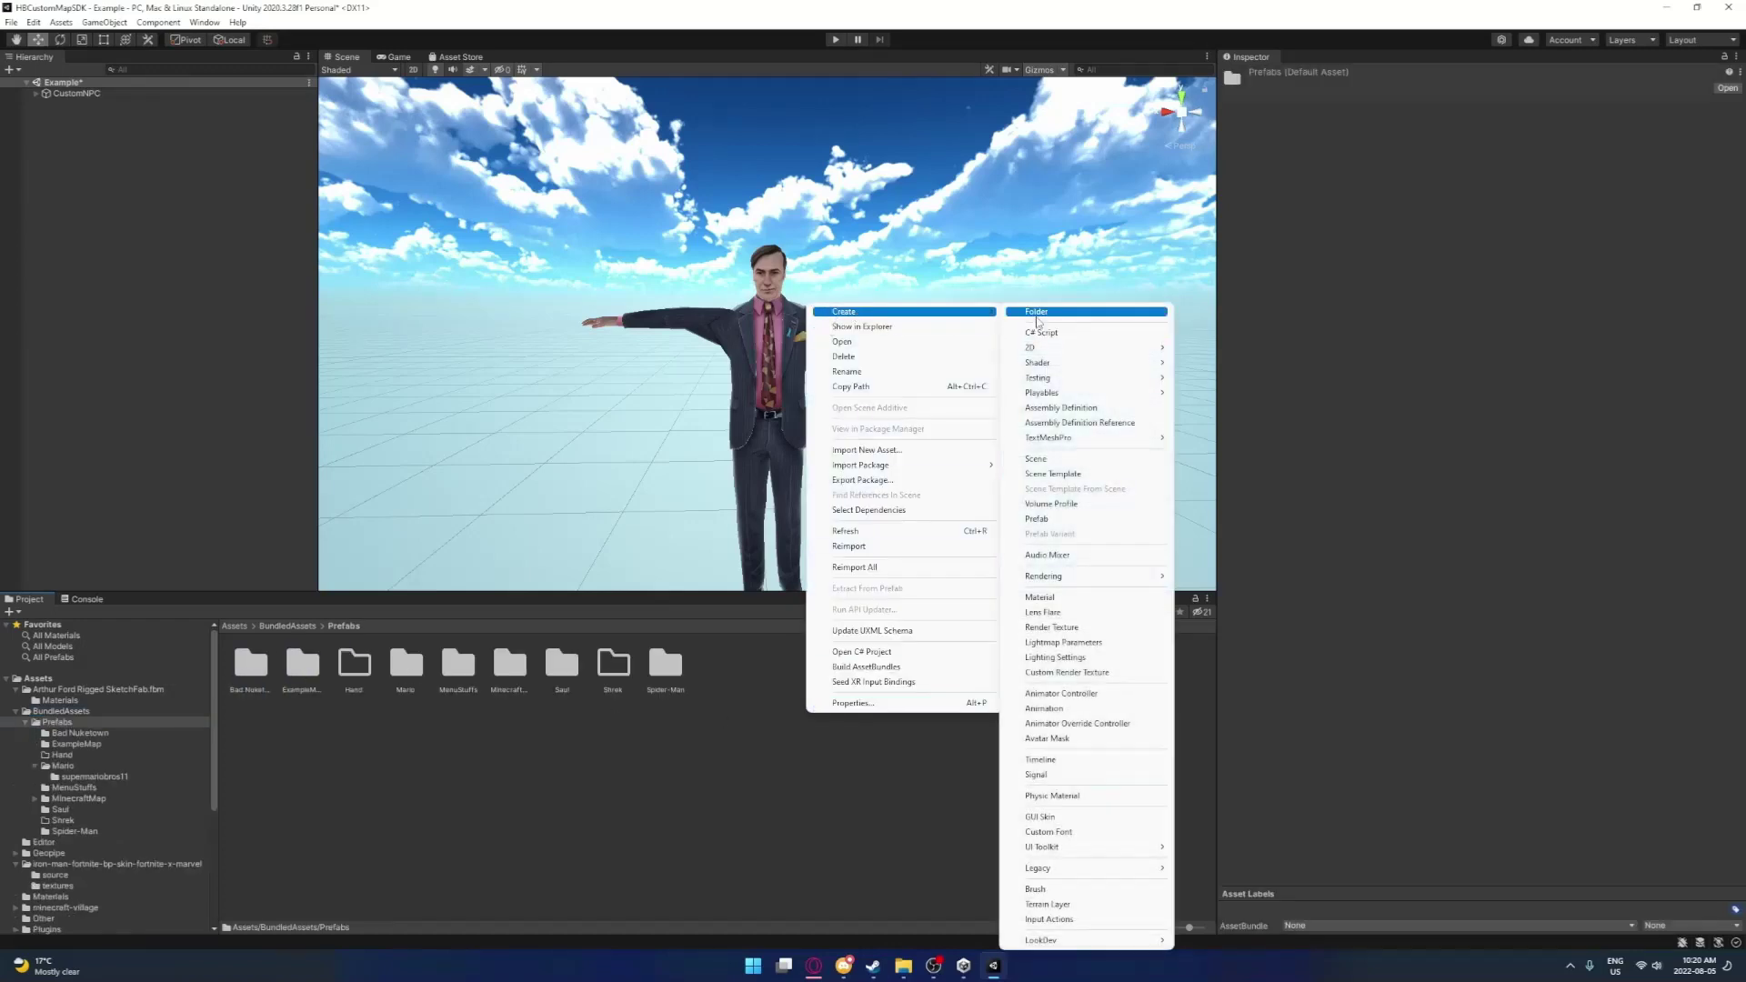
click(1038, 313)
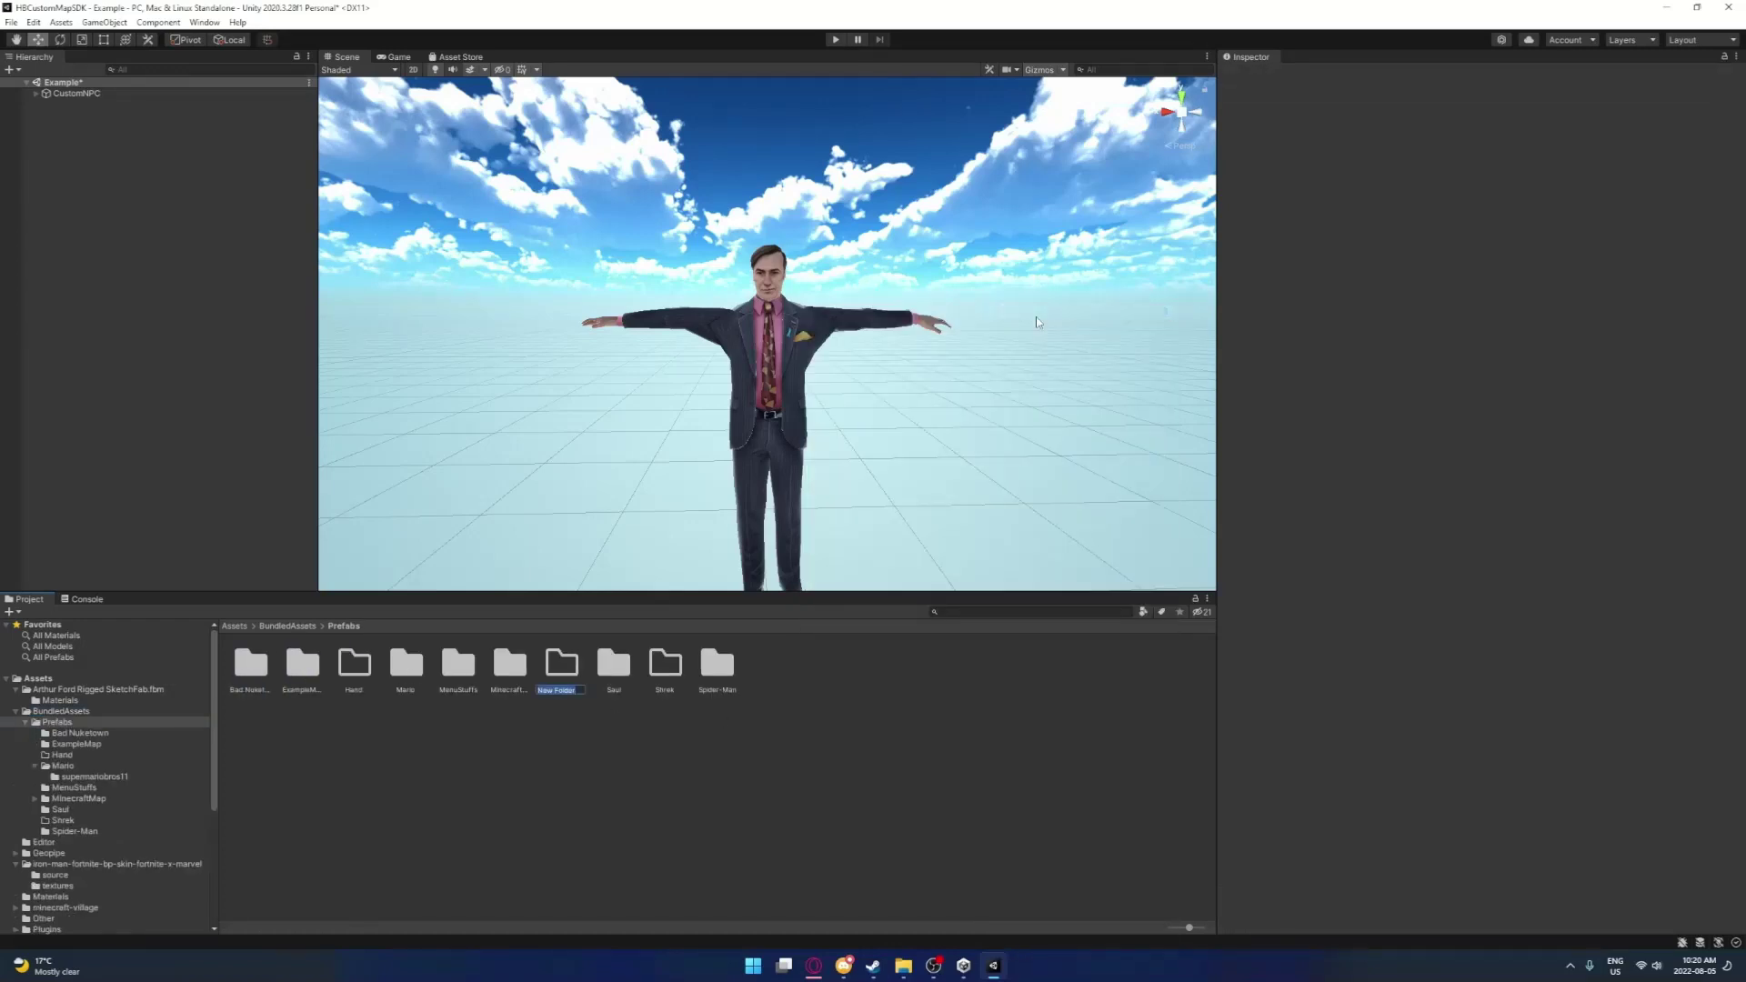
text(SA)
key(Return)
Save the scene's CustomNPC object as a prefab inside the SAUL 2.0 folder
double_click(564, 665)
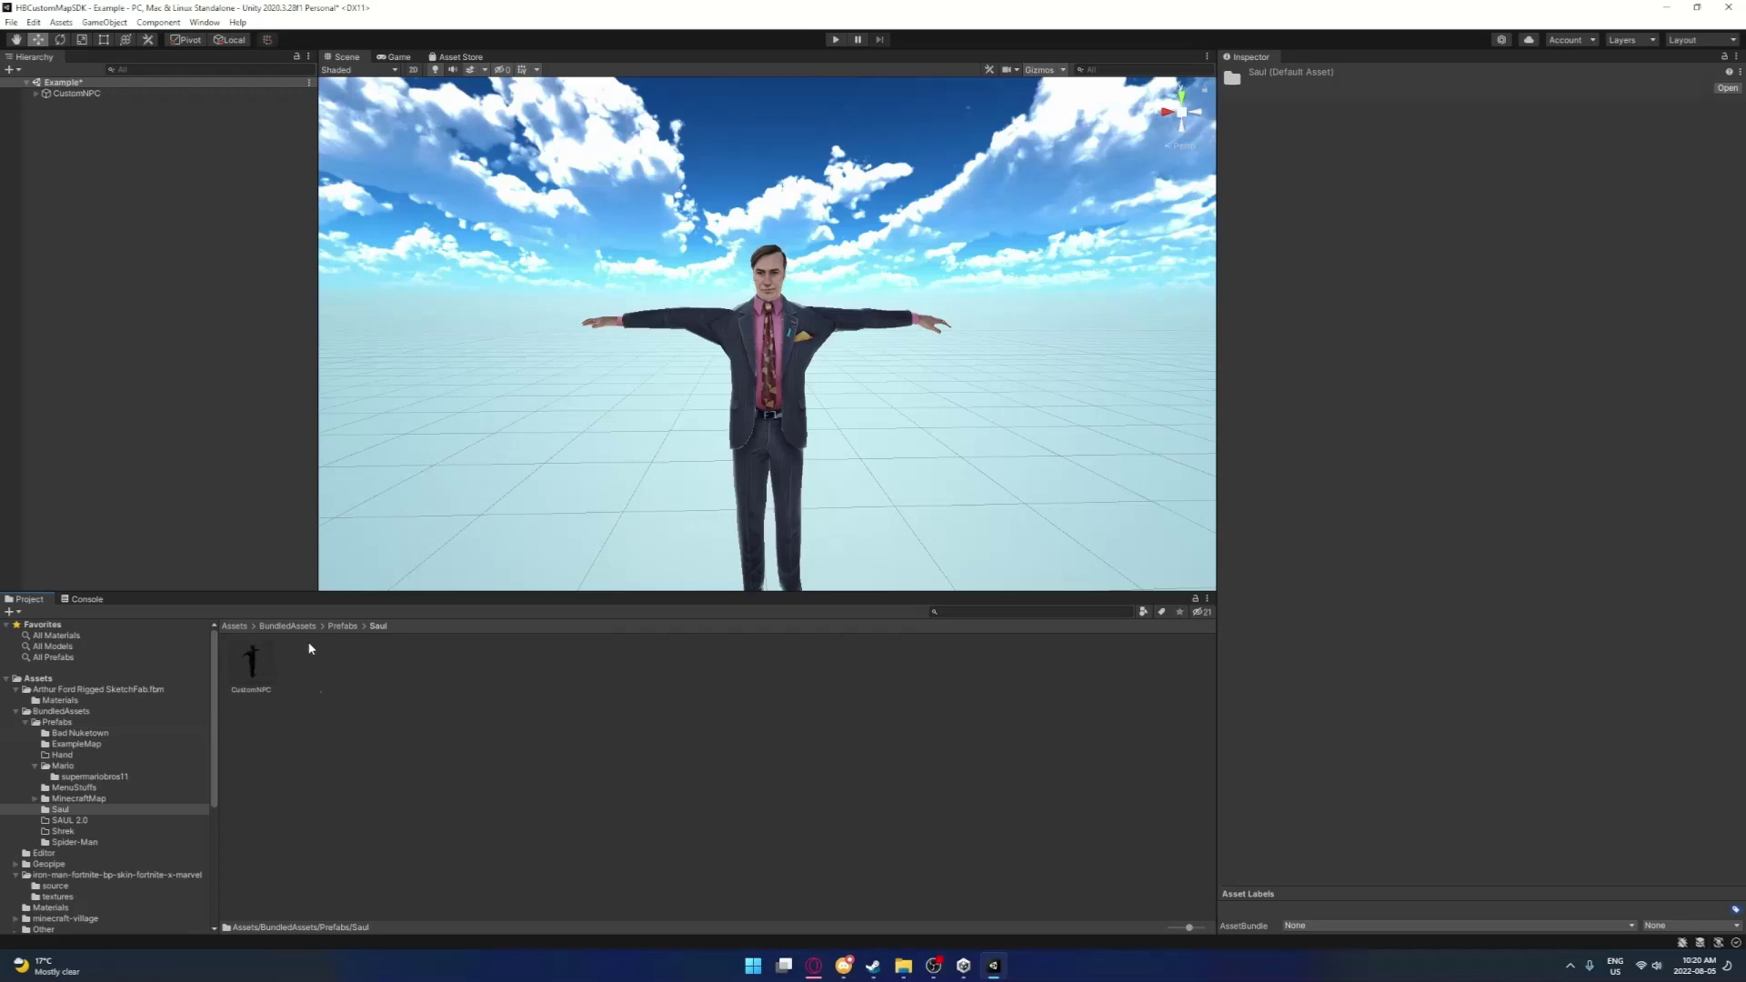
click(333, 626)
double_click(622, 671)
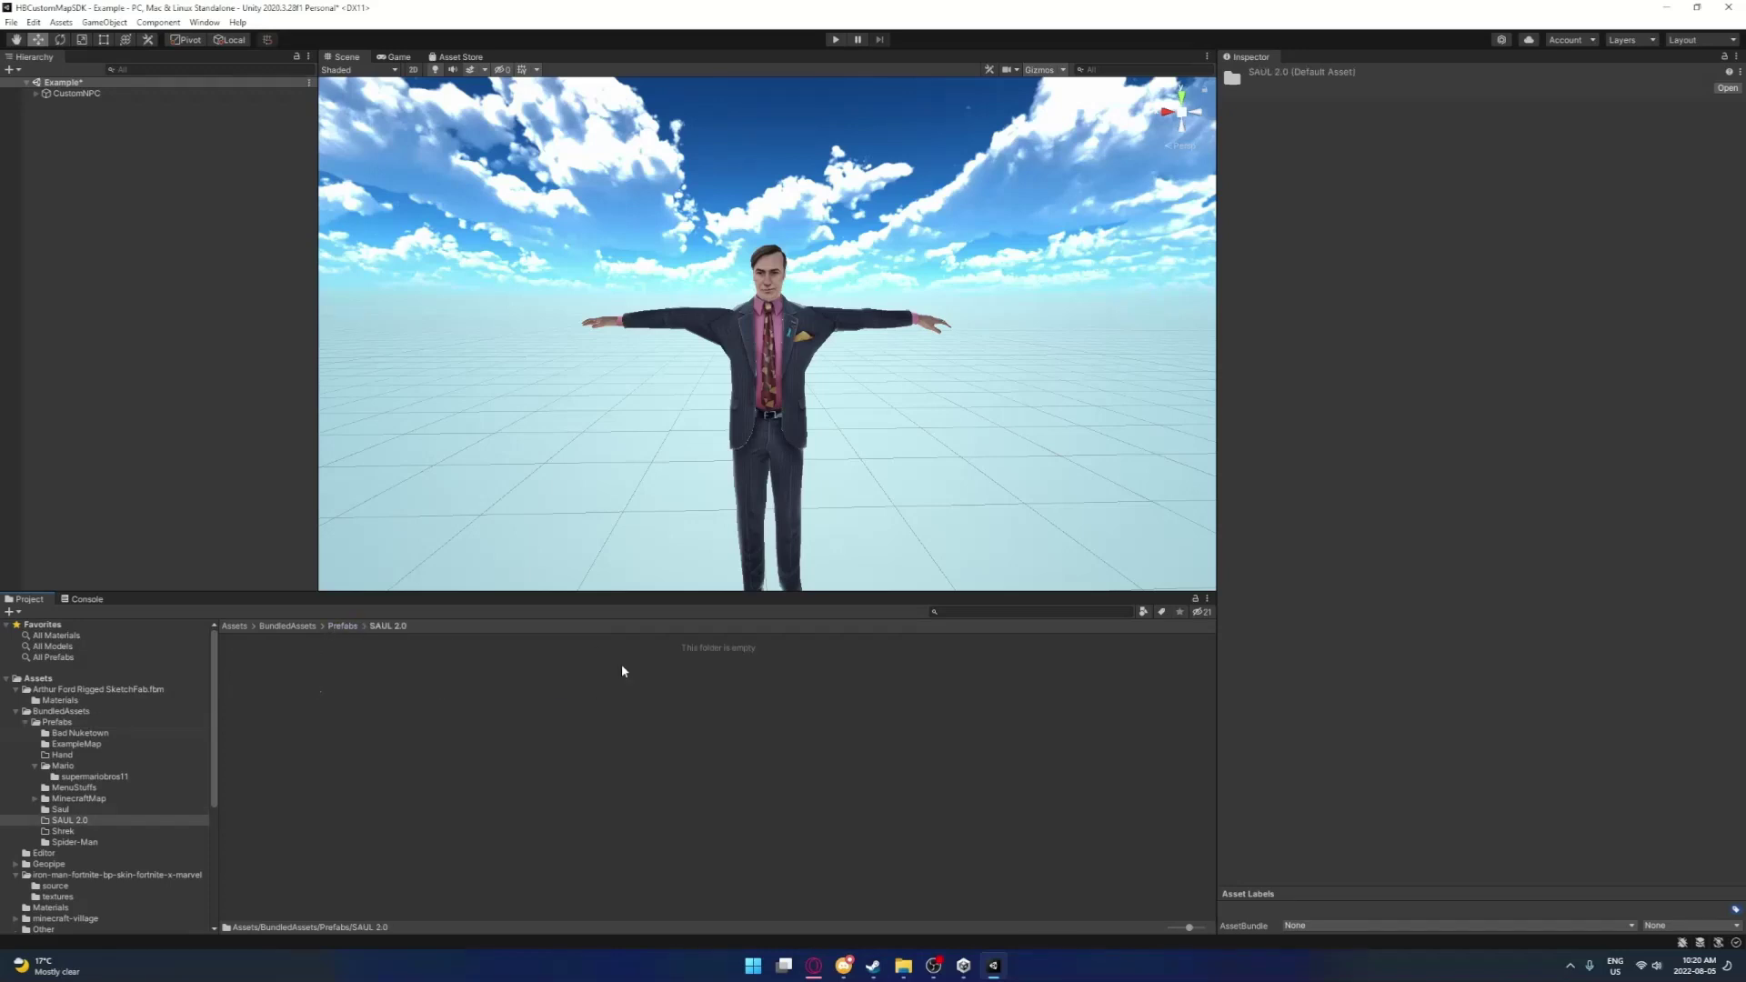
click(67, 95)
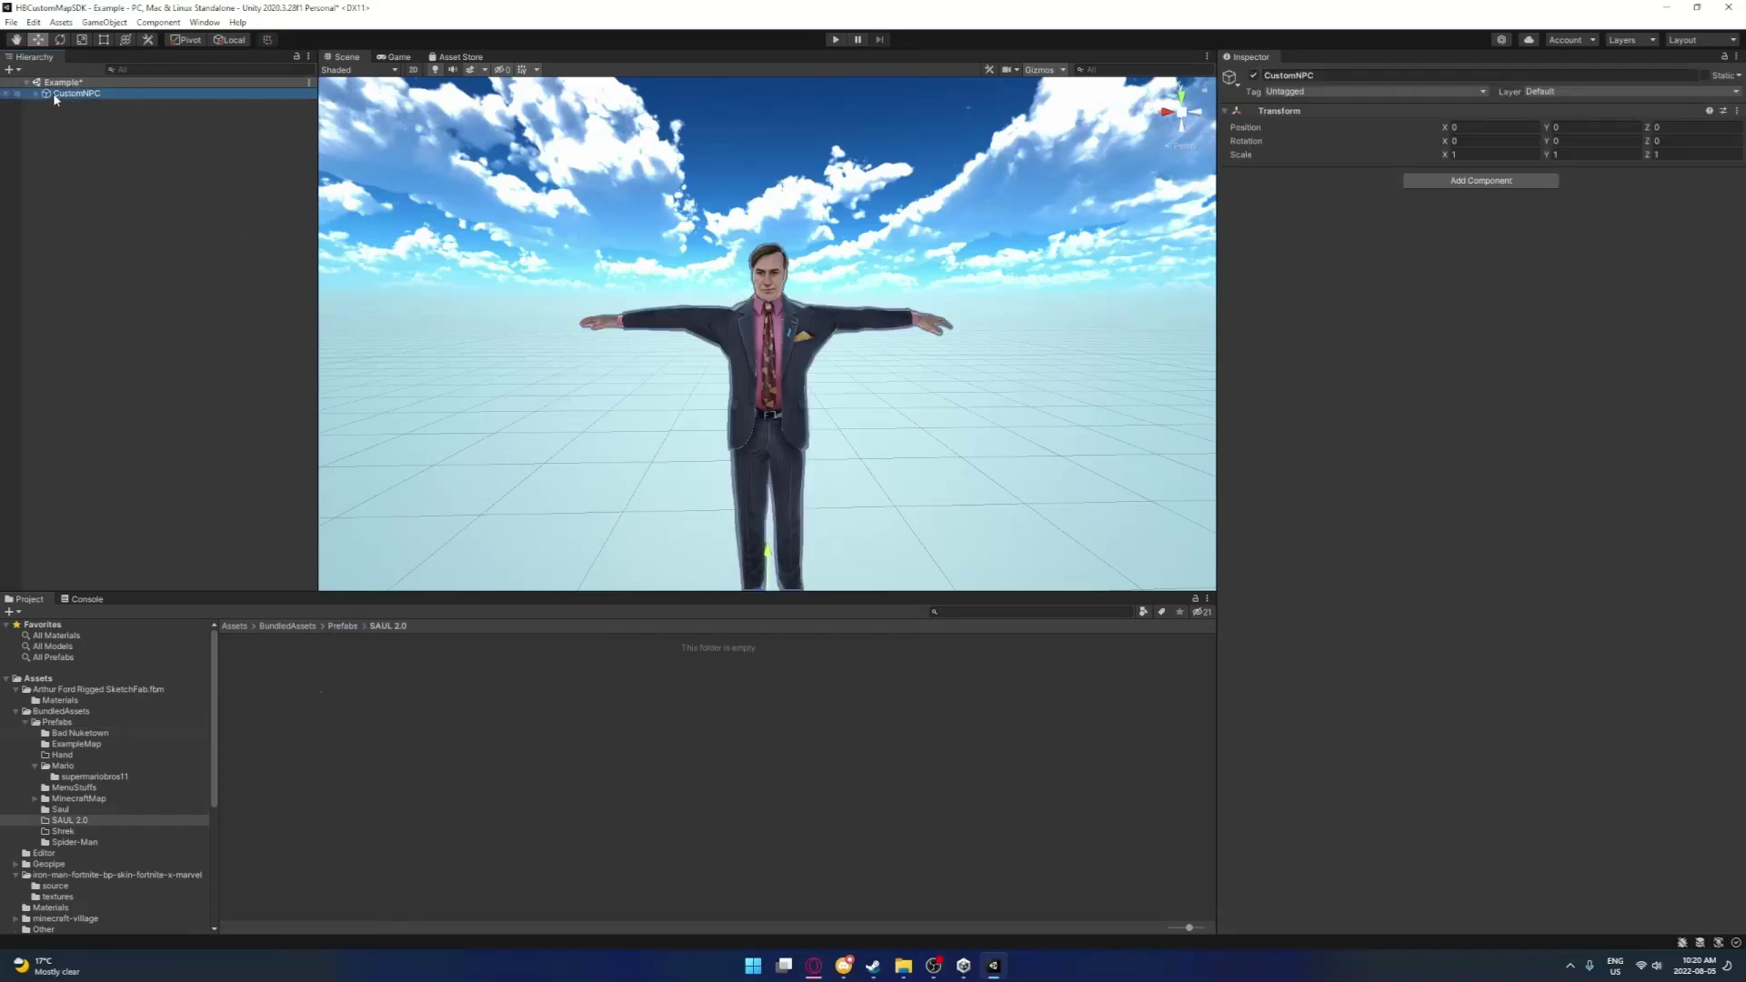
drag(53, 93, 300, 689)
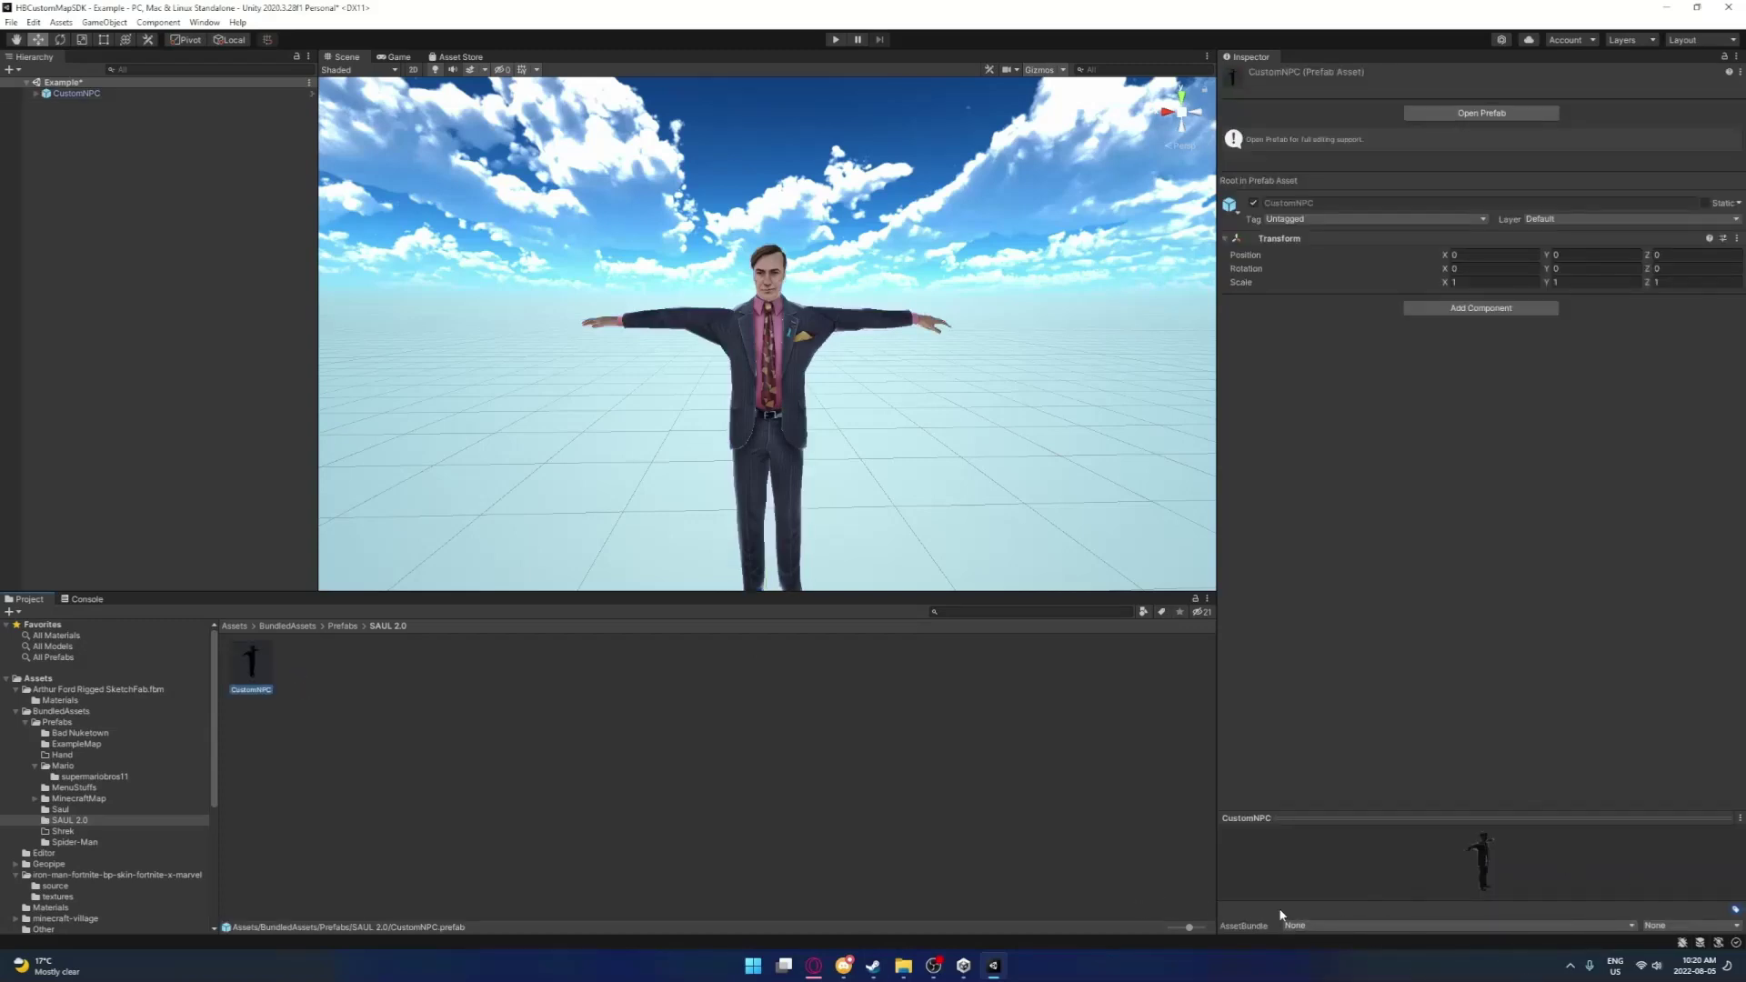
click(1389, 926)
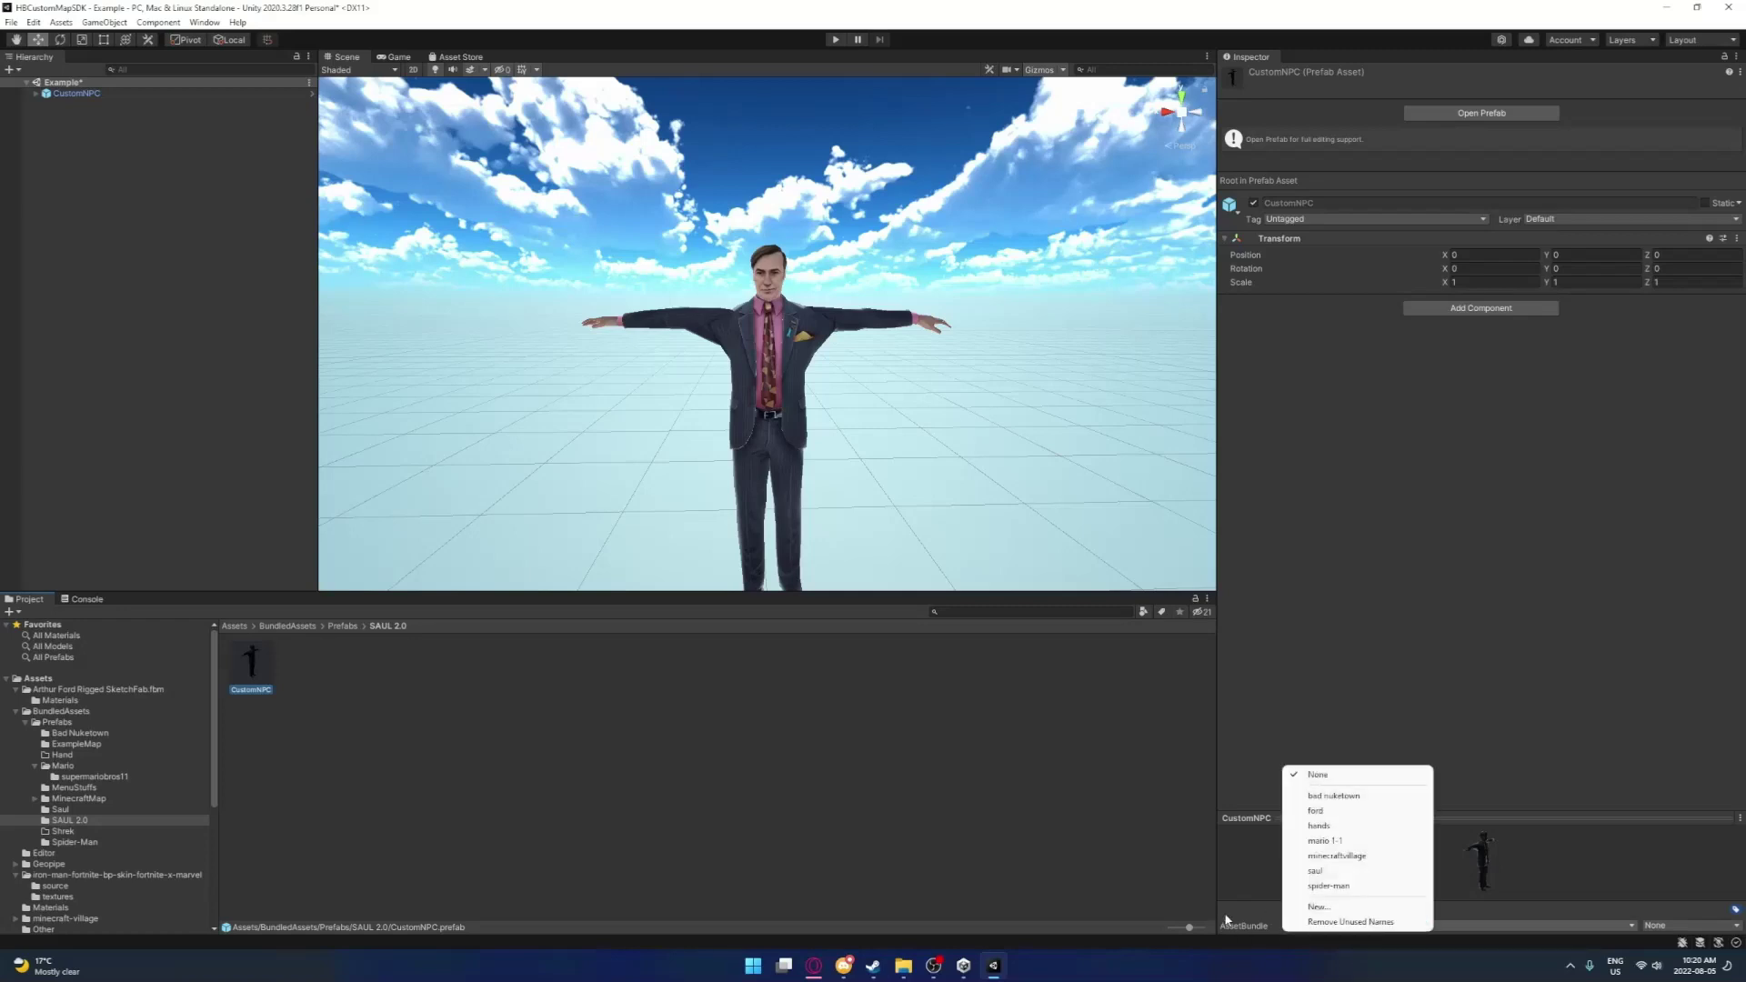
click(1314, 907)
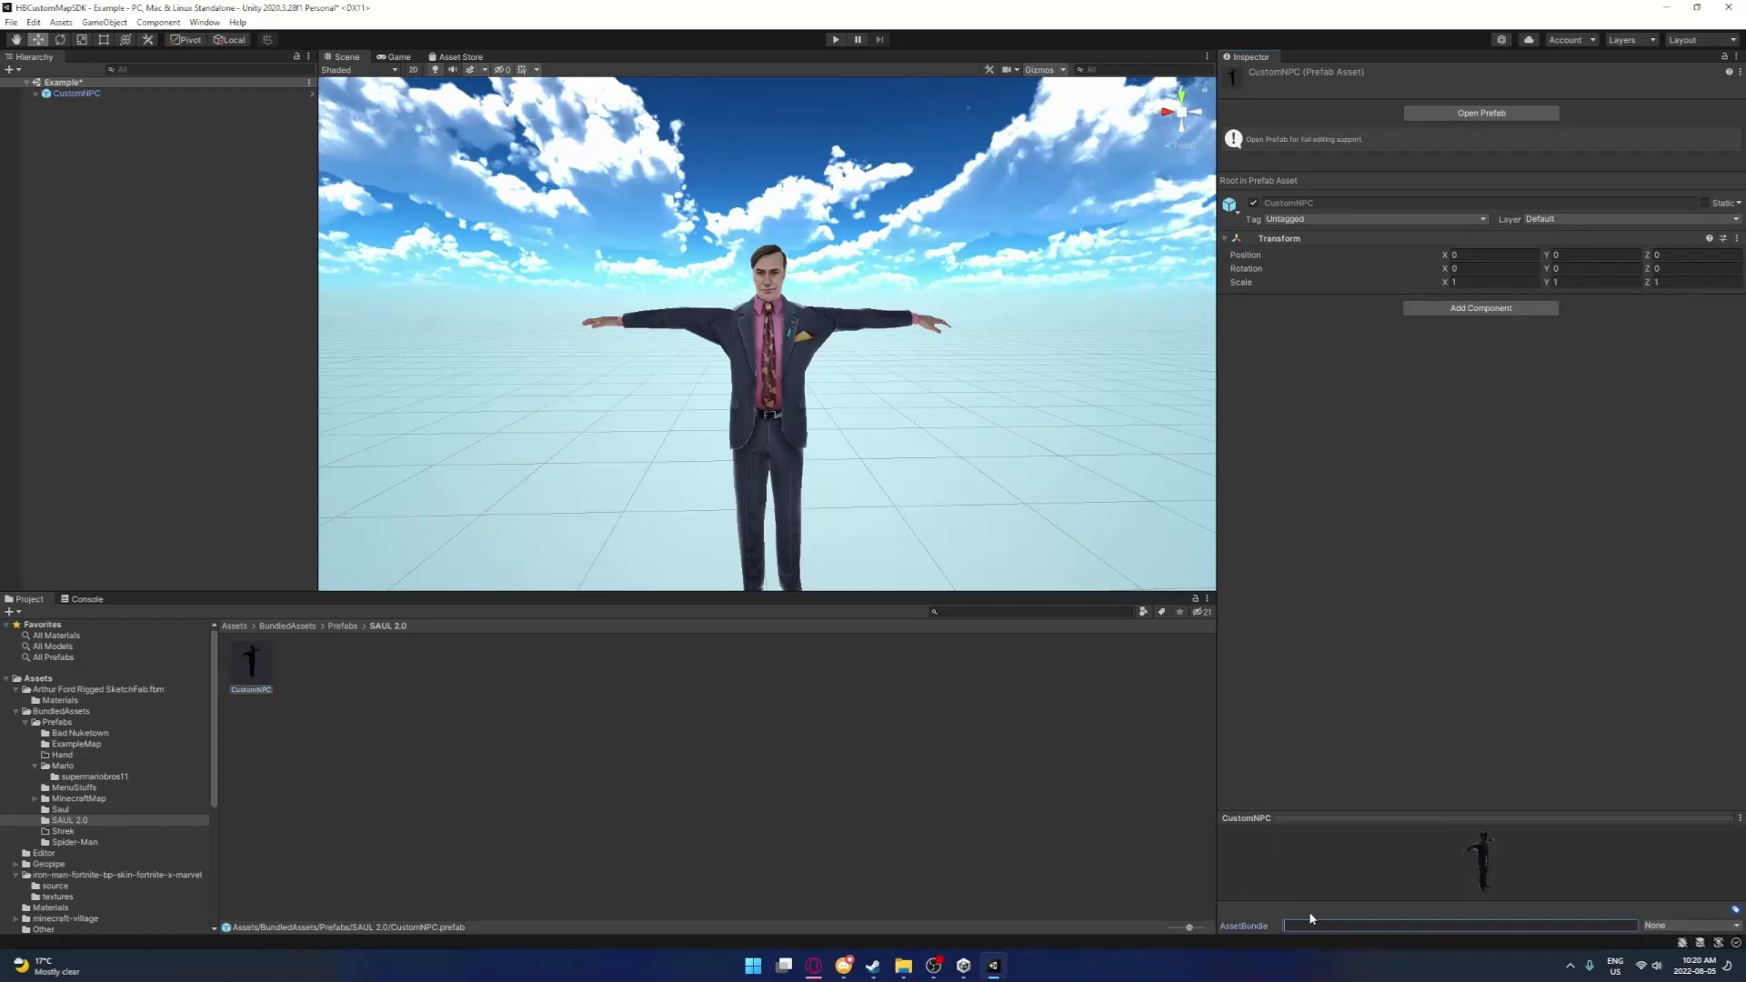
key(f)
click(928, 762)
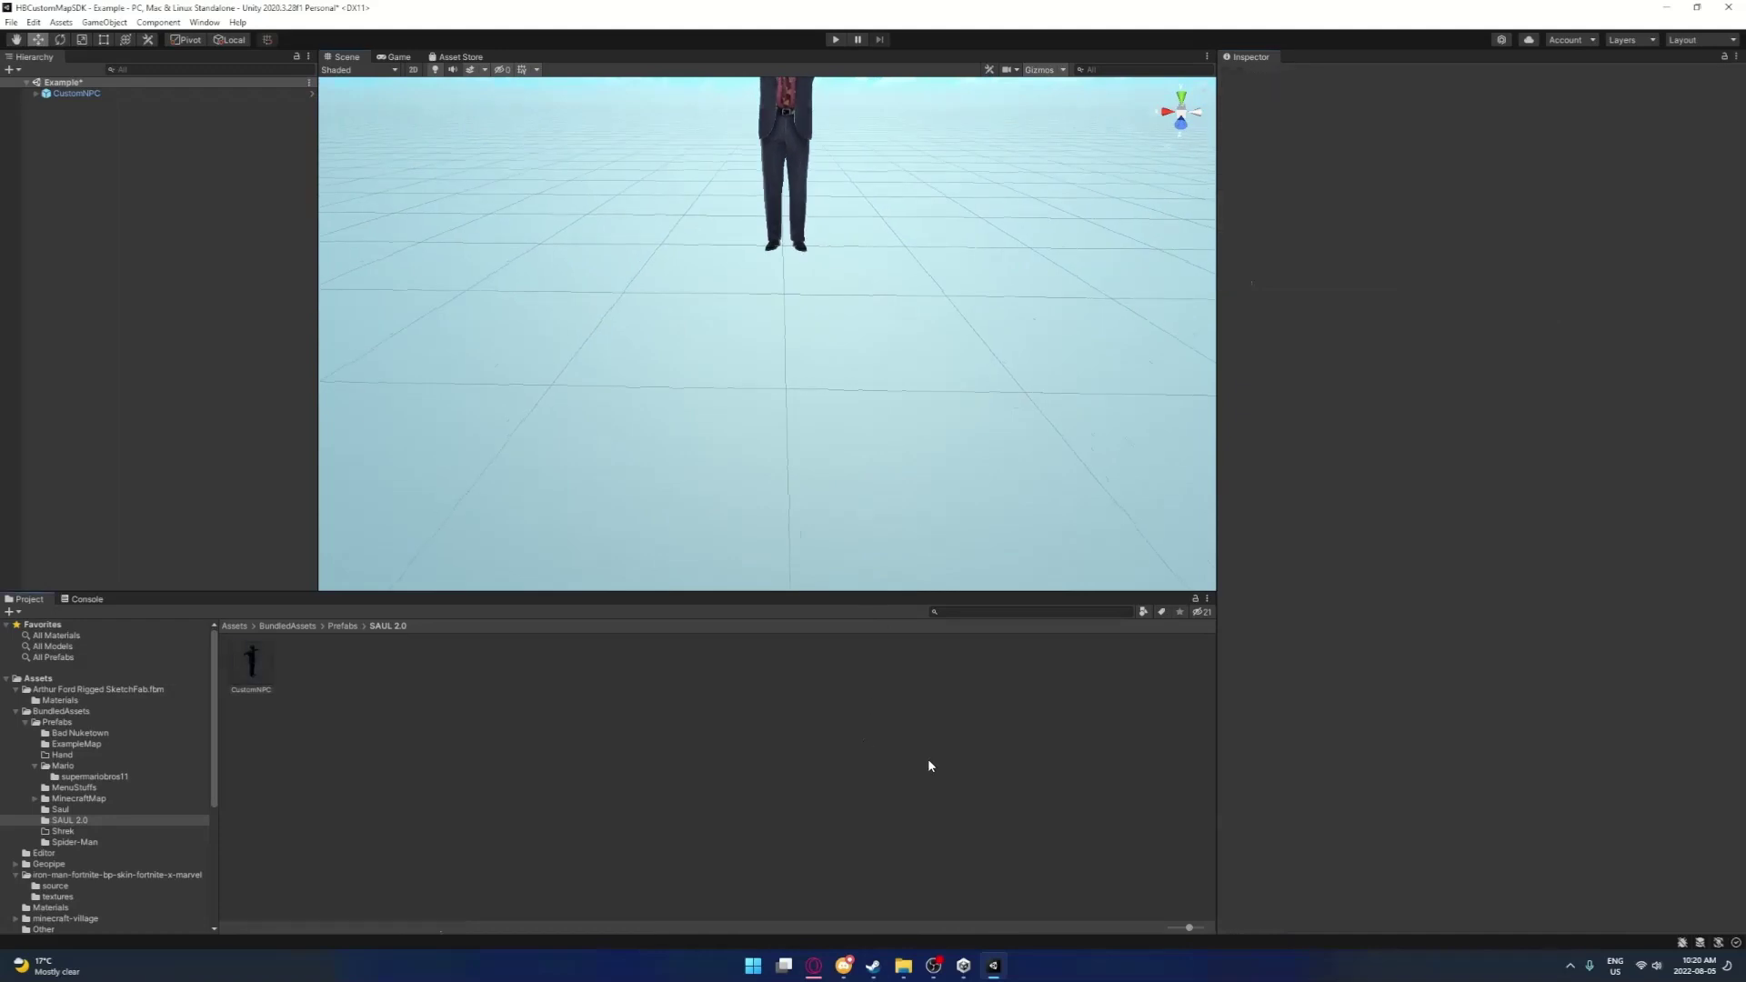
Assign the CustomNPC prefab to a new asset bundle named saul2.0 with the npc variant
click(251, 662)
click(1364, 926)
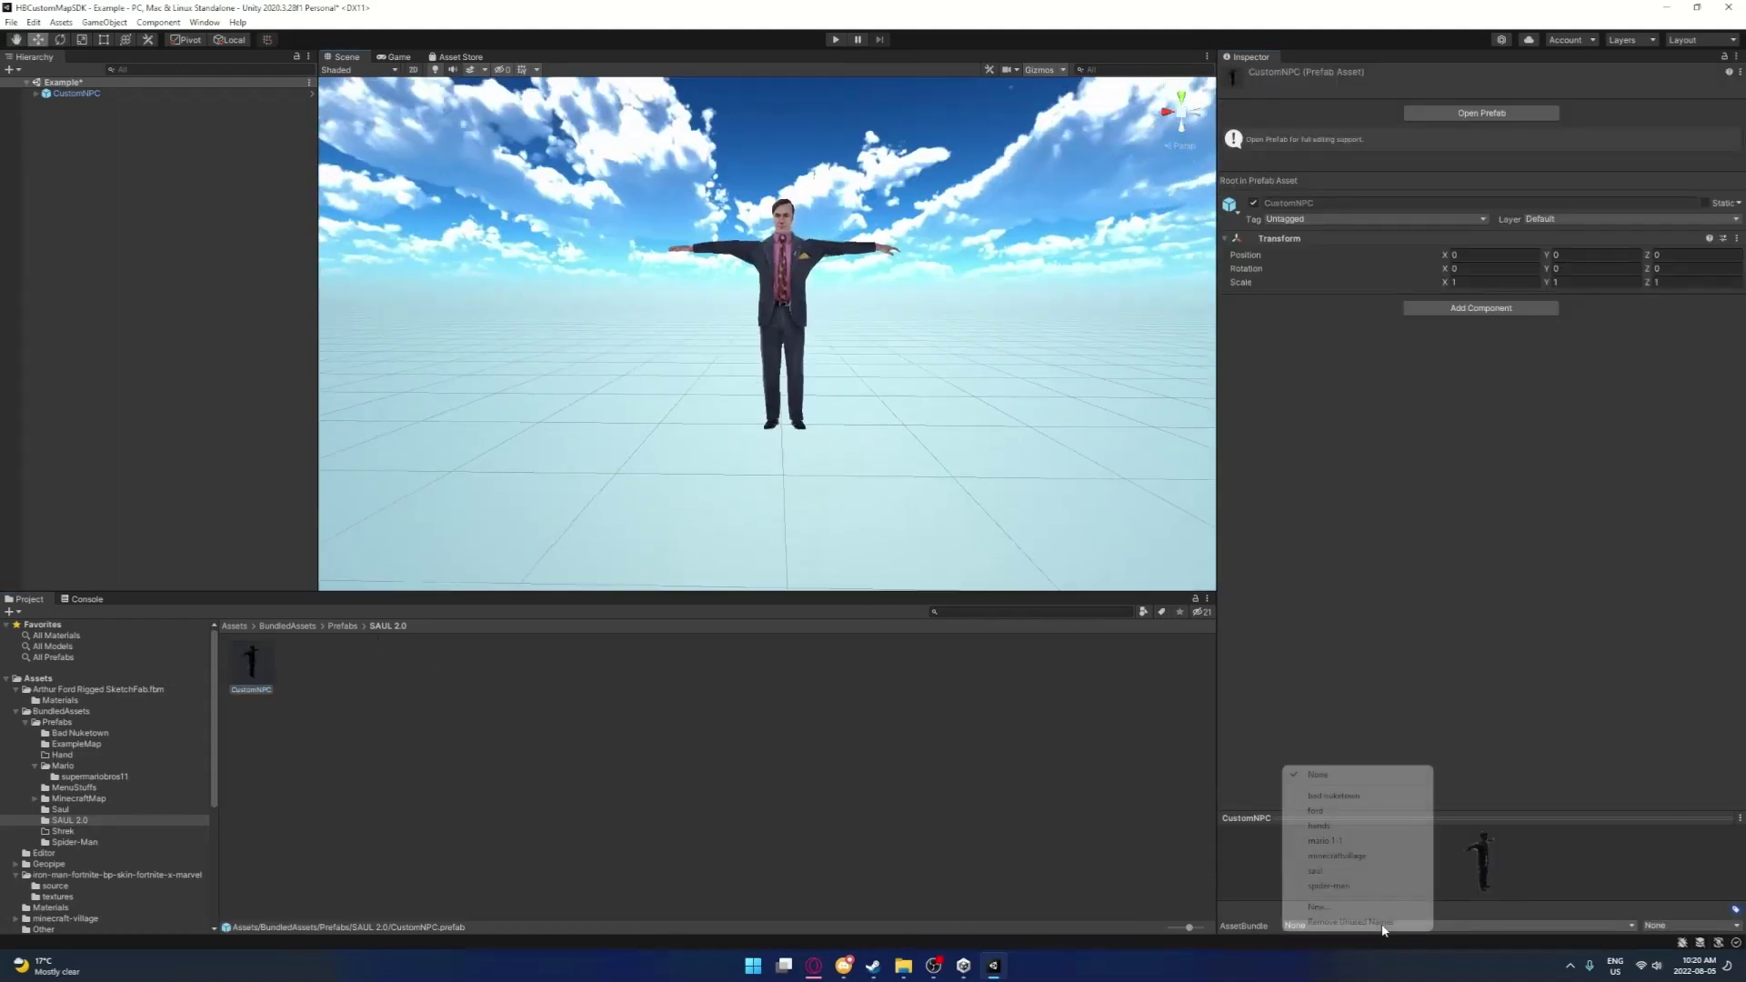
click(1341, 906)
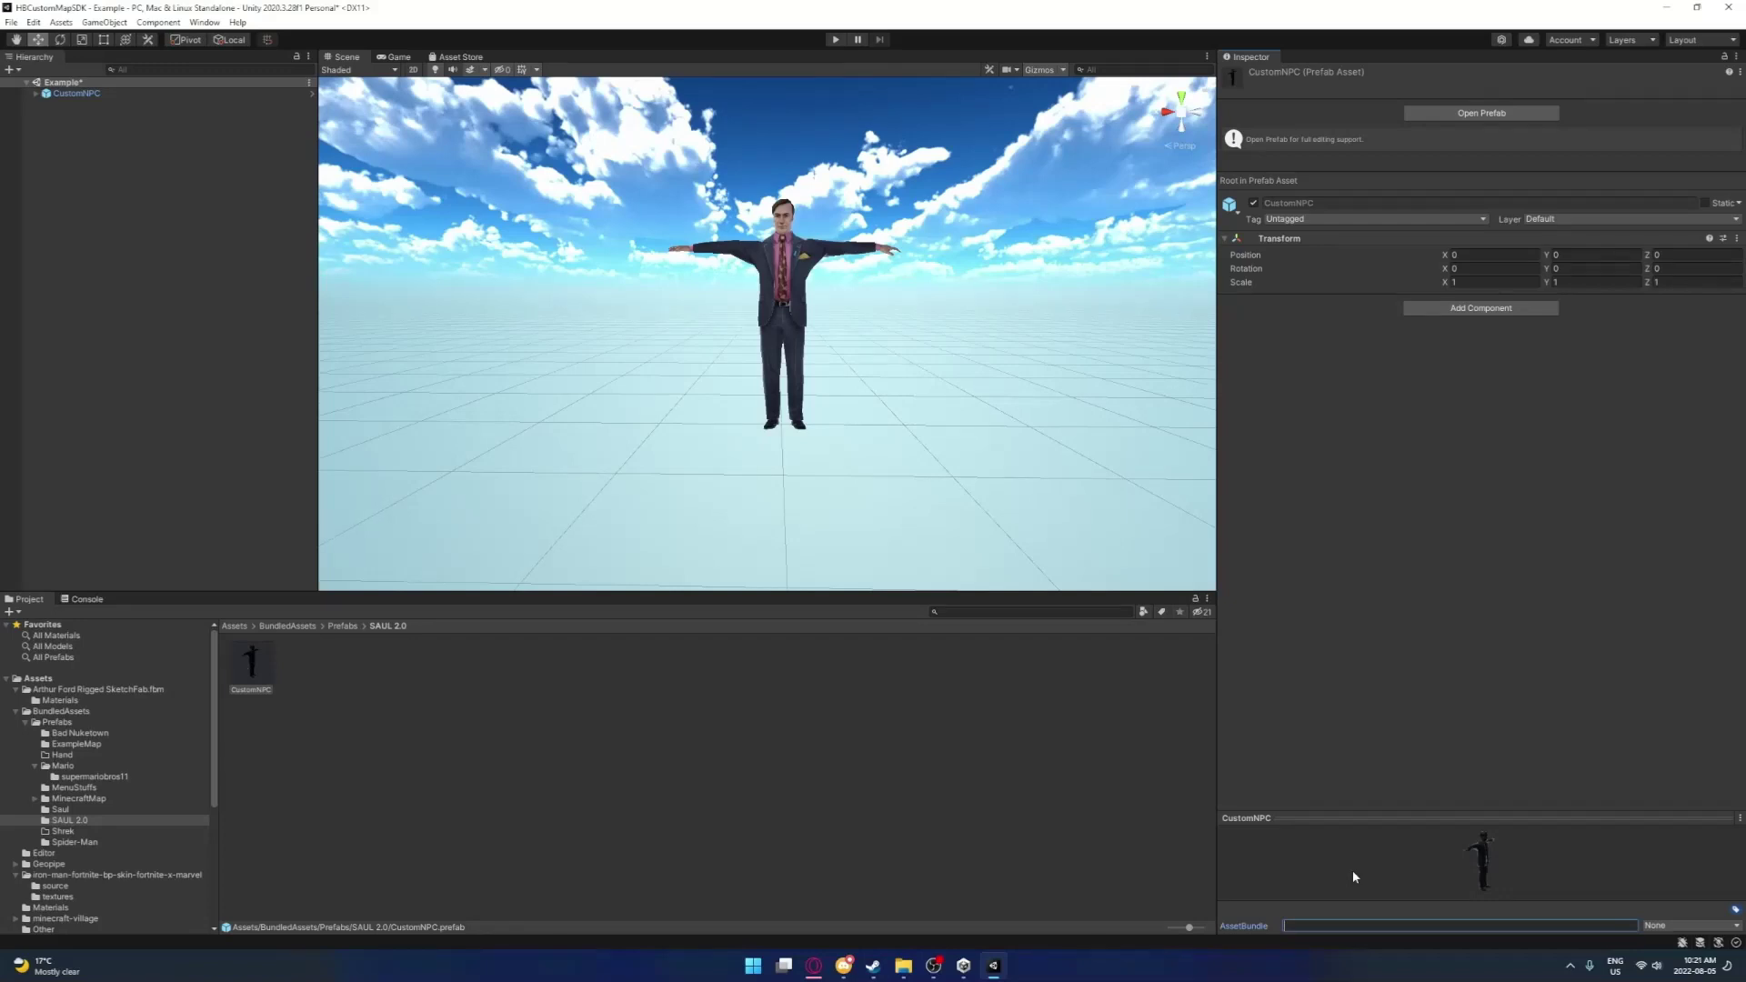
text(saul2.0)
key(Return)
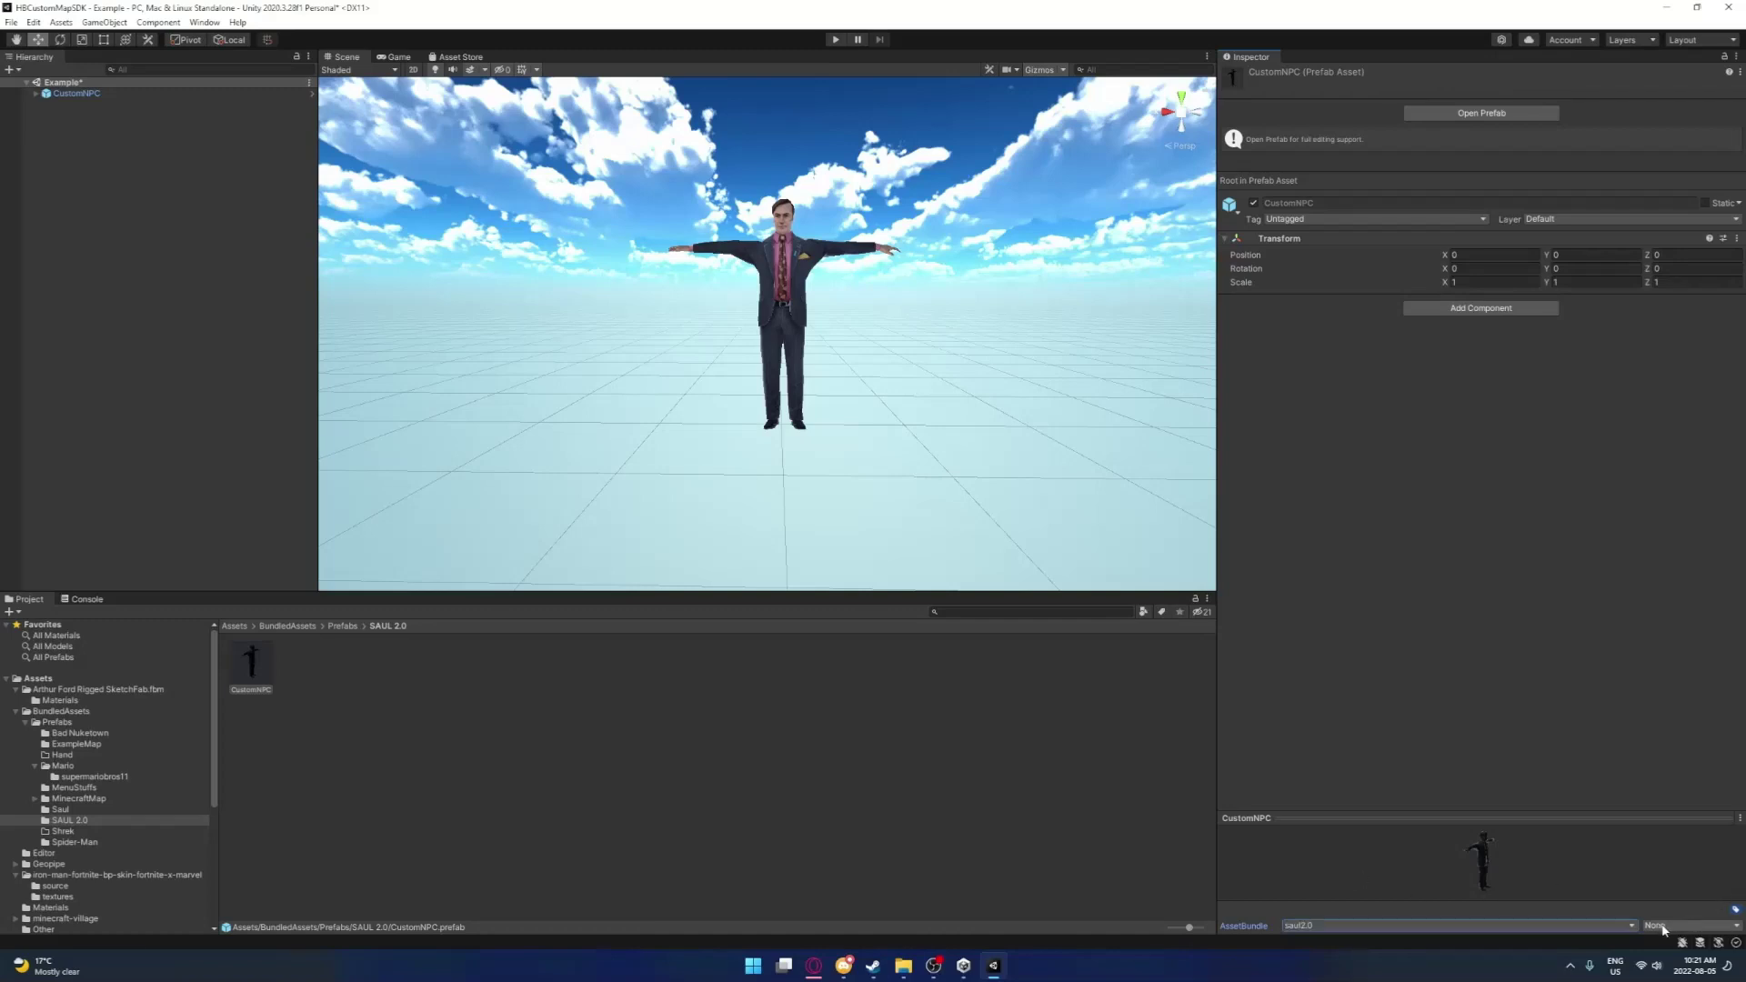
click(1693, 927)
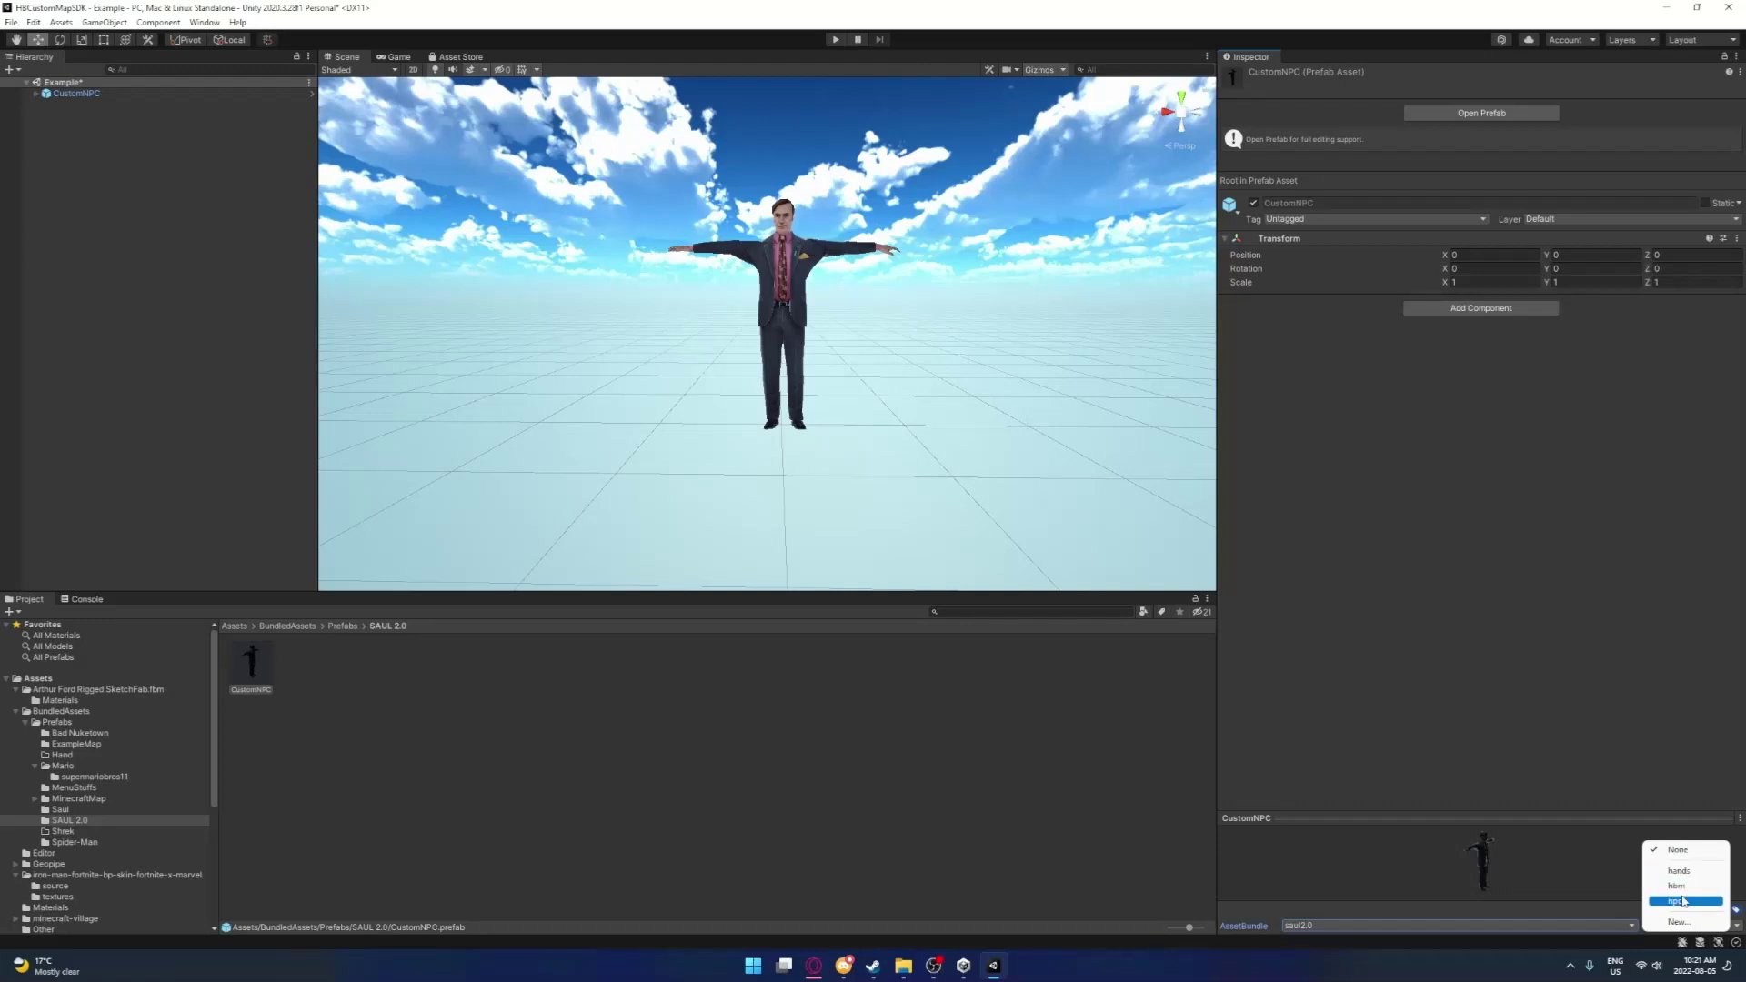
click(1683, 902)
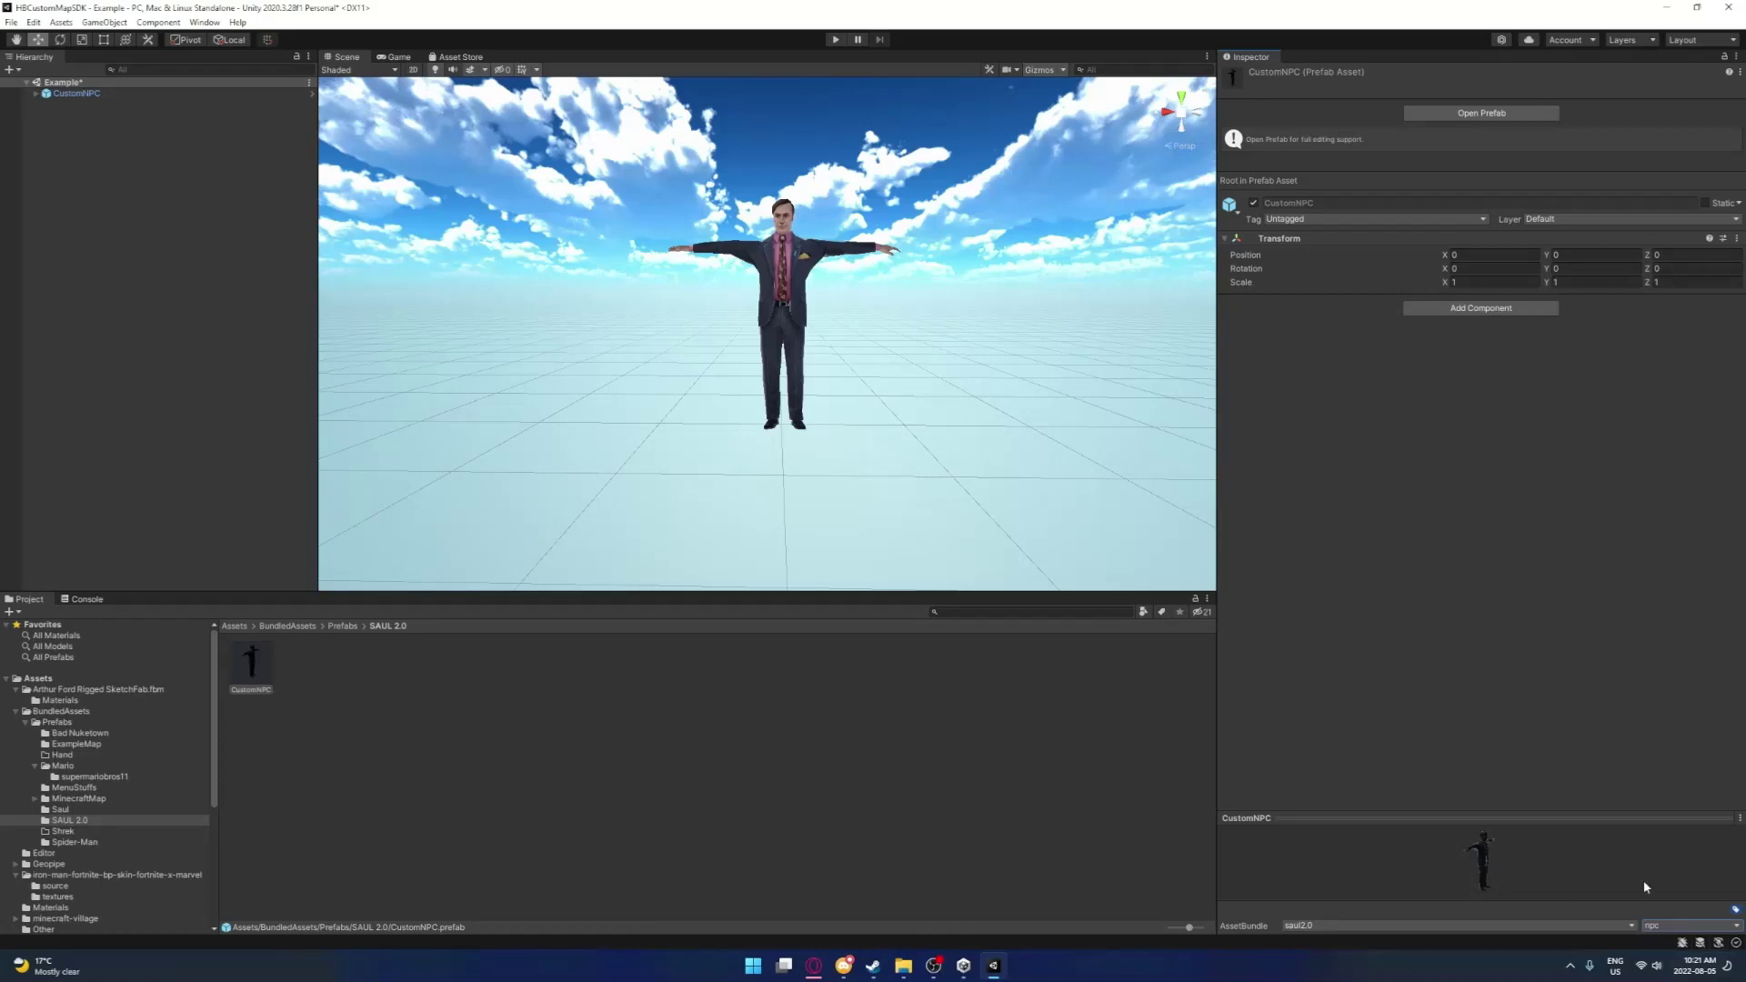
Build the asset bundles from the CustomNPC prefab in the SAUL 2.0 folder
right_click(257, 667)
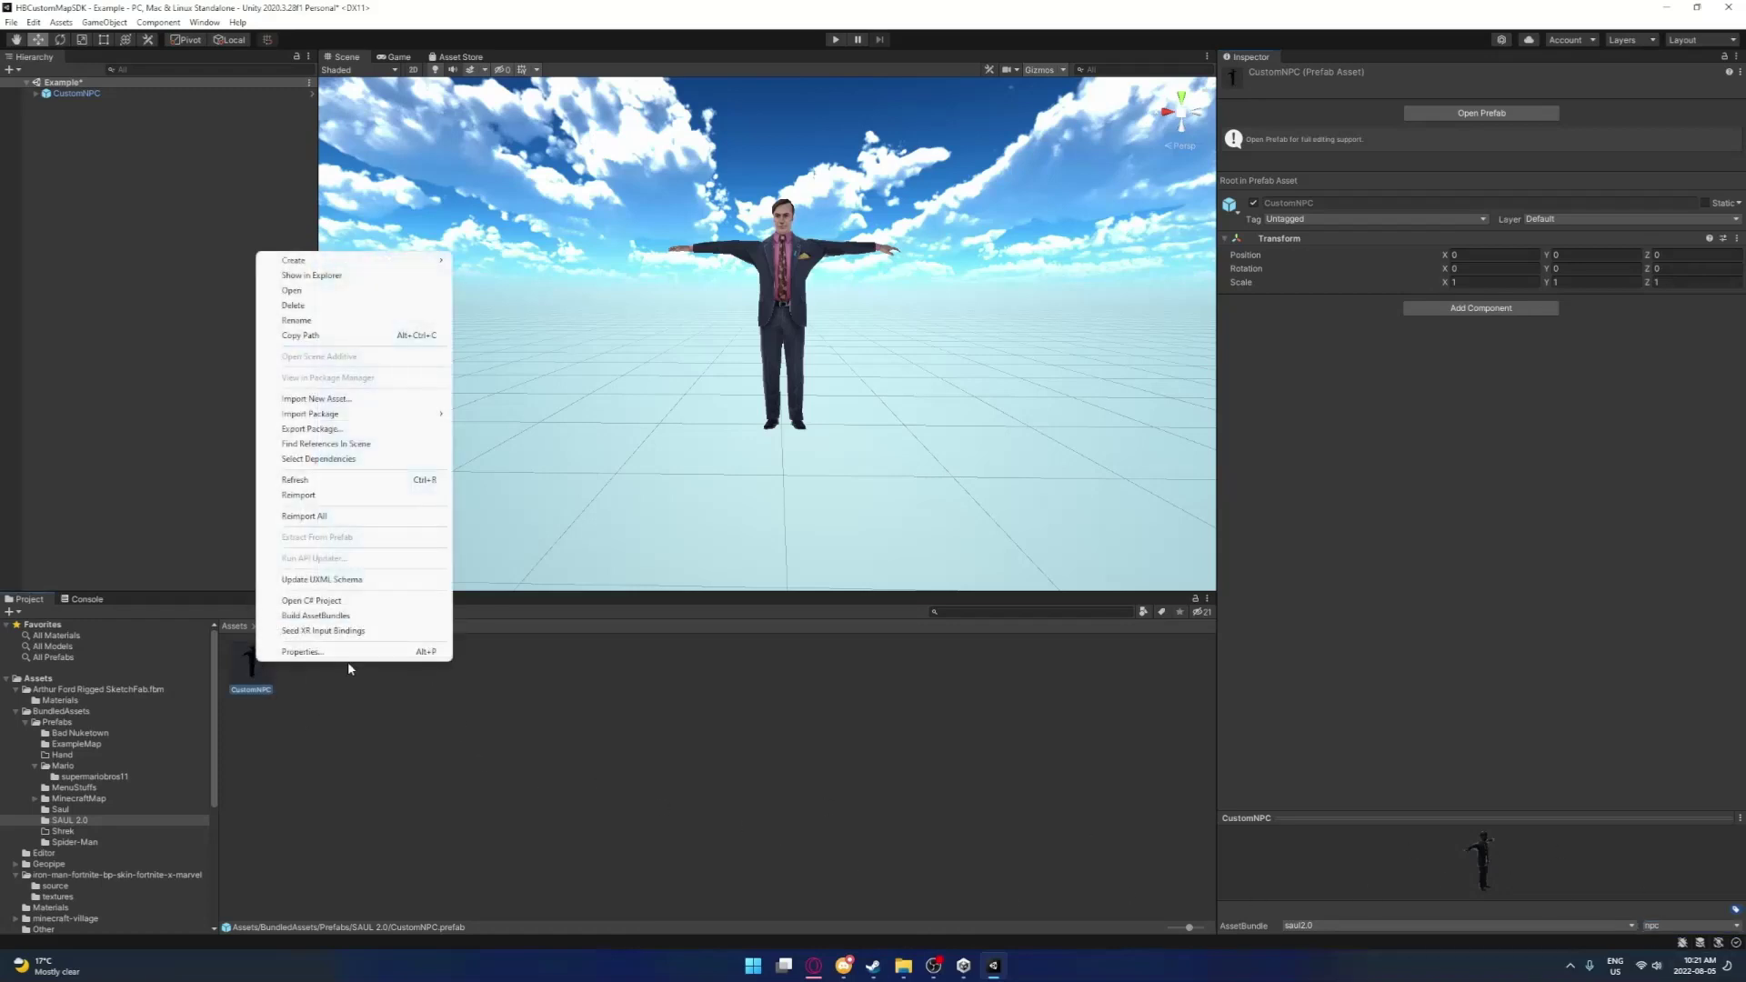
click(331, 613)
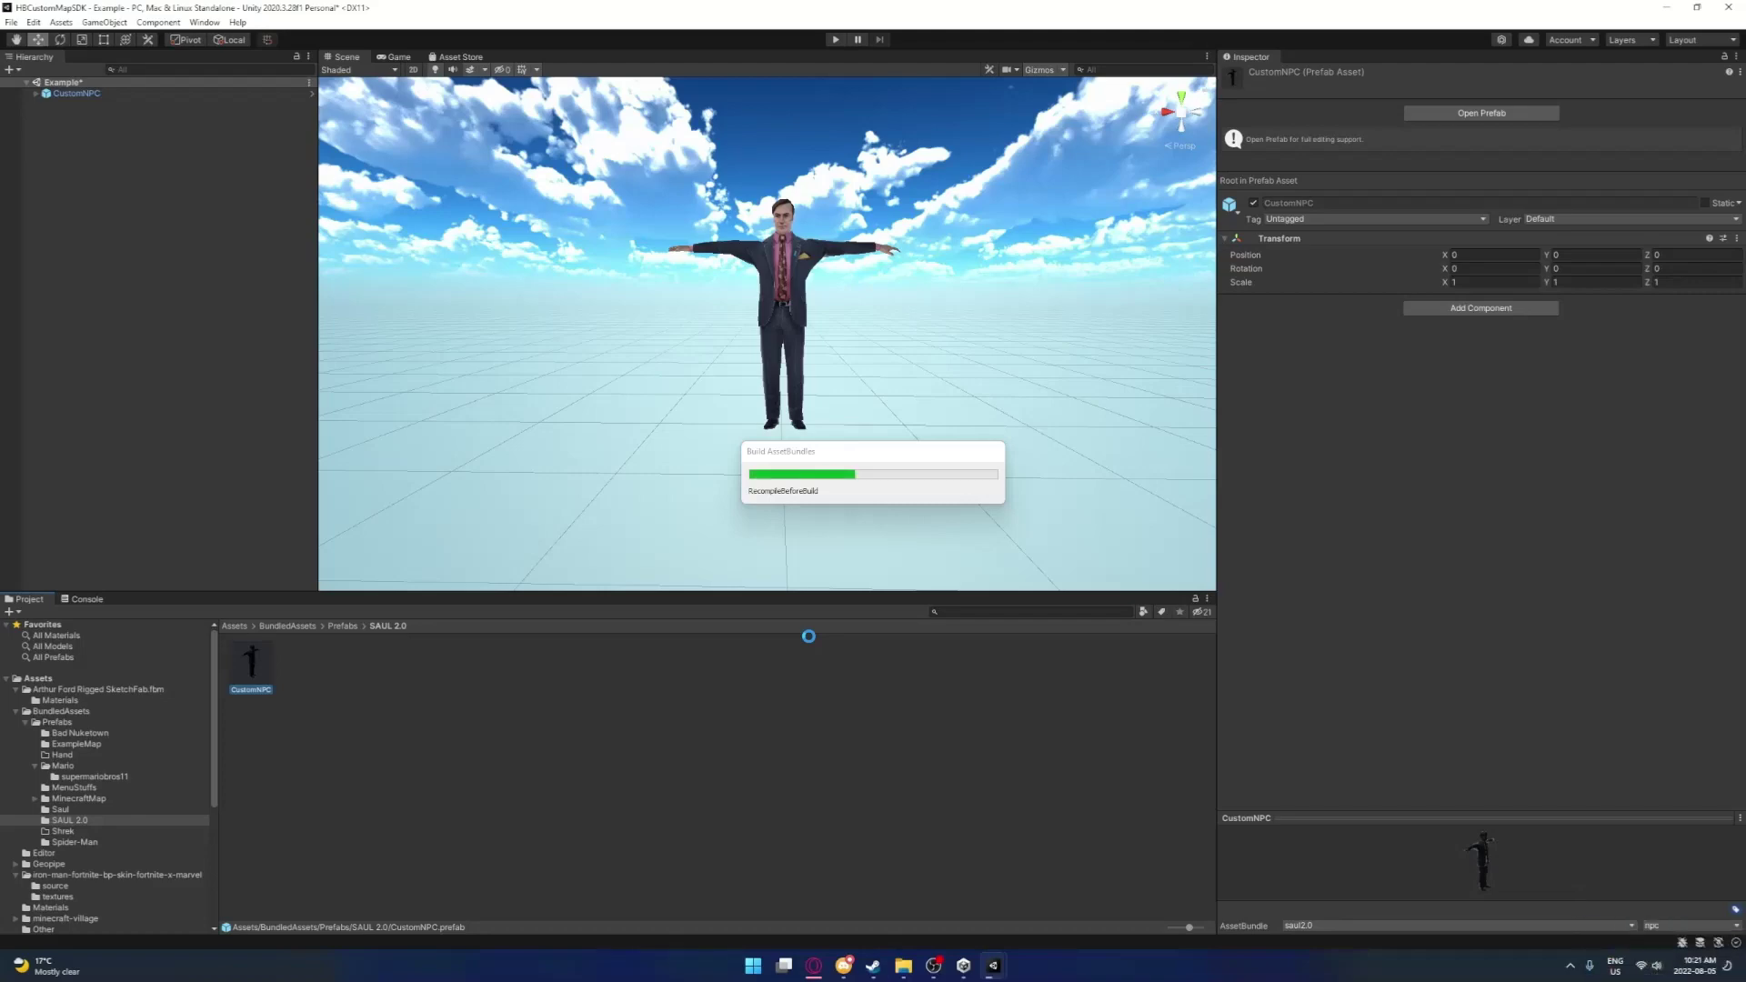
click(993, 970)
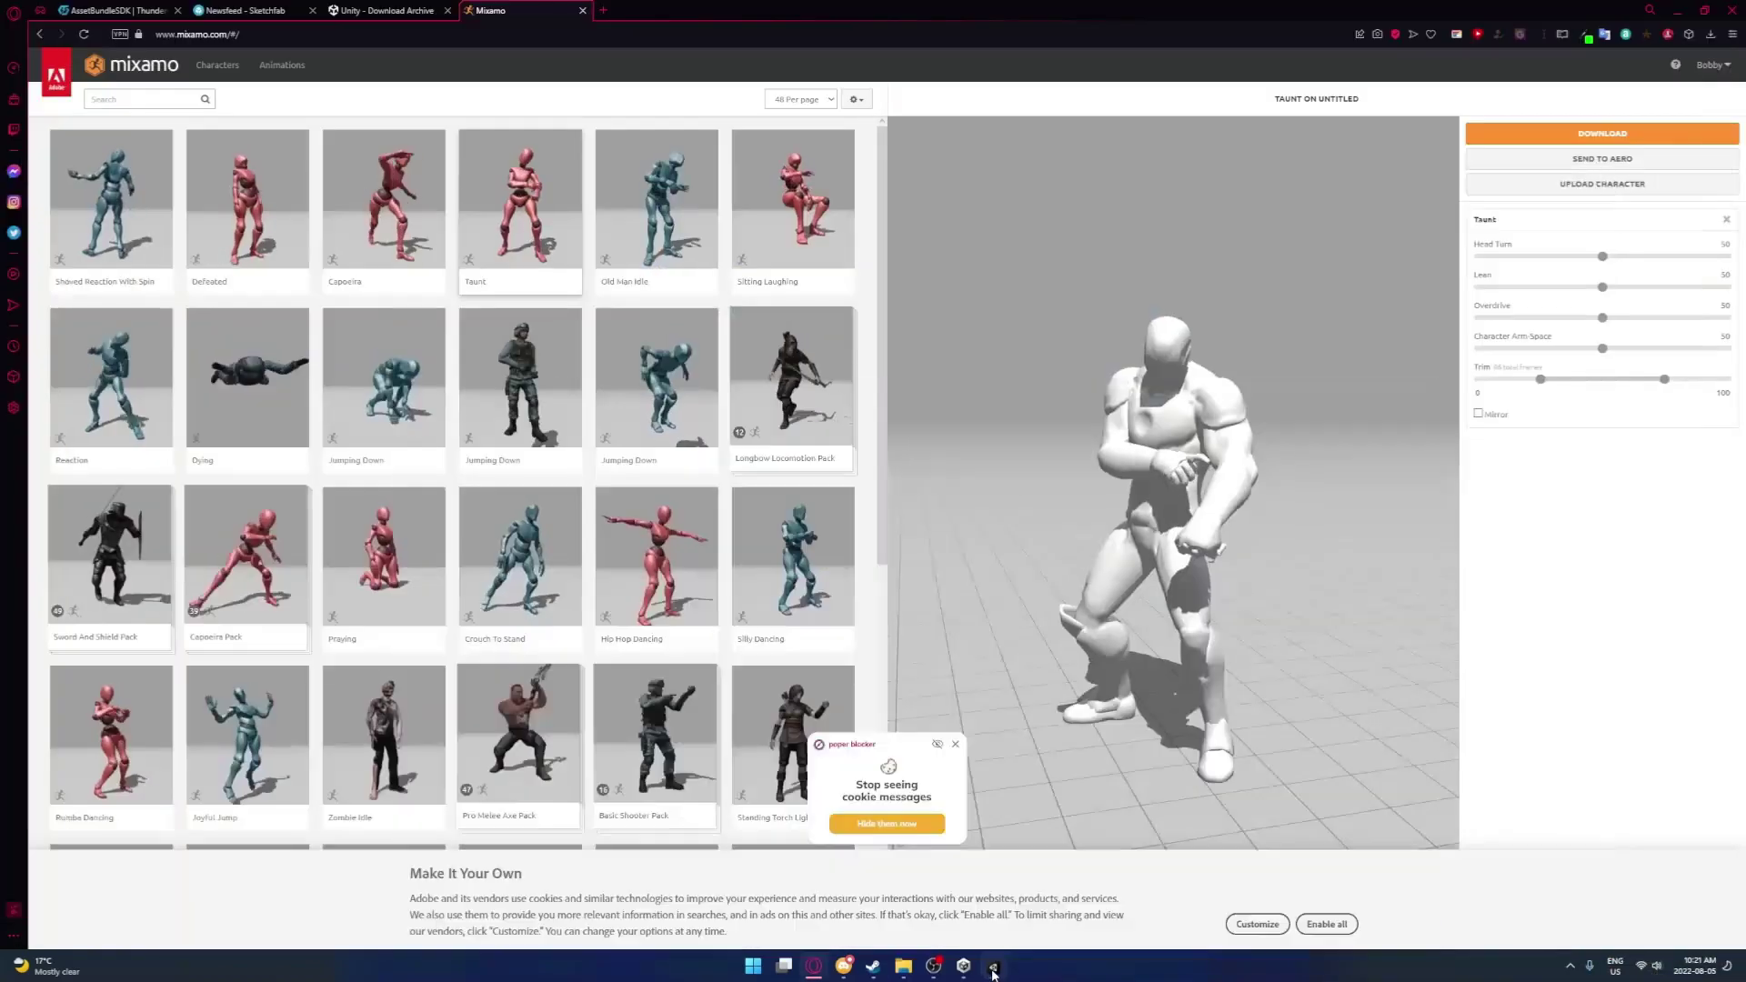
click(993, 970)
Find the project's StreamingAssets folder and show it in File Explorer
scroll(75, 809, down, 3)
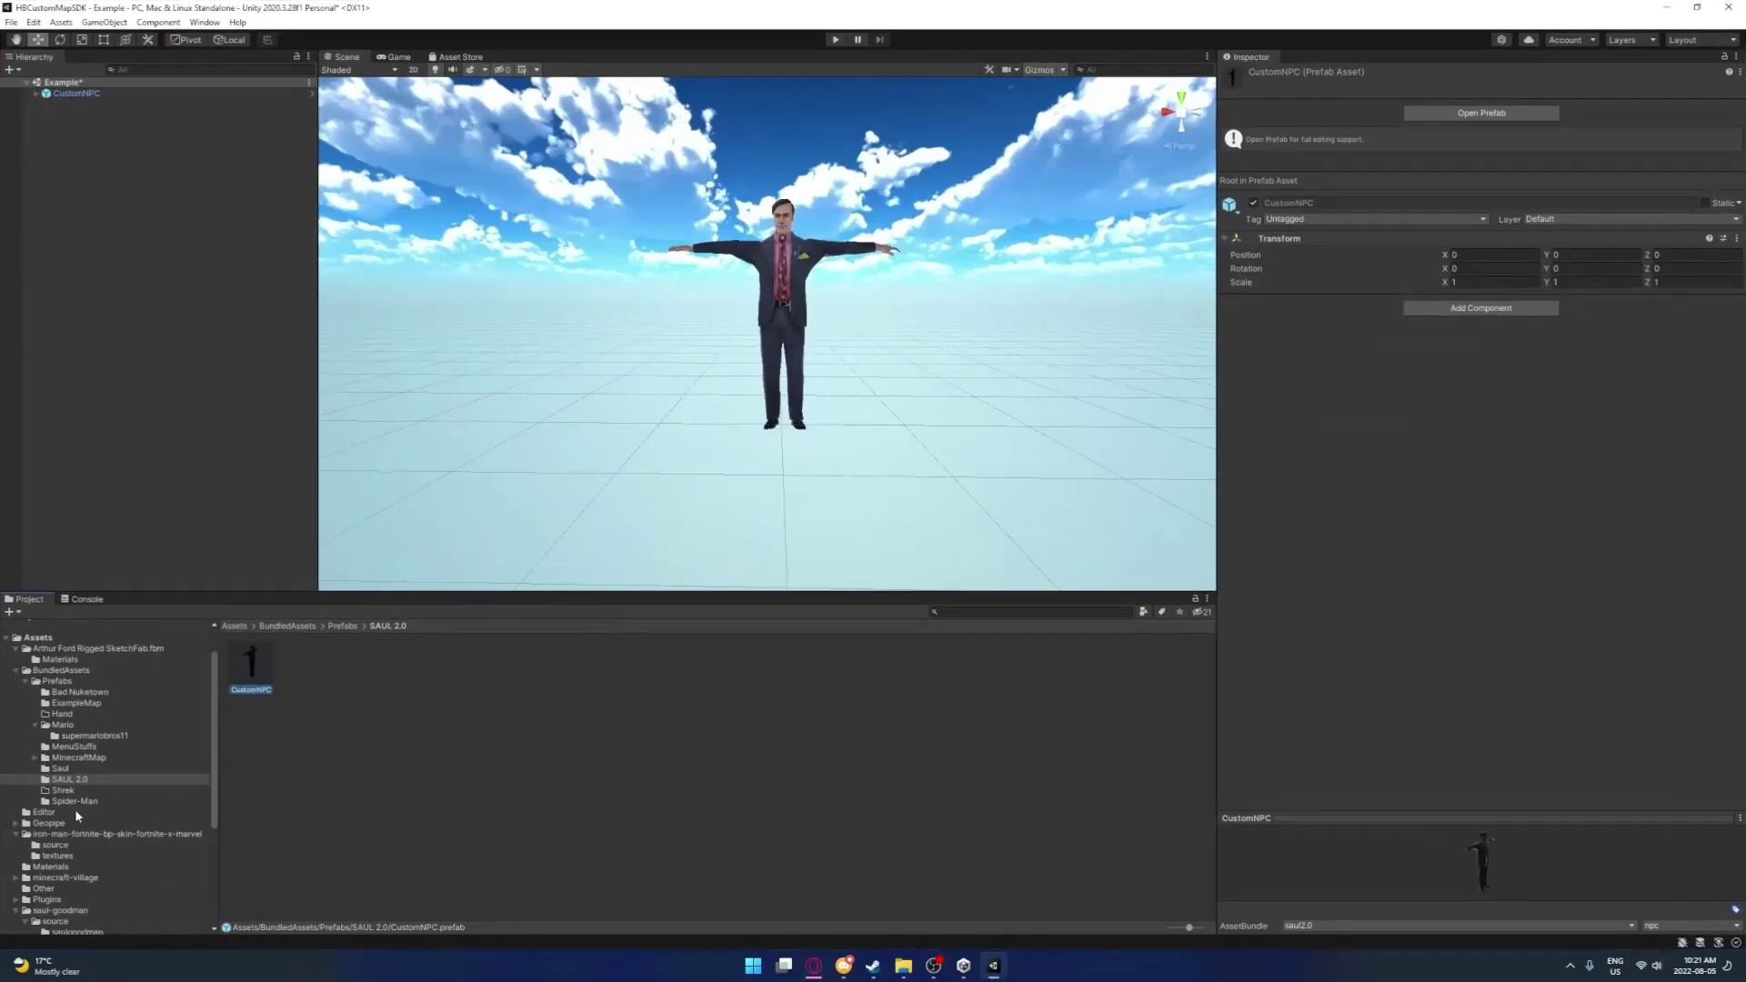
scroll(68, 887, down, 3)
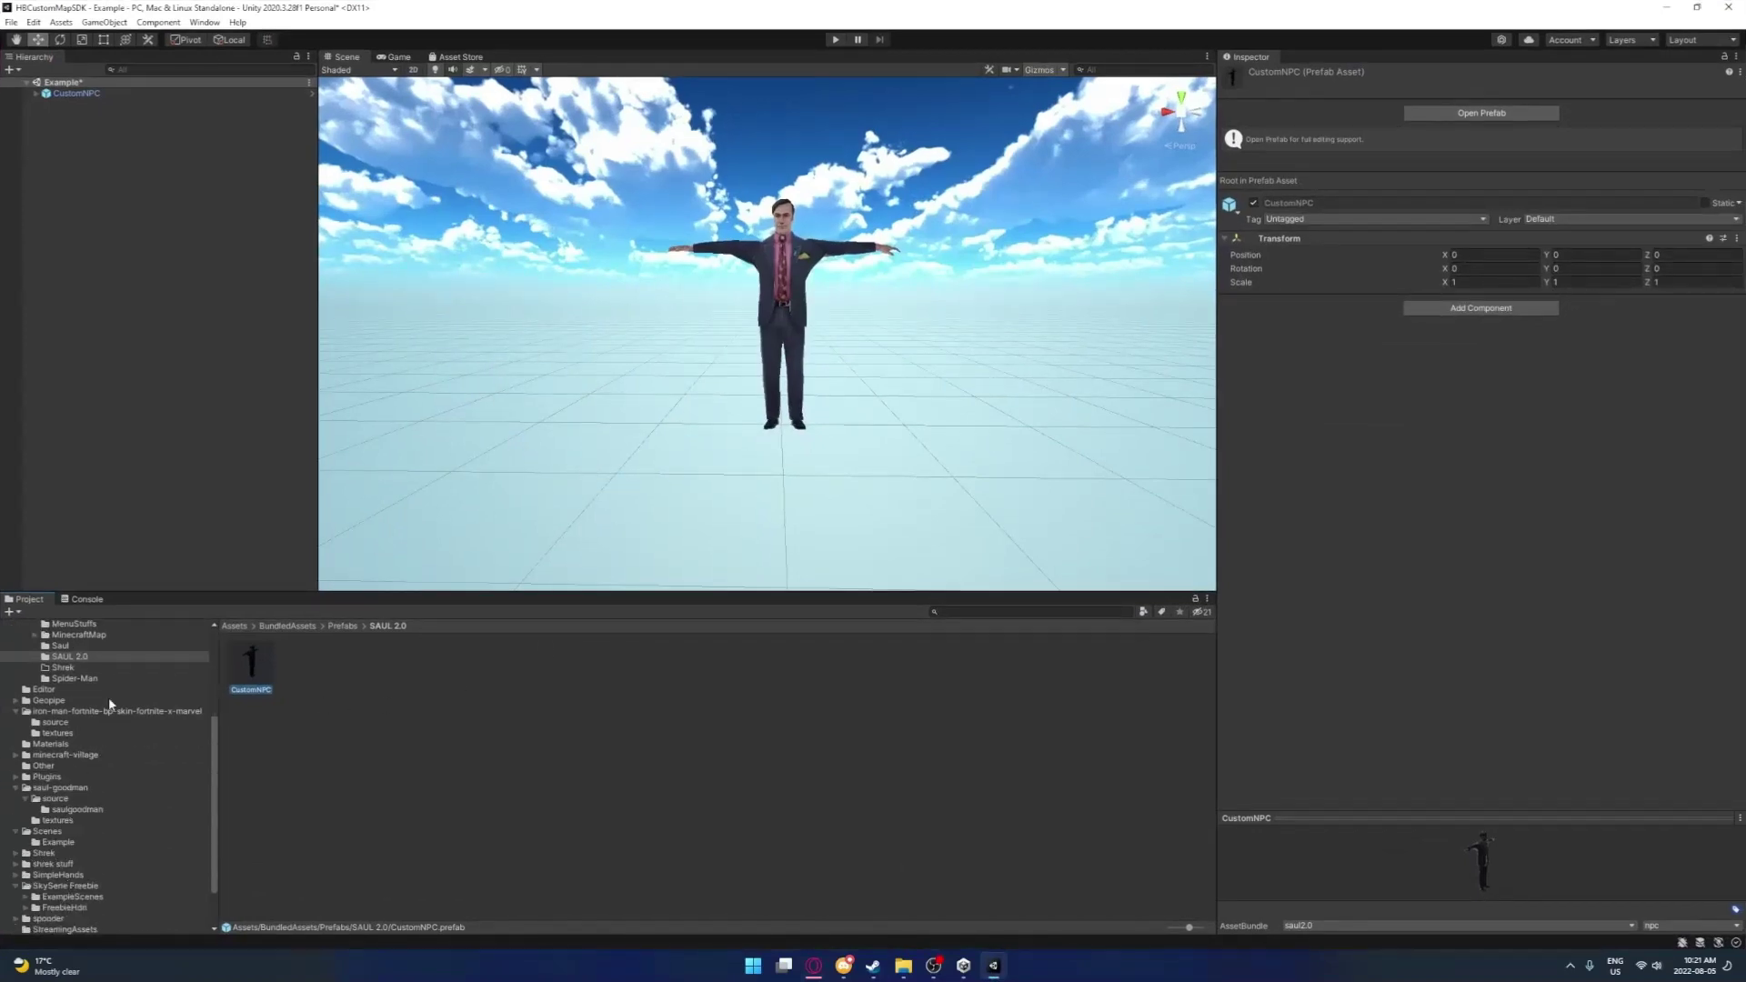
click(55, 929)
right_click(506, 780)
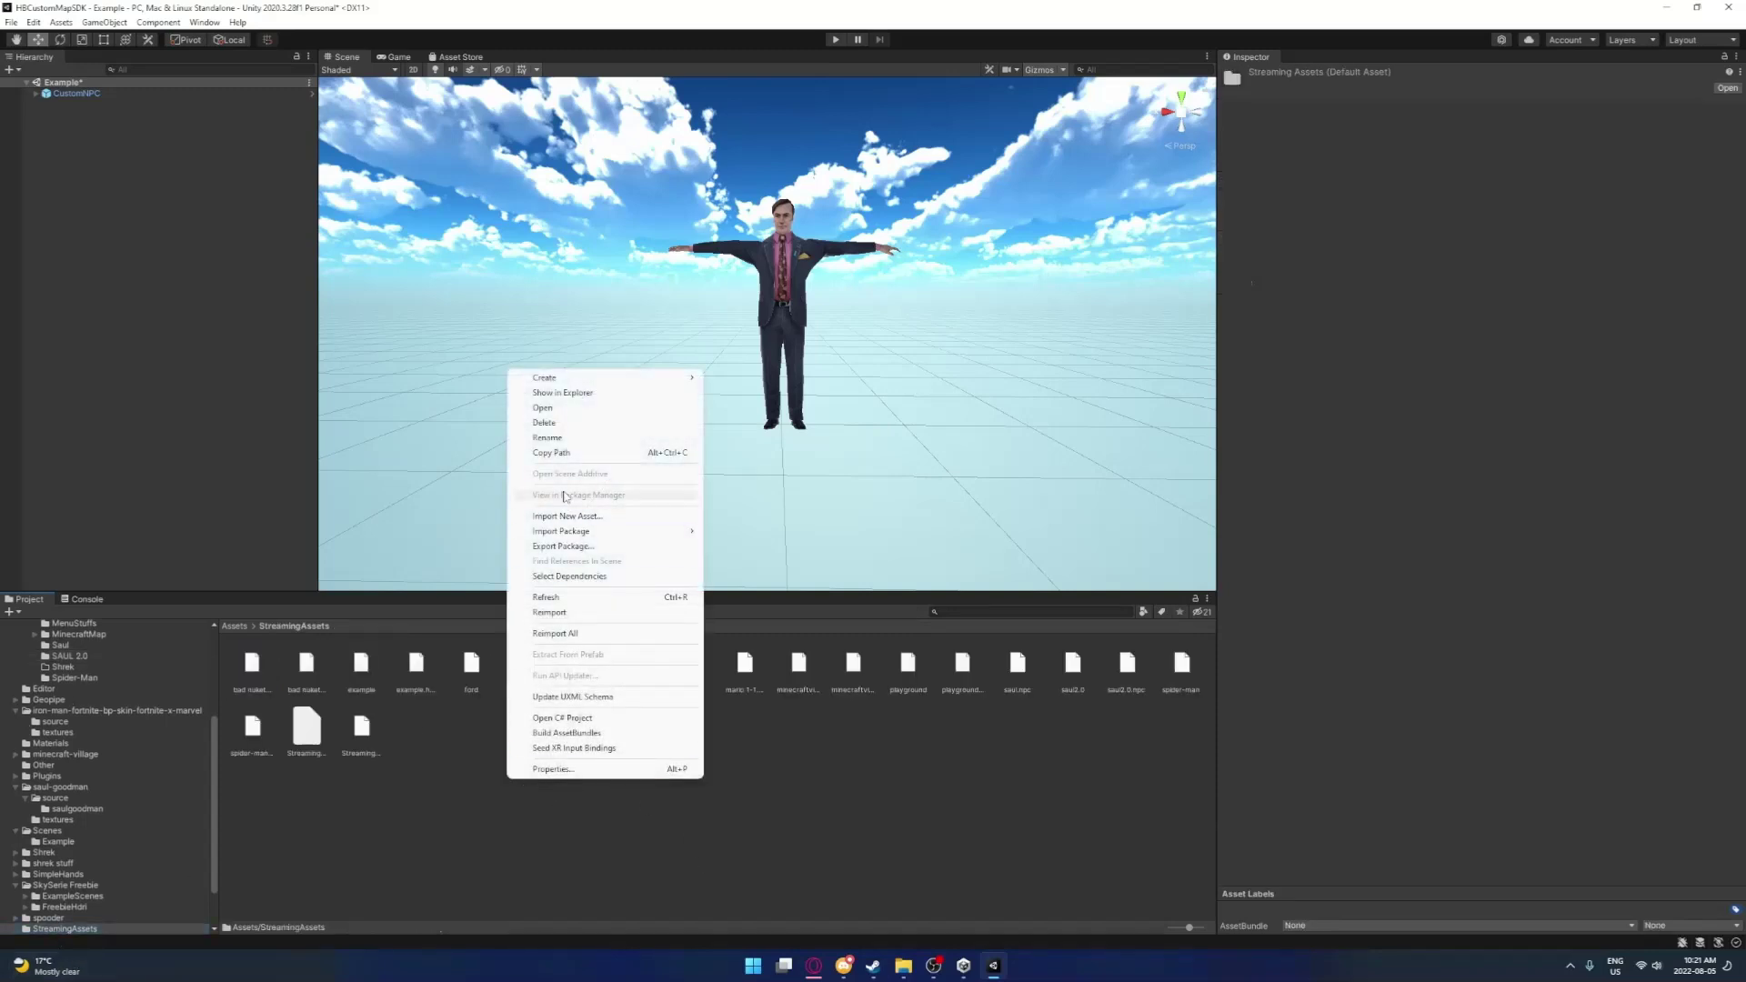
click(570, 399)
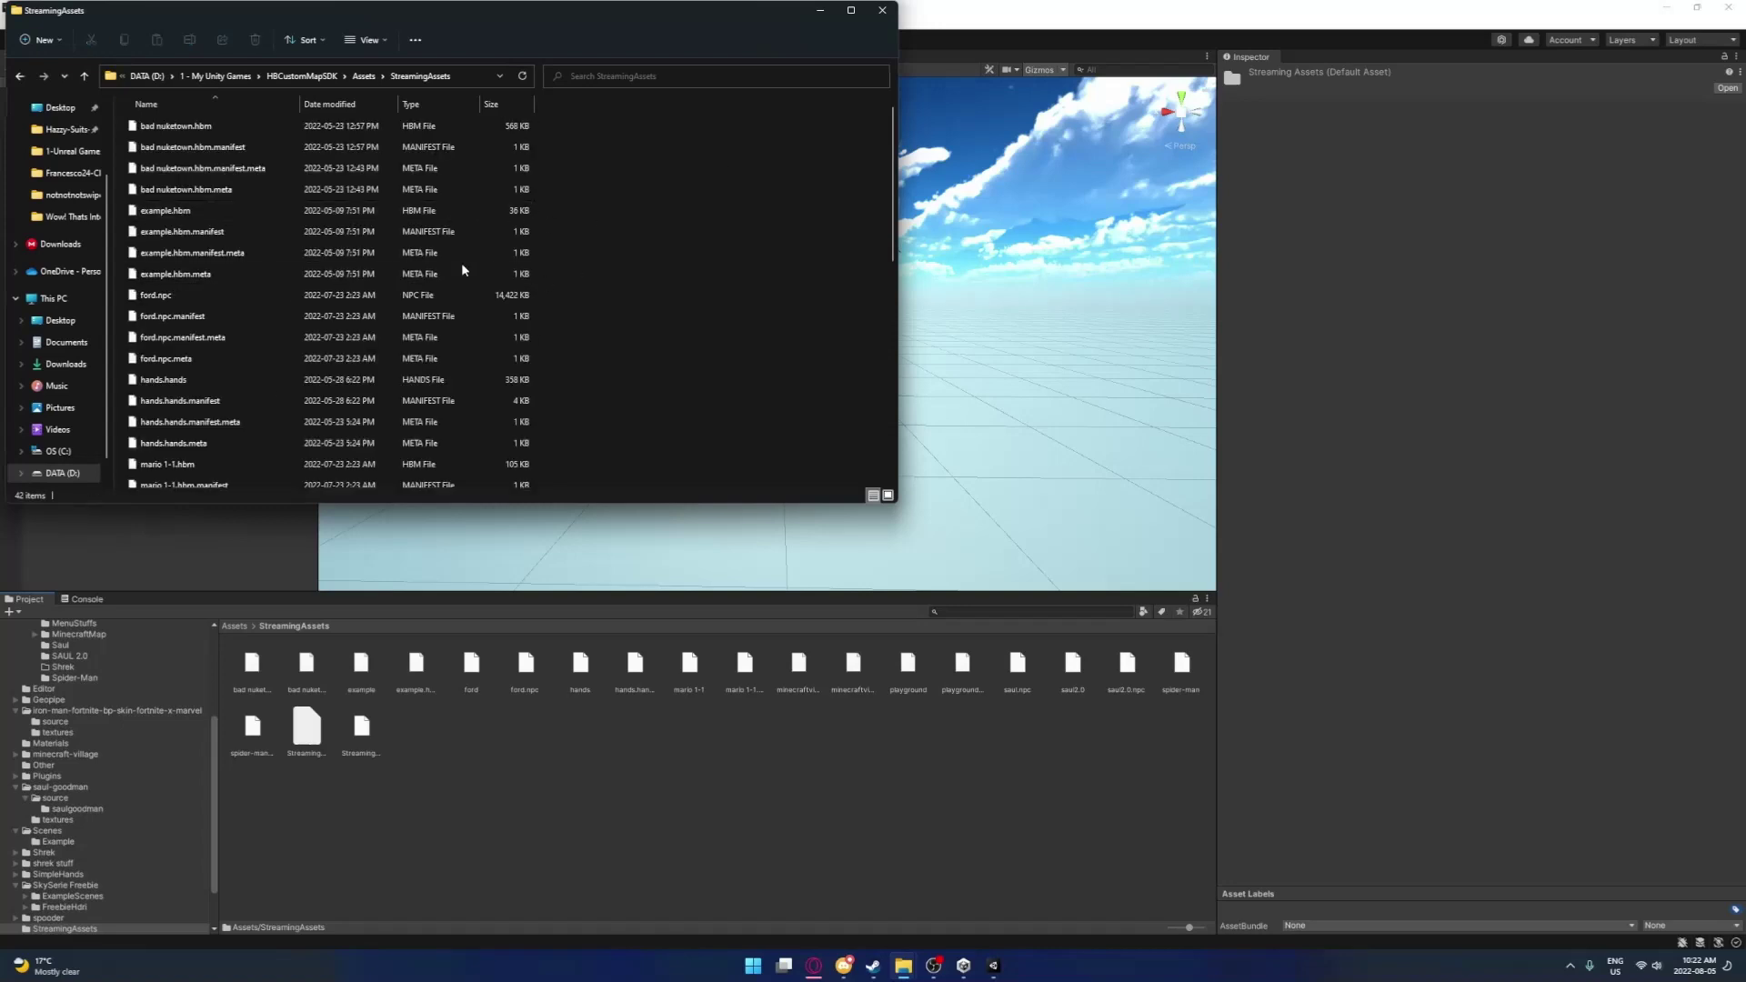
Locate the built saul2.0 files in StreamingAssets and select saul2.0.npc
drag(585, 418, 615, 388)
scroll(586, 403, down, 4)
scroll(393, 462, down, 4)
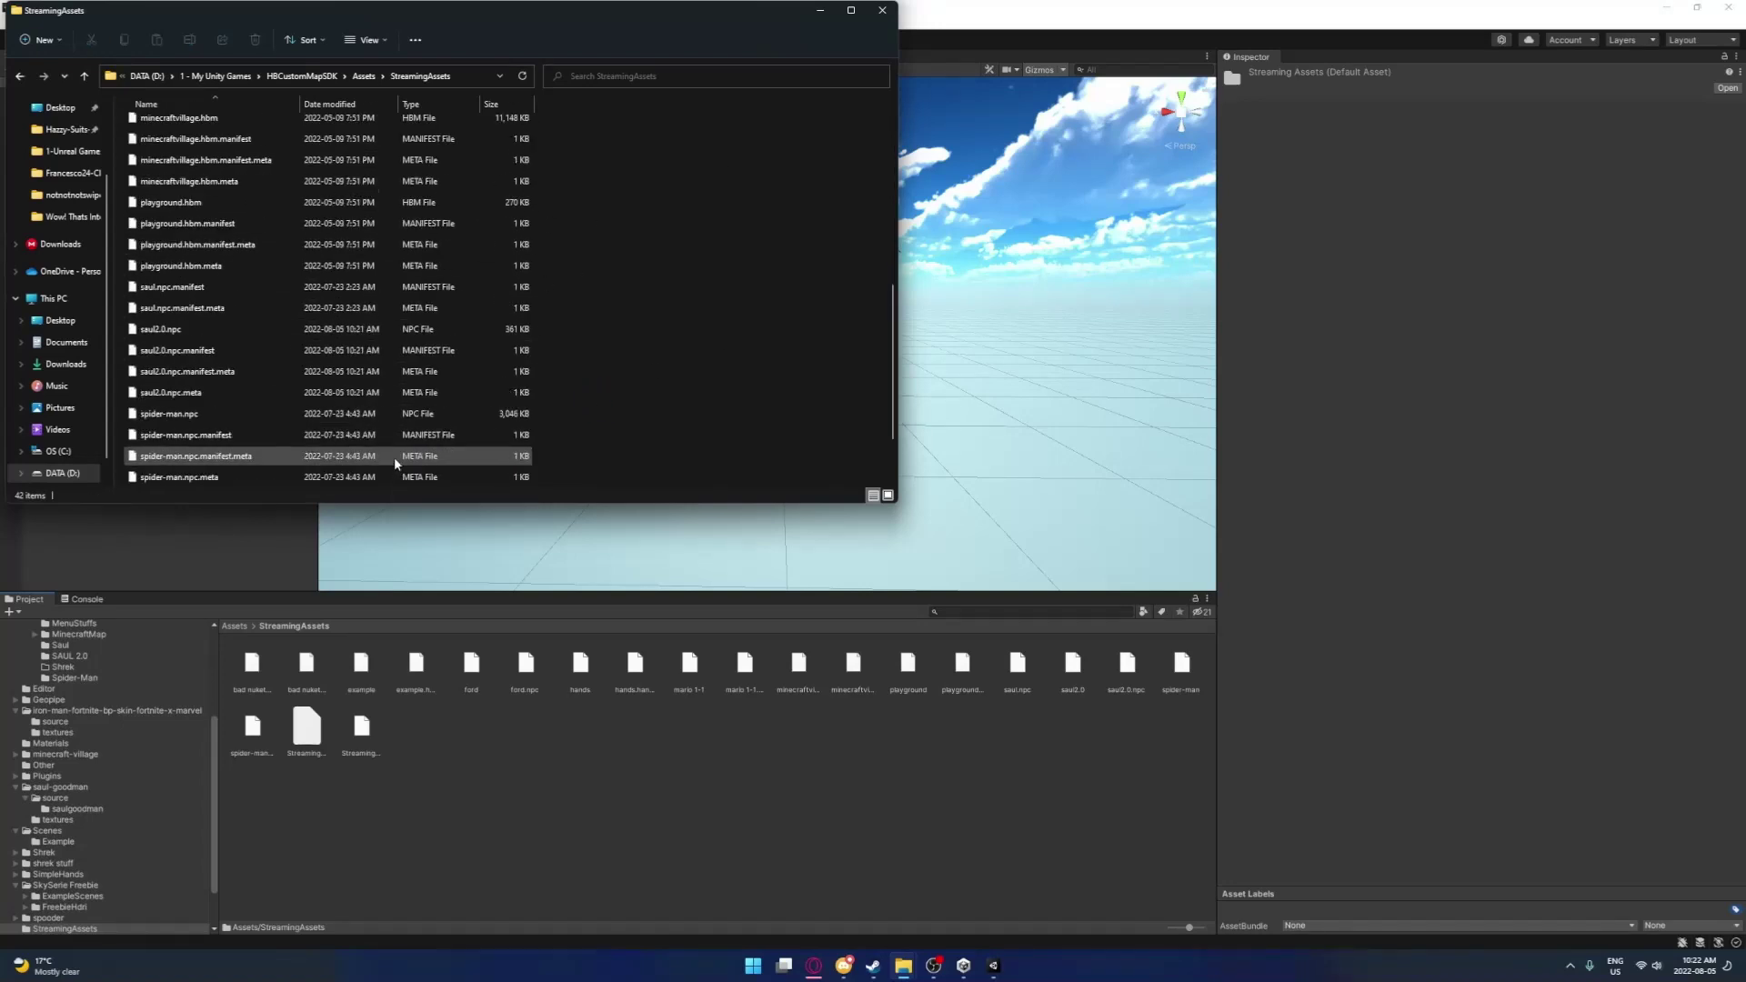
click(160, 255)
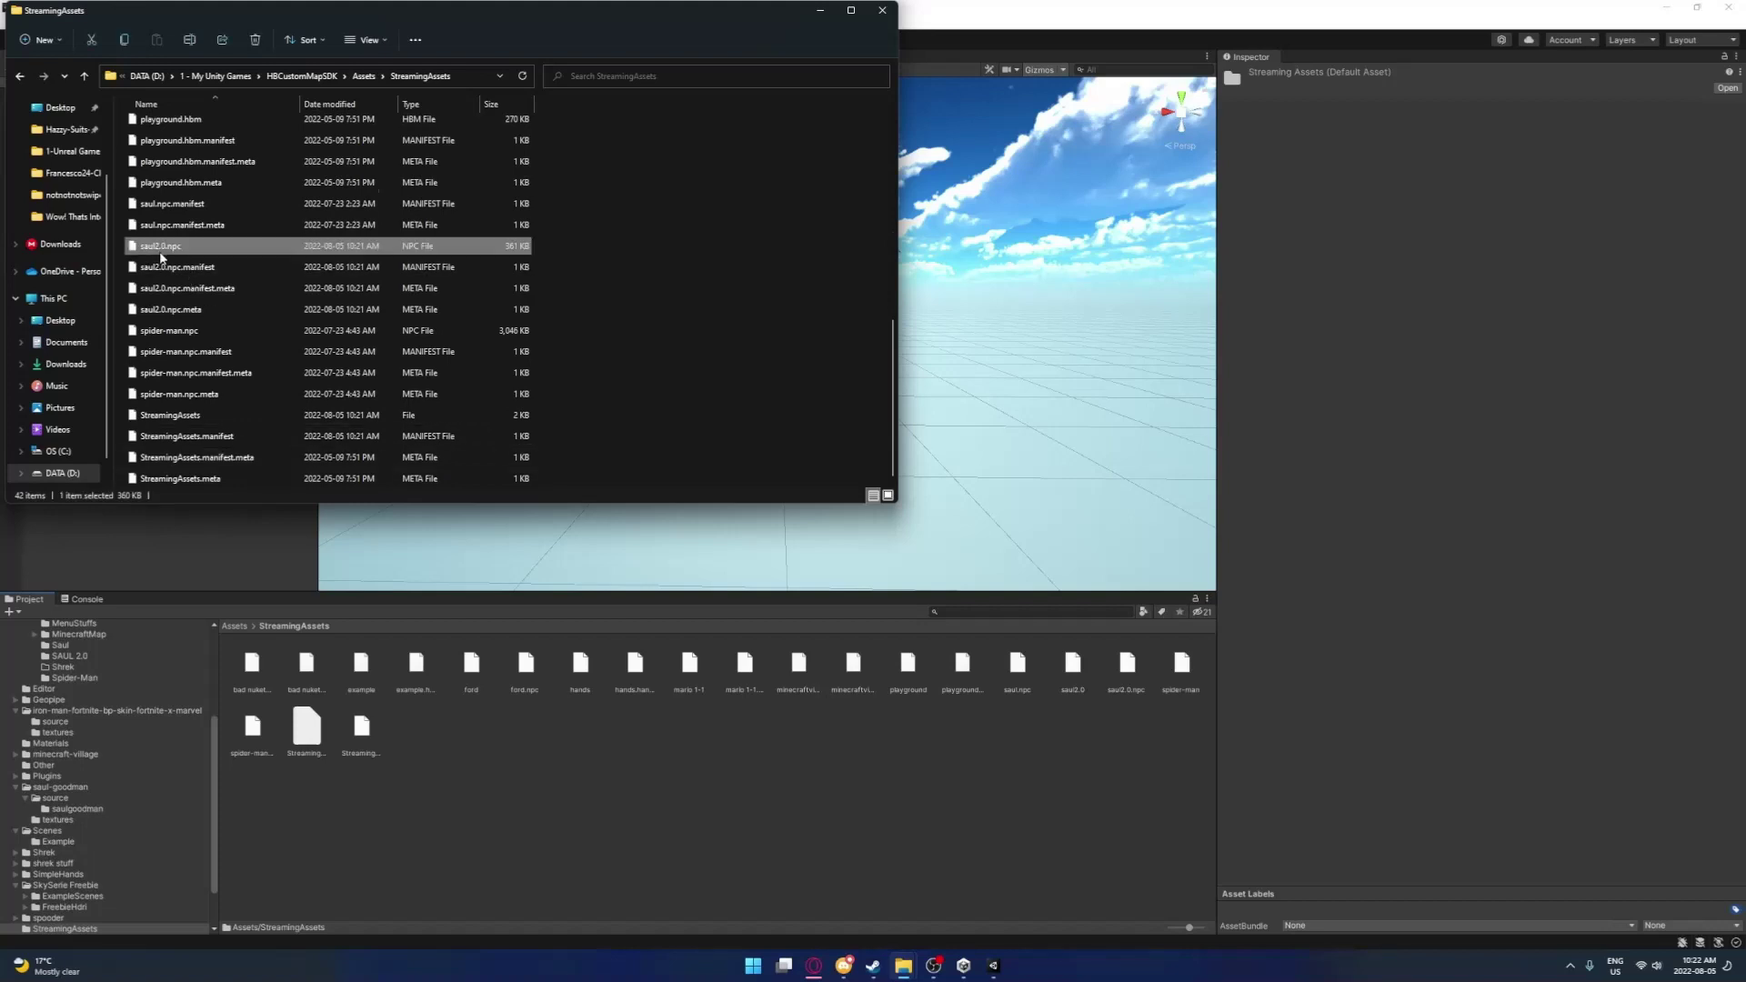
click(190, 269)
click(208, 291)
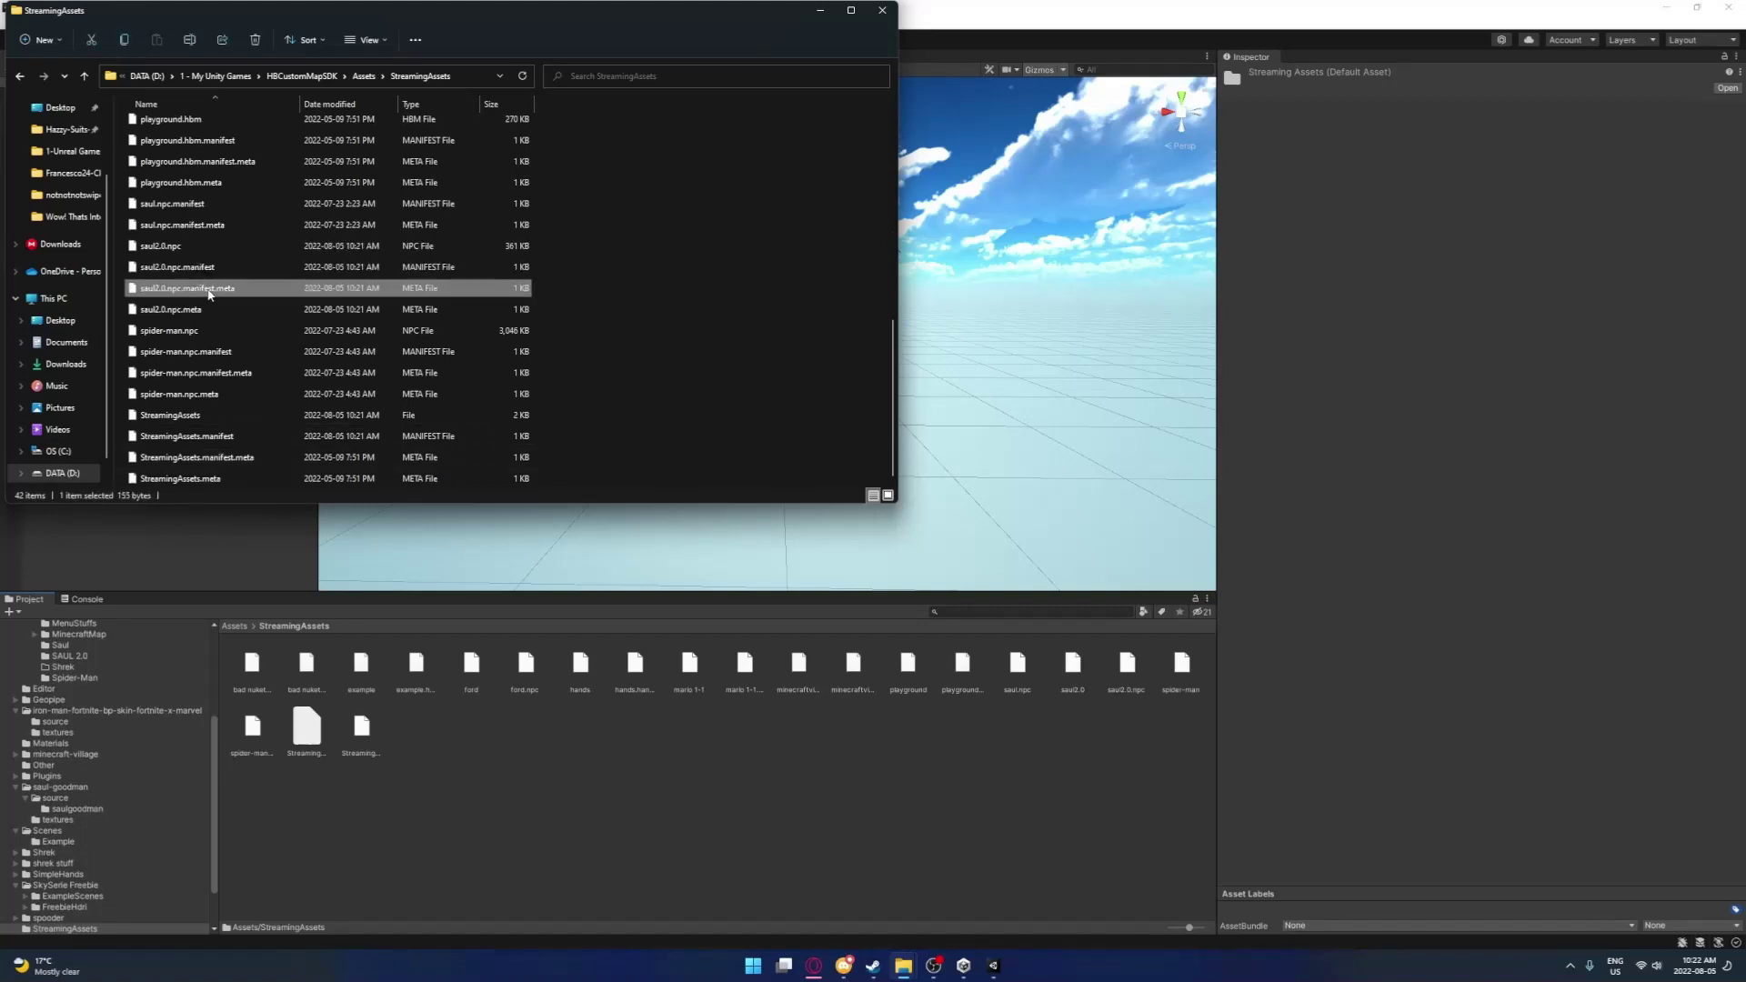
click(200, 309)
click(164, 246)
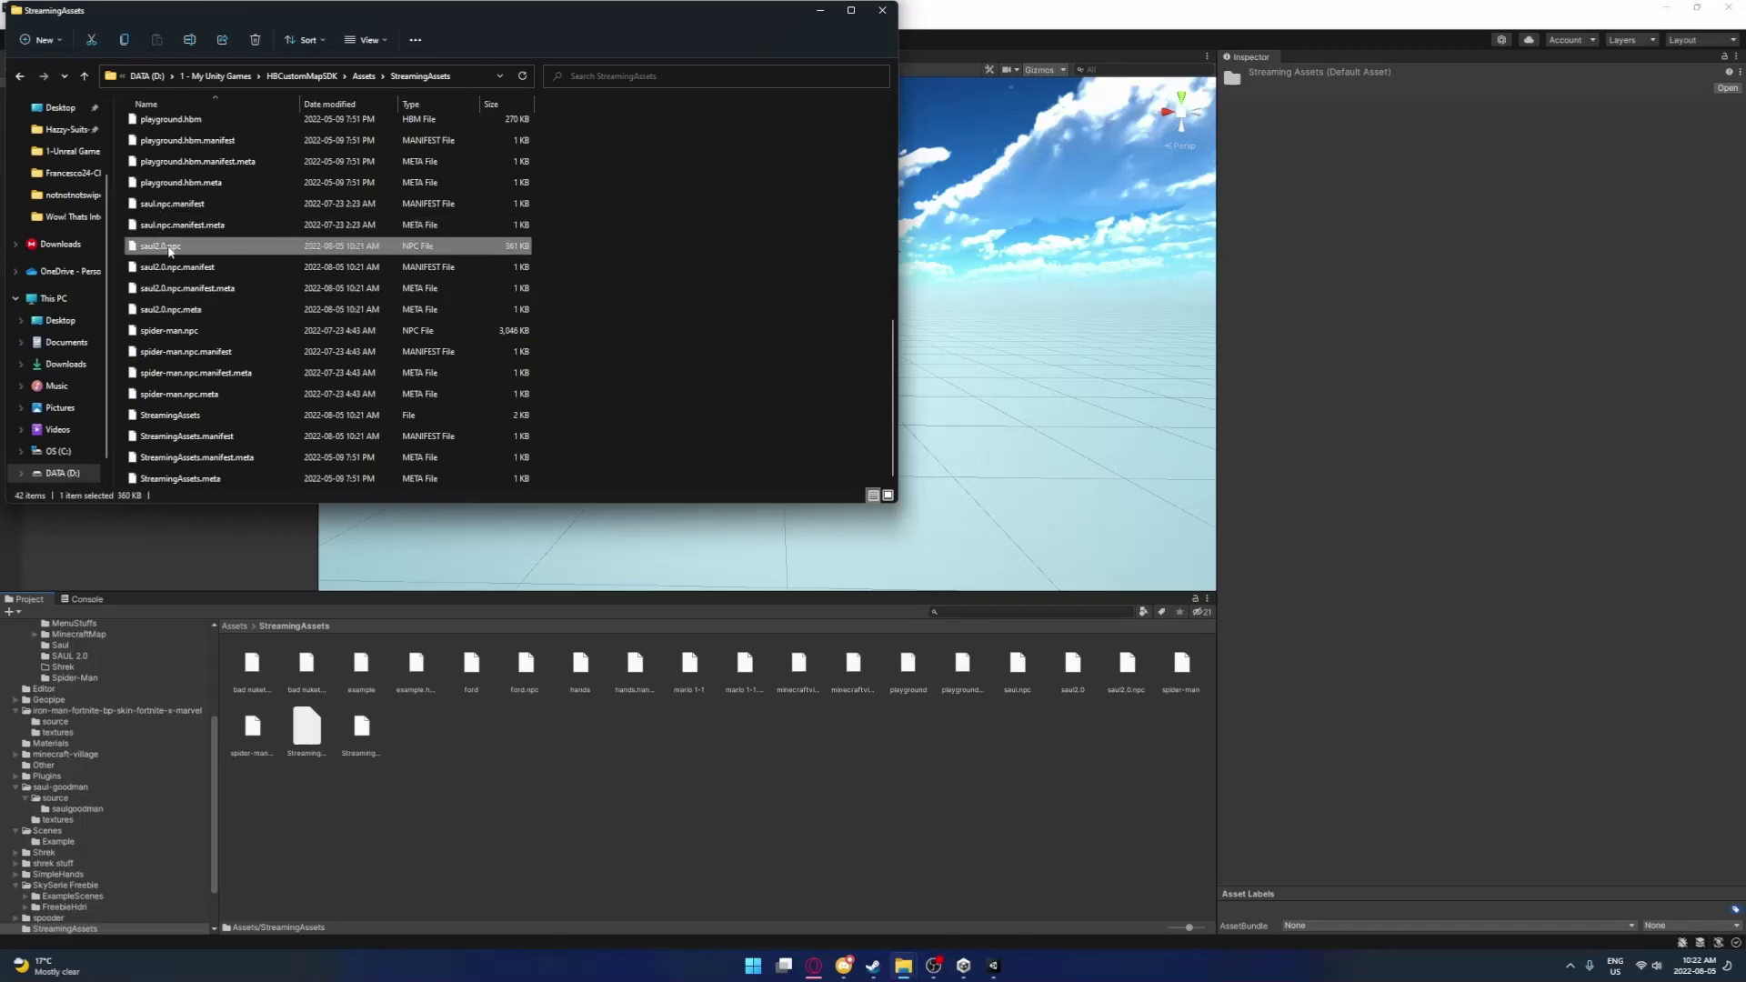
Switch to Steam, start Hard Bullet's queued update and bring up the game's management options
click(873, 966)
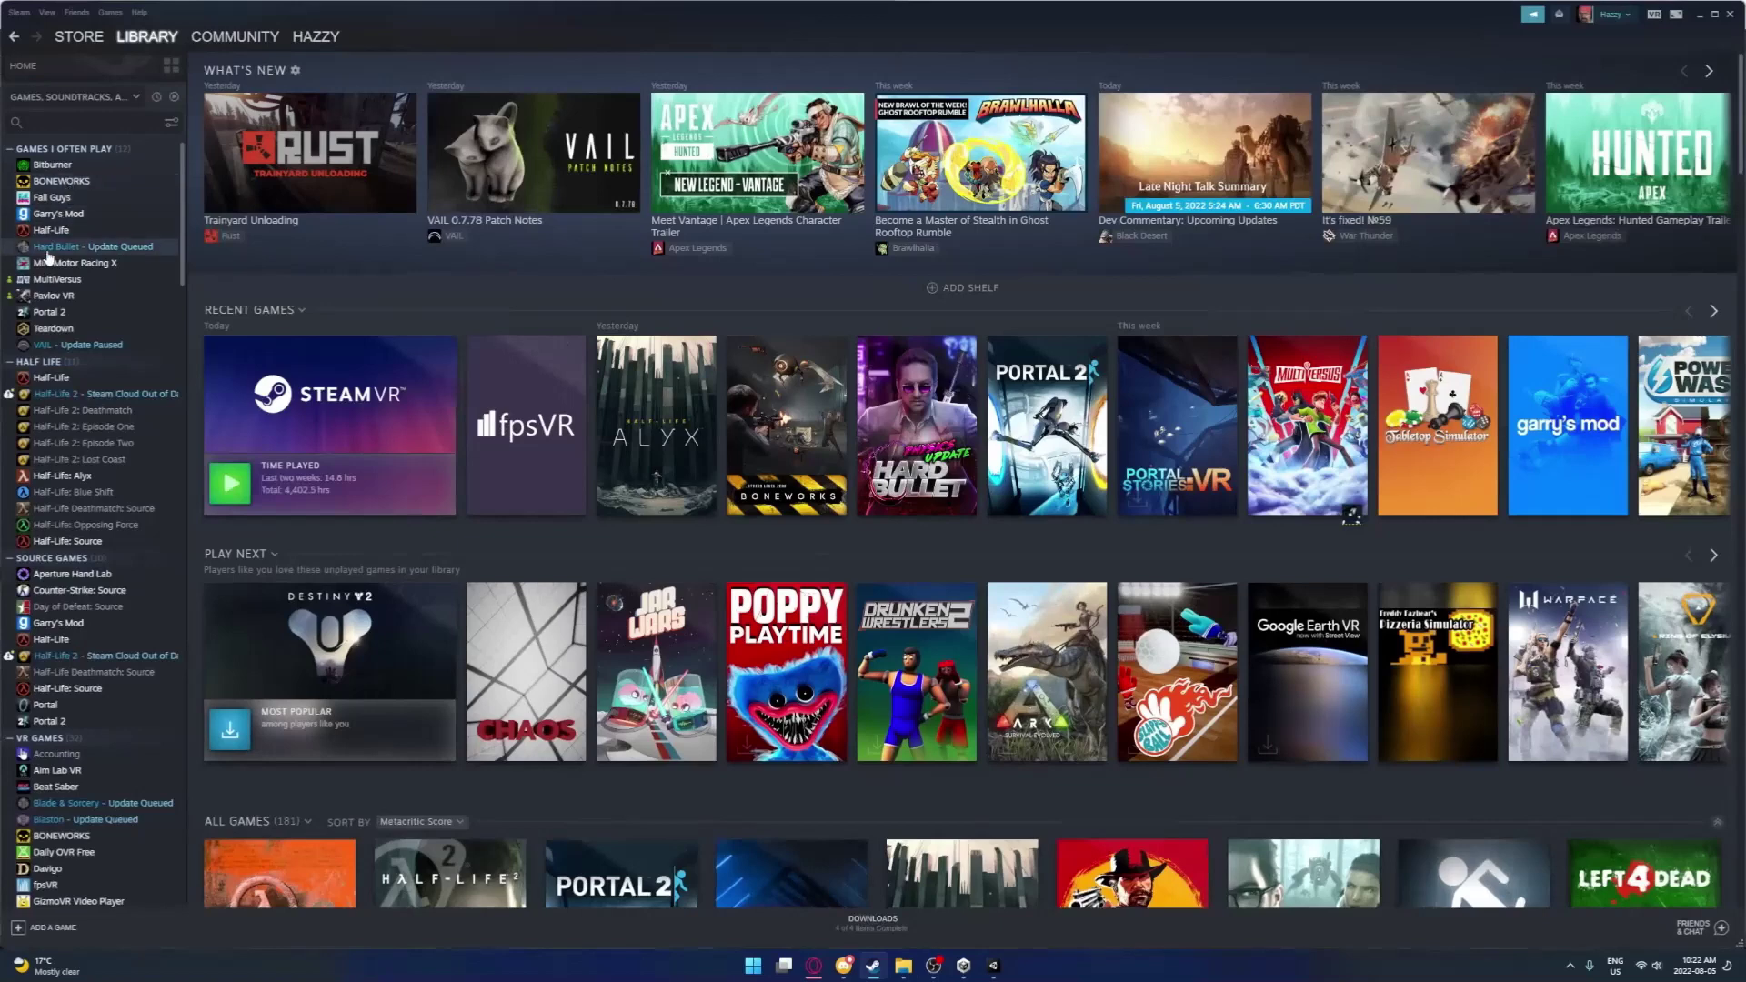
click(91, 246)
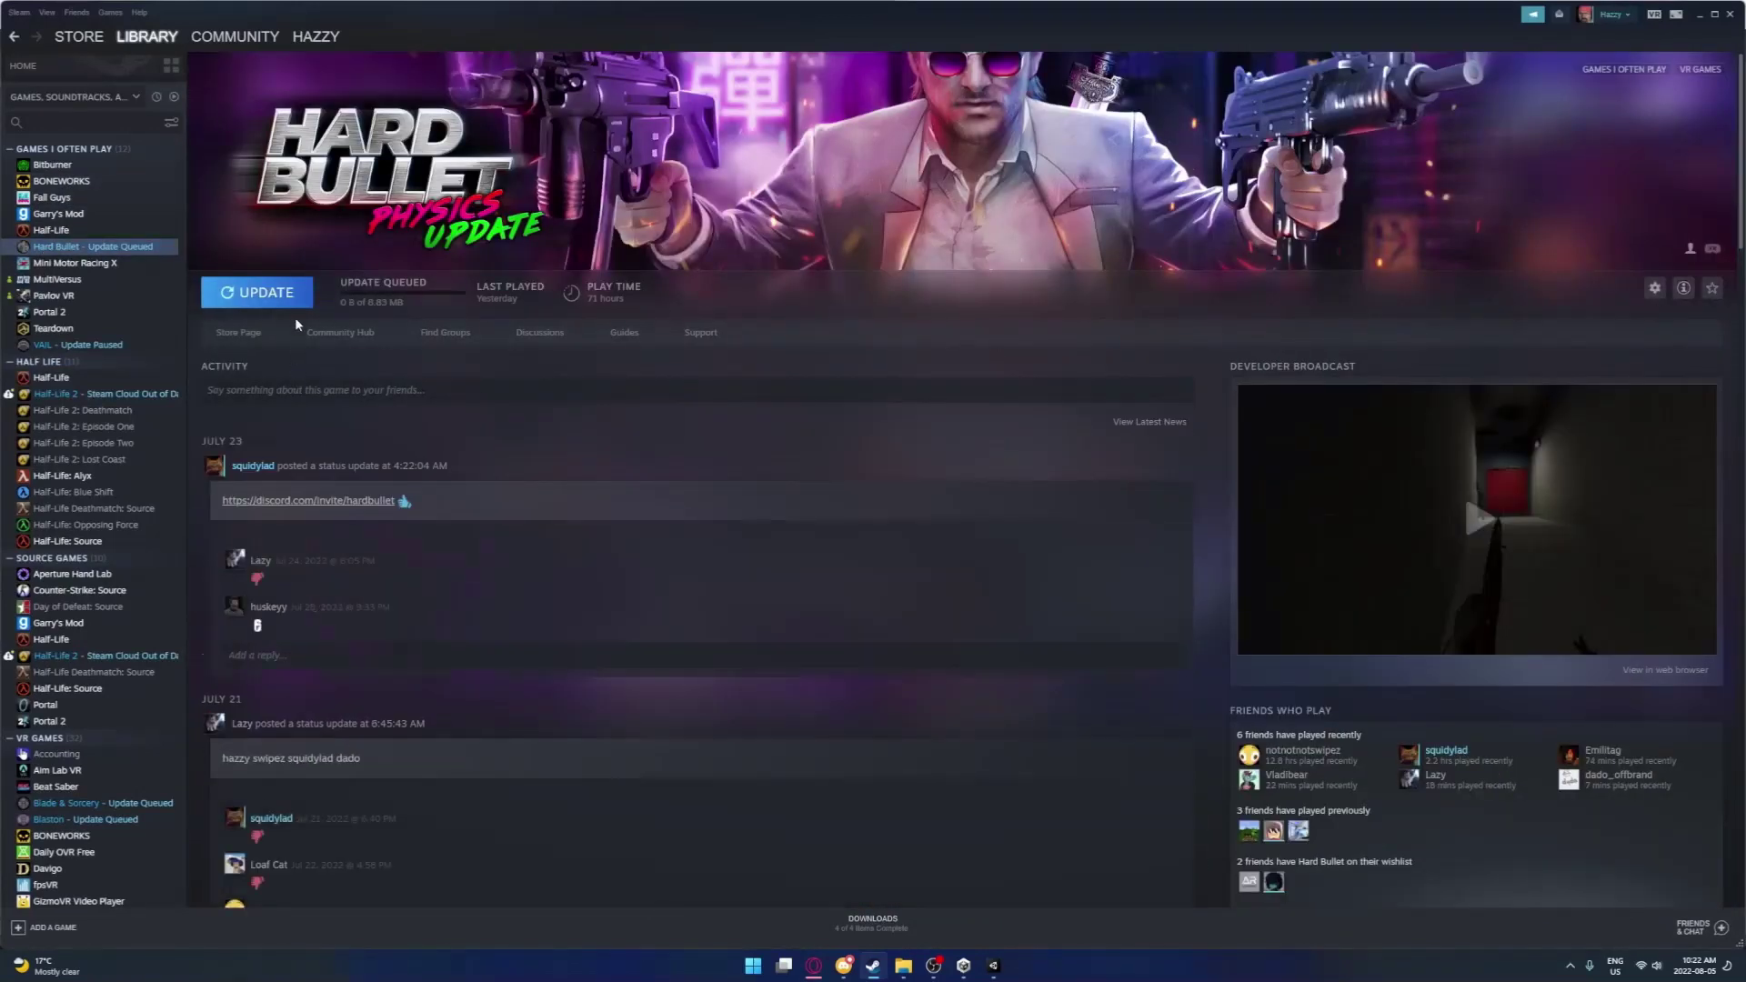
click(289, 300)
click(1653, 289)
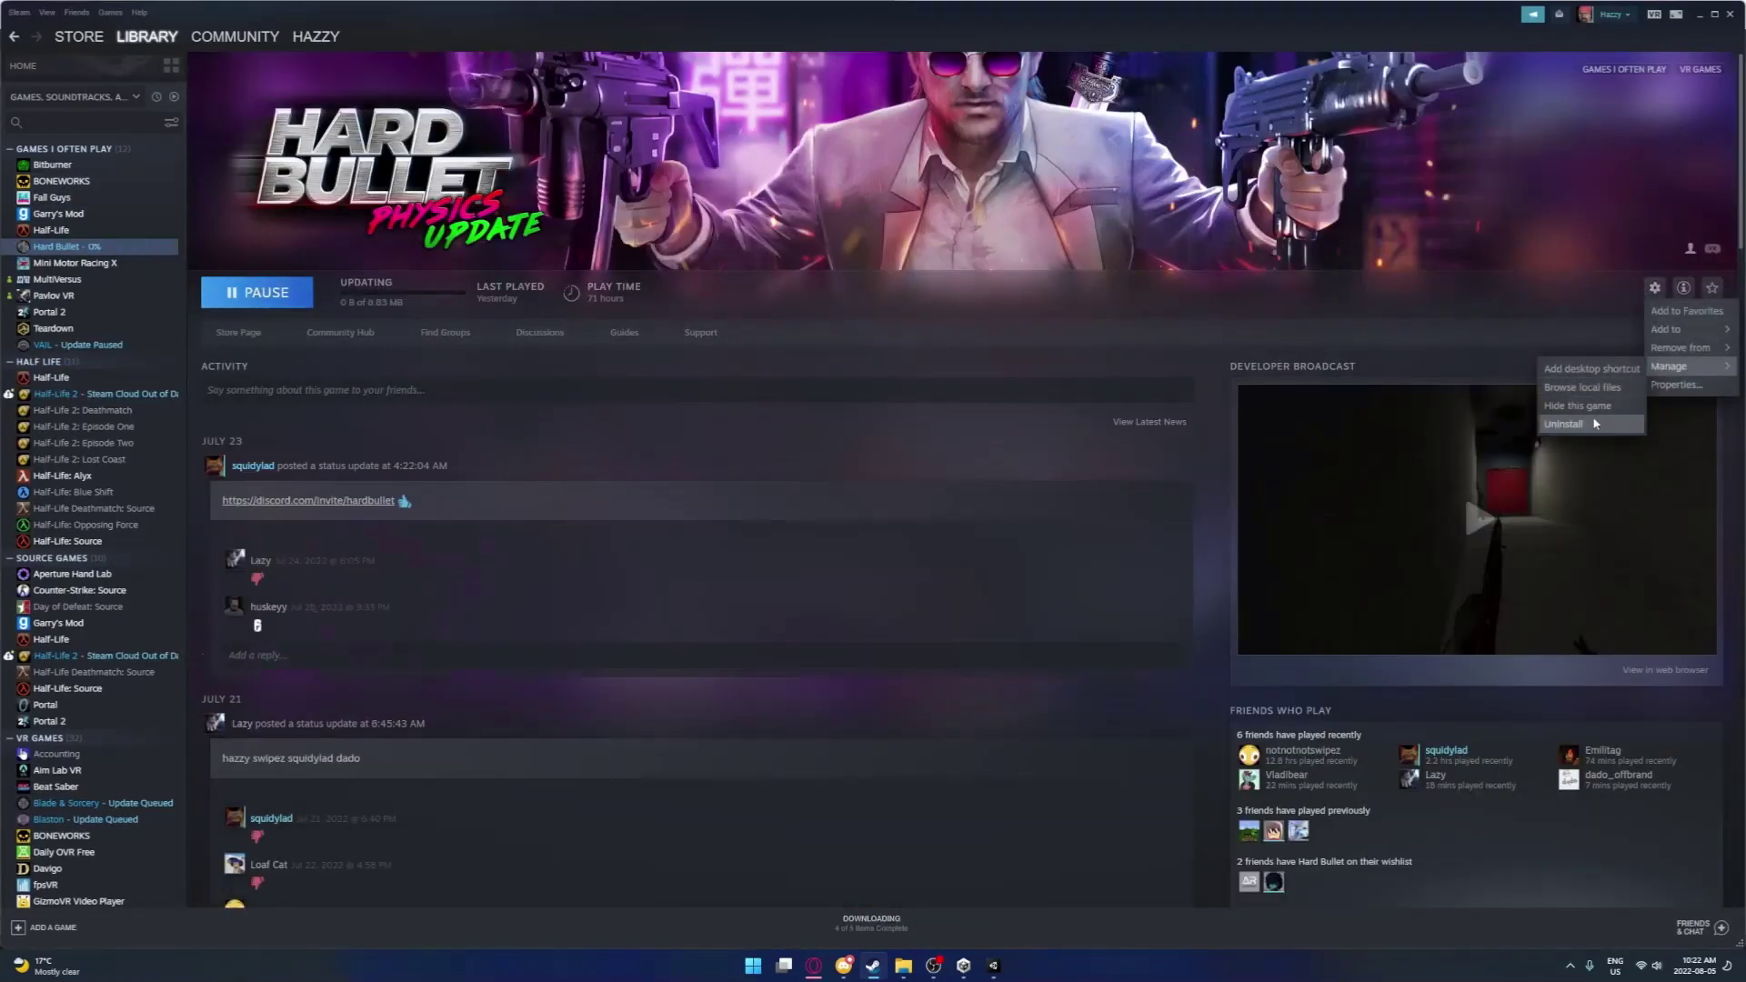
Switch to the Hard Bullet game folder in File Explorer and open UserData > CustomNPCs
mouse_move(903, 966)
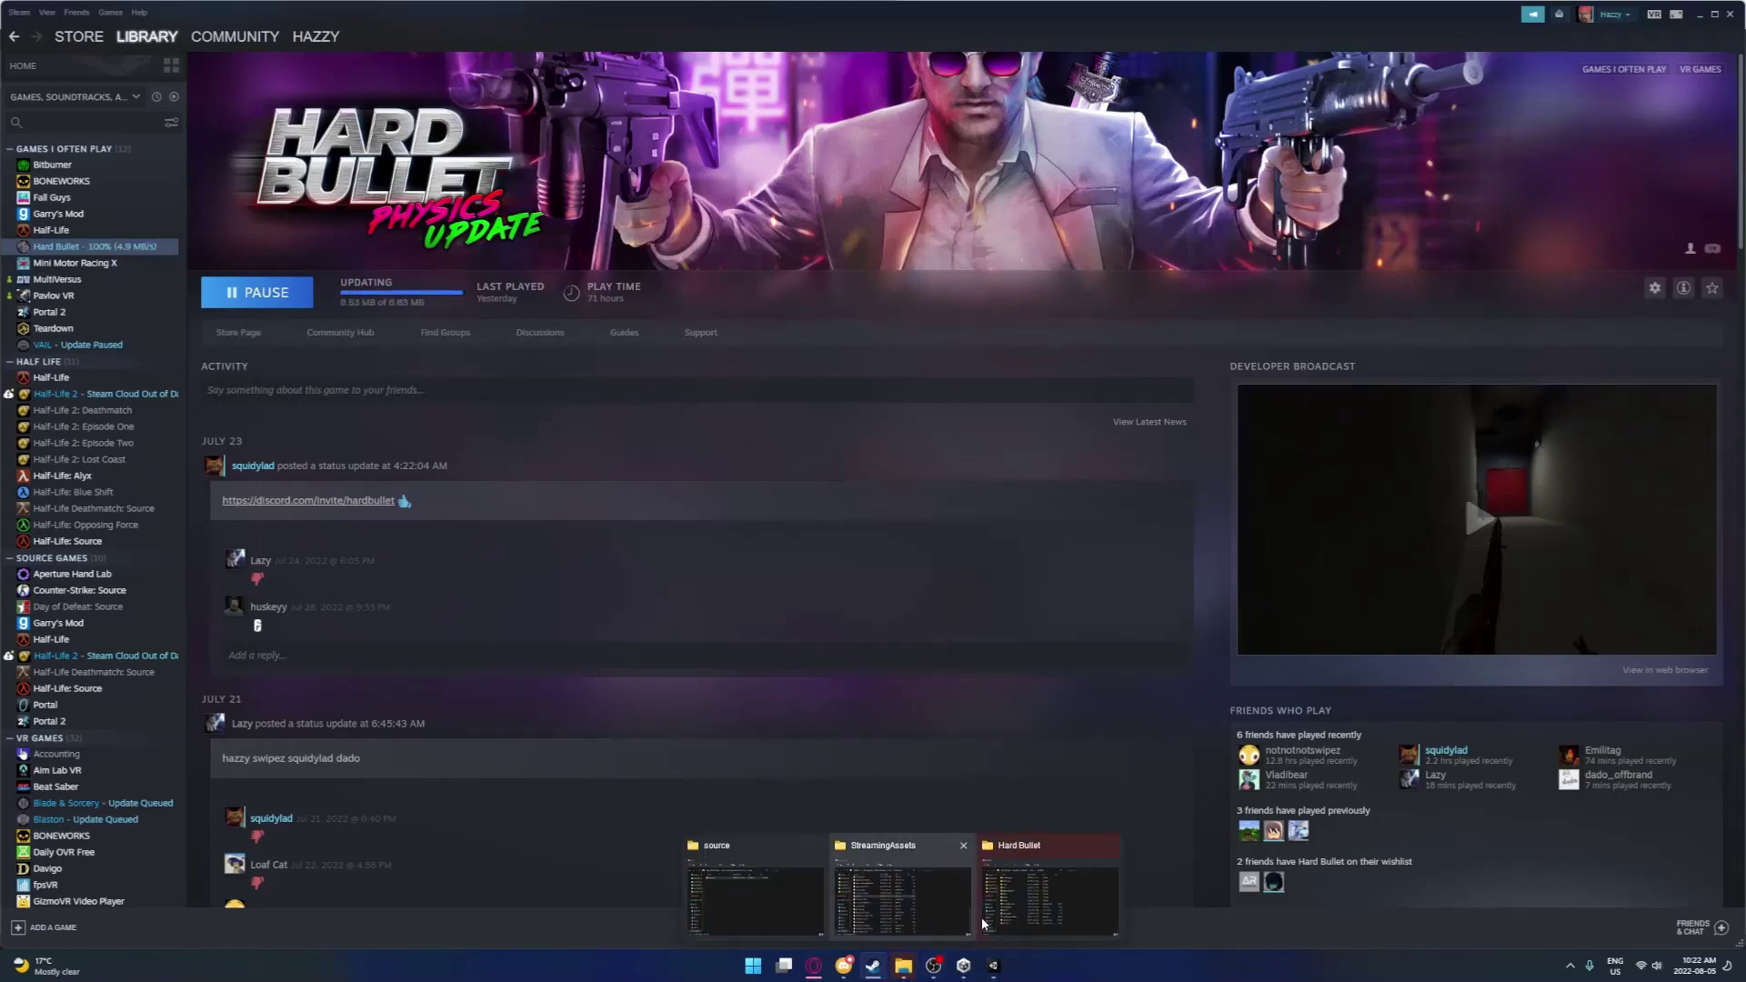
click(1033, 910)
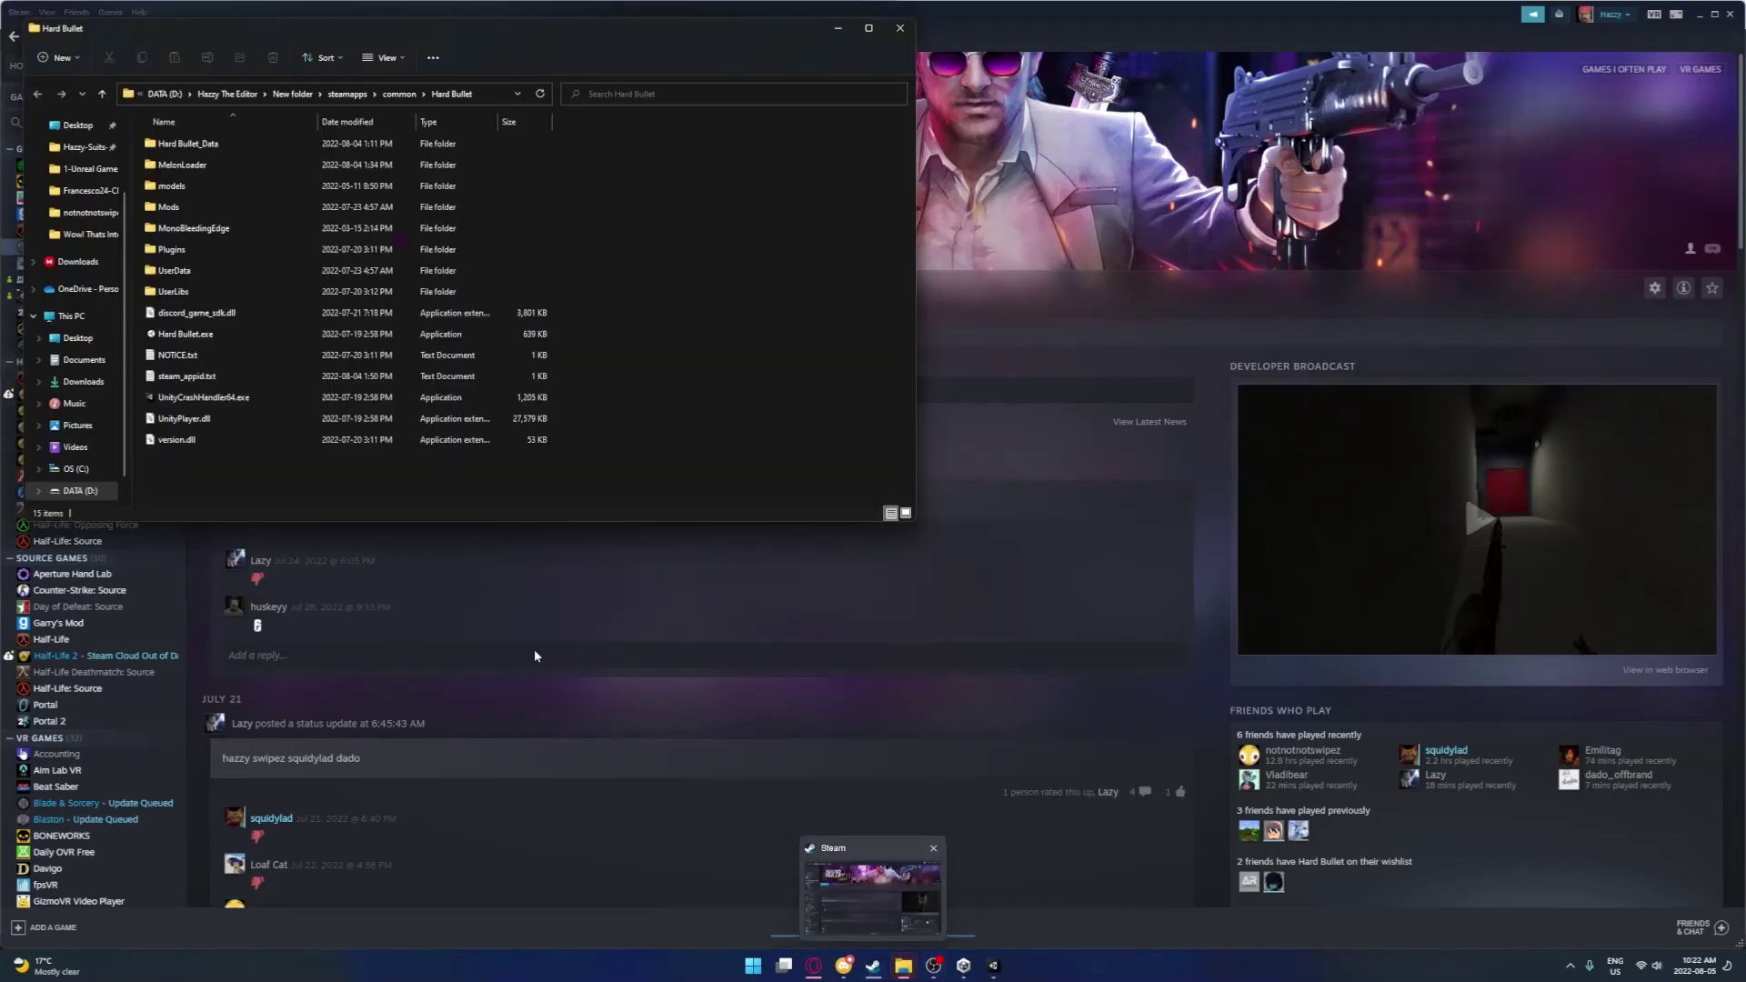
click(182, 272)
double_click(182, 272)
double_click(175, 183)
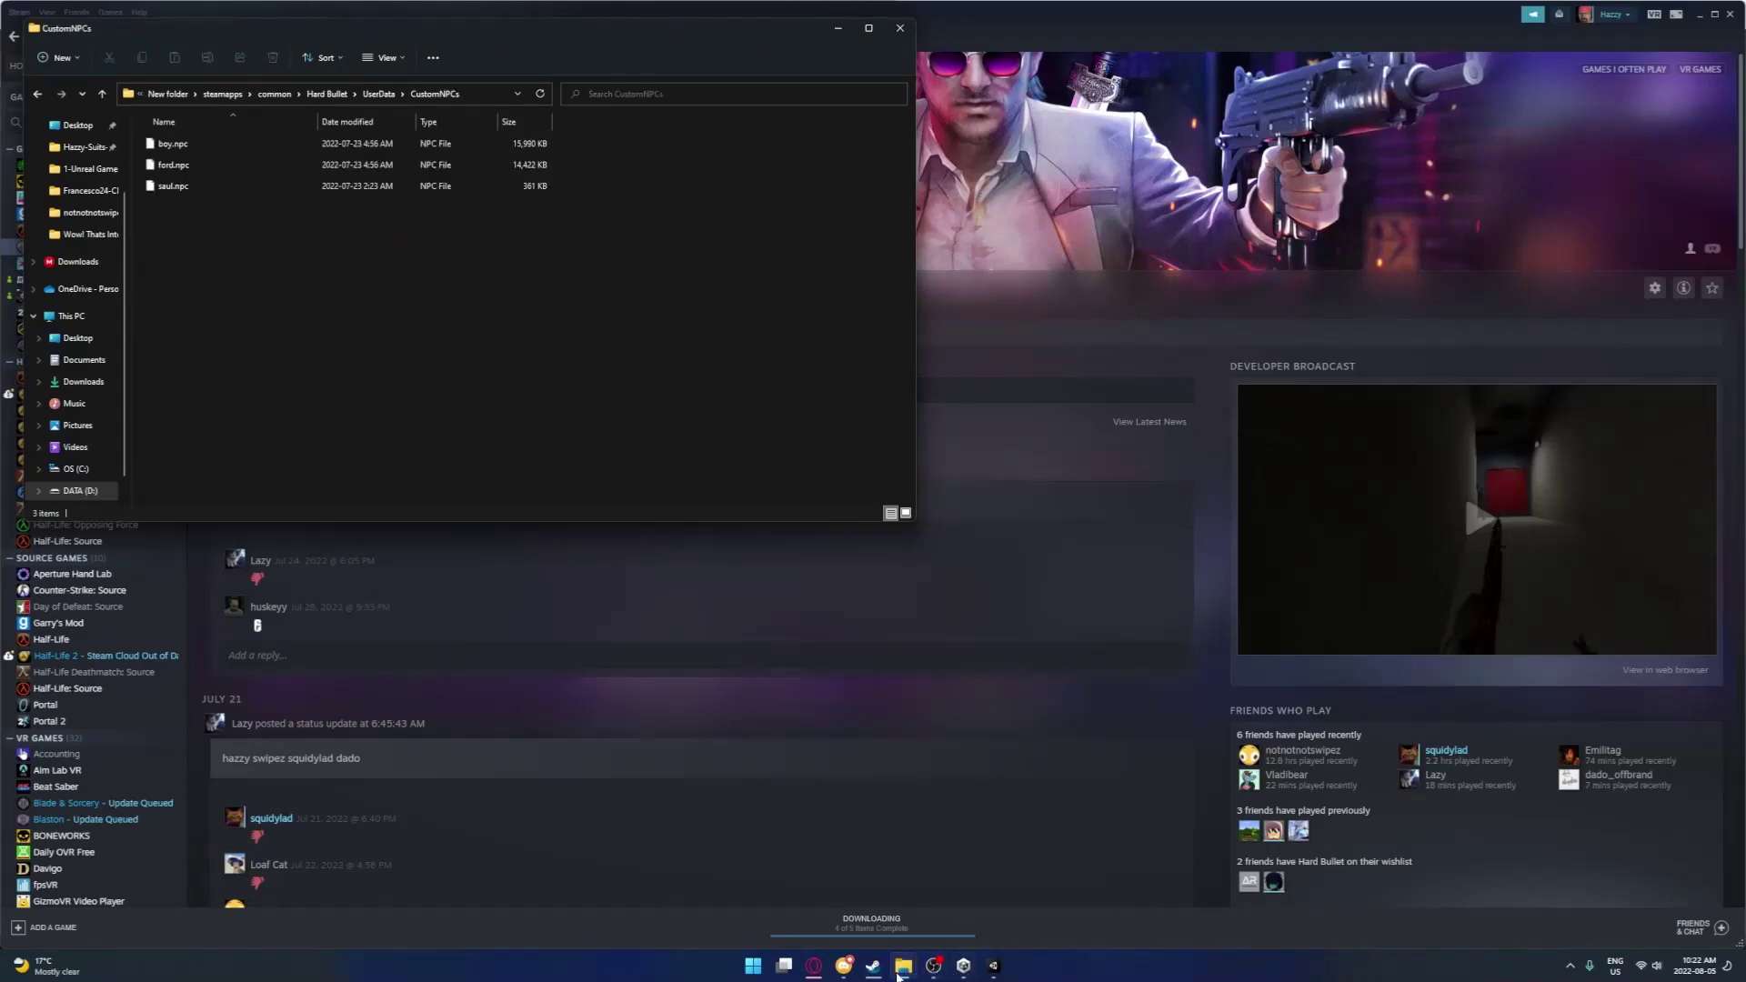
Move saul2.0.npc from the StreamingAssets folder into Hard Bullet's CustomNPCs folder
mouse_move(903, 966)
click(860, 894)
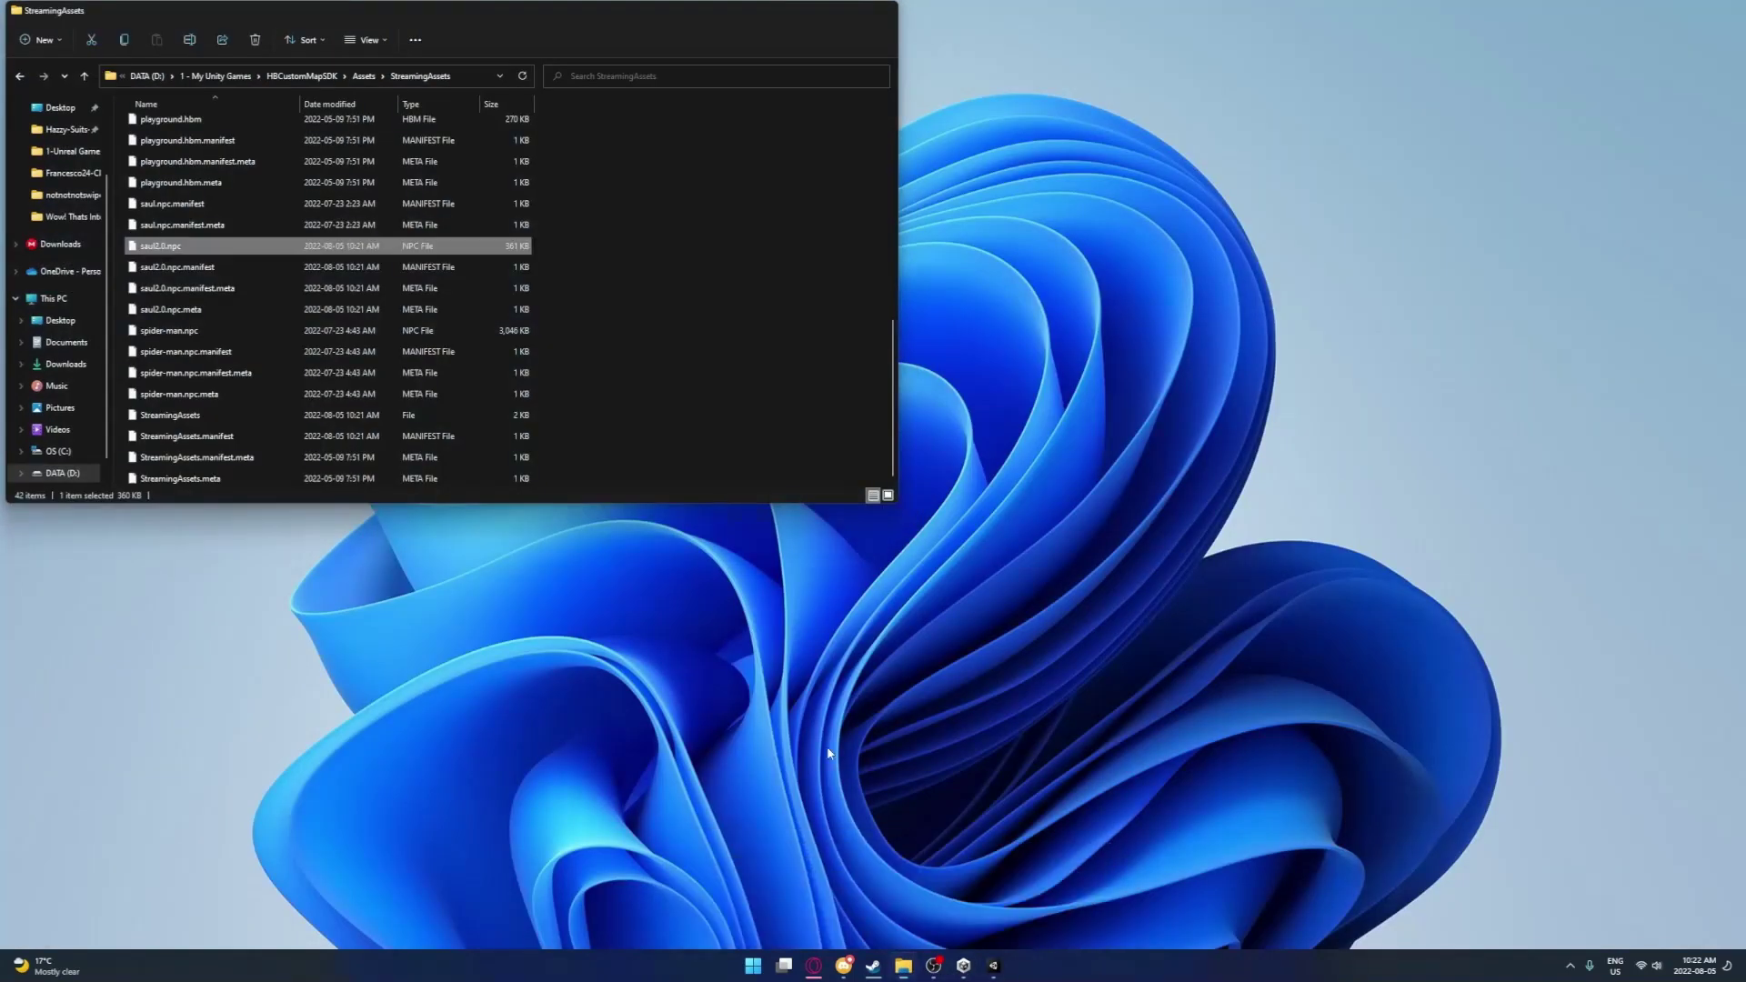
drag(314, 13, 935, 199)
drag(784, 424, 405, 331)
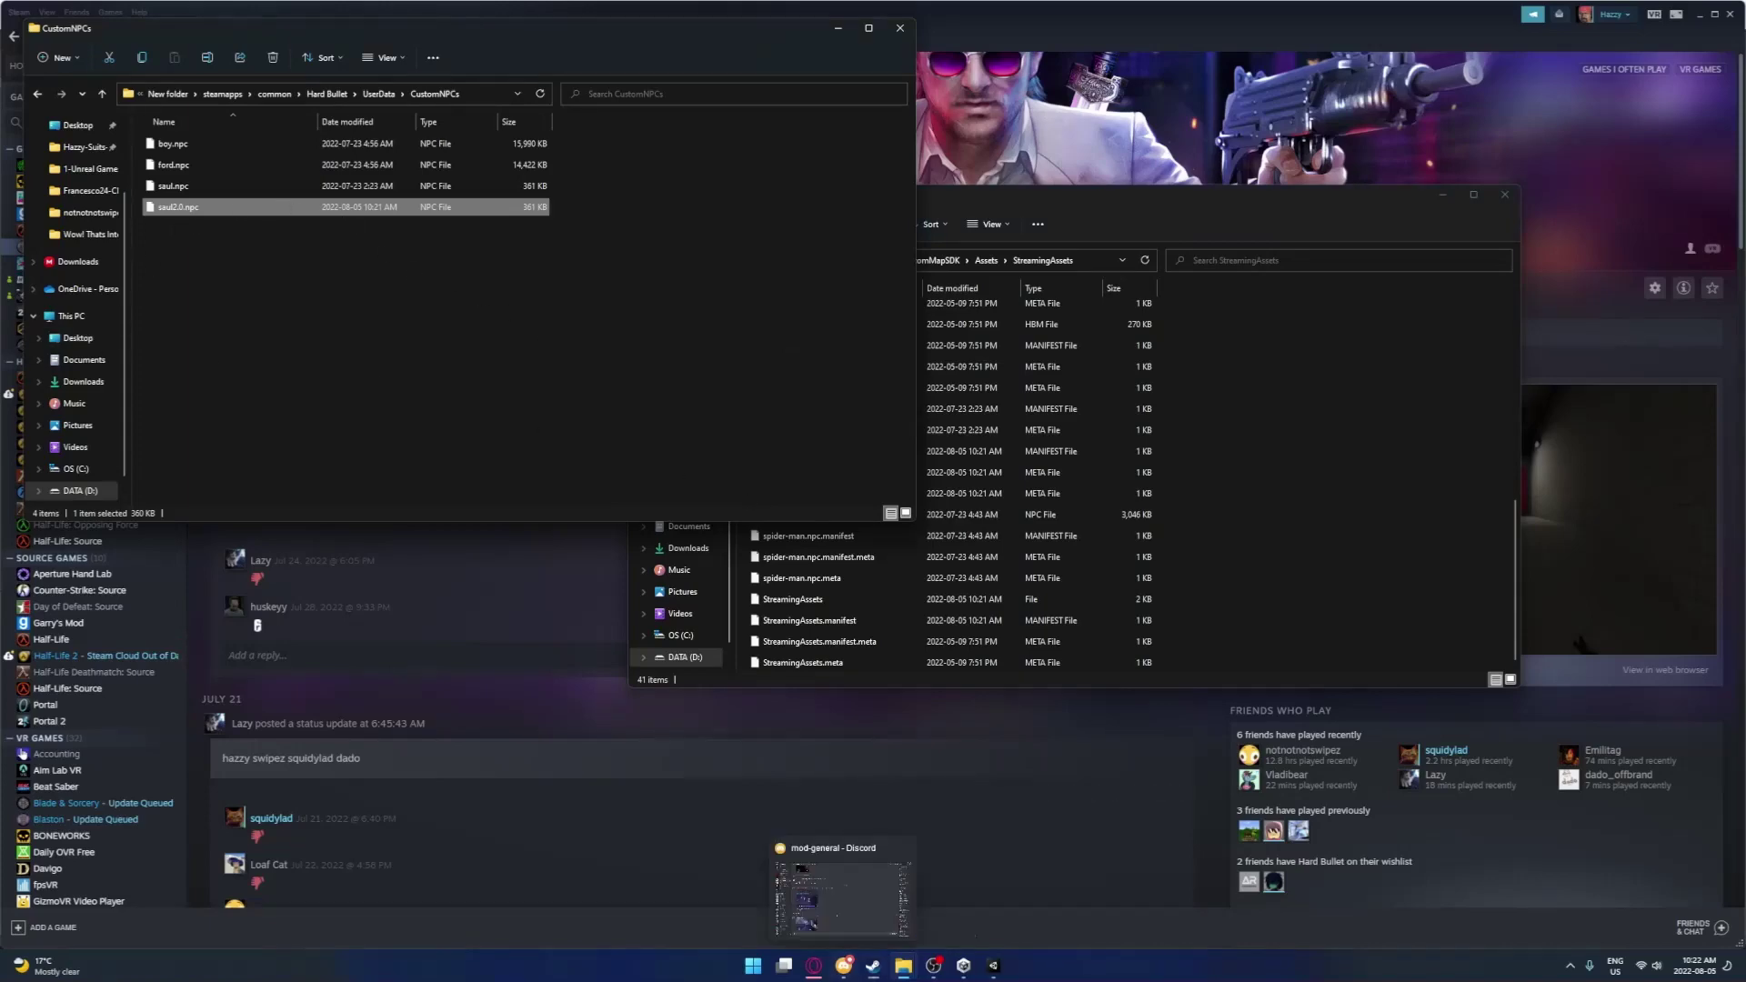
Switch to Discord, open the Hard Bullet server's general channel and view the profile of a content modder who posted there
click(844, 966)
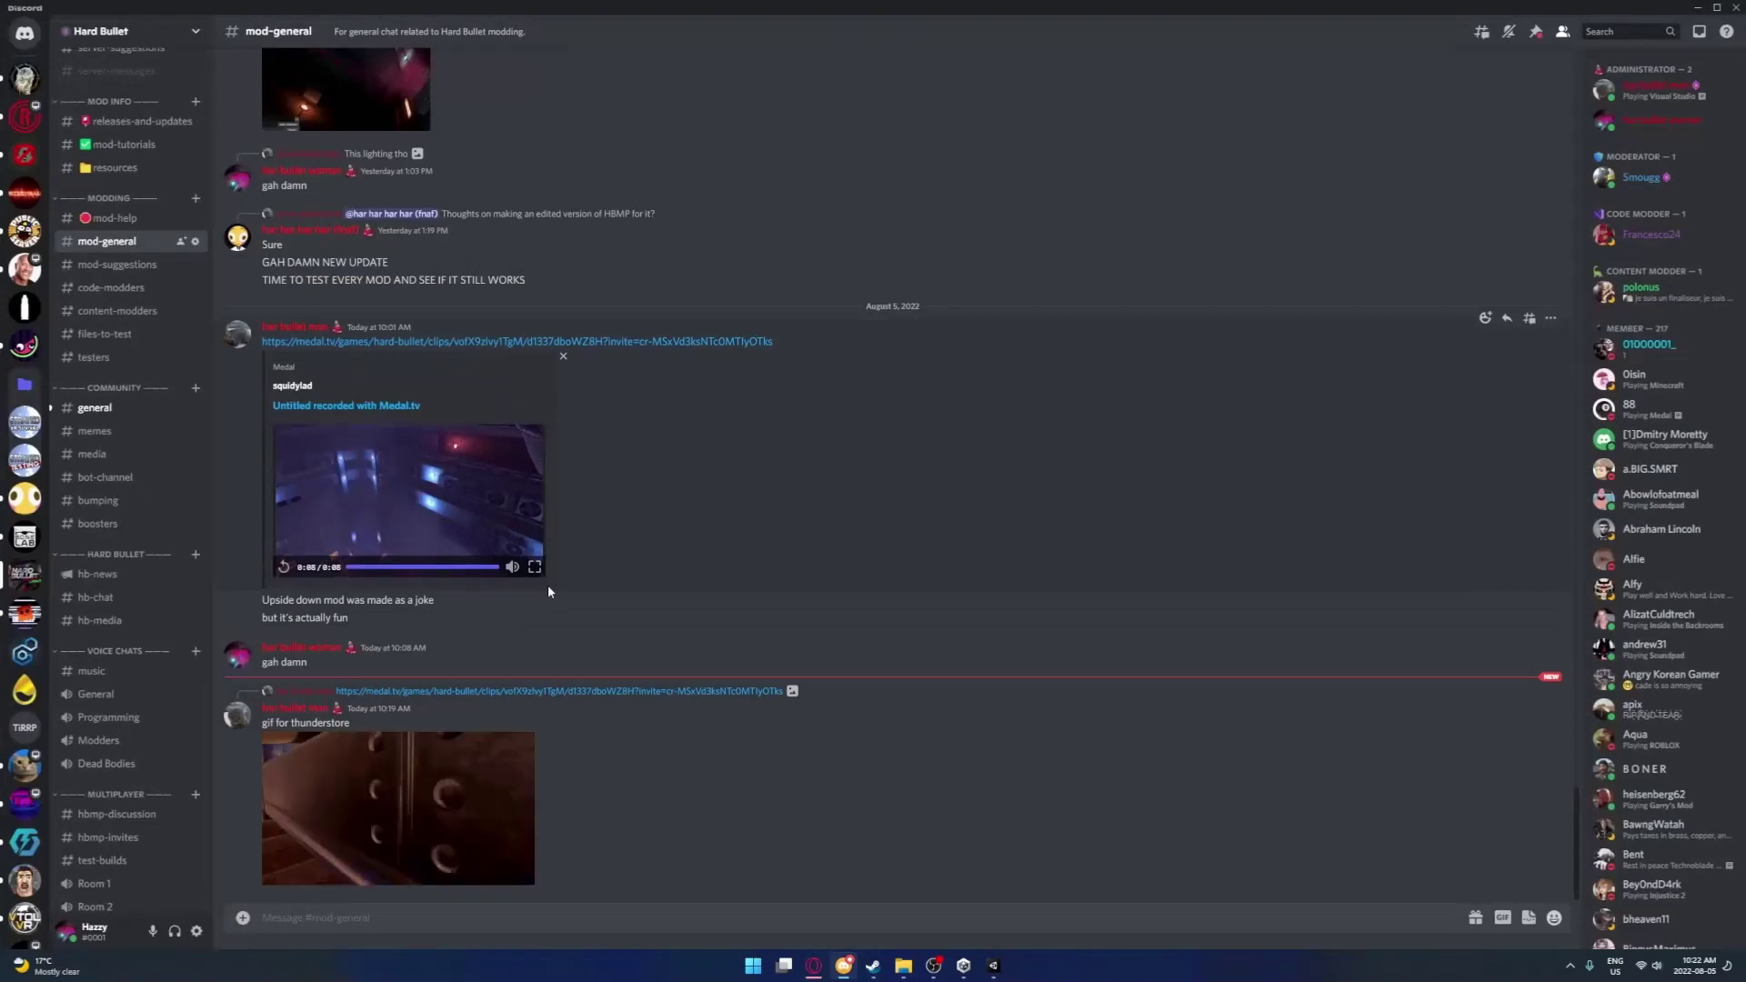
click(95, 408)
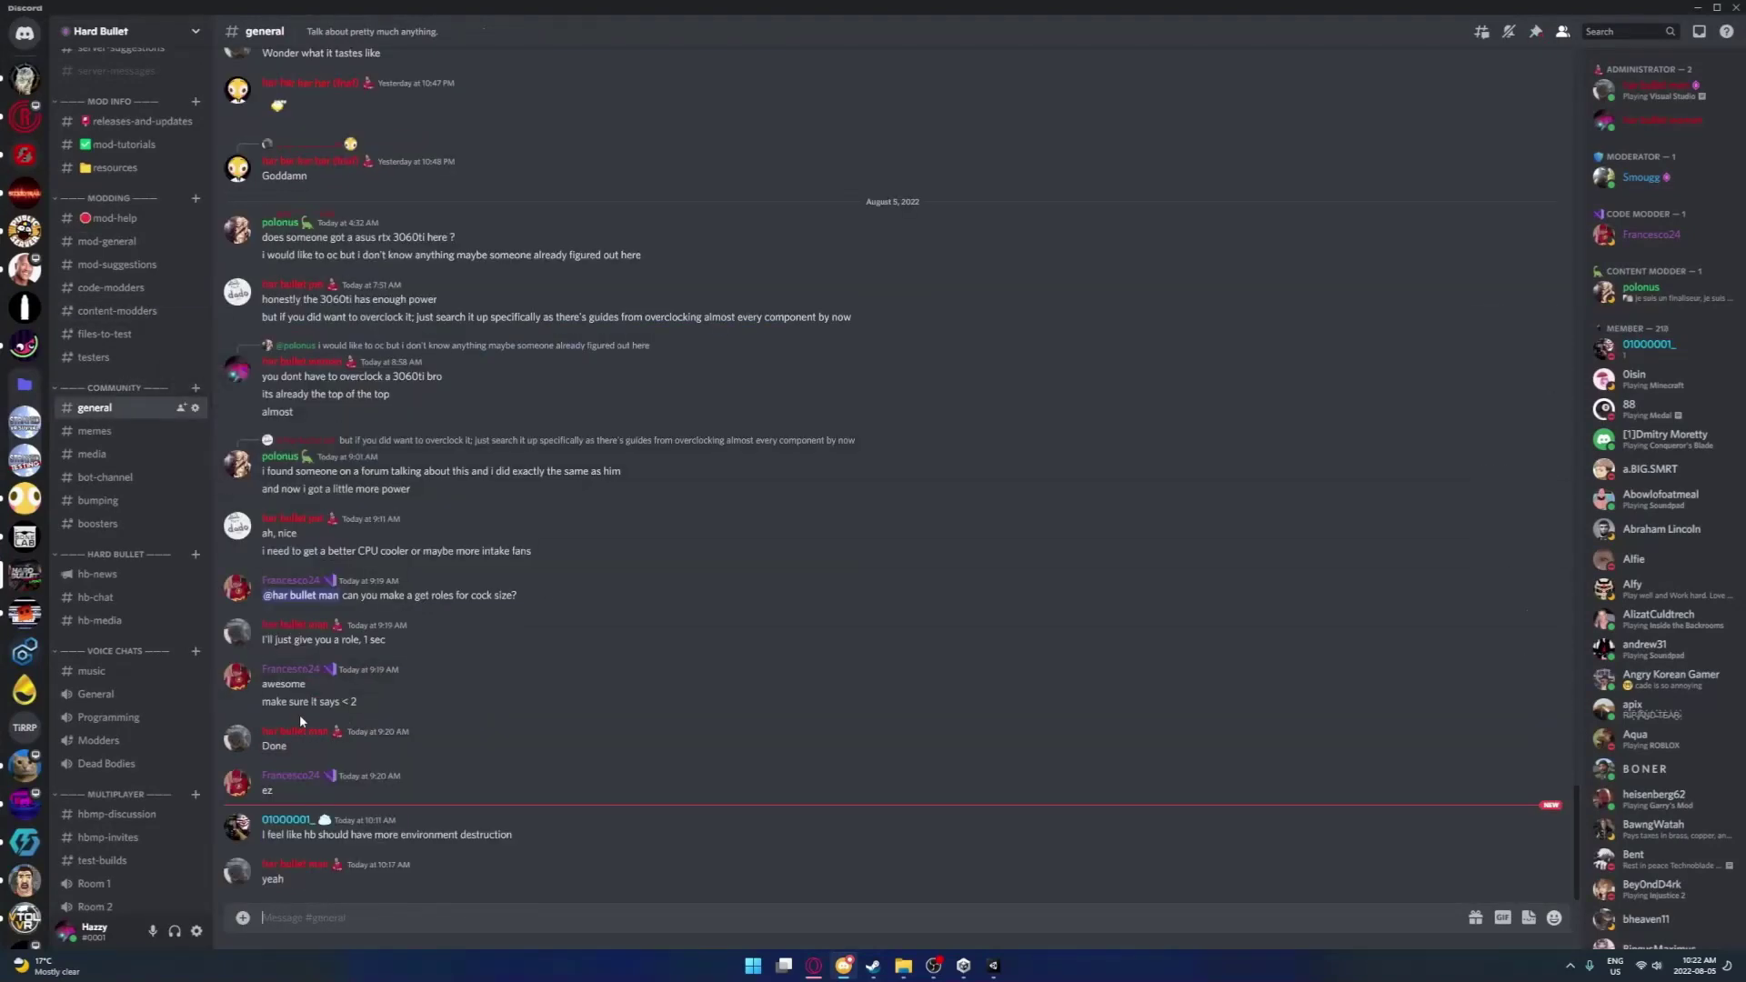
click(283, 224)
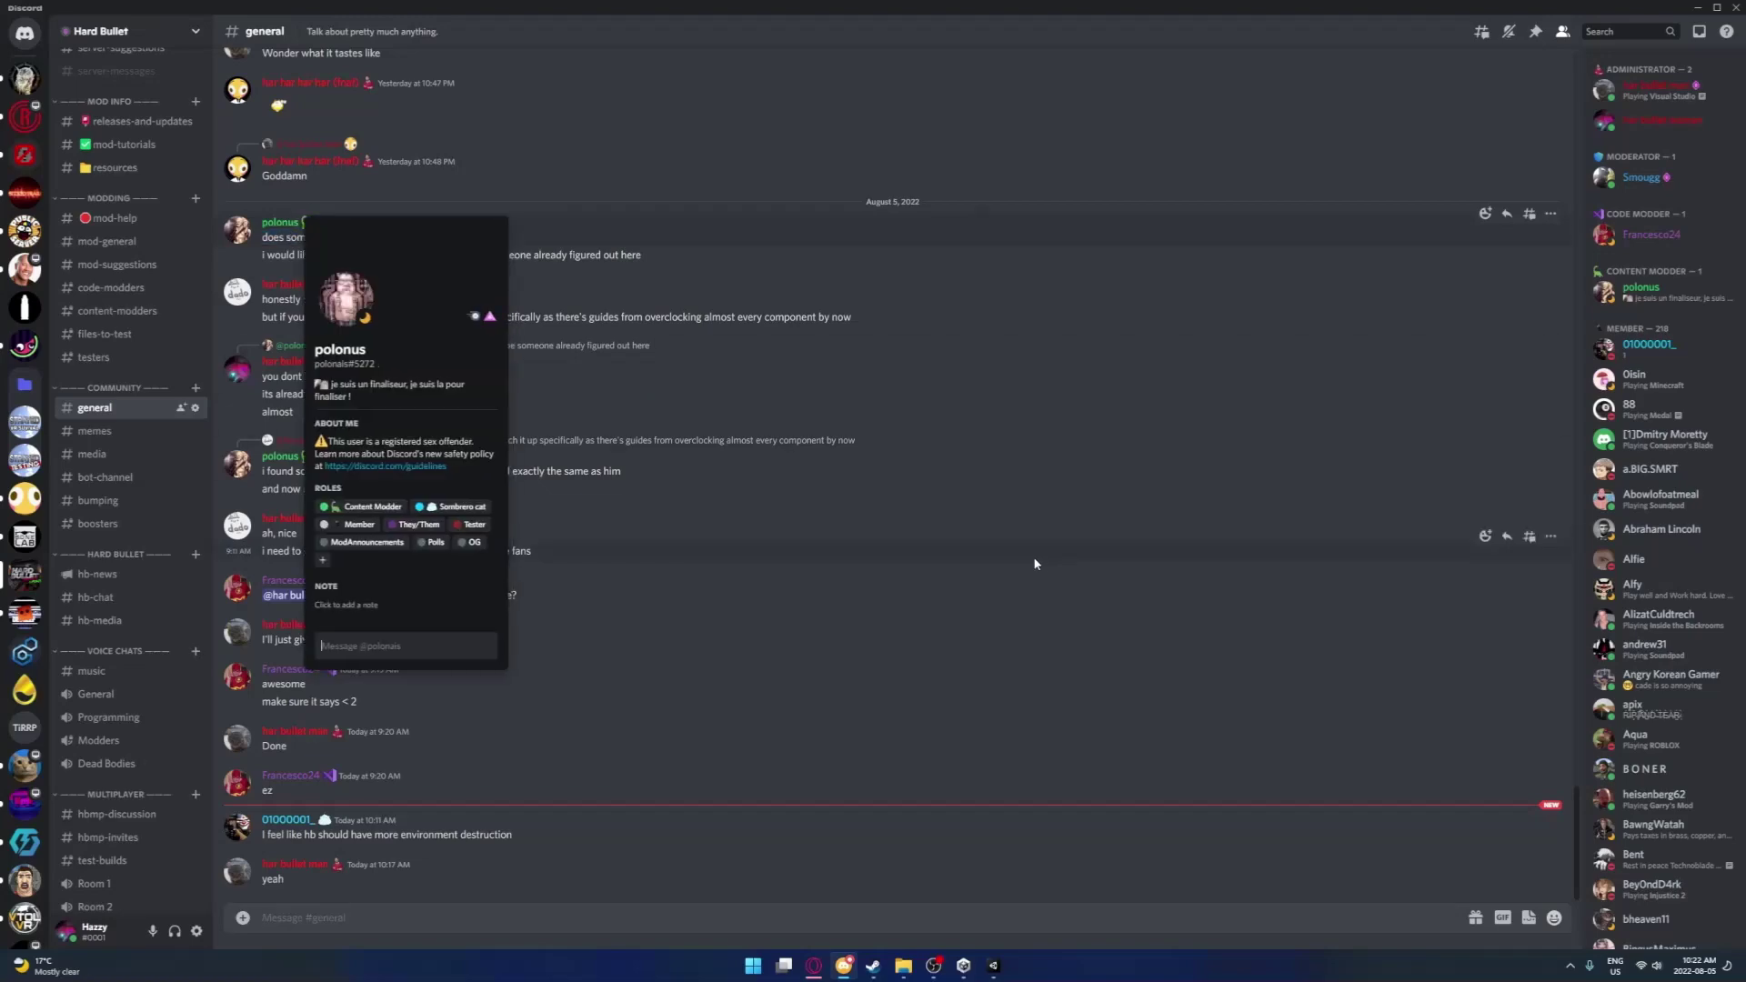
click(957, 936)
click(841, 969)
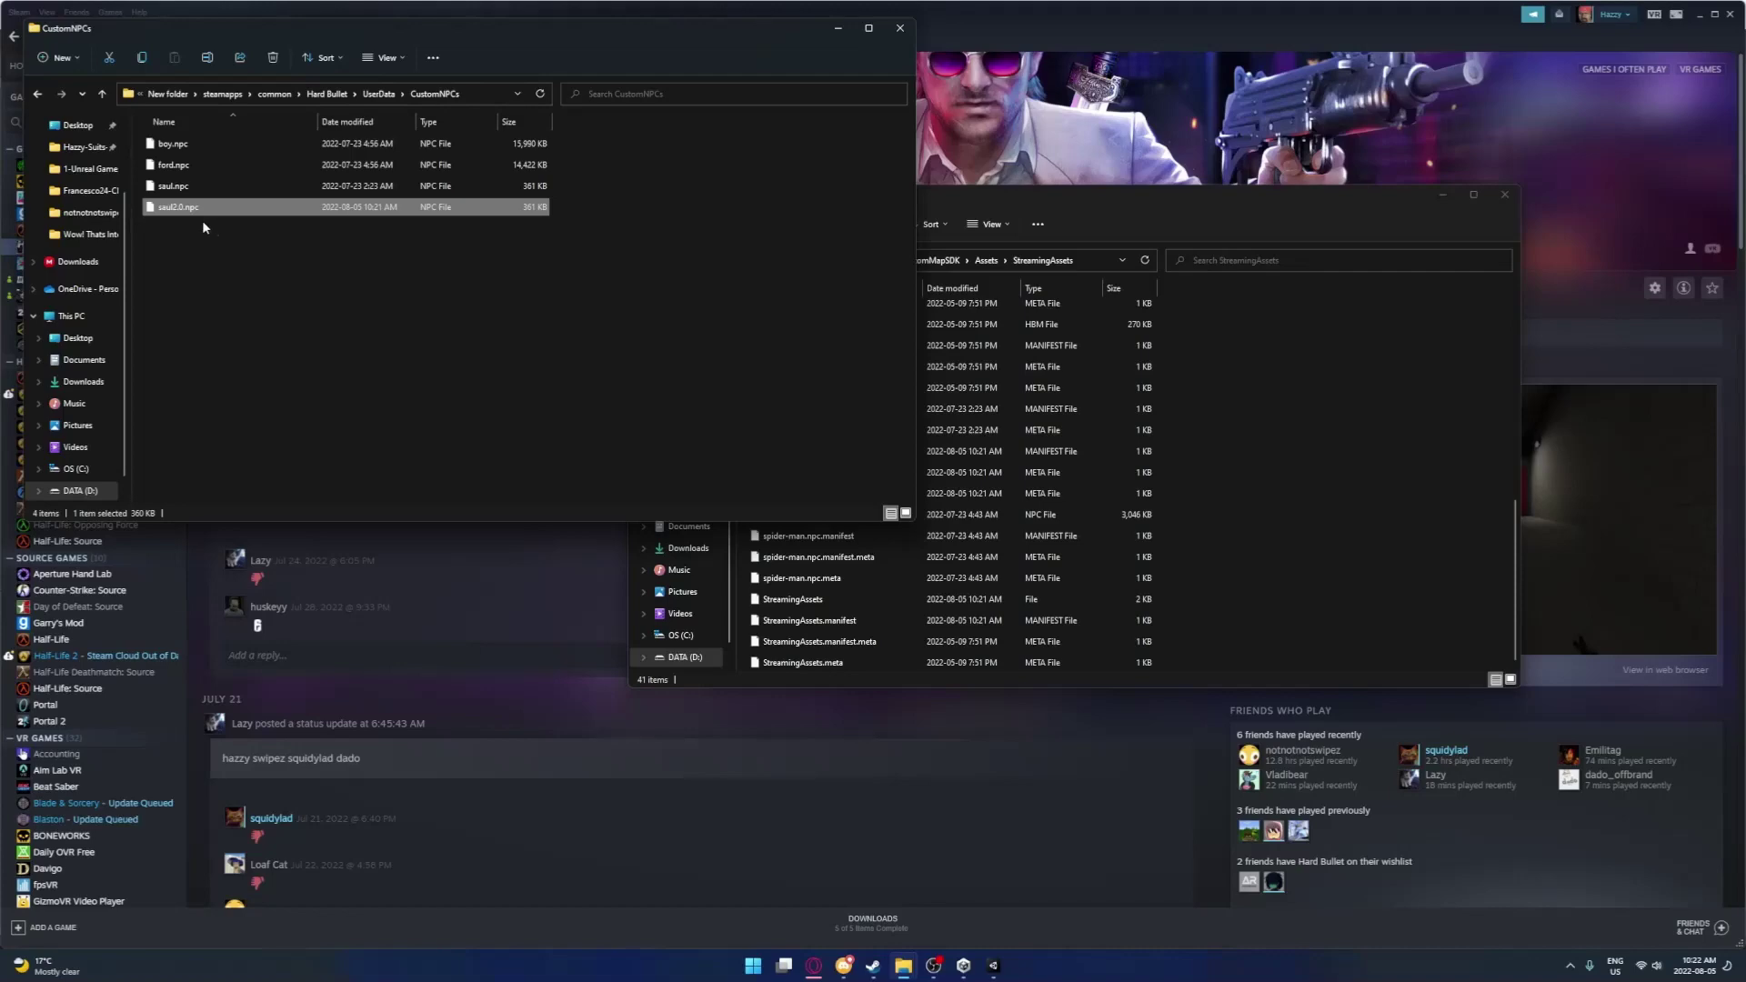
Return to Discord to view the account's status options and look up the two administrators in the Hard Bullet member list
click(845, 966)
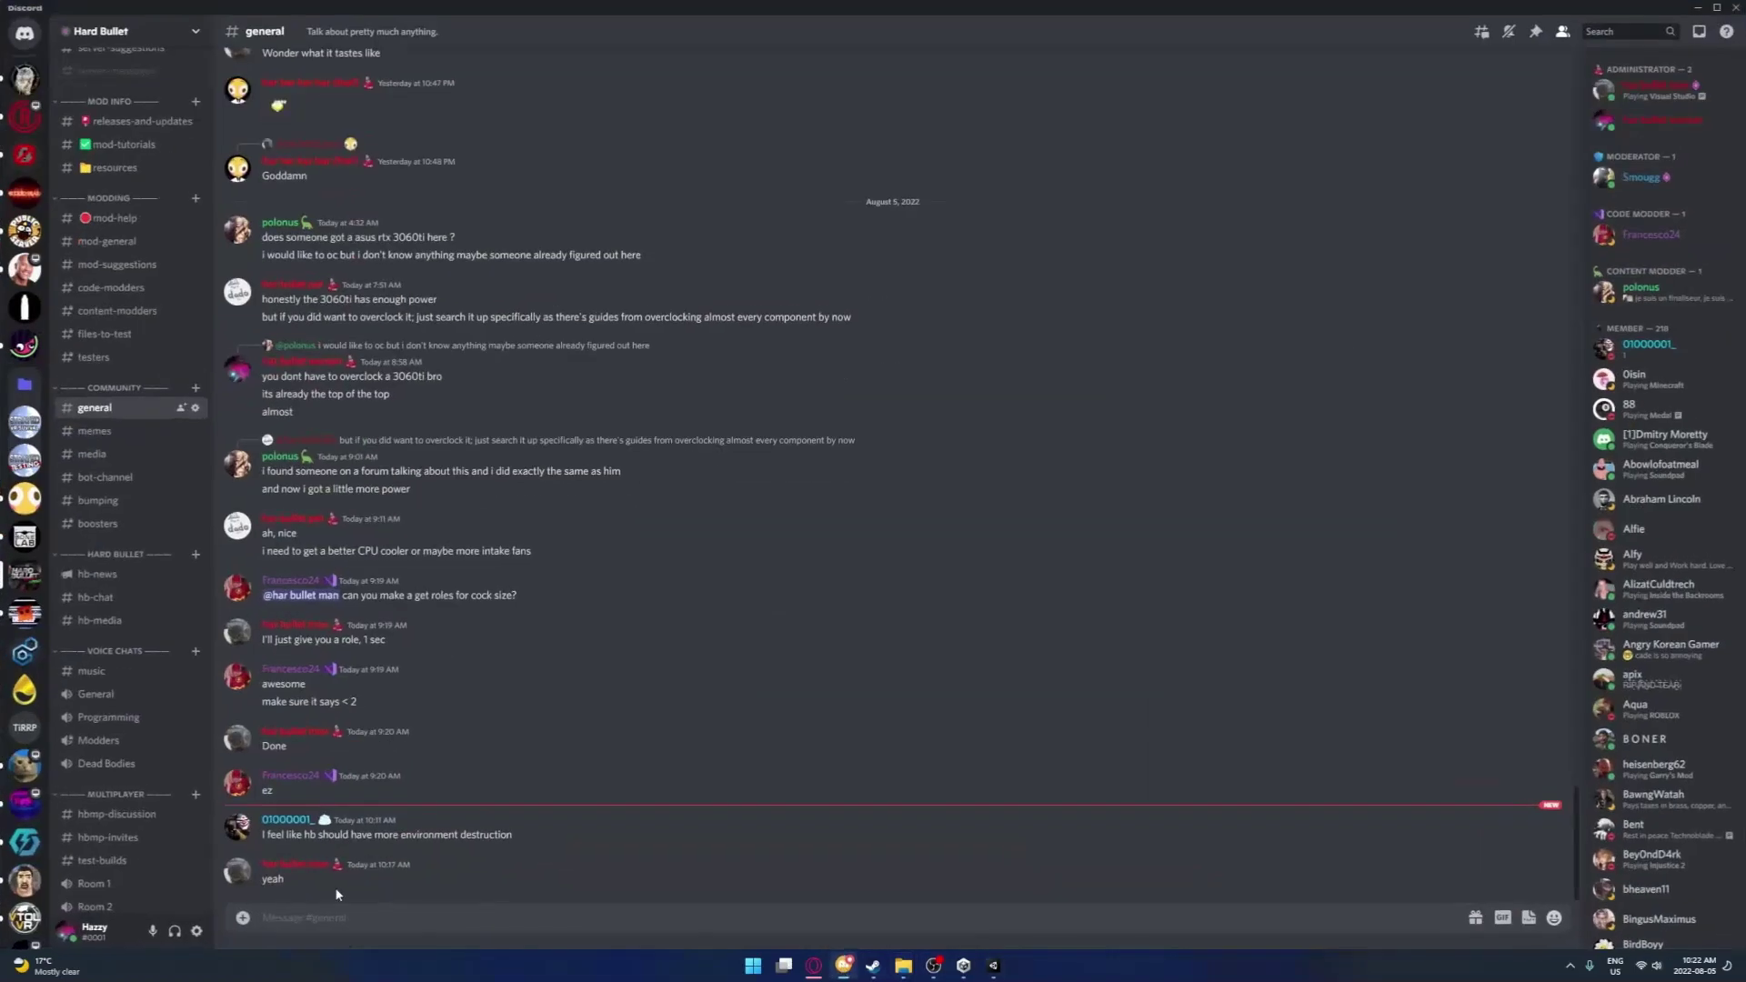
click(59, 941)
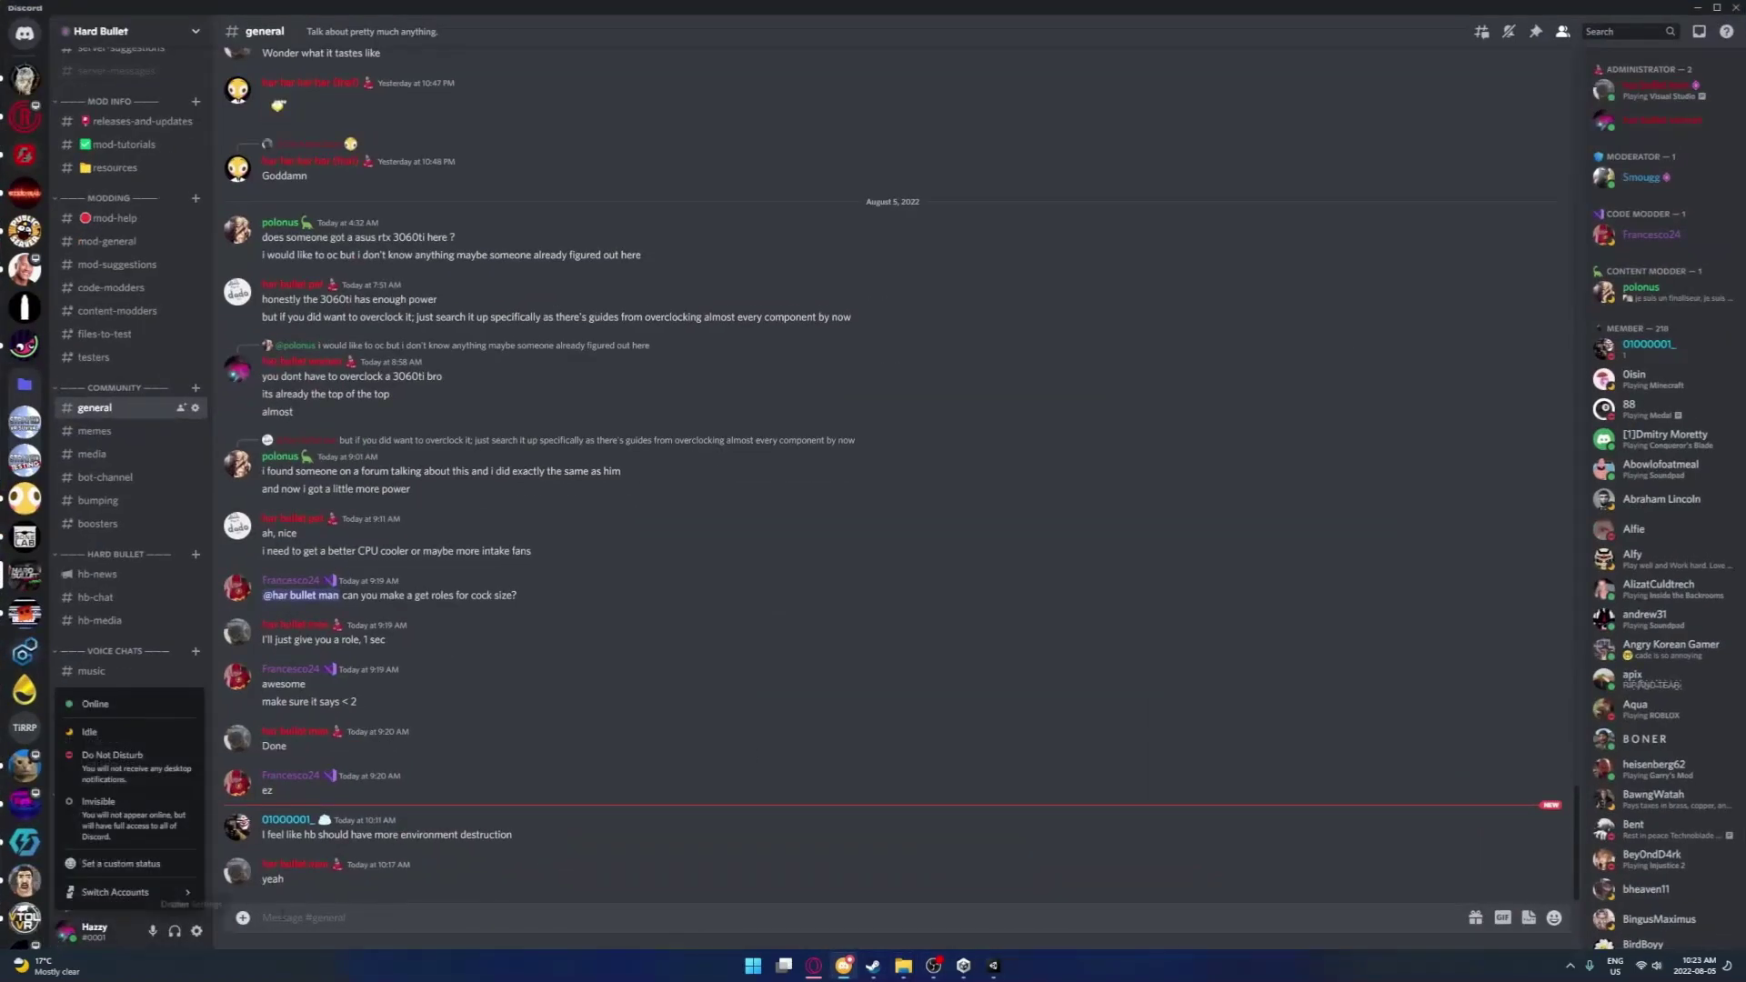
click(1653, 91)
click(1657, 122)
click(1007, 397)
click(844, 966)
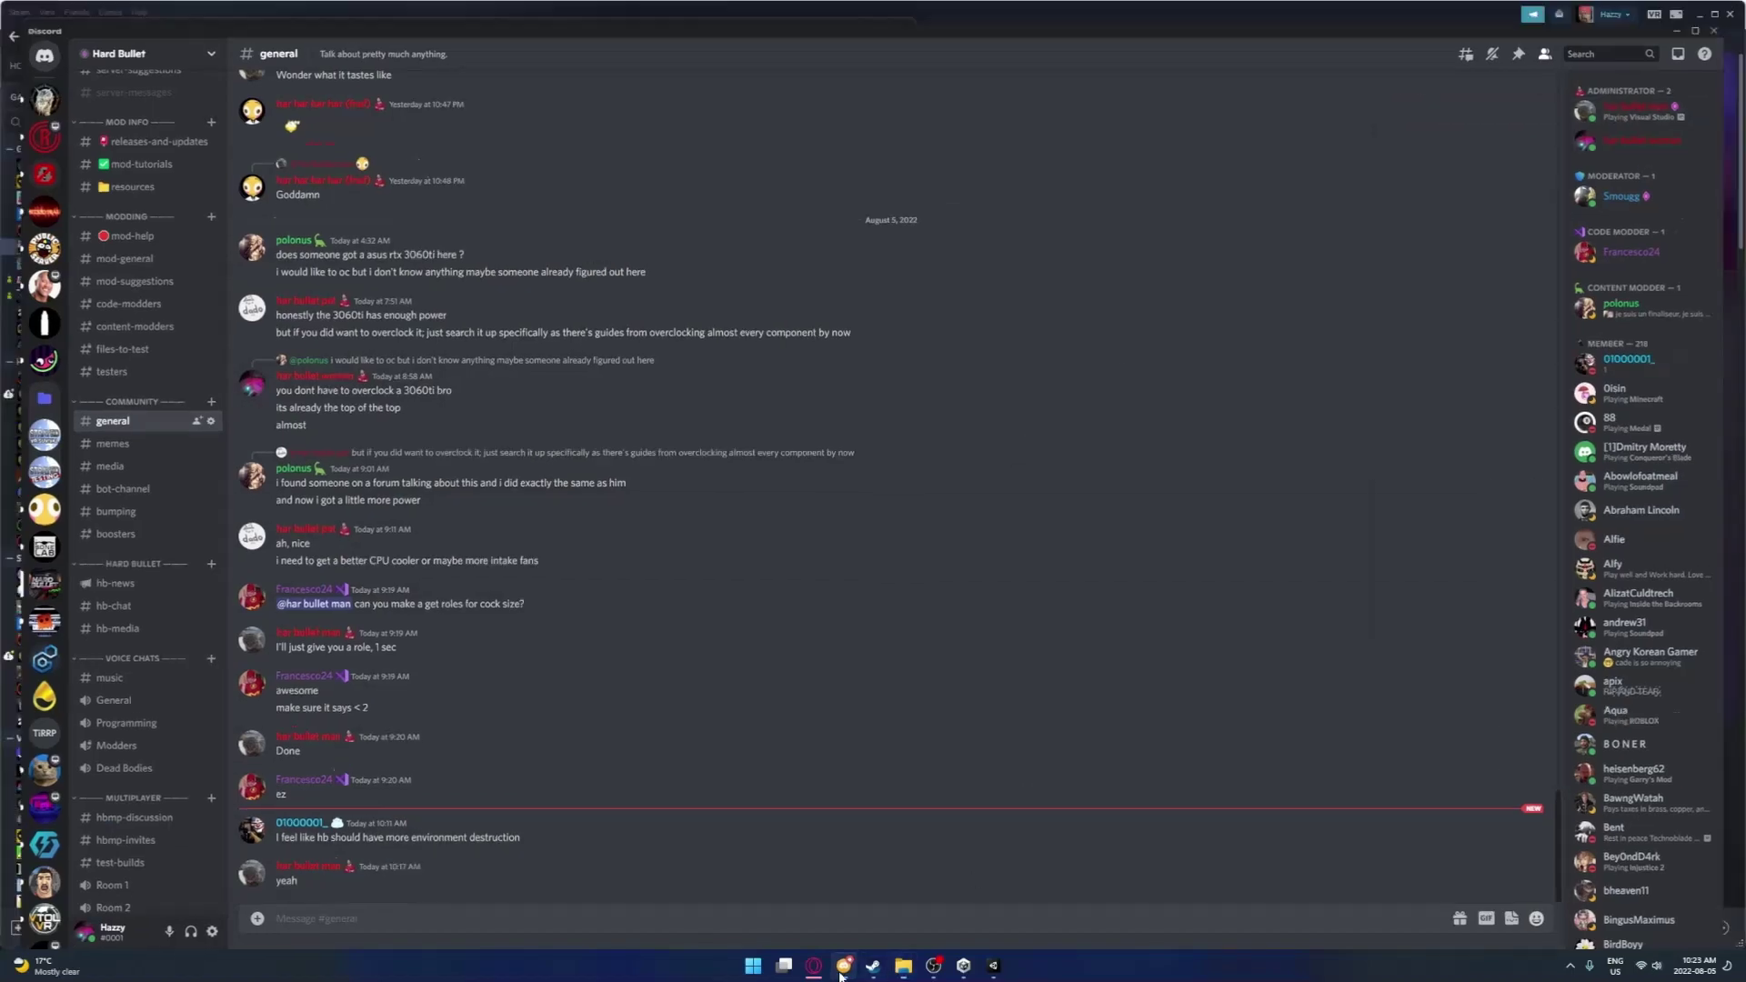